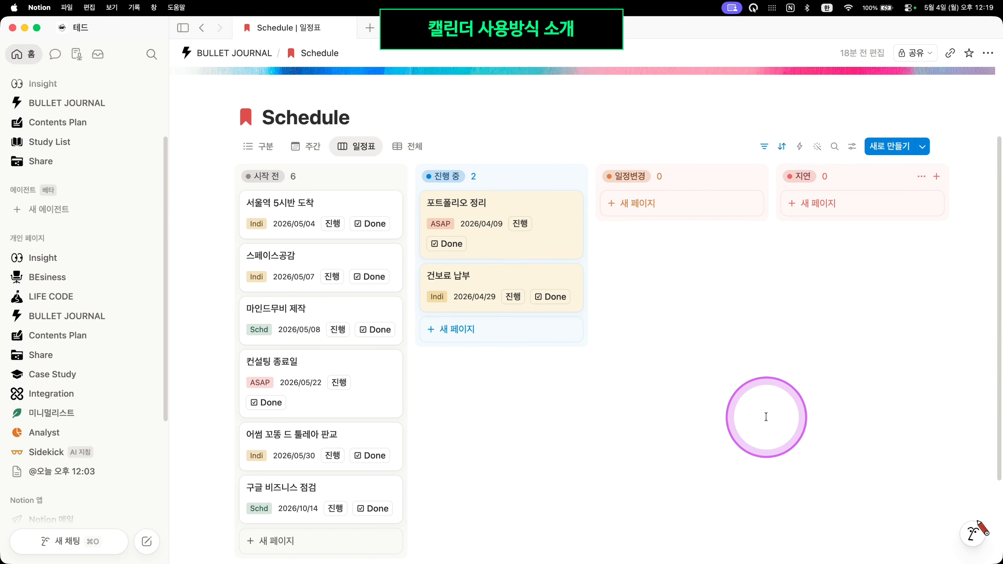
# Open the 전체 table view and bring up the 구분 property options (일반, ASAP, Schd, Meet, Indi)
pyautogui.scroll(-3, 395, 458)
pyautogui.scroll(5, 394, 459)
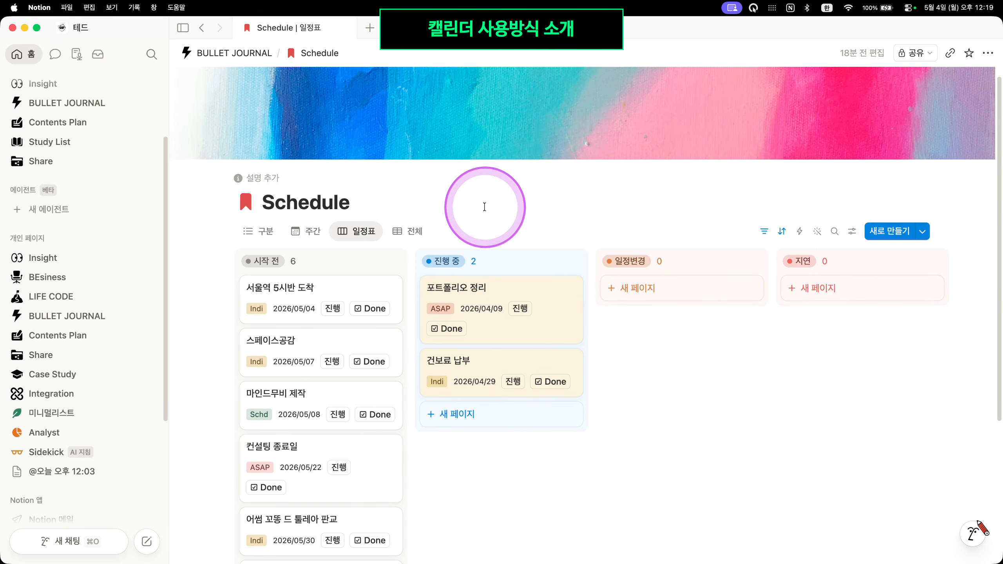
pyautogui.click(416, 231)
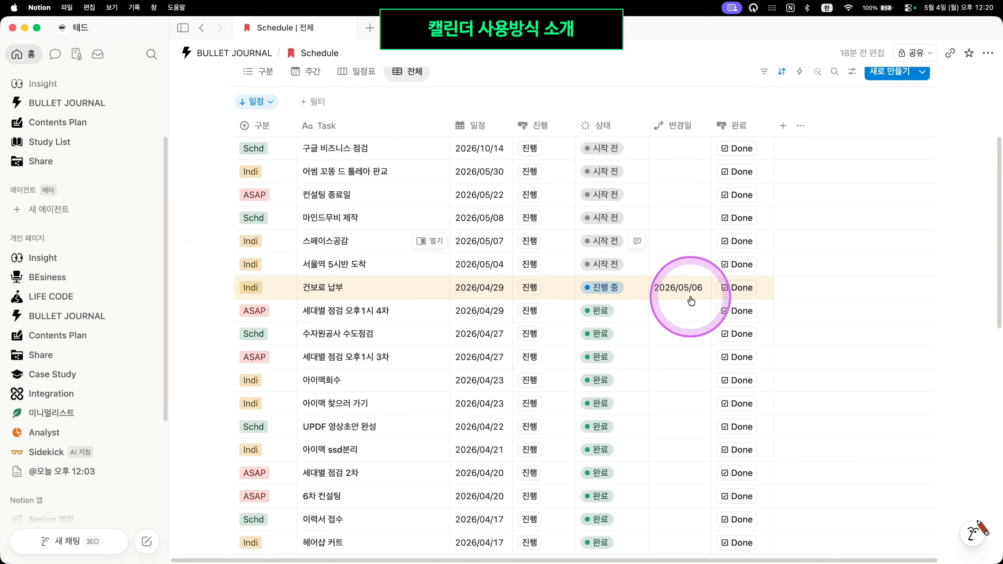
pyautogui.scroll(-5, 786, 324)
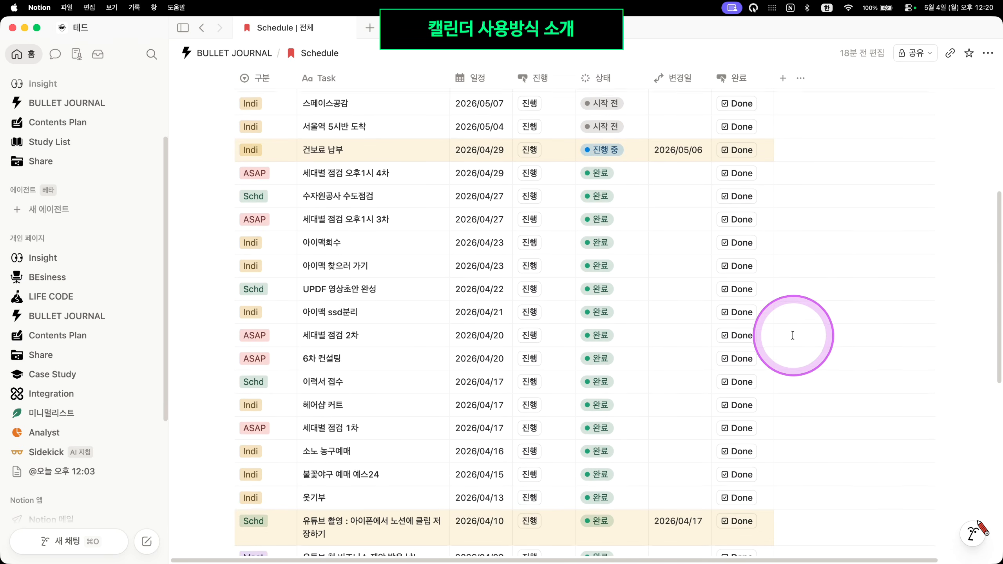
pyautogui.scroll(10, 780, 336)
pyautogui.scroll(-2, 683, 352)
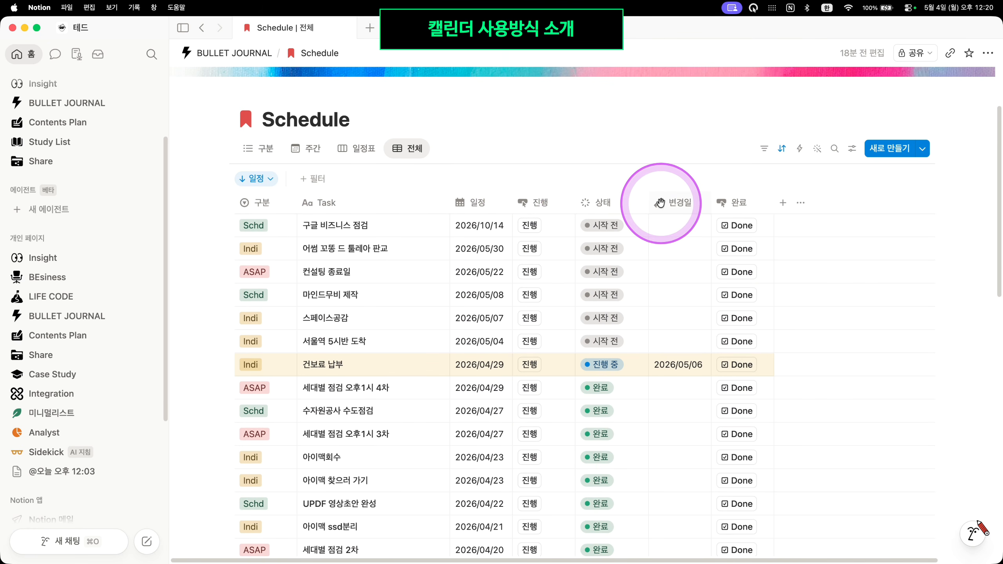
pyautogui.moveTo(660, 203)
pyautogui.mouseDown()
pyautogui.moveTo(756, 202)
pyautogui.moveTo(662, 190)
pyautogui.mouseUp()
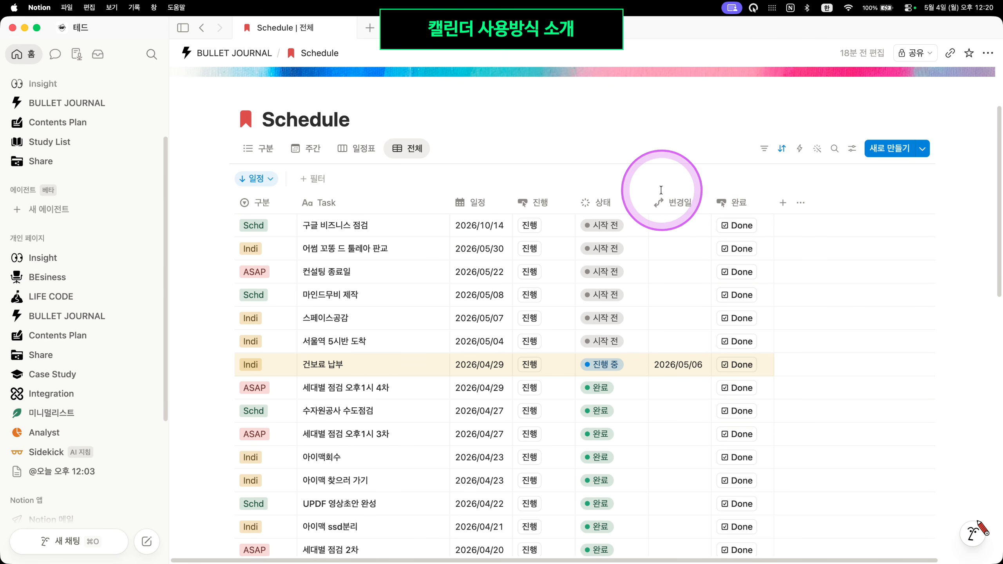
pyautogui.click(283, 206)
pyautogui.moveTo(336, 251)
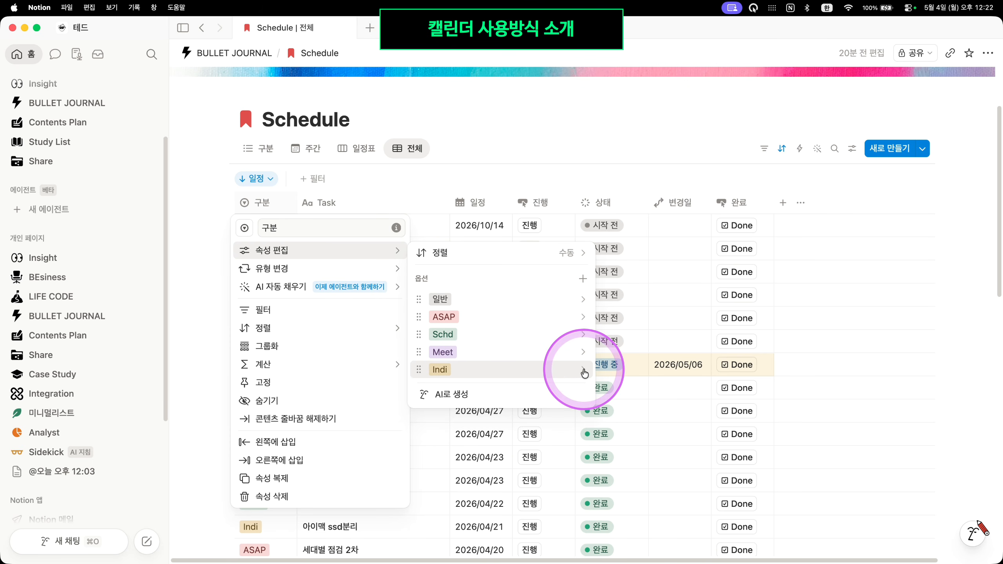
pyautogui.click(595, 155)
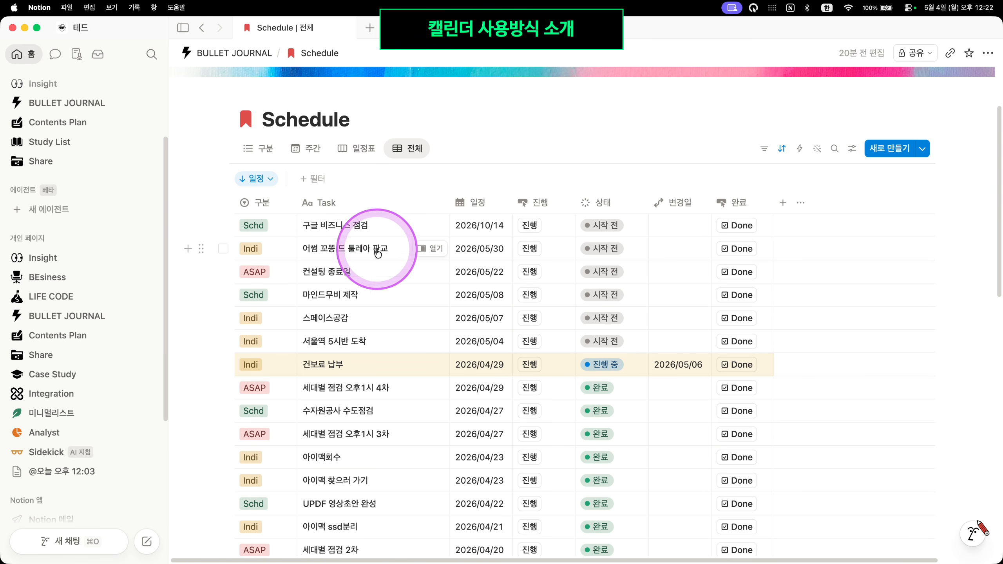
pyautogui.scroll(-2, 403, 343)
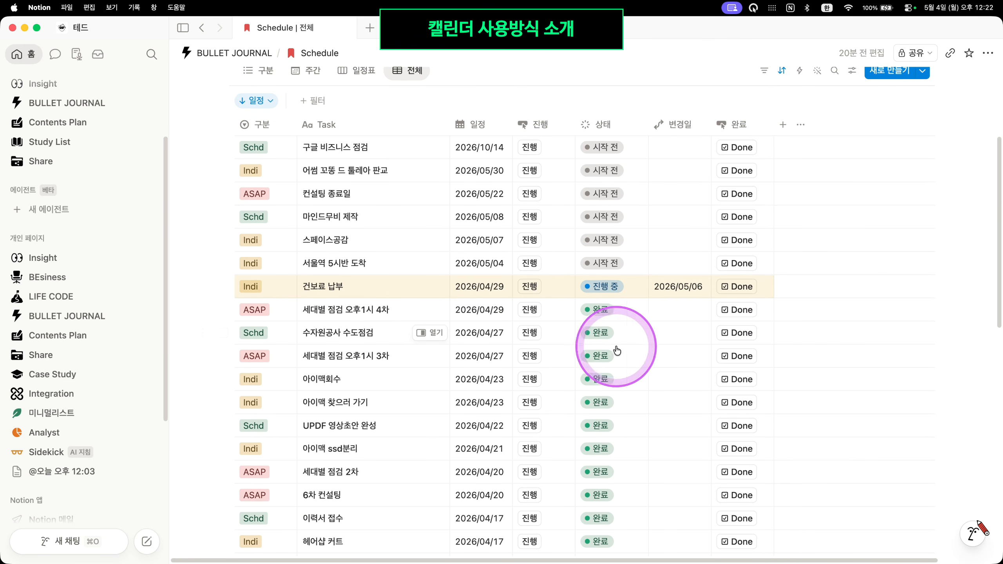
pyautogui.click(680, 275)
pyautogui.scroll(2, 859, 362)
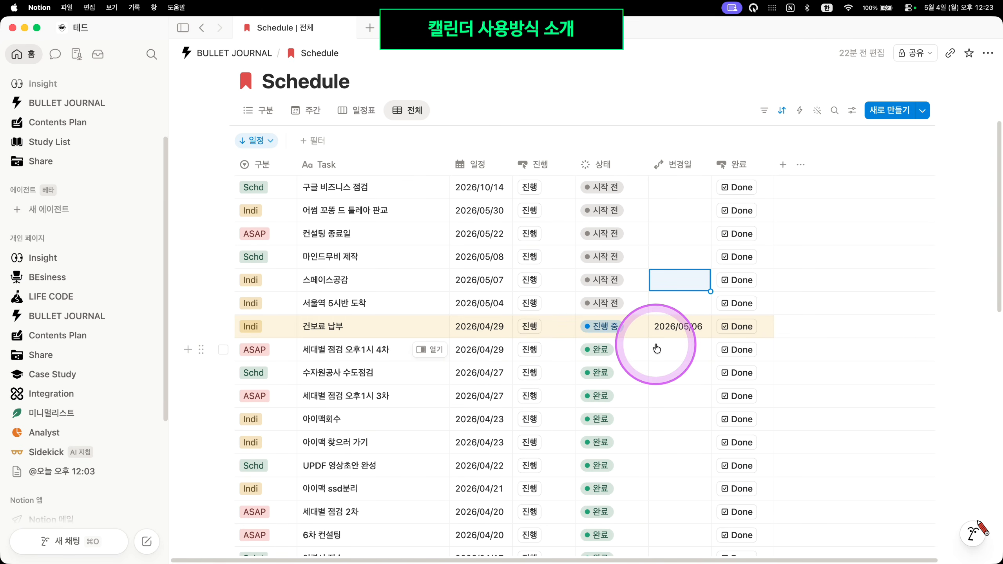
pyautogui.scroll(-10, 634, 392)
pyautogui.scroll(-1, 598, 400)
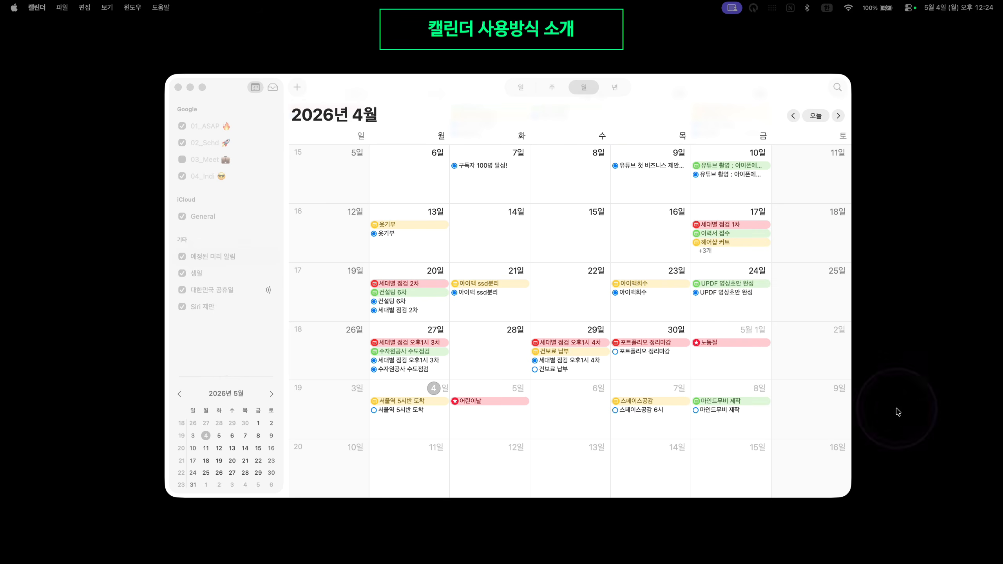
# Bring the macOS Calendar window with its April 2026 month to the front
pyautogui.click(491, 88)
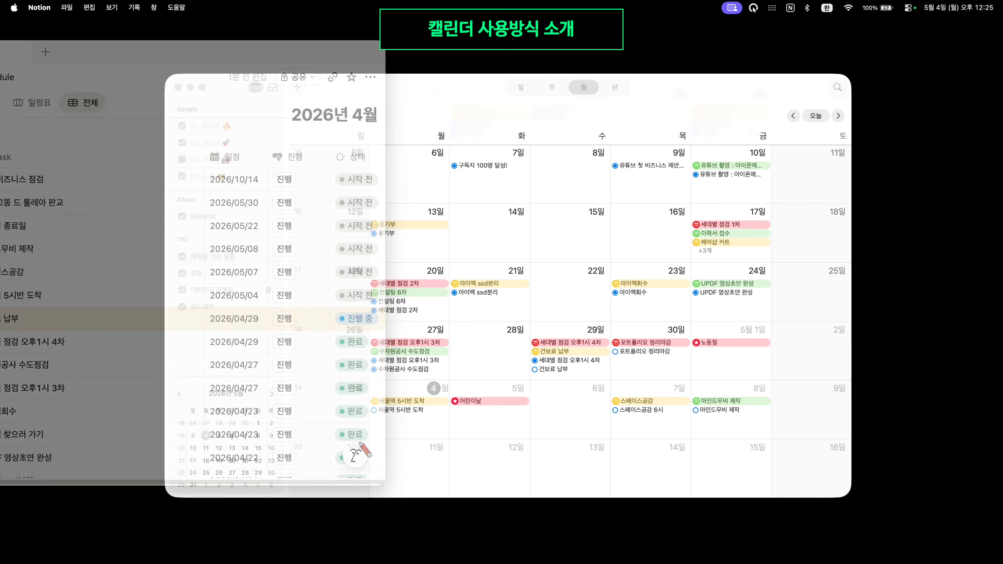
# Tile Calendar beside Notion and collapse Notion's sidebar to widen the Schedule table
pyautogui.moveTo(727, 83); pyautogui.dragTo(999, 128)
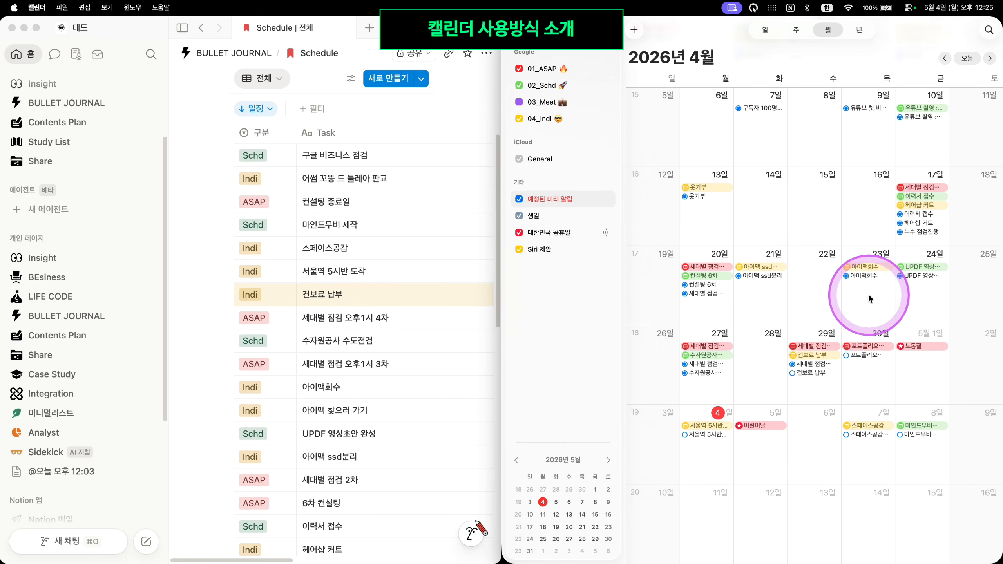
pyautogui.click(410, 164)
pyautogui.click(181, 28)
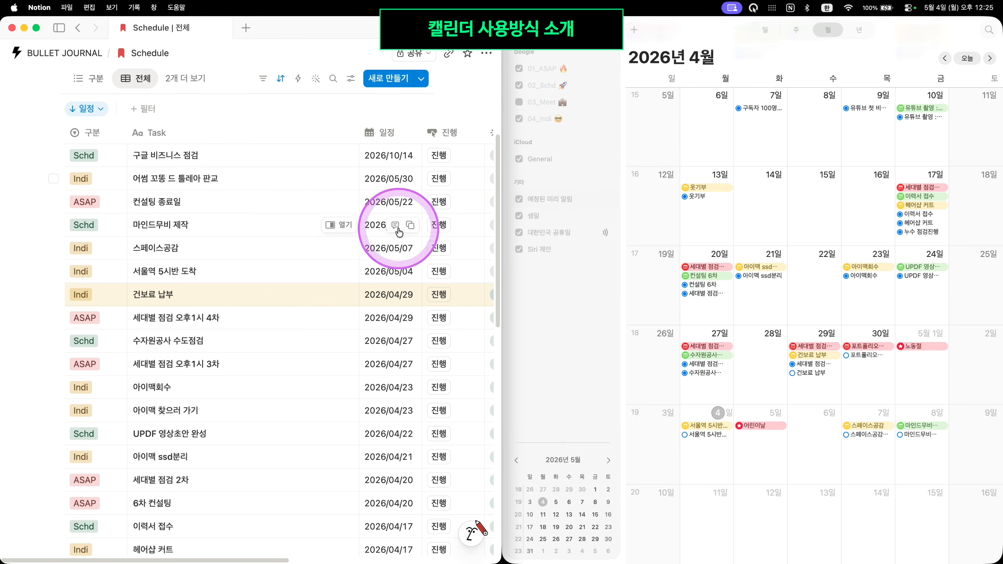
pyautogui.scroll(-1, 427, 341)
pyautogui.scroll(-2, 429, 335)
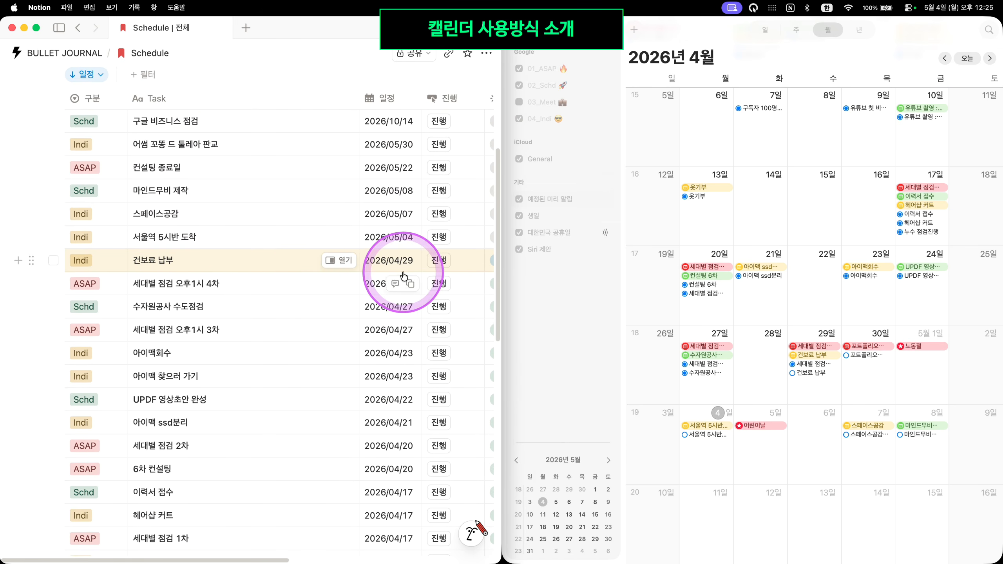
pyautogui.hscroll(3, 411, 273)
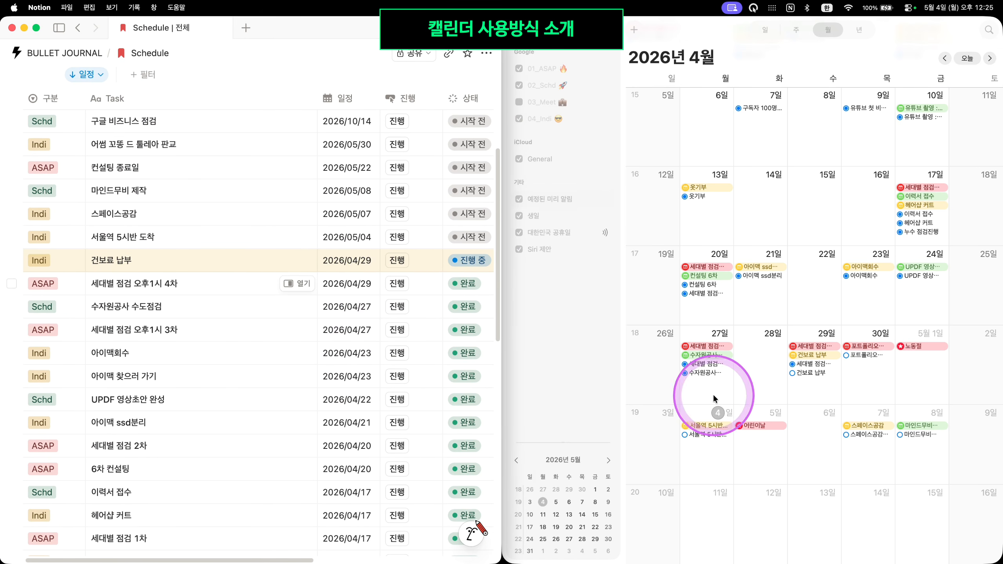
# Select the 건보료 납부 event on April 29, then exit split view leaving Calendar alone
pyautogui.click(823, 359)
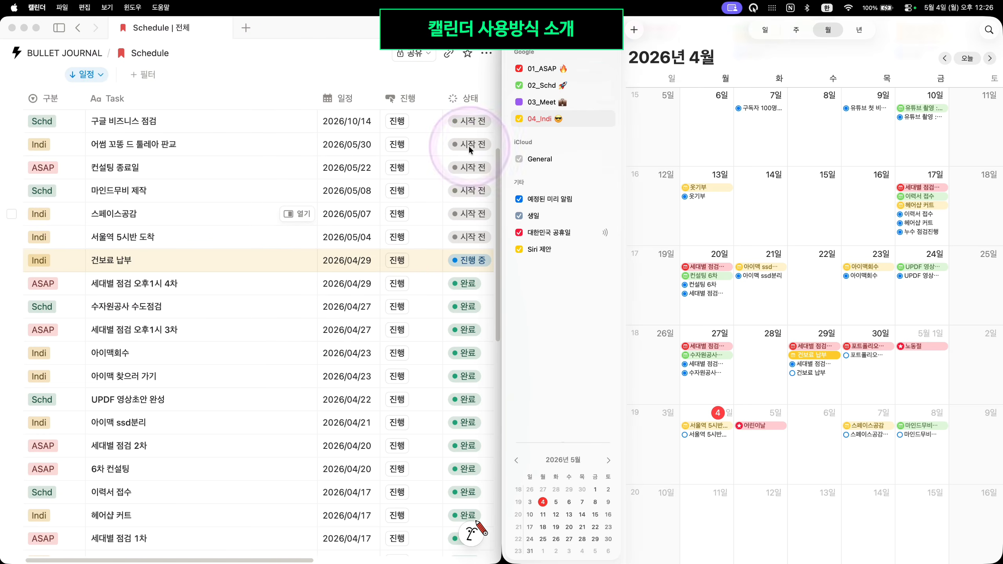
pyautogui.press('ctrl+super+f')
pyautogui.moveTo(419, 75); pyautogui.dragTo(421, 85)
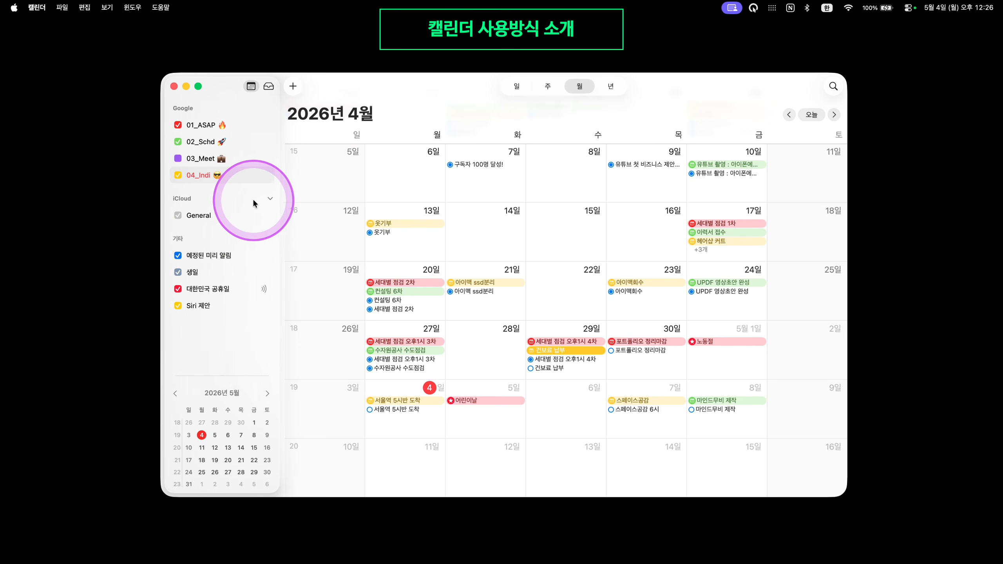
# Add an iCloud calendar named 신규 캘린더 테스트 from the sidebar's context menu
pyautogui.click(199, 215)
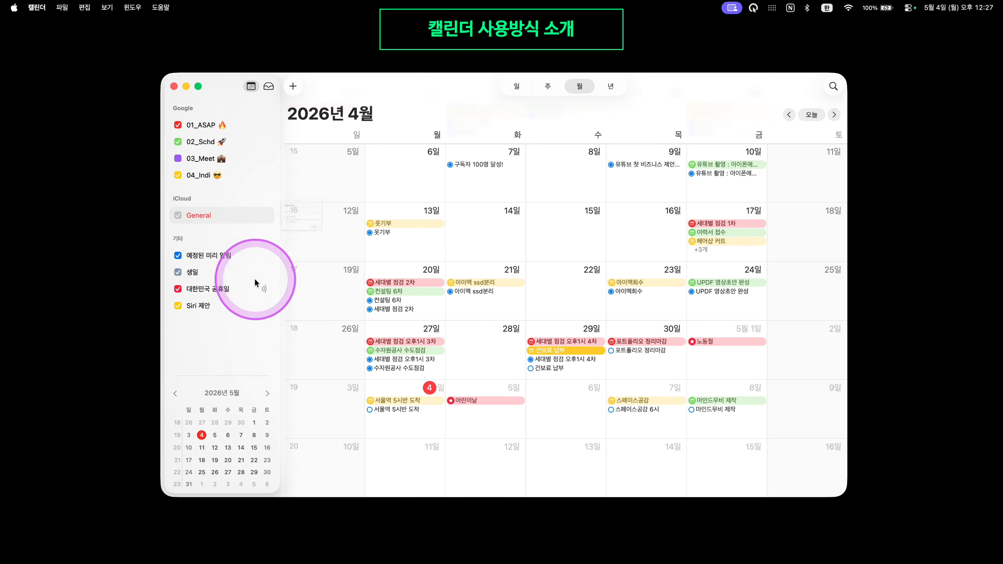
pyautogui.rightClick(220, 336)
pyautogui.click(253, 345)
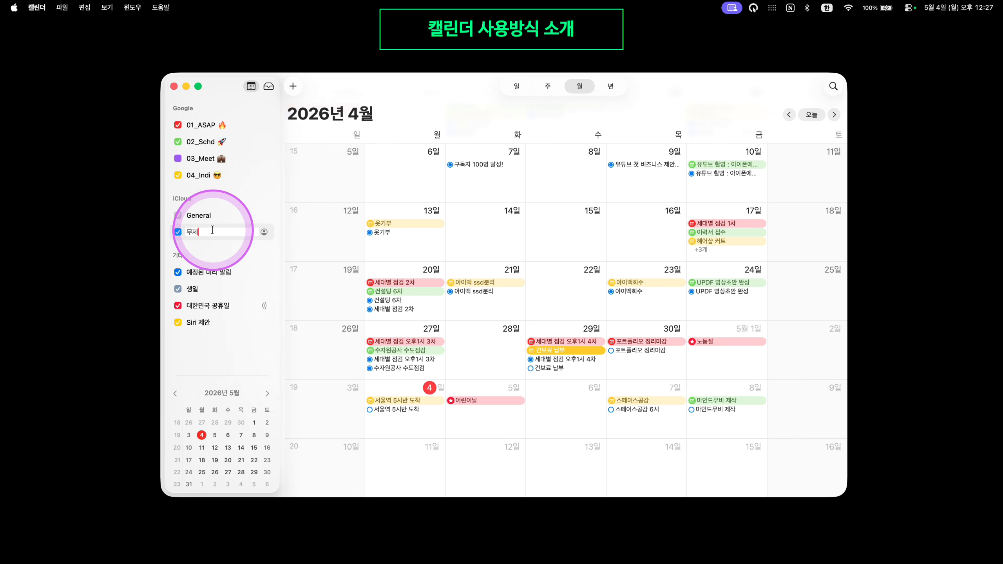
pyautogui.write('신규 캘리')
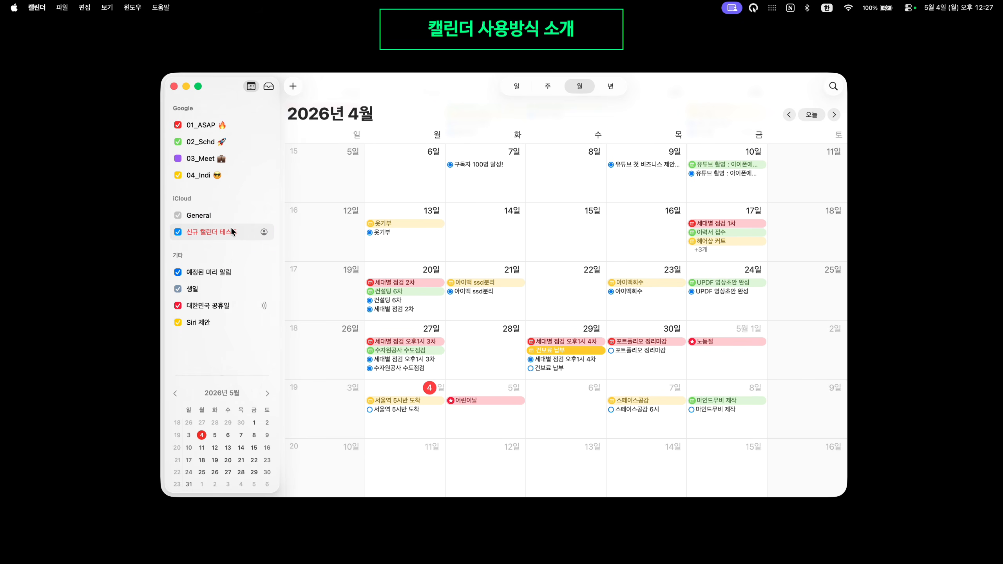
pyautogui.press('ctrl')
pyautogui.moveTo(228, 238)
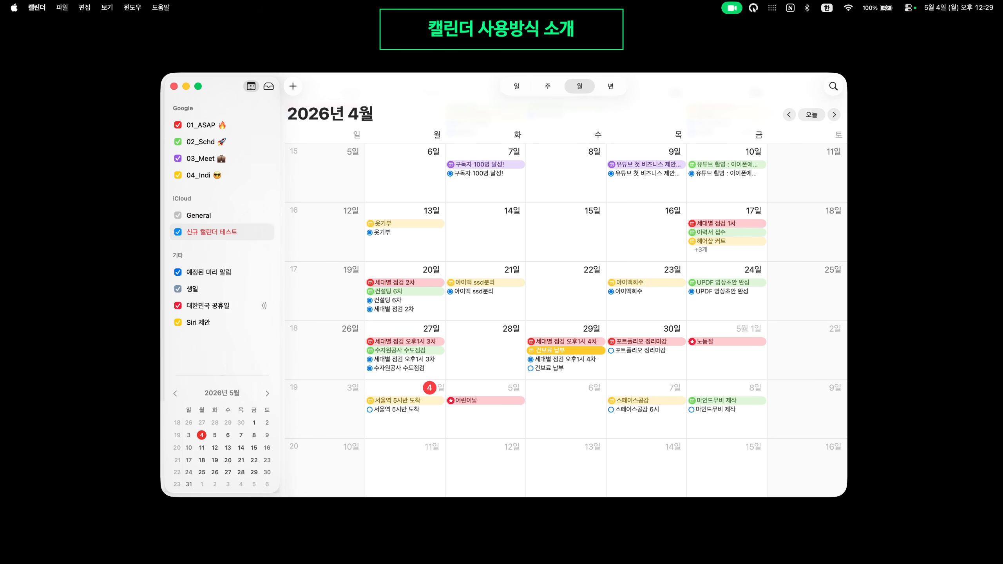
# Tile Chrome's Google Calendar on the right half and macOS Calendar on the left
pyautogui.press('super+Tab')
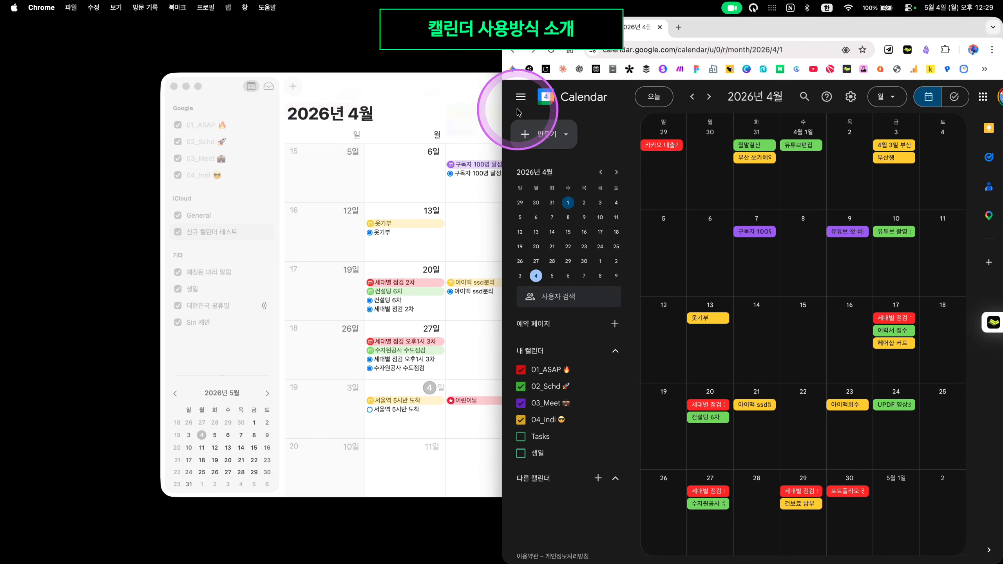
pyautogui.doubleClick(667, 28)
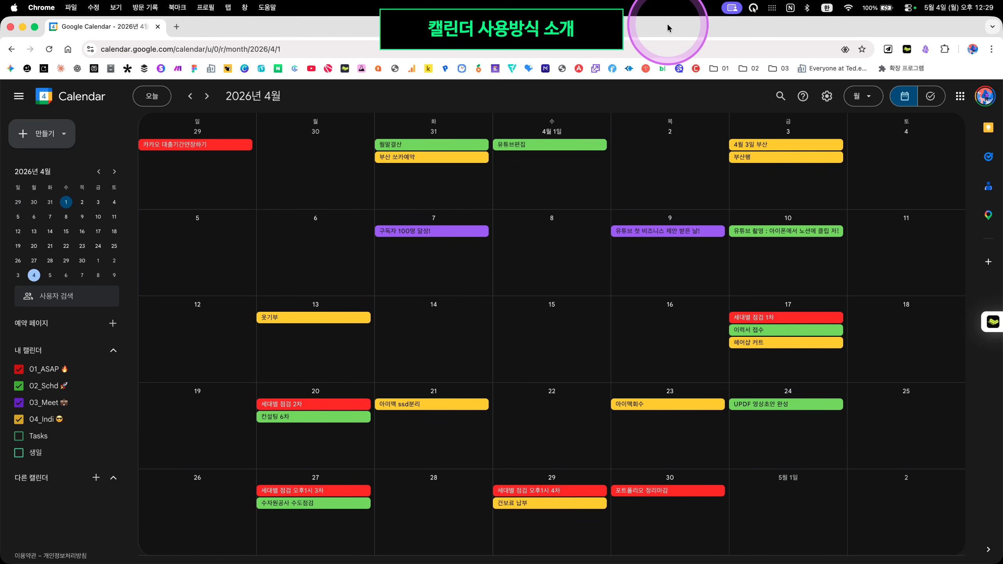
pyautogui.doubleClick(668, 26)
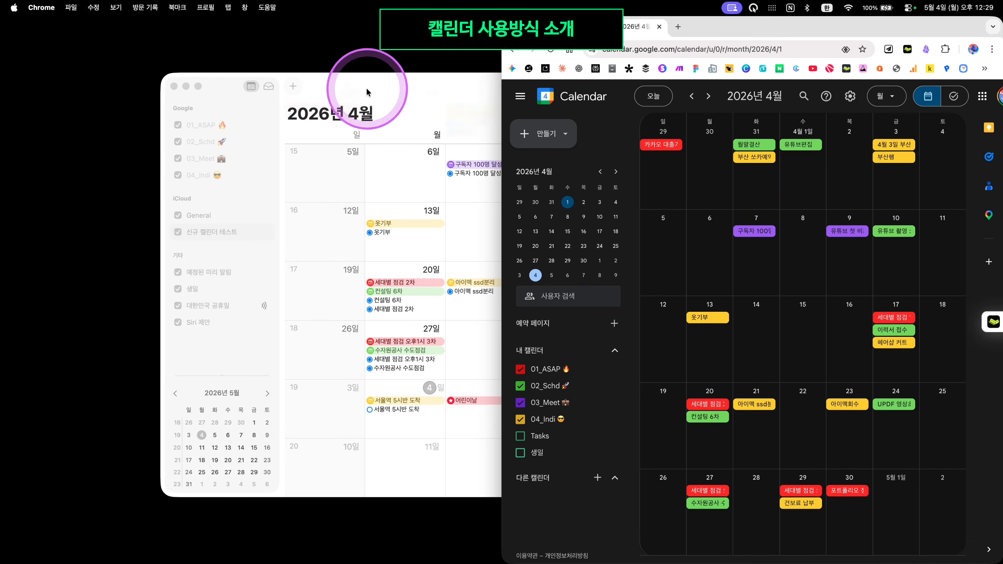
pyautogui.doubleClick(367, 92)
# Select the 02_Schd and 신규 캘린더 테스트 calendars and compare both windows' events
pyautogui.click(44, 85)
pyautogui.click(59, 175)
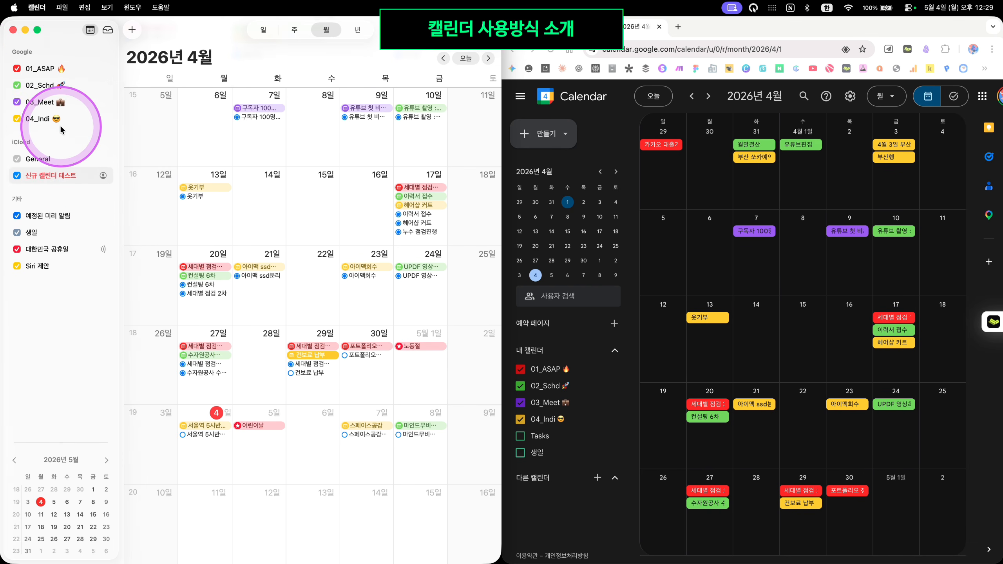
pyautogui.click(711, 229)
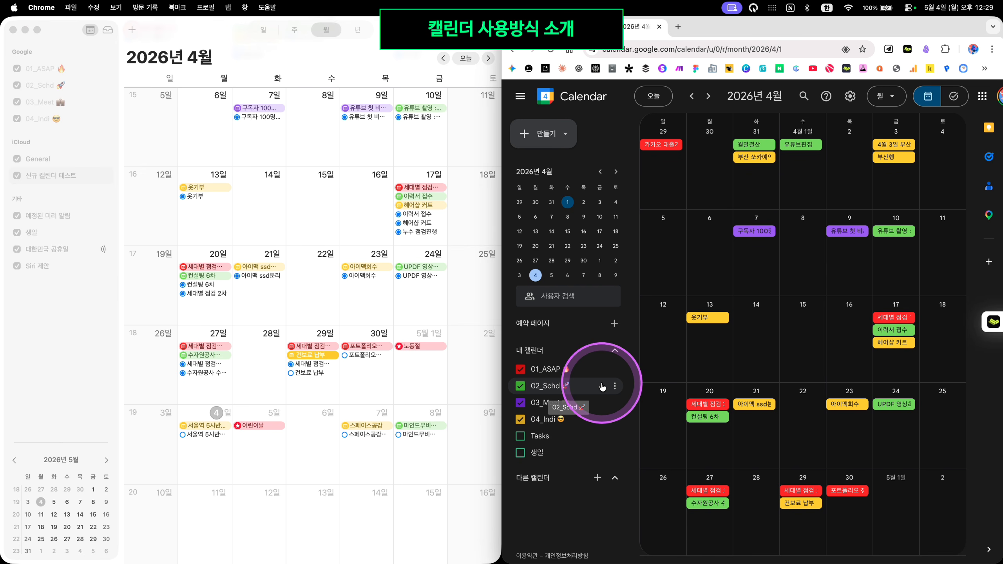
pyautogui.click(123, 140)
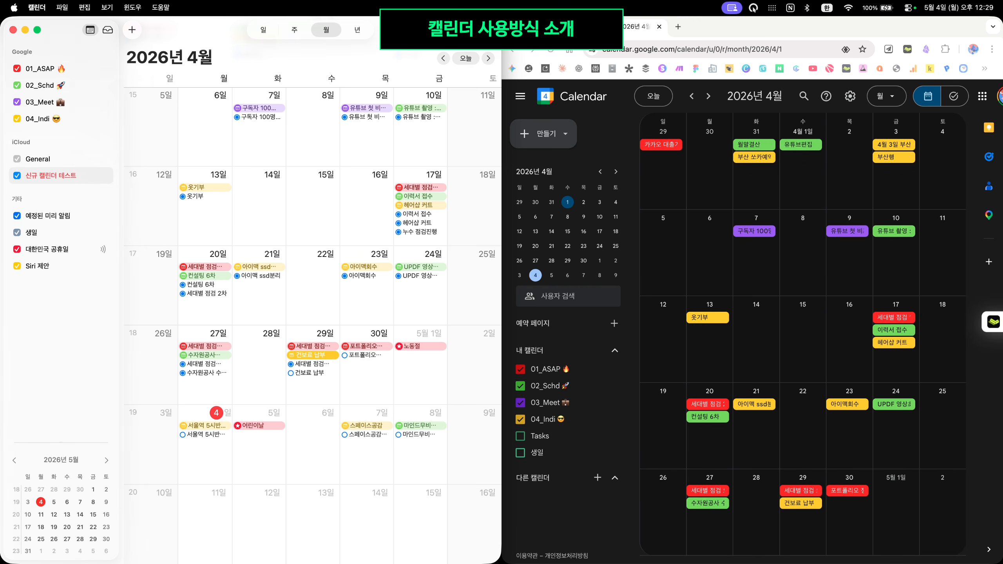
pyautogui.press('super+Tab')
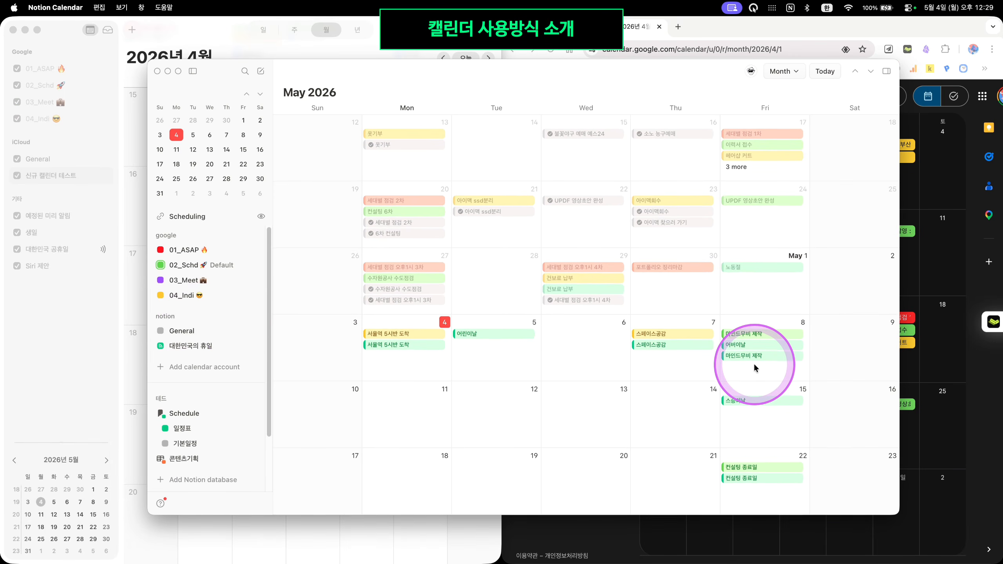
# Show the 01_ASAP, 02_Schd and 04_Indi calendars' panels in Notion Calendar's sidebar
pyautogui.scroll(-3, 754, 364)
pyautogui.scroll(5, 754, 364)
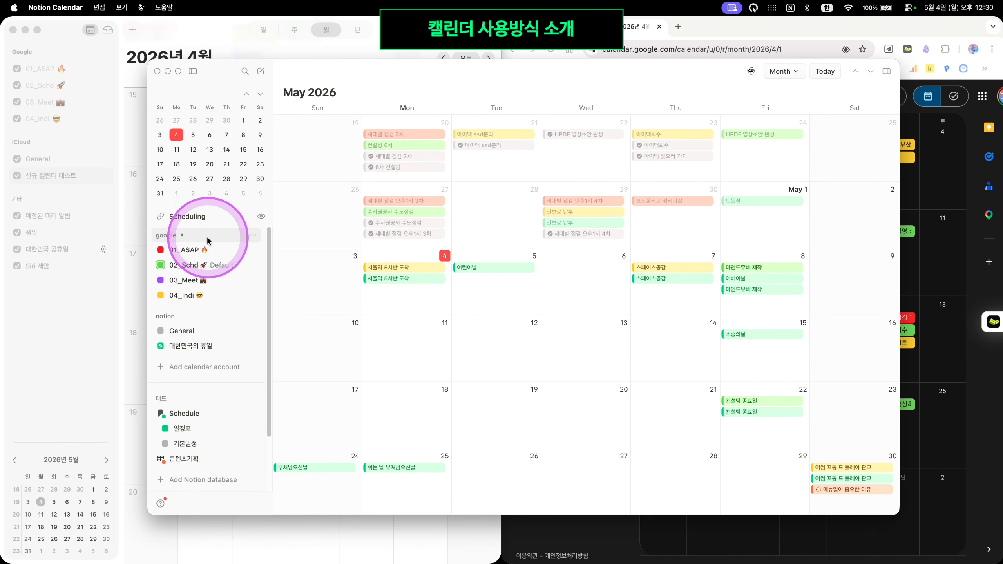
pyautogui.click(213, 251)
pyautogui.click(227, 268)
pyautogui.click(222, 294)
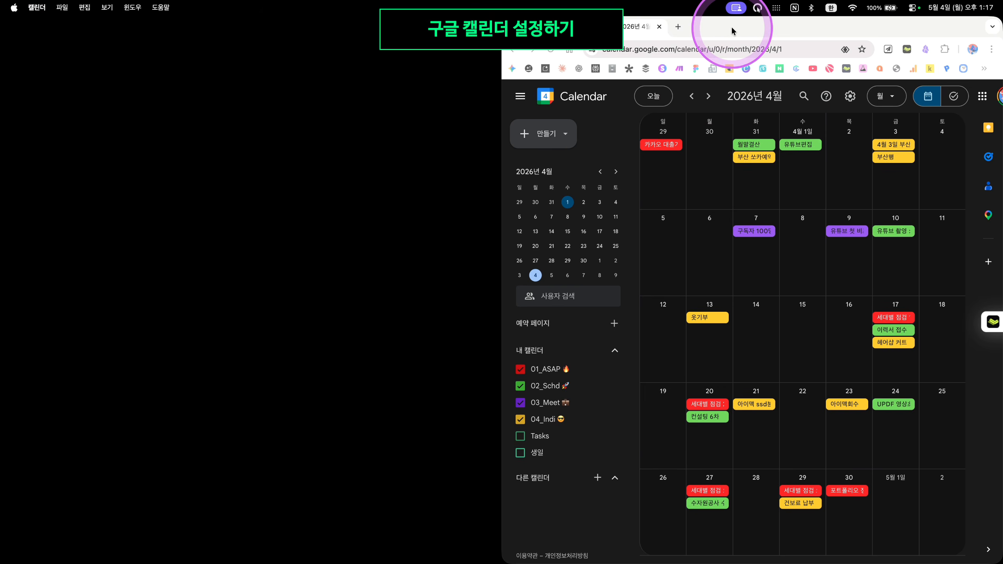
# Centre the browser window and dismiss Google Calendar's welcome and appearance prompts
pyautogui.moveTo(731, 26); pyautogui.dragTo(388, 39)
pyautogui.click(624, 360)
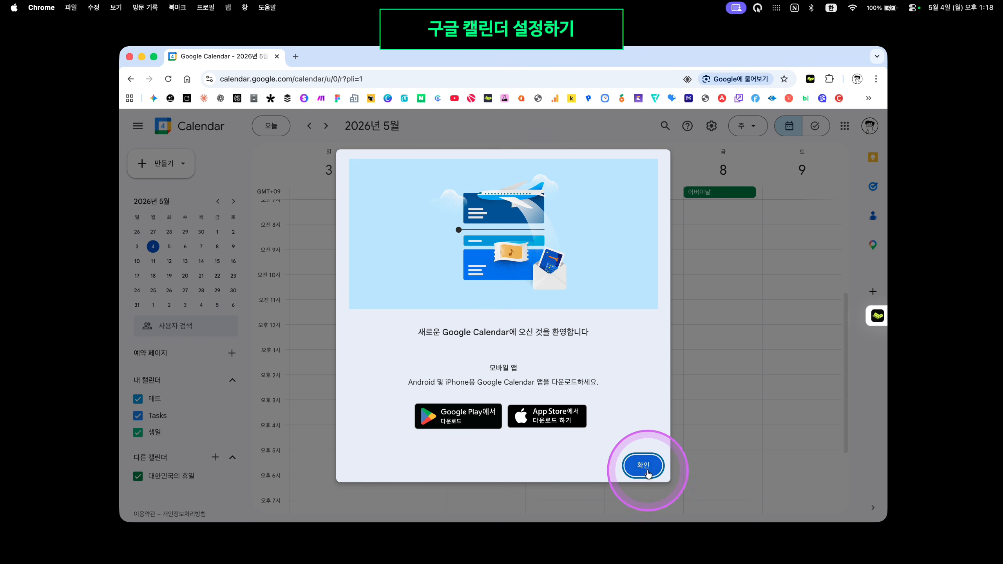
pyautogui.click(648, 474)
pyautogui.click(515, 411)
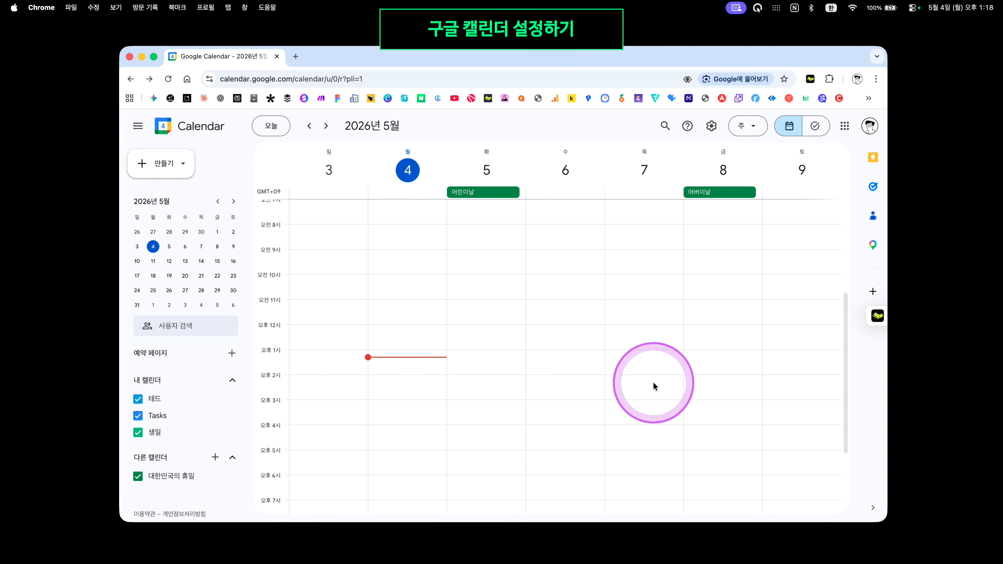
# Switch Google Calendar from 주 to 월 view and maximise the Chrome window
pyautogui.click(749, 126)
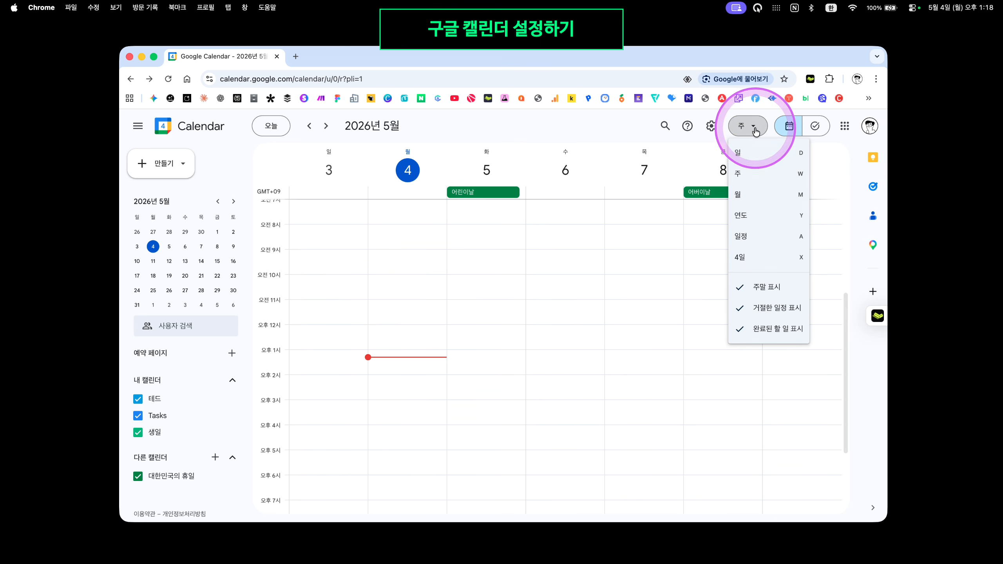
pyautogui.click(760, 195)
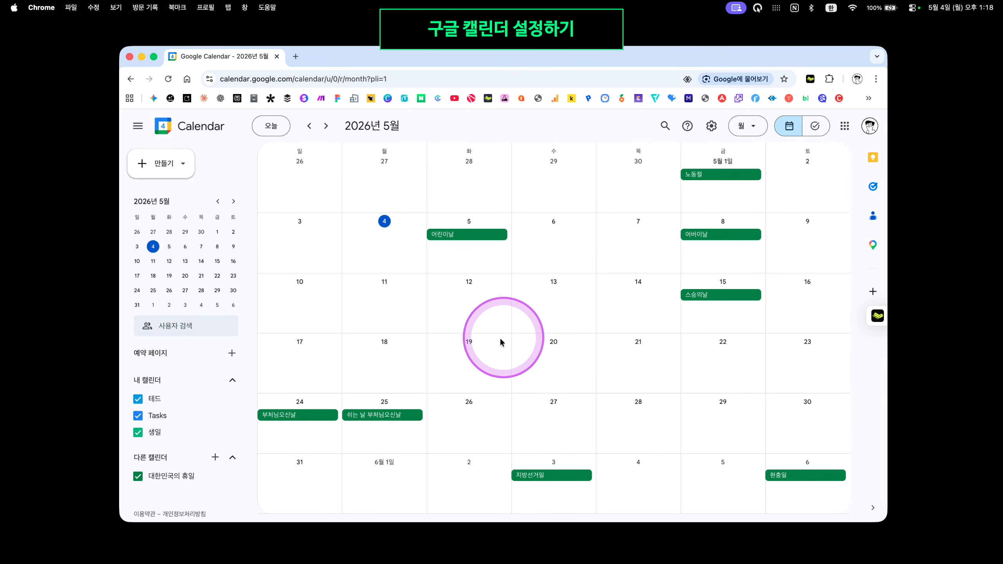
pyautogui.doubleClick(545, 57)
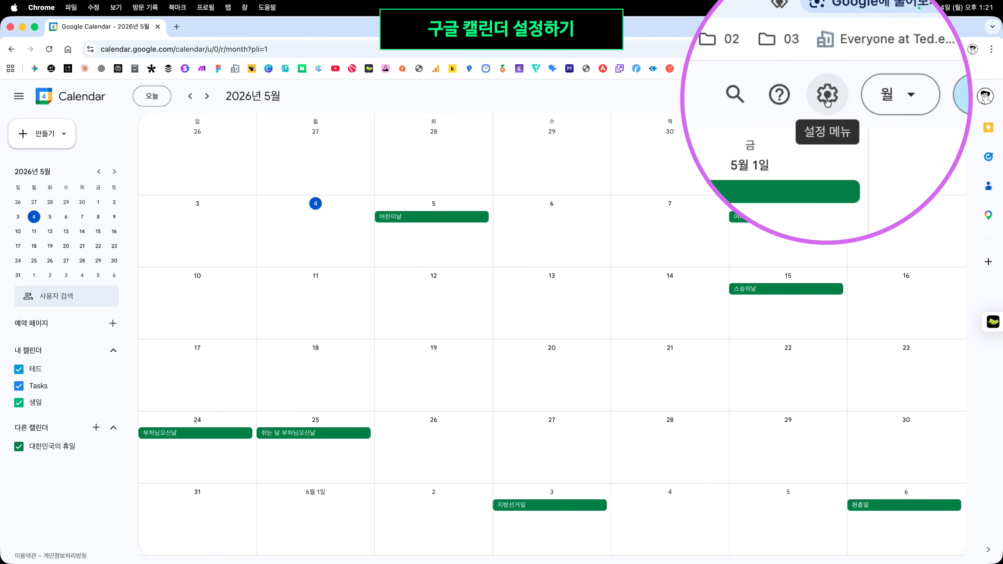
# Open Google Calendar's settings and start the 새 캘린더 만들기 form under 캘린더 추가
pyautogui.click(827, 97)
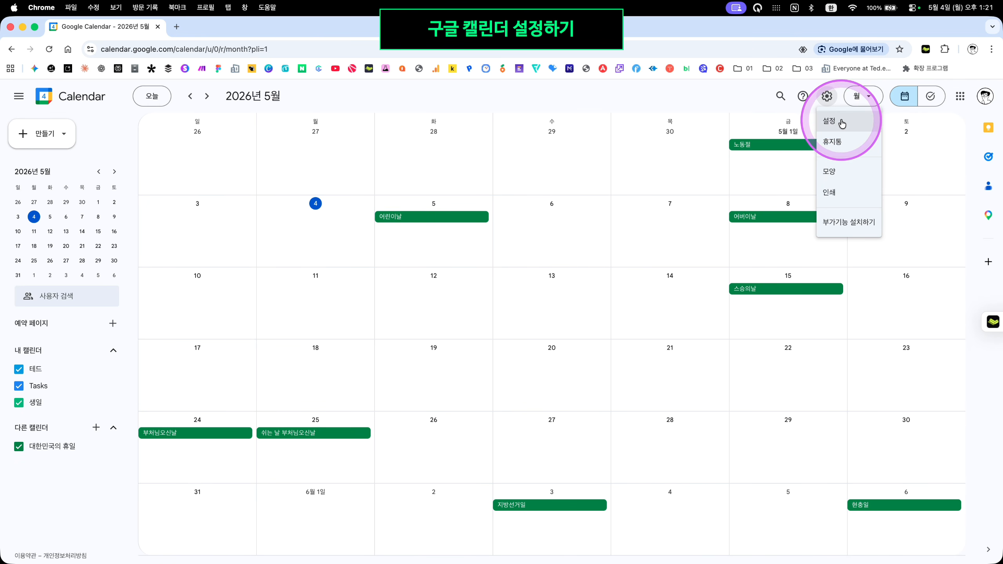
pyautogui.click(843, 124)
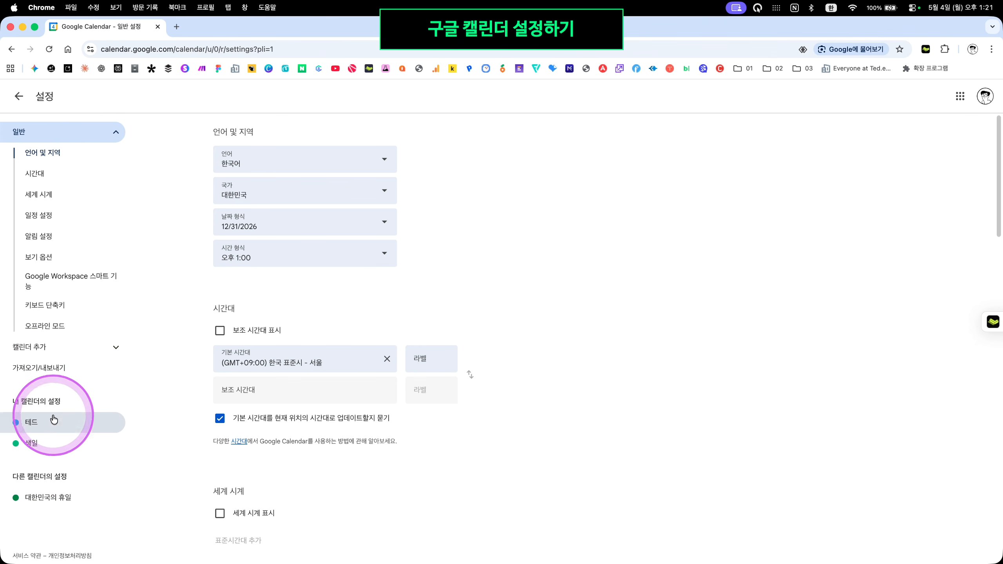
pyautogui.click(116, 351)
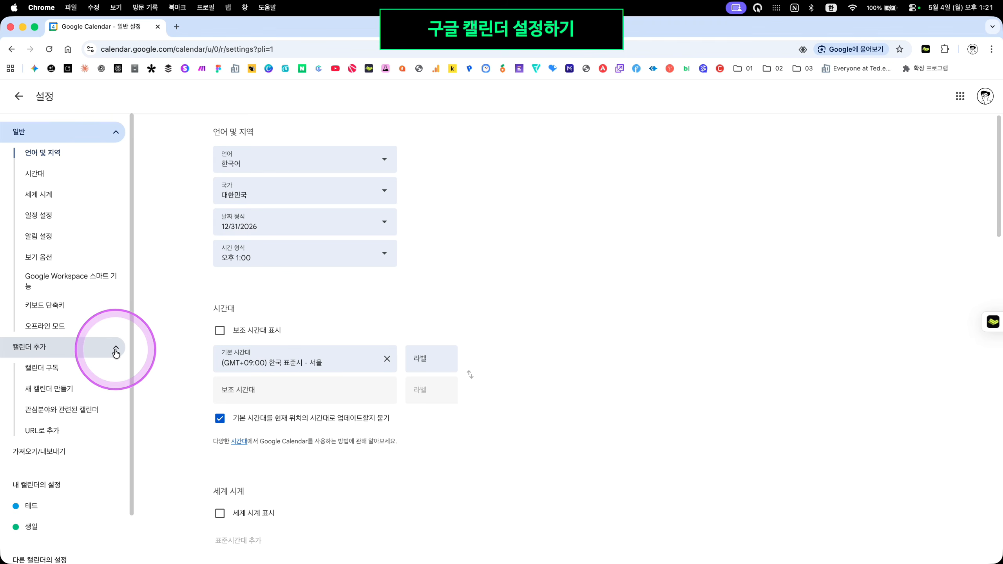
pyautogui.click(58, 395)
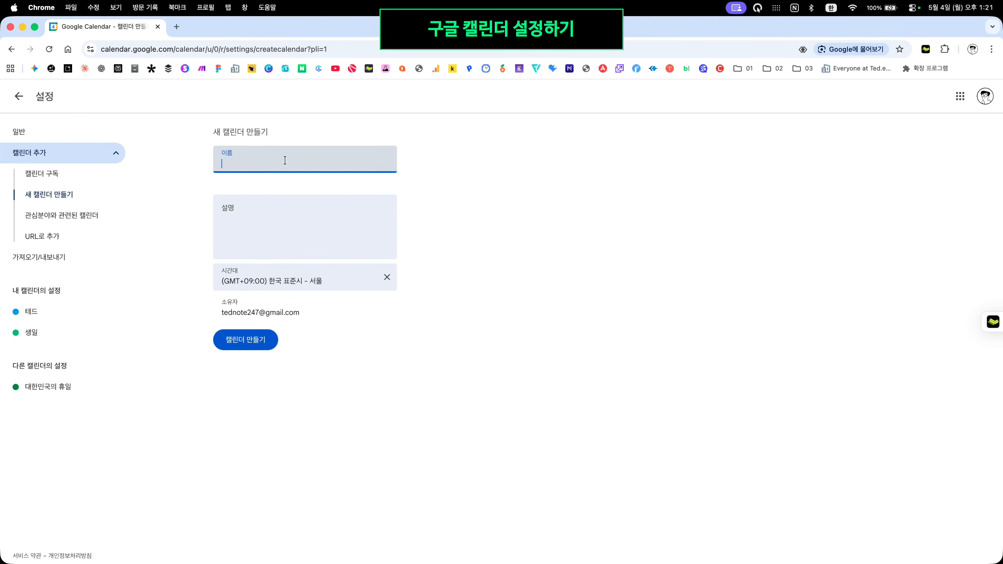
# Enter the name 01_ASAP and begin the description 가장 중요하고 긴급한 일
pyautogui.write('01_ASAP')
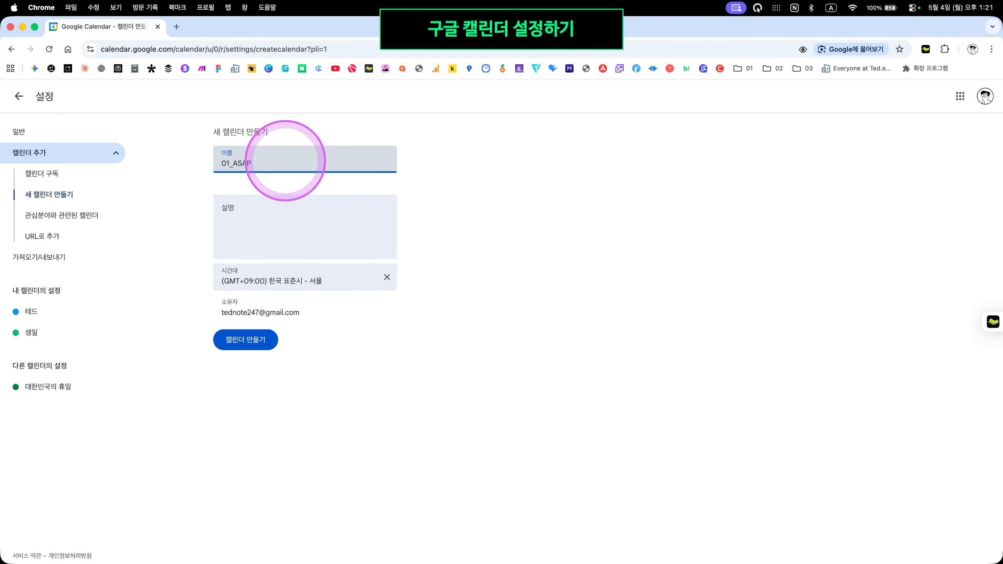
pyautogui.click(324, 235)
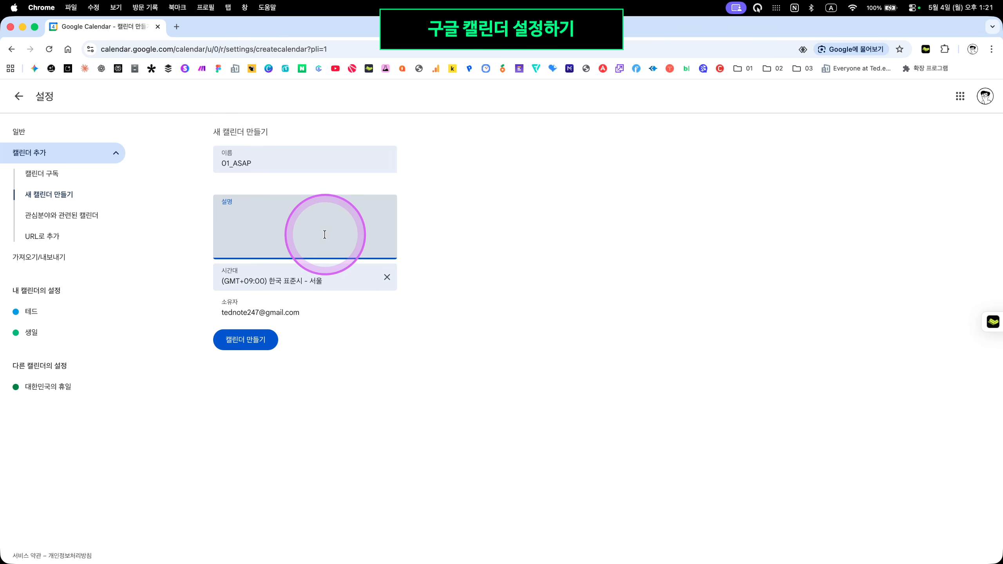
pyautogui.write('rk')
pyautogui.press('BackSpace')
pyautogui.press('BackSpace')
pyautogui.press('capslock')
pyautogui.write('갖')
# Create the 01_ASAP calendar with the 캘린더 만들기 button
pyautogui.click(220, 340)
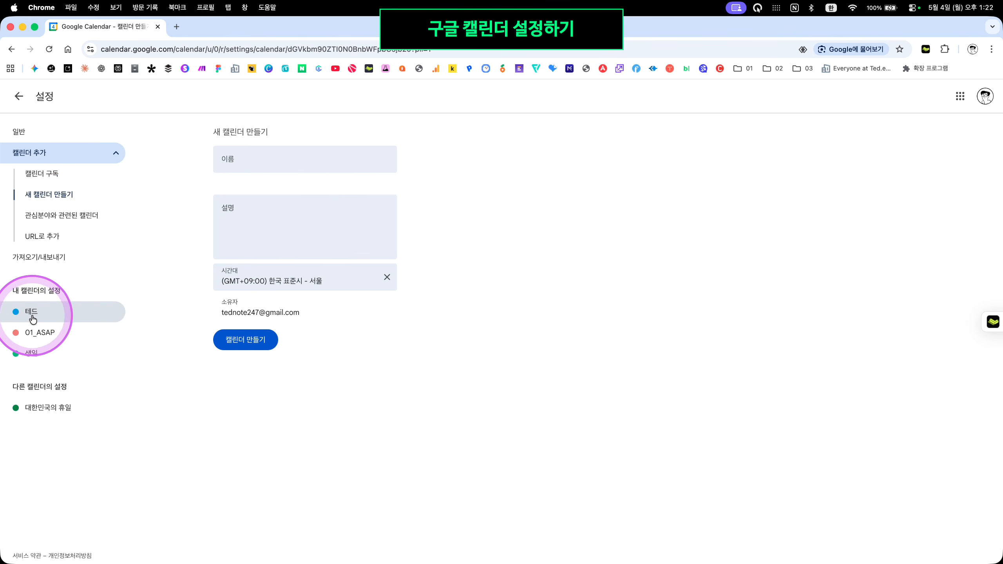
# Open the main calendar's settings and rename it 02_Schd
pyautogui.click(33, 320)
pyautogui.doubleClick(308, 164)
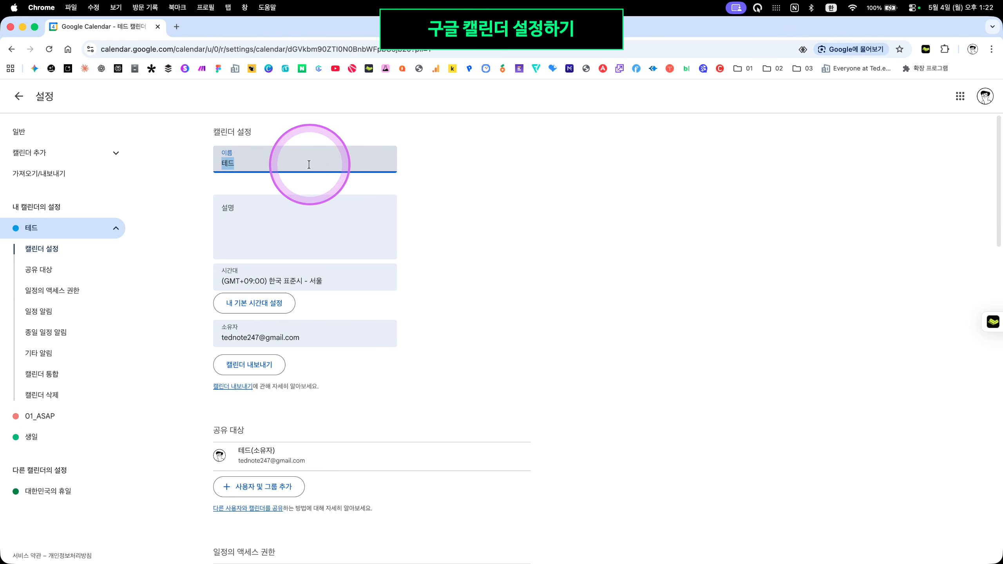
pyautogui.write('02_')
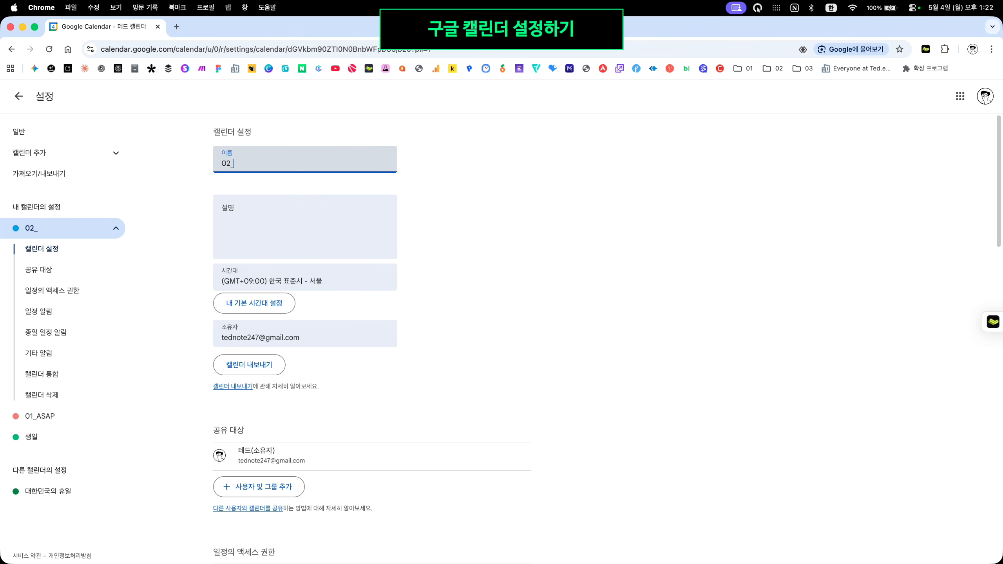
pyautogui.write('ㄴ')
pyautogui.press('BackSpace')
pyautogui.hotkey('ctrl', 'space')
pyautogui.write('Schd')
# Fill in its description as 중요한 일, 긴급한 일, 업무적 일정
pyautogui.click(334, 232)
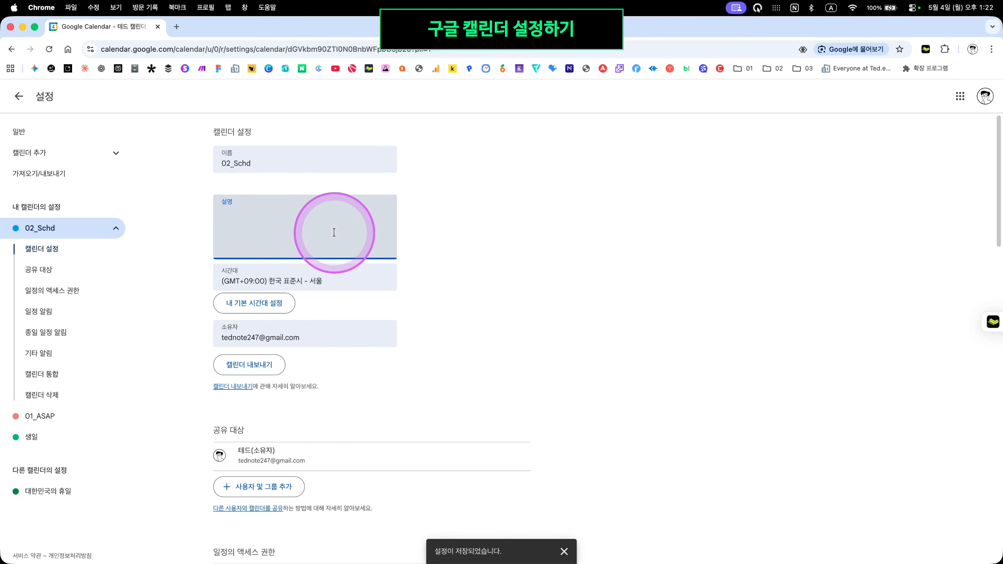
pyautogui.write('wn')
pyautogui.press('BackSpace')
pyautogui.press('BackSpace')
pyautogui.hotkey('ctrl', 'space')
pyautogui.write('지')
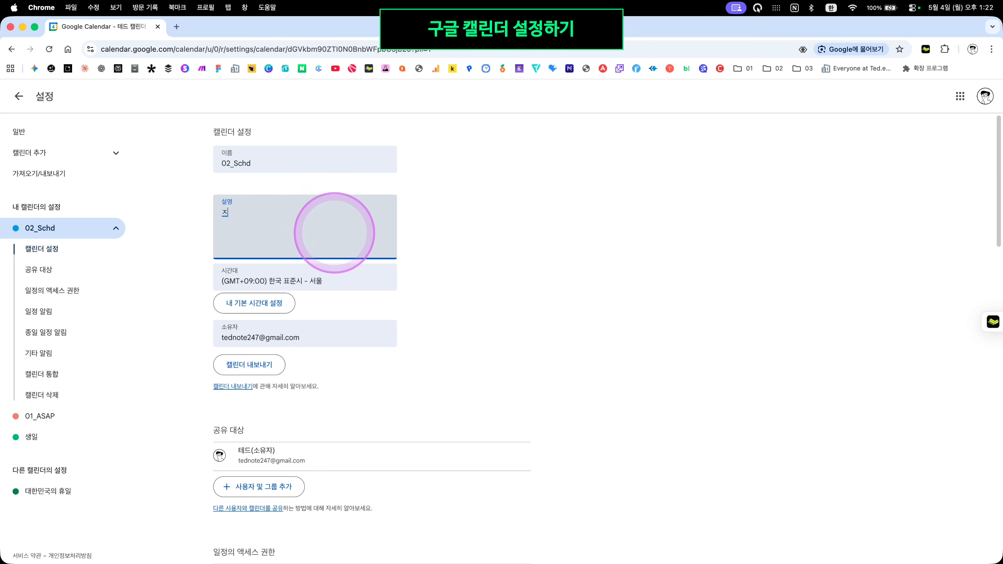
pyautogui.write('요한 일, 긴급한이')
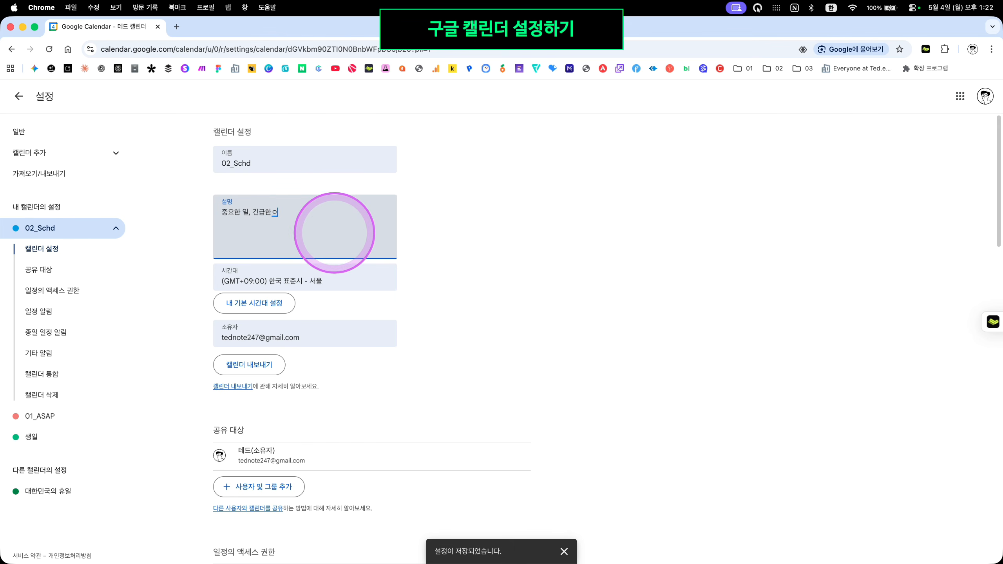
pyautogui.press('BackSpace')
pyautogui.press('BackSpace')
pyautogui.write('급한 일, 업무적 일정')
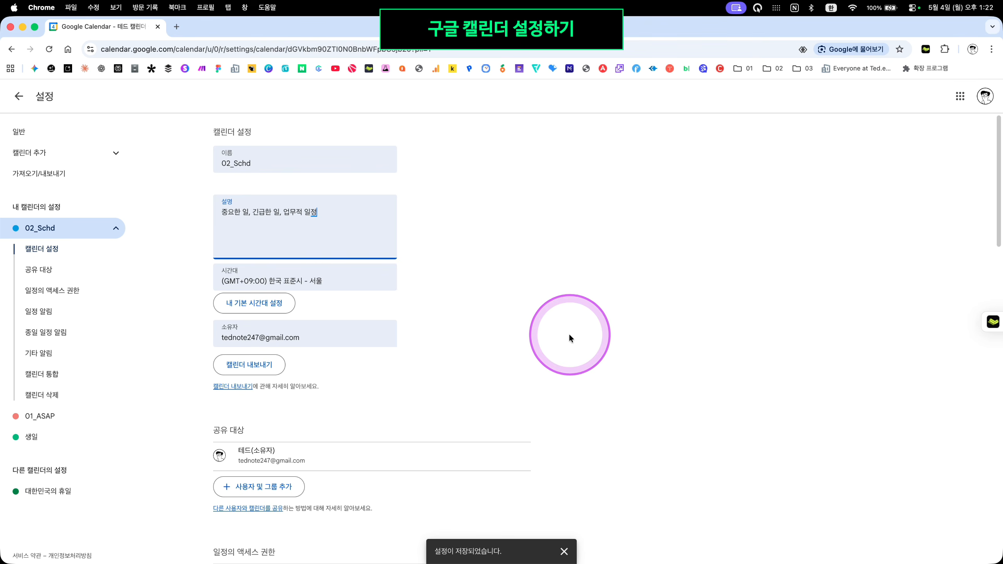
# Finish editing the 02_Schd calendar description and scroll down to the notification settings
pyautogui.scroll(-20, 568, 311)
pyautogui.scroll(6, 742, 359)
pyautogui.scroll(15, 742, 361)
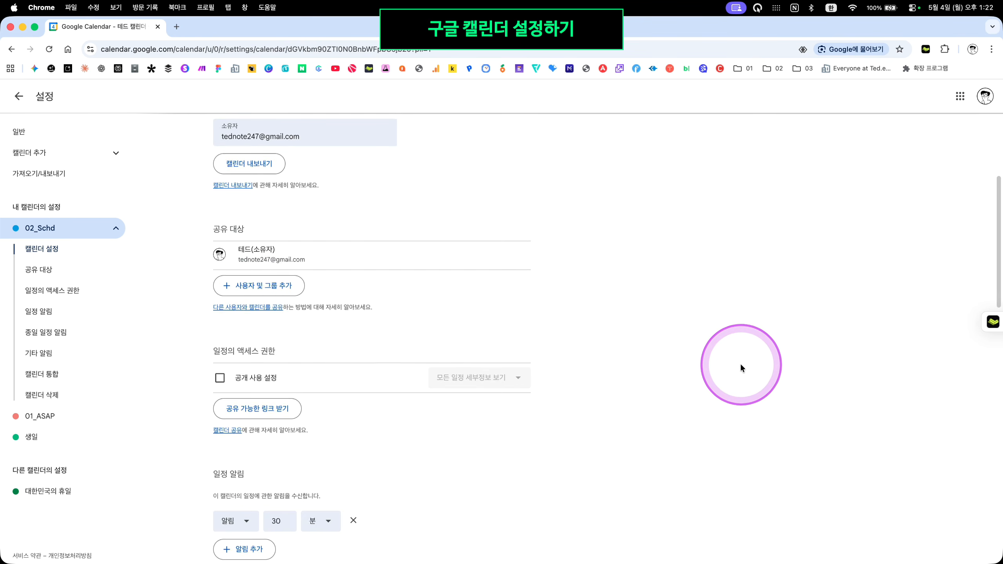
pyautogui.click(658, 316)
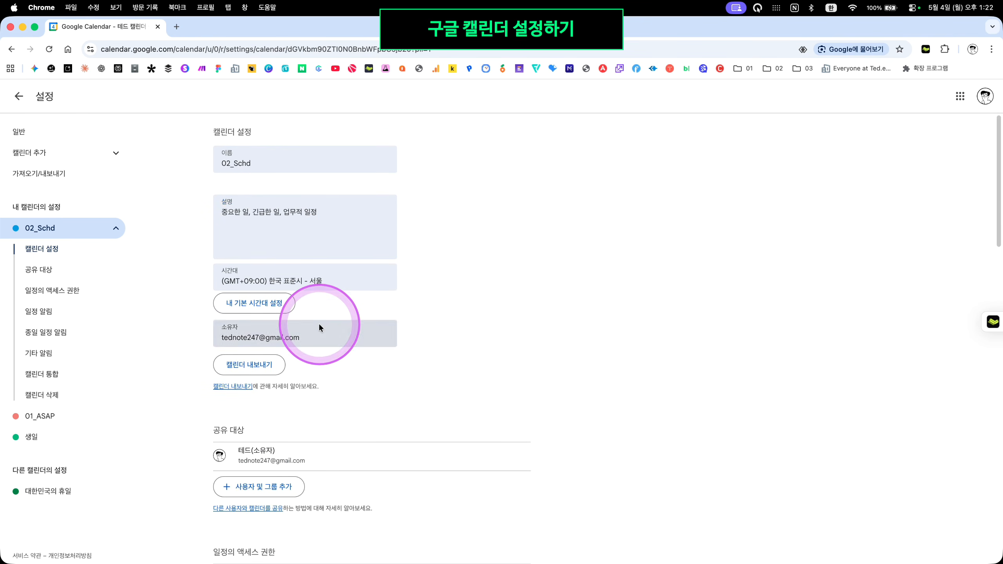
pyautogui.scroll(-6, 455, 390)
pyautogui.scroll(-5, 441, 395)
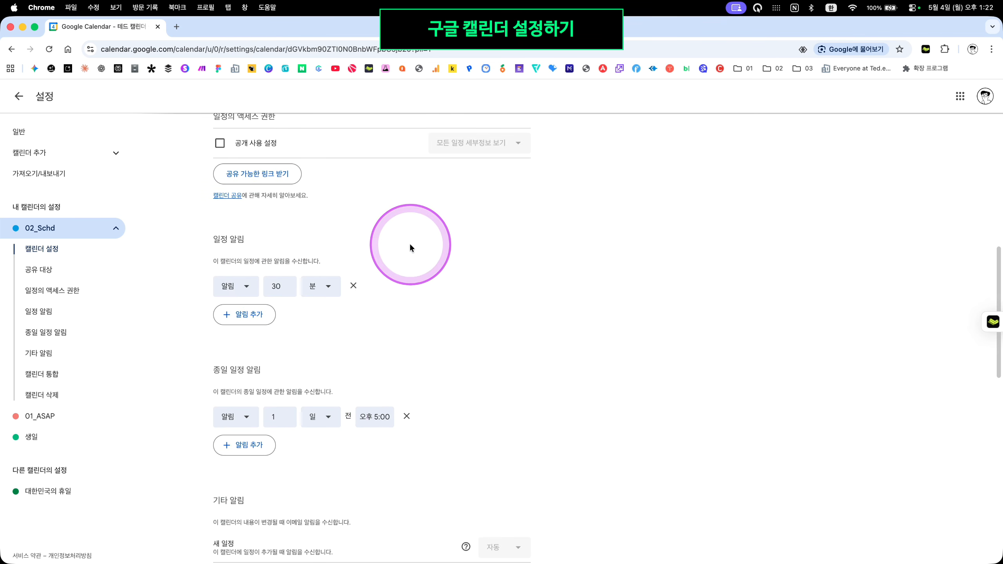
# Change the all-day event reminder time from 오후 5:00 to 오전 9:00
pyautogui.click(238, 285)
pyautogui.click(290, 253)
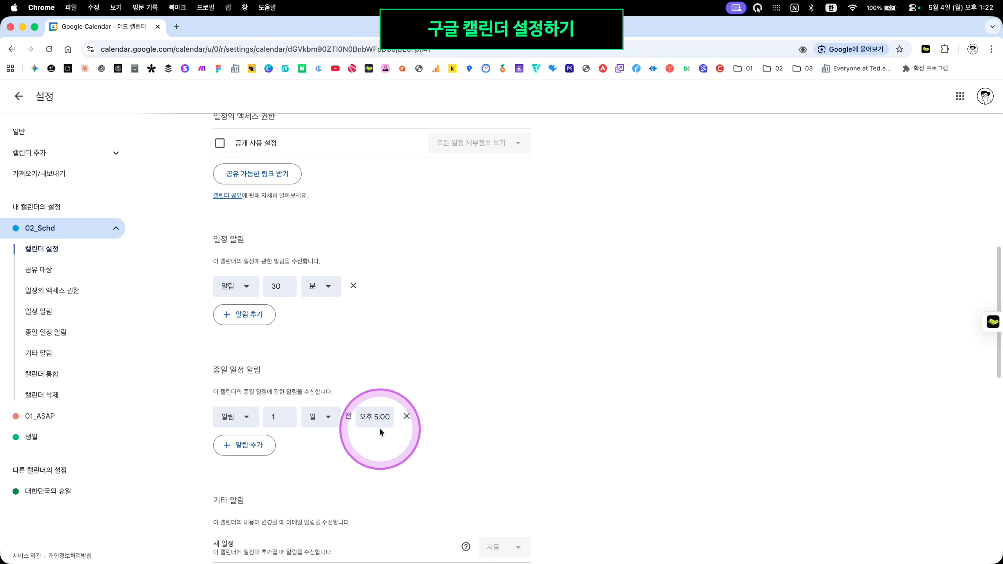
pyautogui.click(371, 418)
pyautogui.scroll(5, 406, 483)
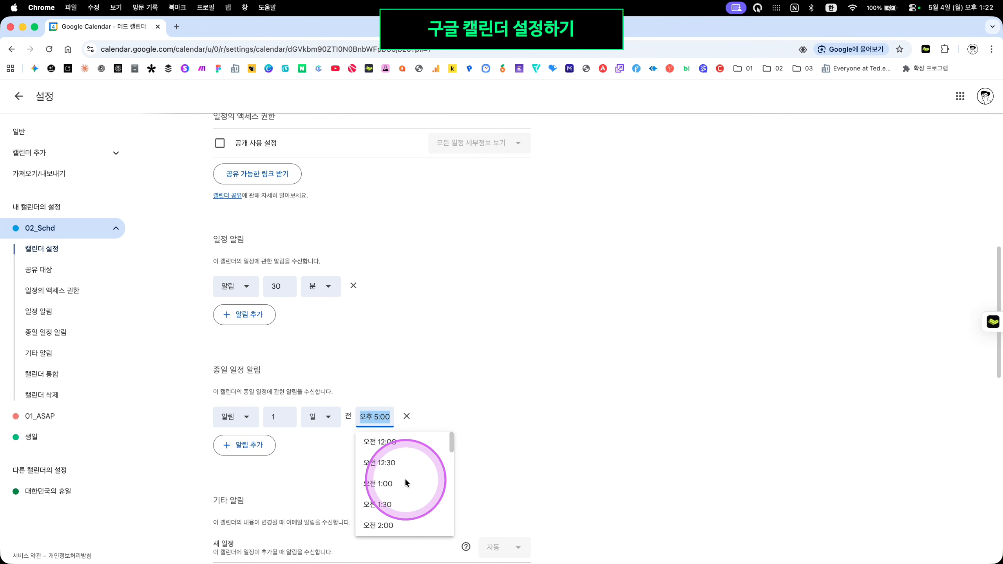
pyautogui.scroll(-5, 406, 482)
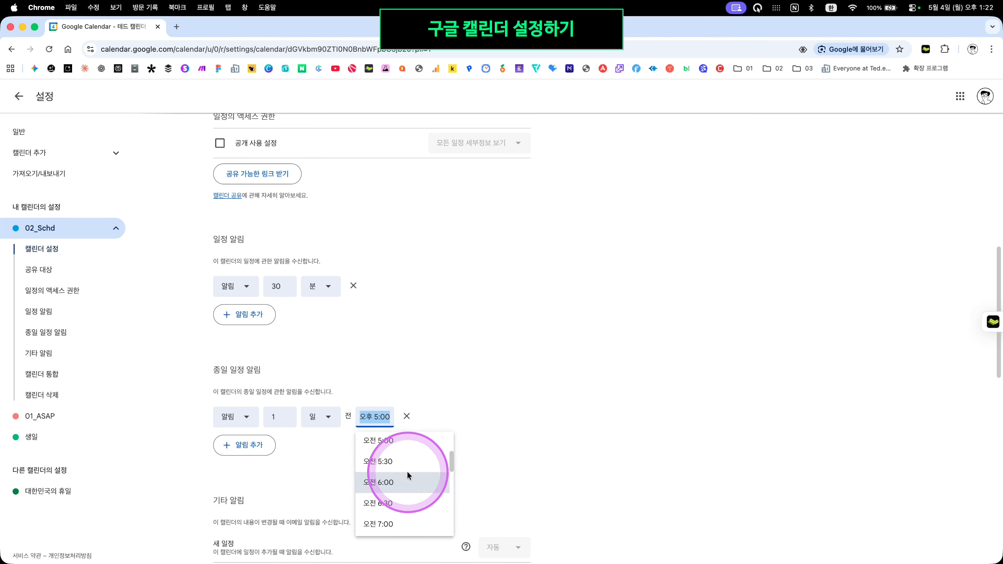
pyautogui.scroll(-4, 406, 474)
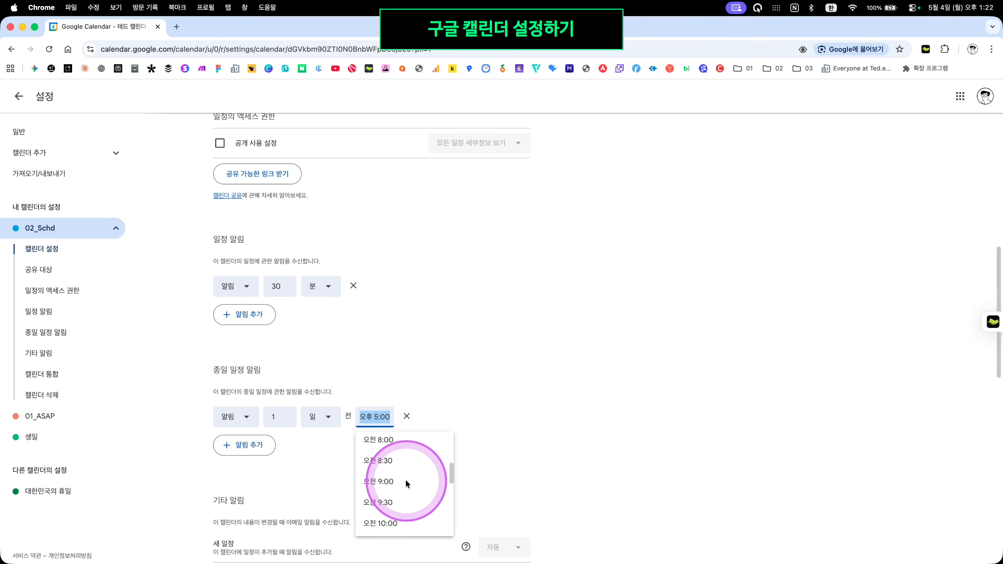
pyautogui.click(380, 481)
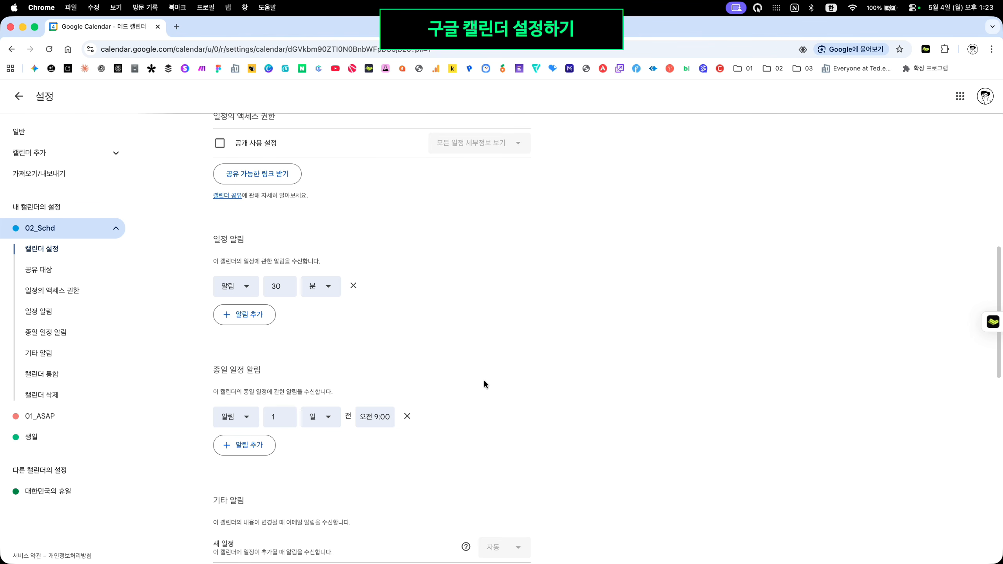
# Add event reminders of 1 hour and 3 hours before events
pyautogui.click(236, 318)
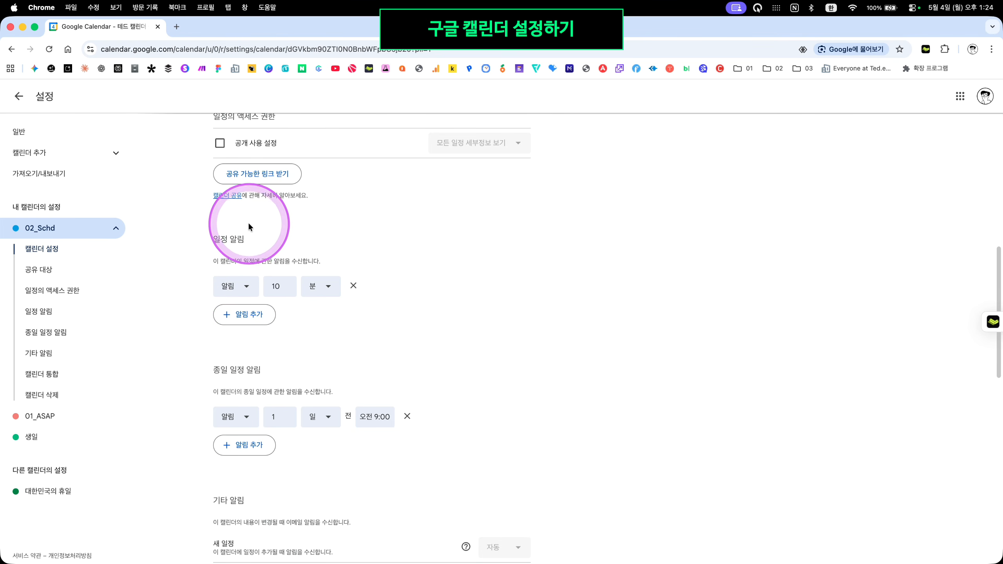
pyautogui.click(325, 288)
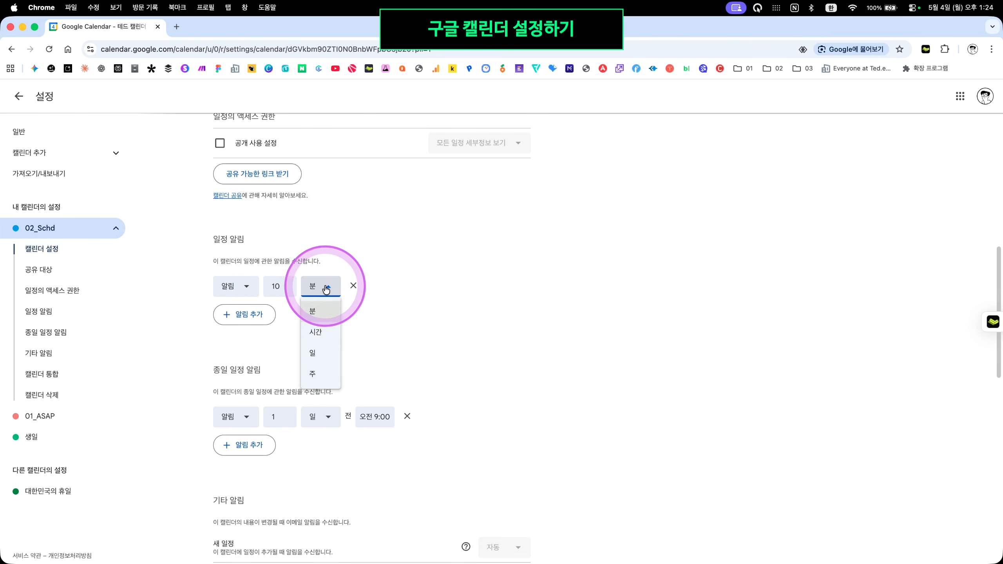
pyautogui.click(322, 333)
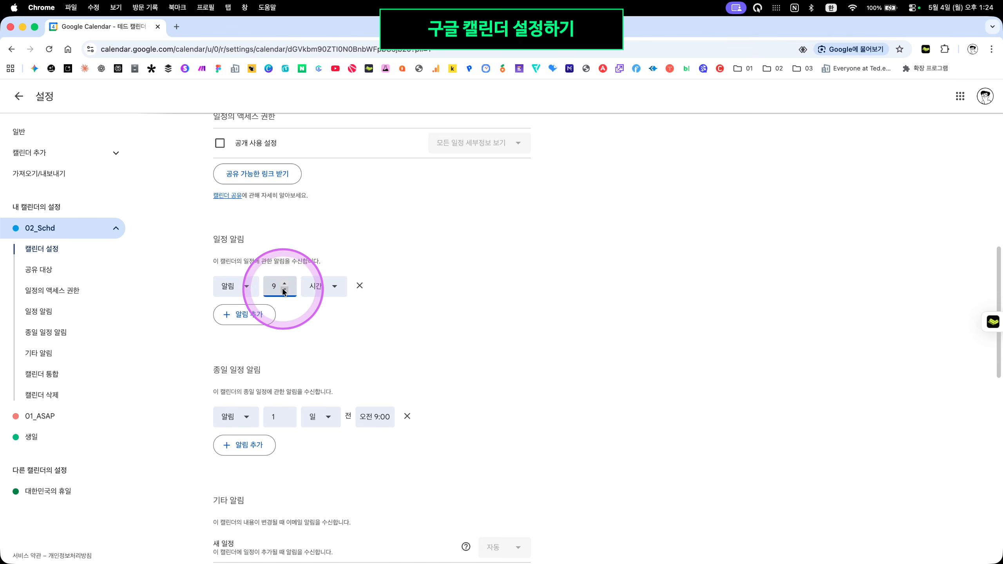
pyautogui.click(284, 291)
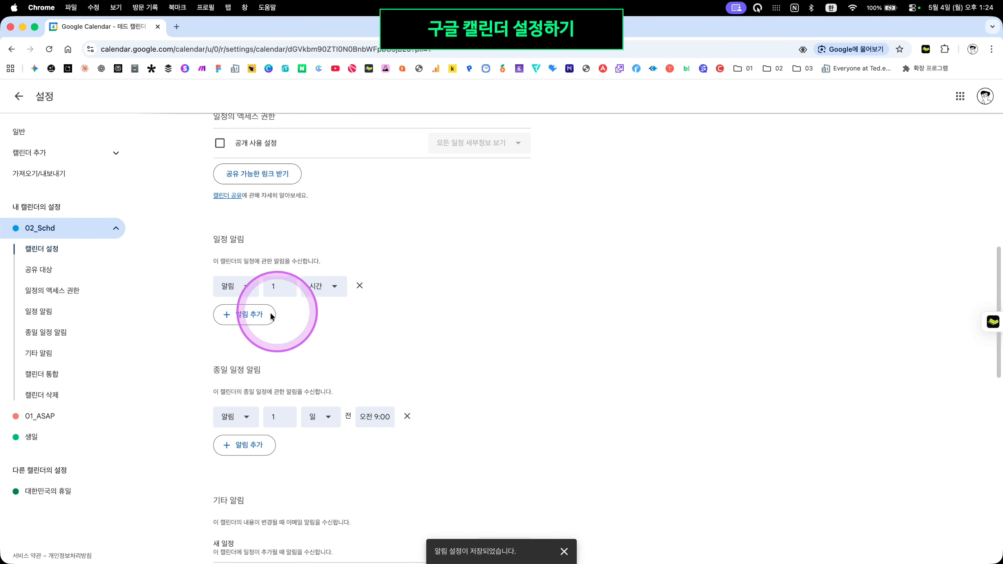
pyautogui.click(248, 314)
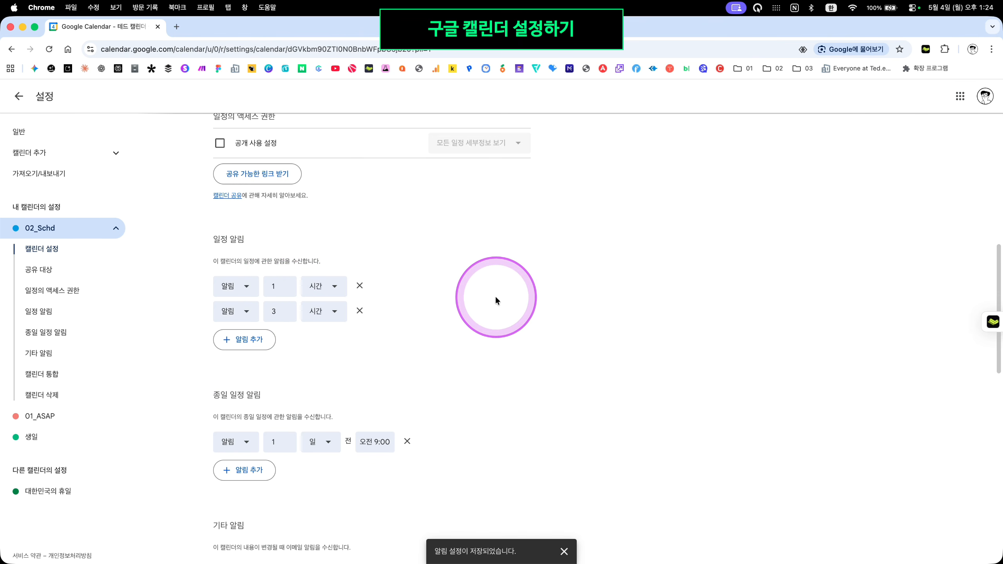
# Add a second all-day reminder, 3 days before at 오전 9:00
pyautogui.scroll(-3, 496, 300)
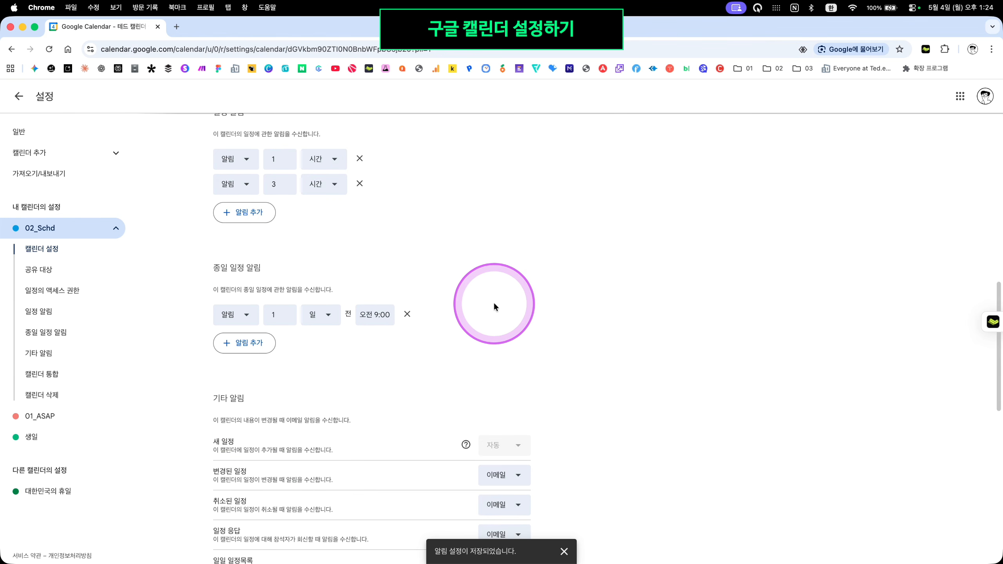
pyautogui.click(247, 335)
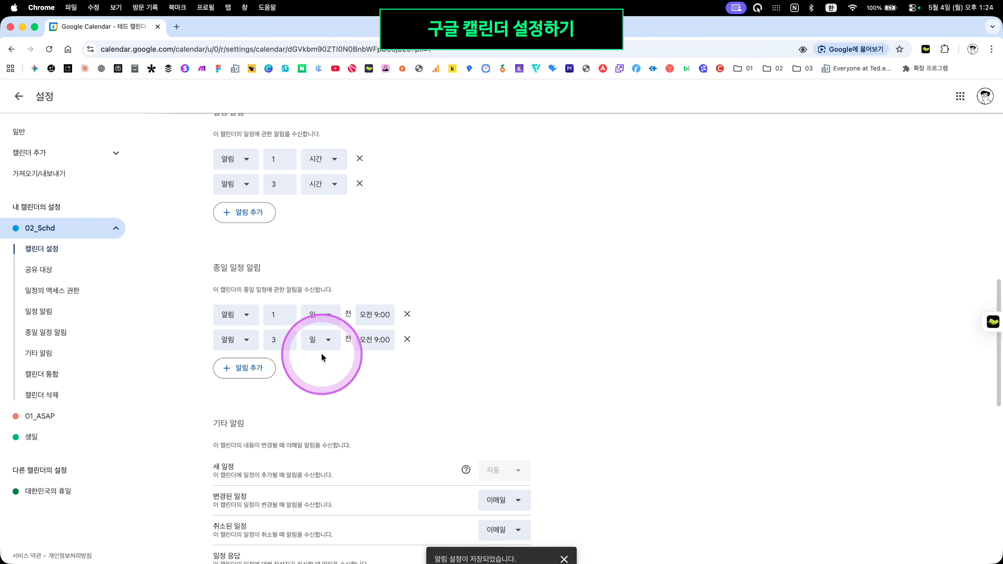
pyautogui.scroll(2, 576, 300)
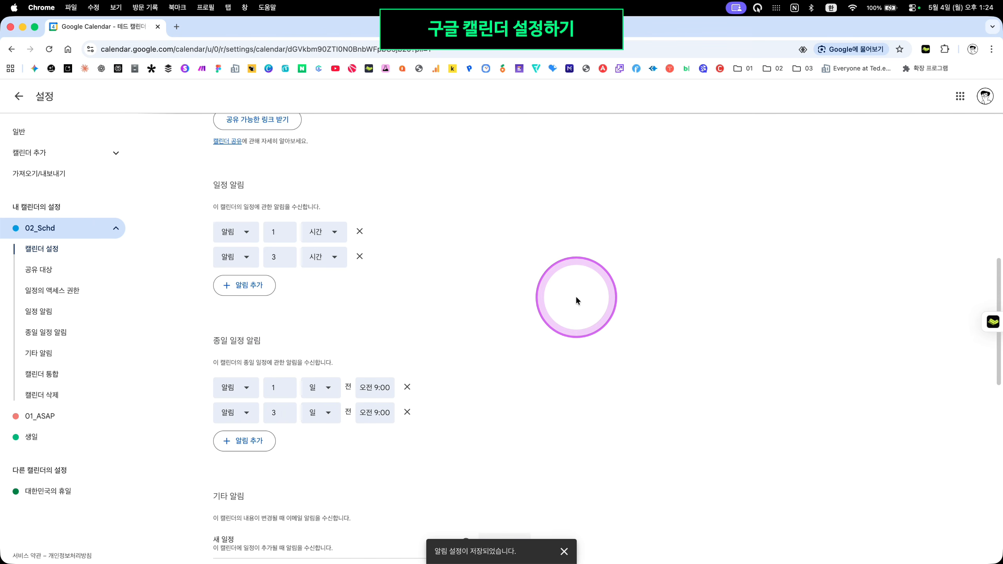
pyautogui.scroll(1, 575, 300)
# Review the notification type choices for the event and all-day reminders, leaving them unchanged
pyautogui.click(230, 247)
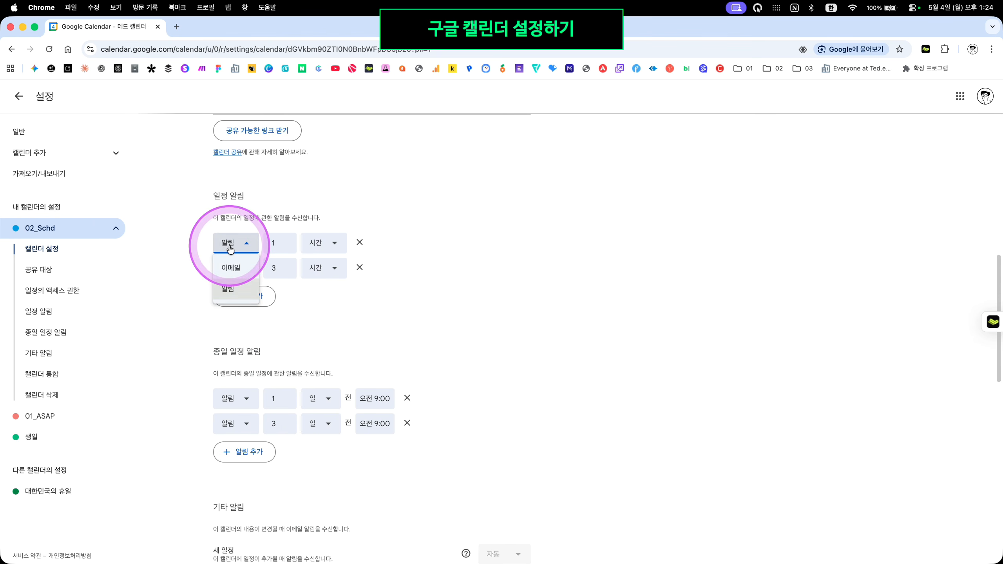
pyautogui.click(230, 247)
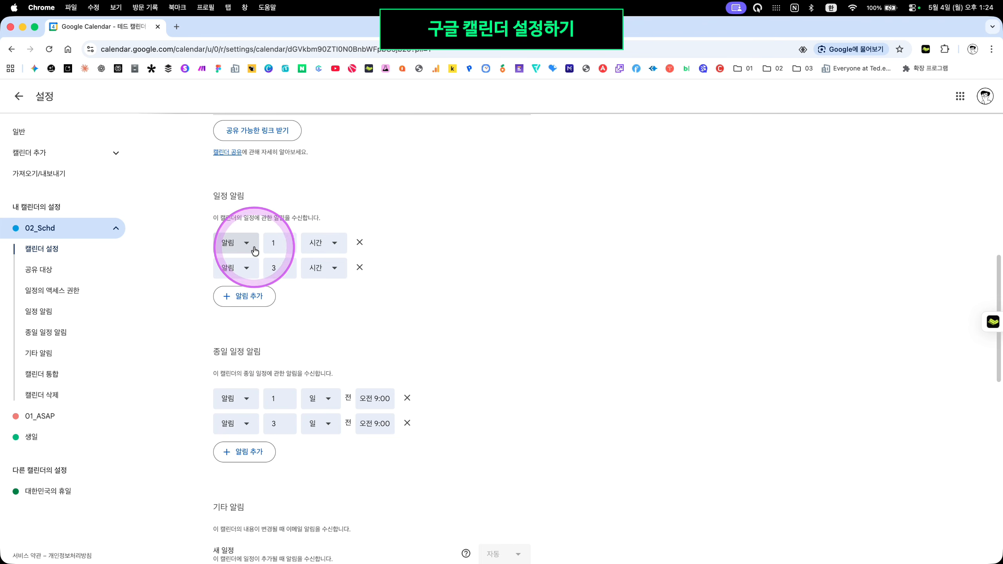
pyautogui.click(244, 242)
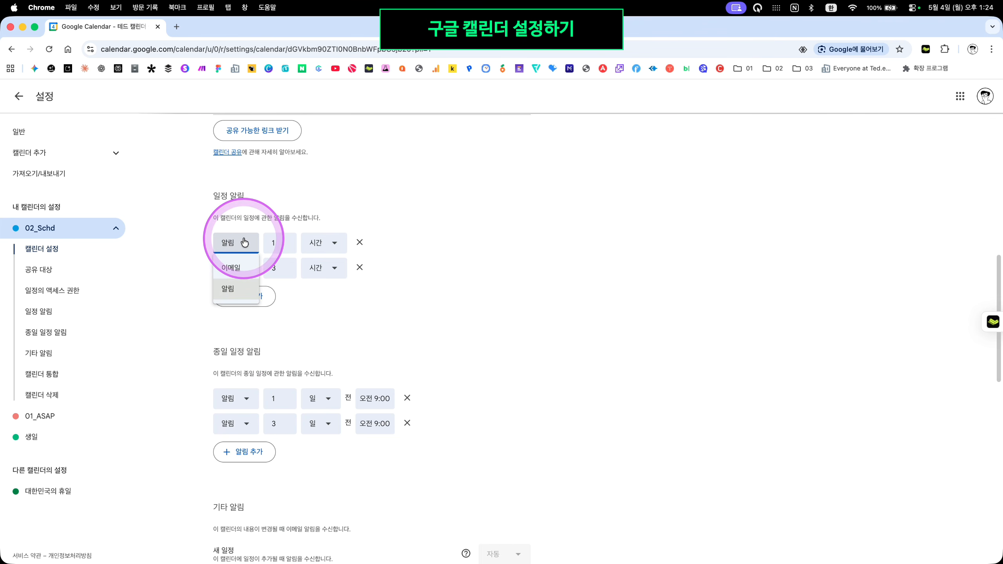
pyautogui.click(239, 407)
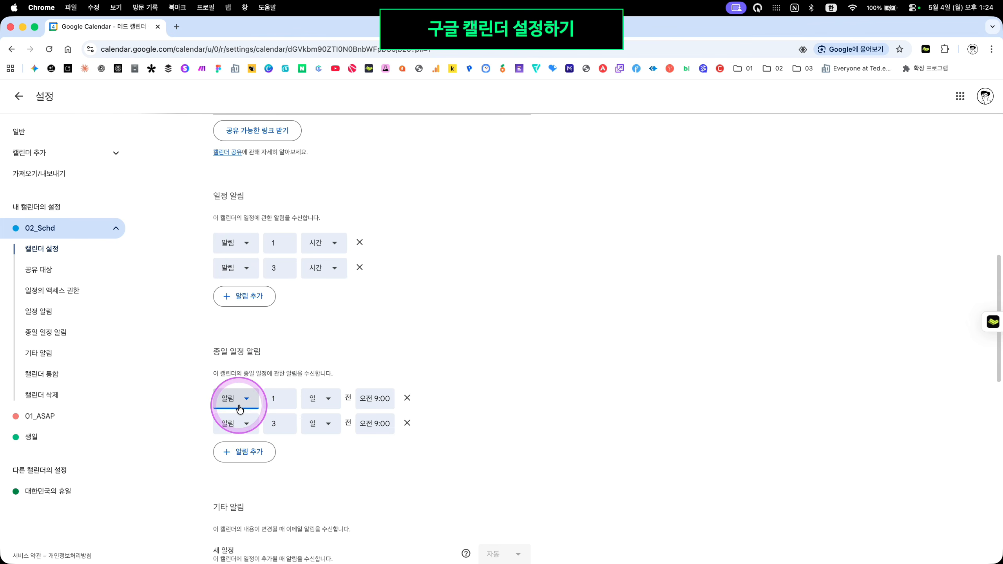
pyautogui.click(473, 389)
pyautogui.scroll(-5, 473, 390)
pyautogui.scroll(2, 324, 350)
pyautogui.scroll(2, 320, 333)
pyautogui.scroll(-2, 501, 401)
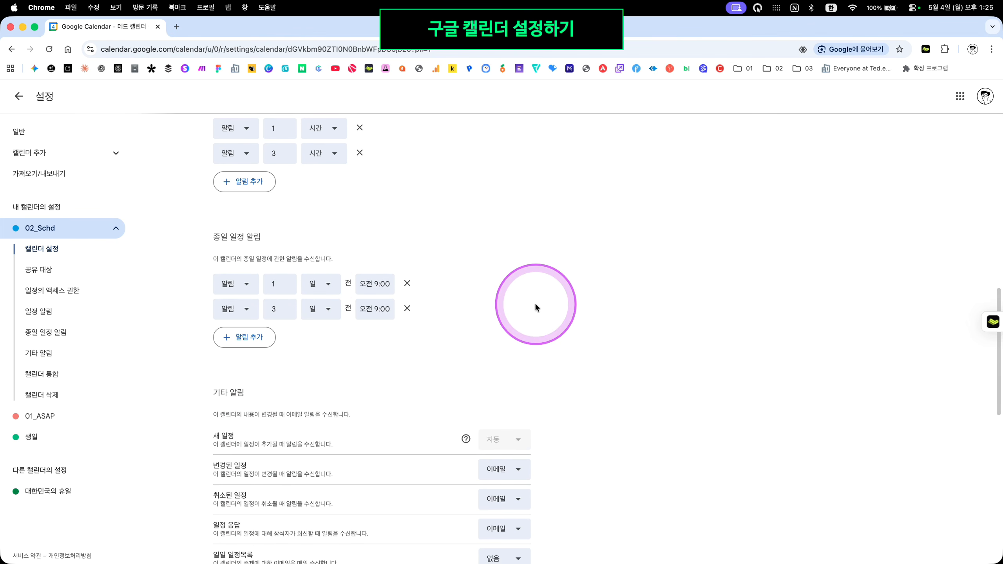
# Set 02_Schd's daily agenda (일일 일정목록) to be sent by 이메일
pyautogui.scroll(-3, 552, 309)
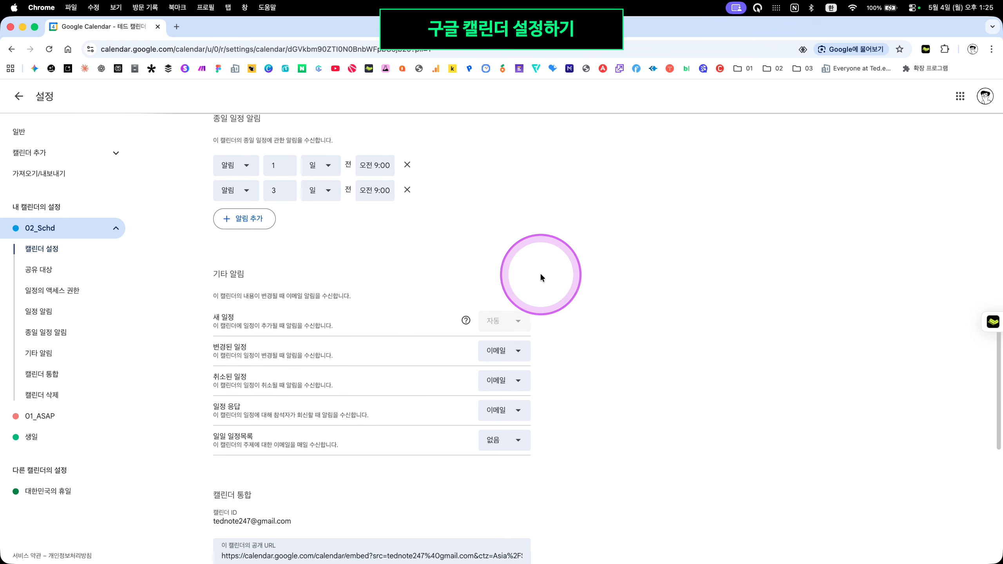
pyautogui.scroll(-1, 540, 277)
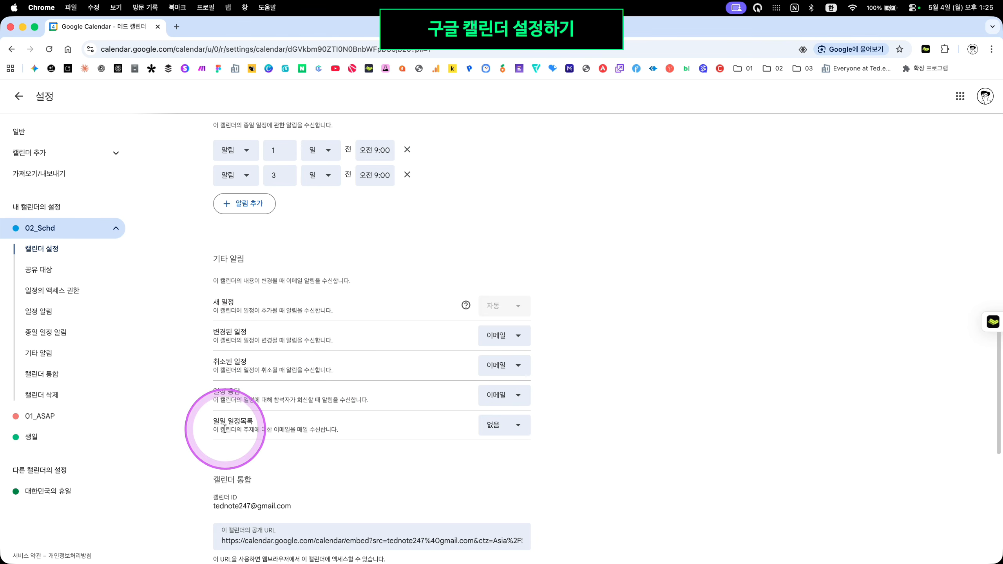
pyautogui.click(516, 425)
pyautogui.click(513, 447)
# Open the 01_ASAP calendar's settings and collapse its sub-sections
pyautogui.scroll(-8, 582, 380)
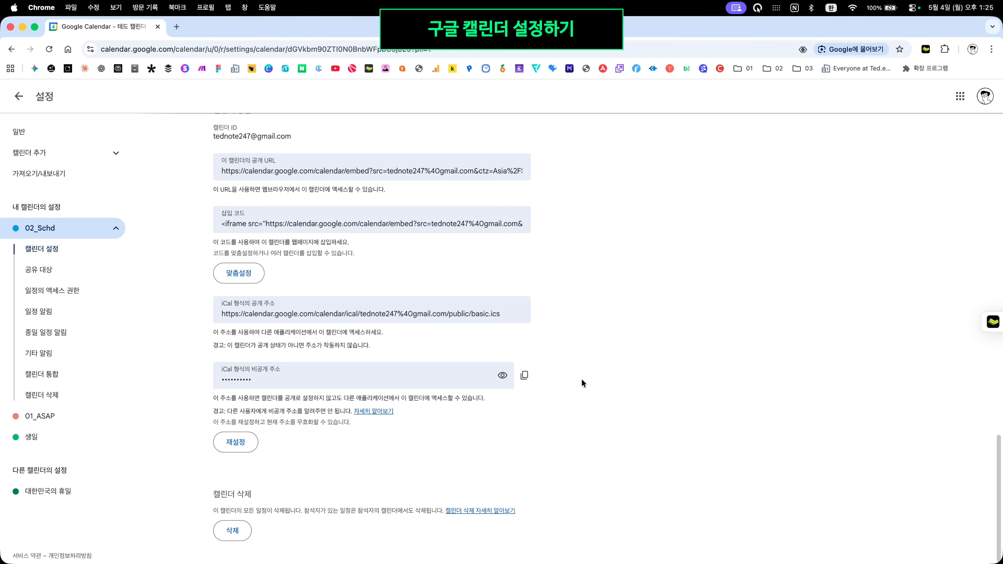
pyautogui.scroll(20, 628, 380)
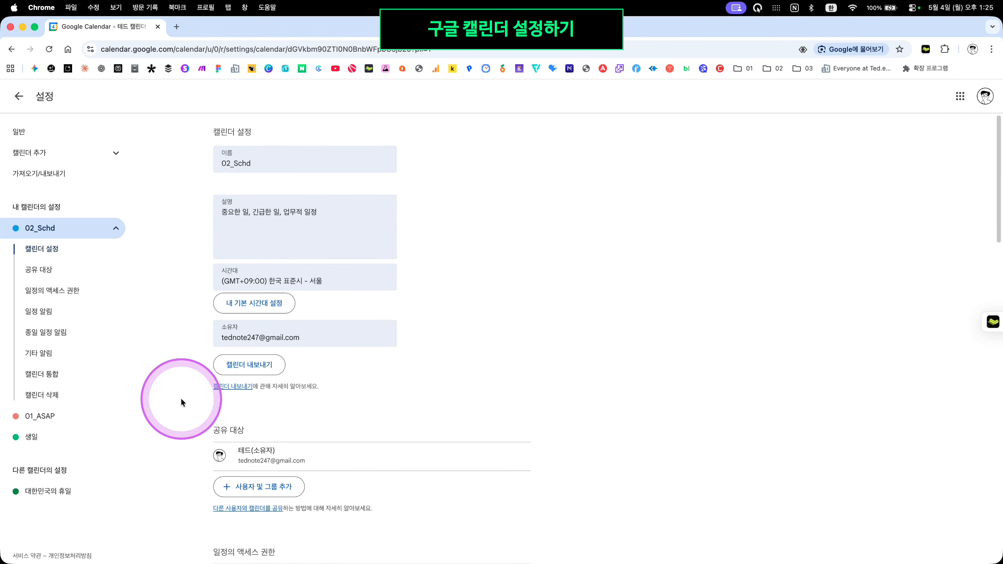
pyautogui.click(40, 417)
pyautogui.click(49, 251)
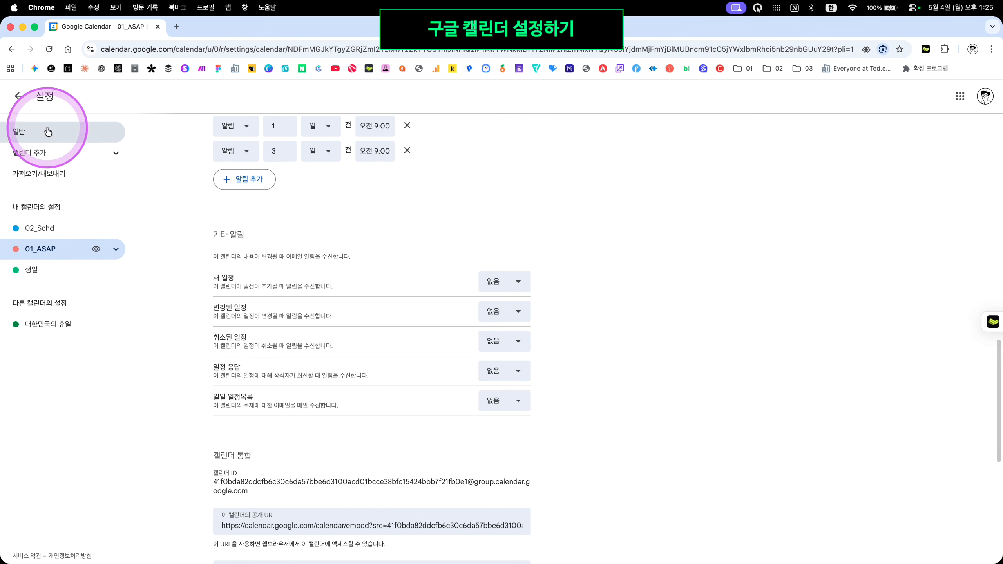
# Create new calendars 03_Meet and 04_Indi, giving 04_Indi the description 개인 사생활 일정
pyautogui.click(49, 152)
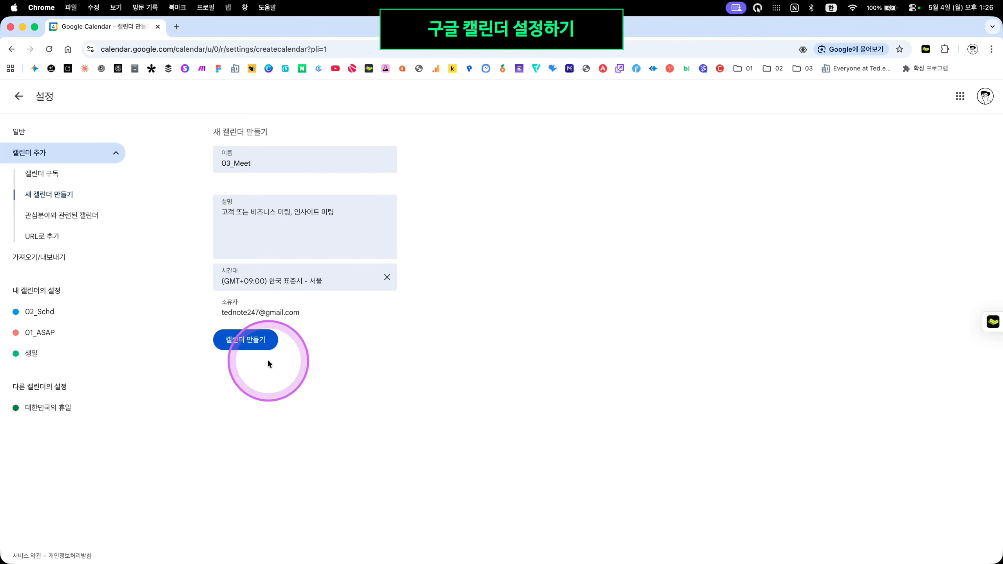
pyautogui.click(259, 346)
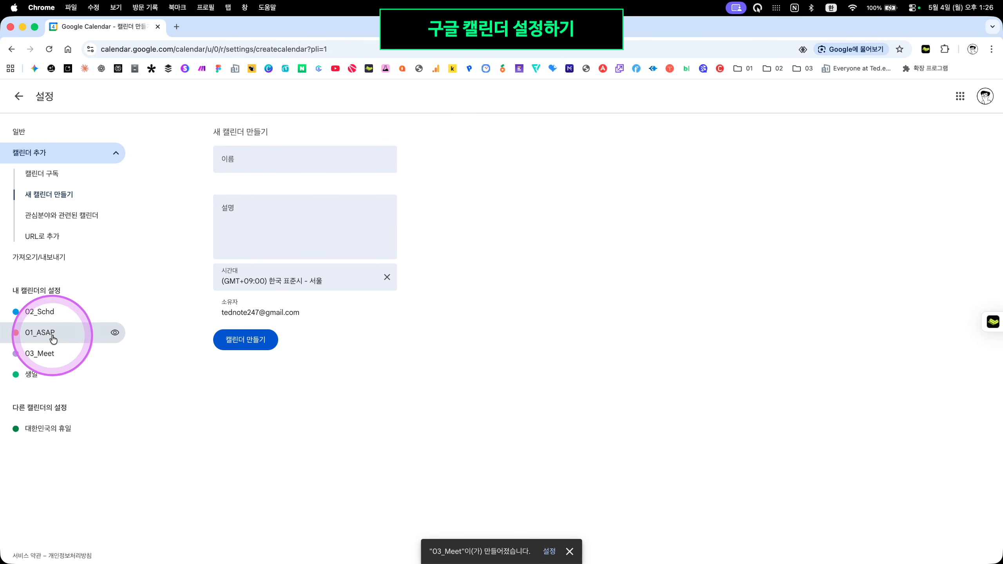
pyautogui.click(287, 158)
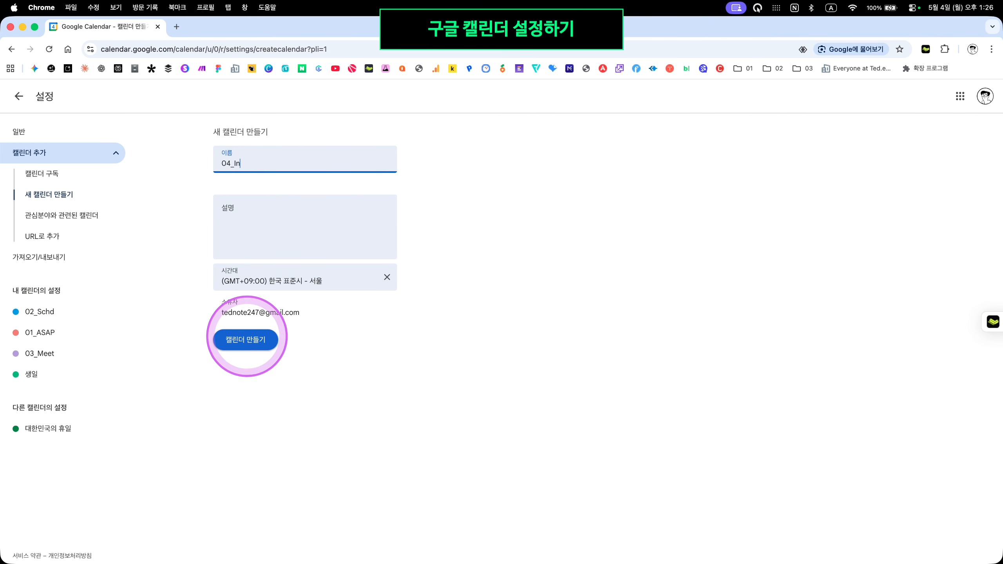
pyautogui.click(309, 226)
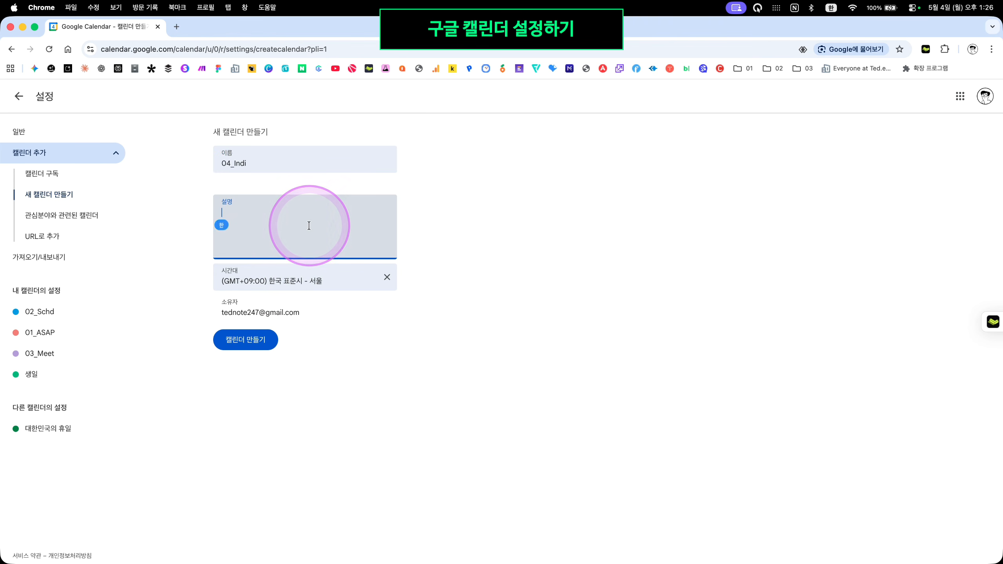
pyautogui.click(243, 340)
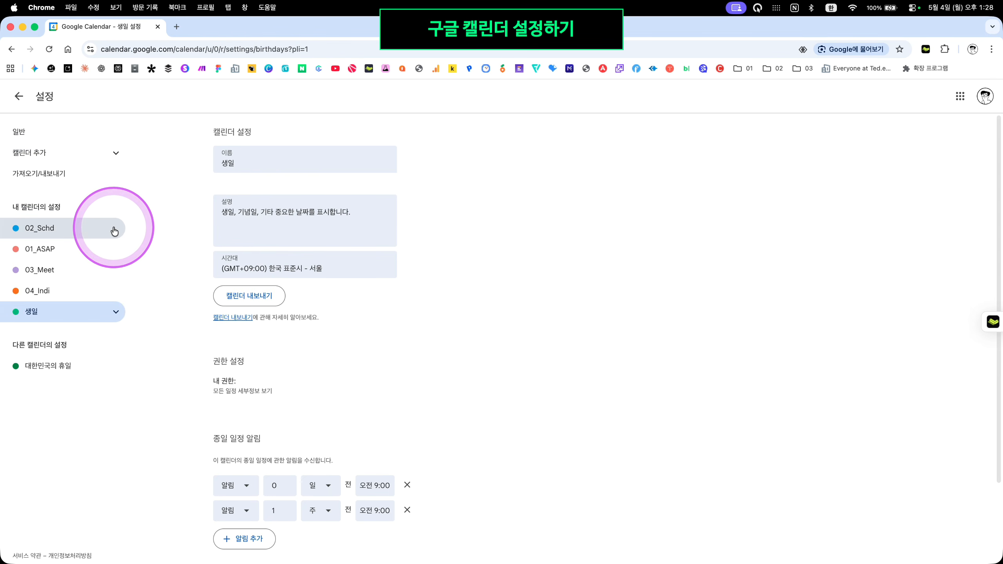
# Rename the default calendar to 01_ASAP
pyautogui.click(114, 231)
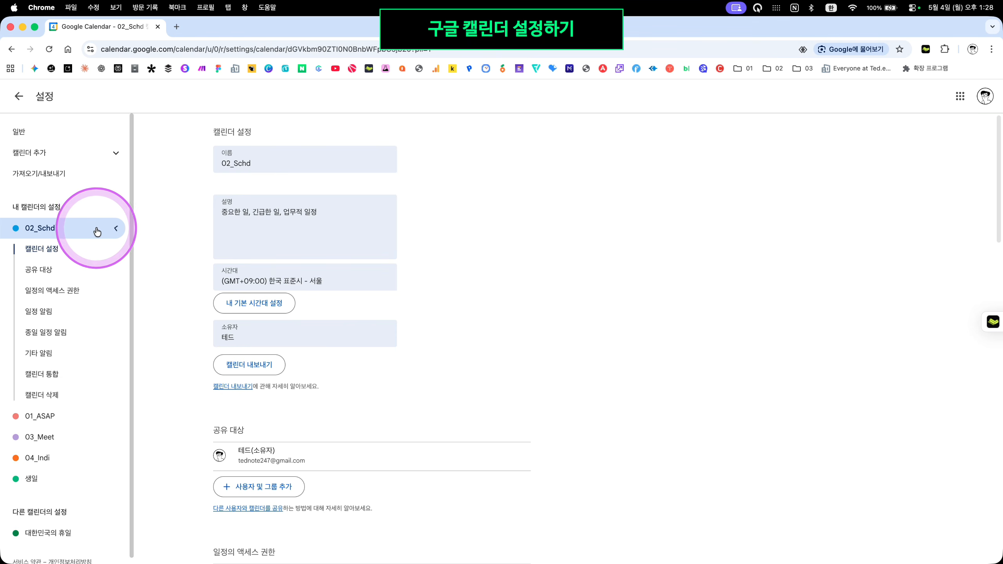
pyautogui.click(111, 232)
pyautogui.click(105, 247)
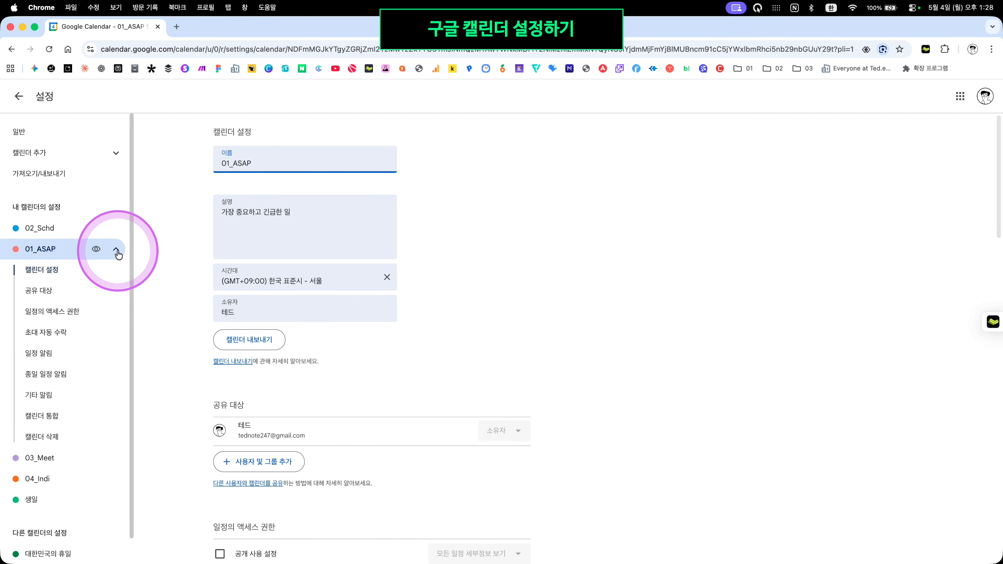
pyautogui.click(115, 250)
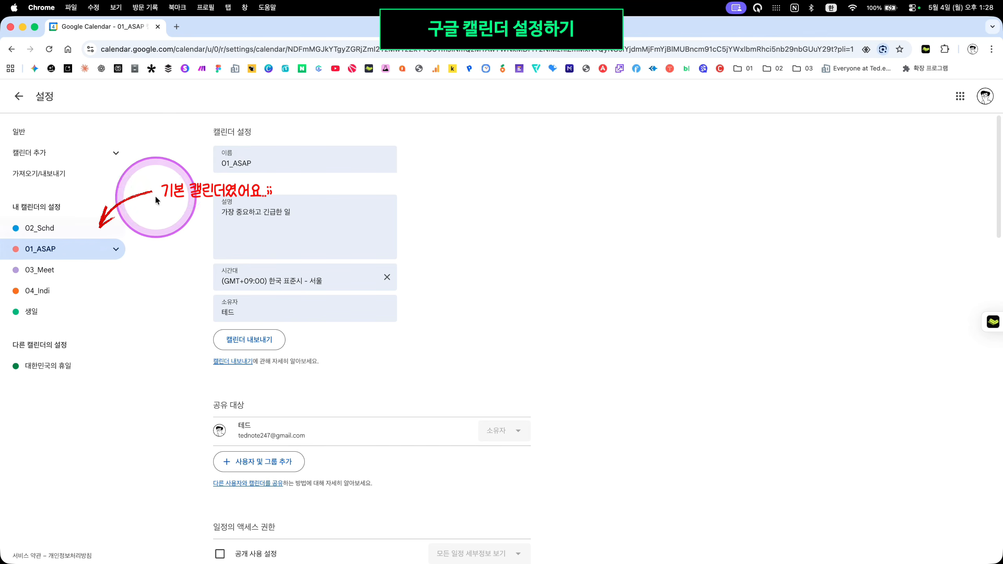
pyautogui.click(69, 229)
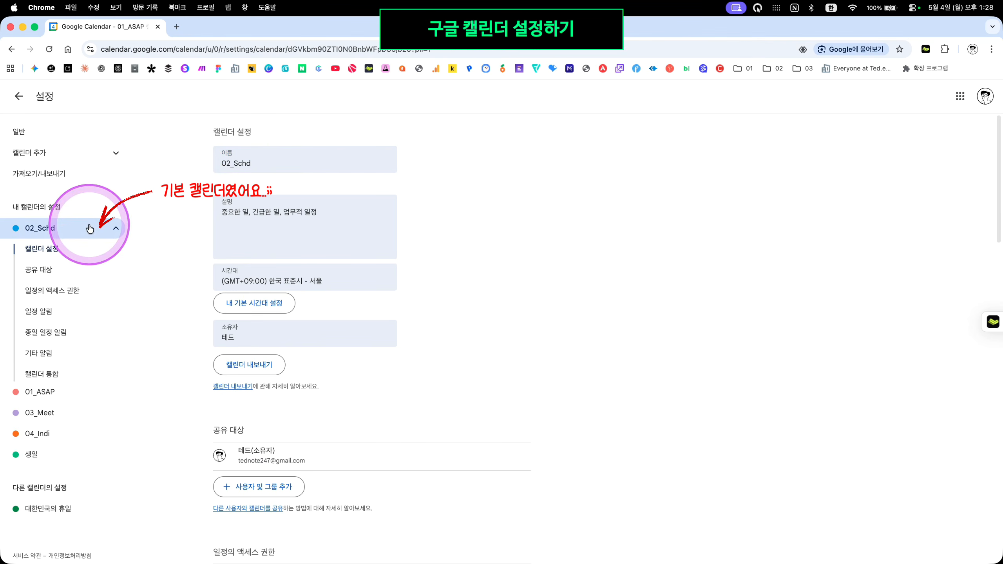
pyautogui.doubleClick(309, 153)
pyautogui.write('01_ASAP')
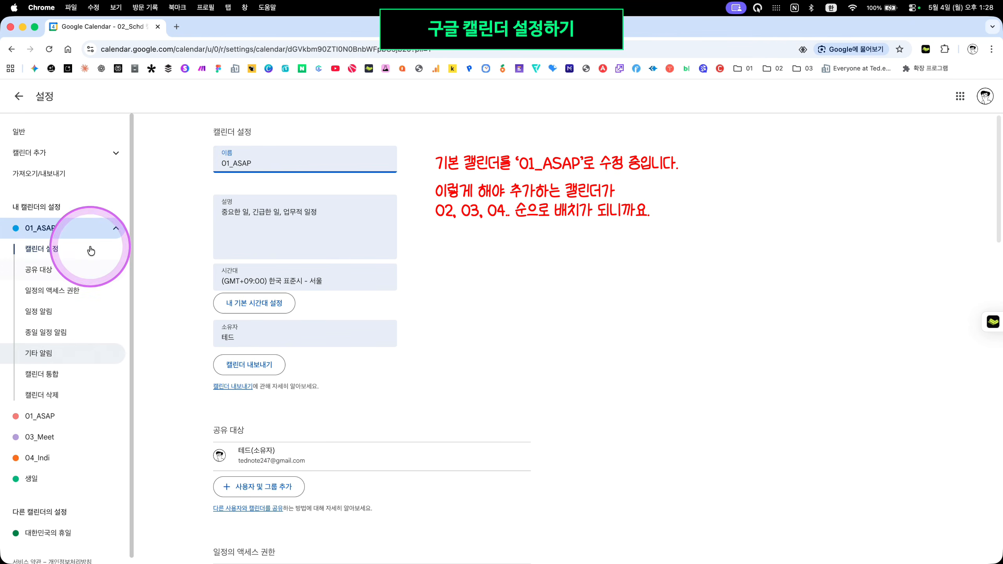
# Rename the former 01_ASAP calendar to 02_Schd
pyautogui.click(64, 417)
pyautogui.click(230, 162)
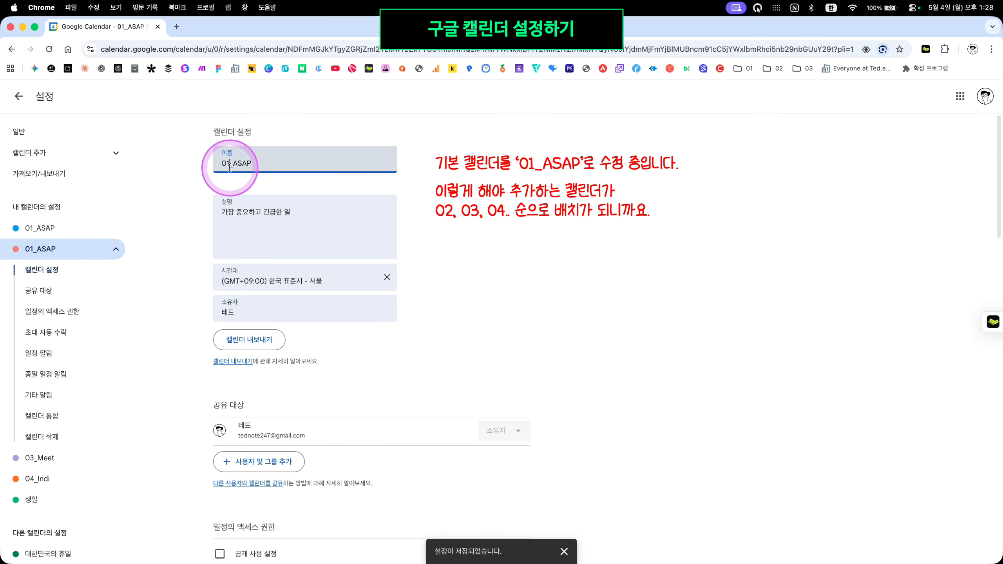
pyautogui.press('BackSpace')
pyautogui.write('2_ㄴ')
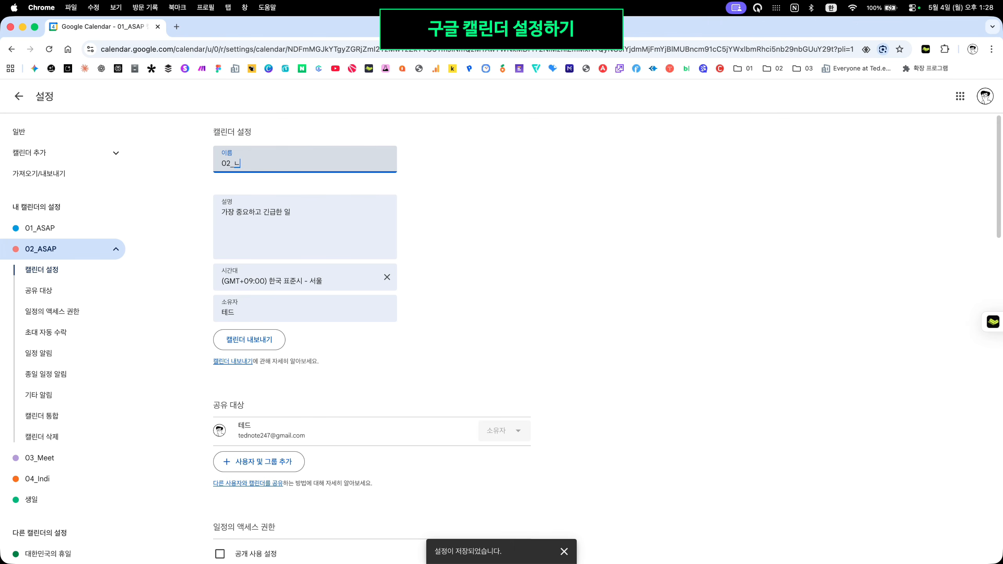
pyautogui.click(270, 151)
pyautogui.press('BackSpace')
pyautogui.write('Schd')
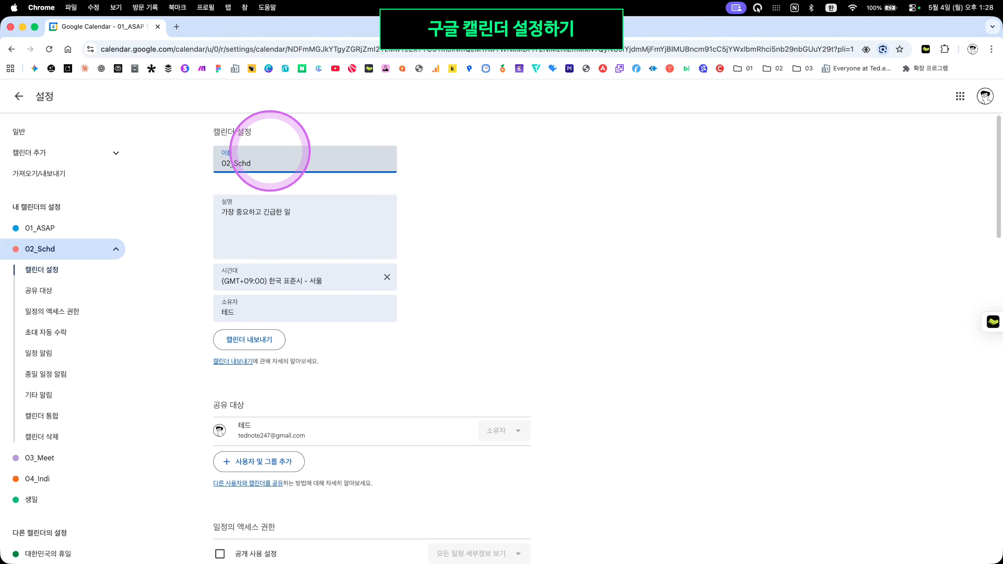
pyautogui.click(553, 134)
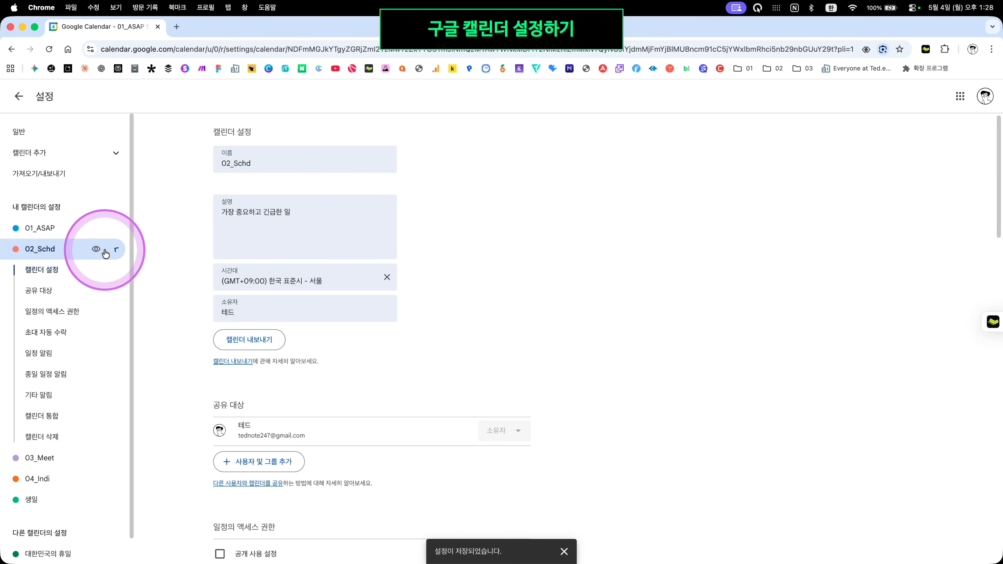
# Hide the 02_Schd, 03_Meet and 04_Indi calendars, then show them all again
pyautogui.click(105, 253)
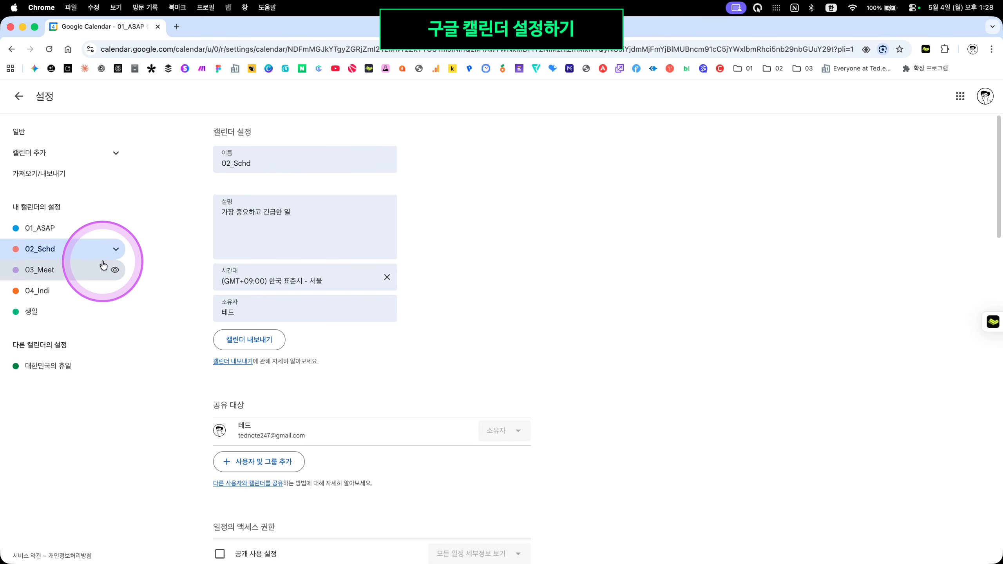
pyautogui.click(96, 248)
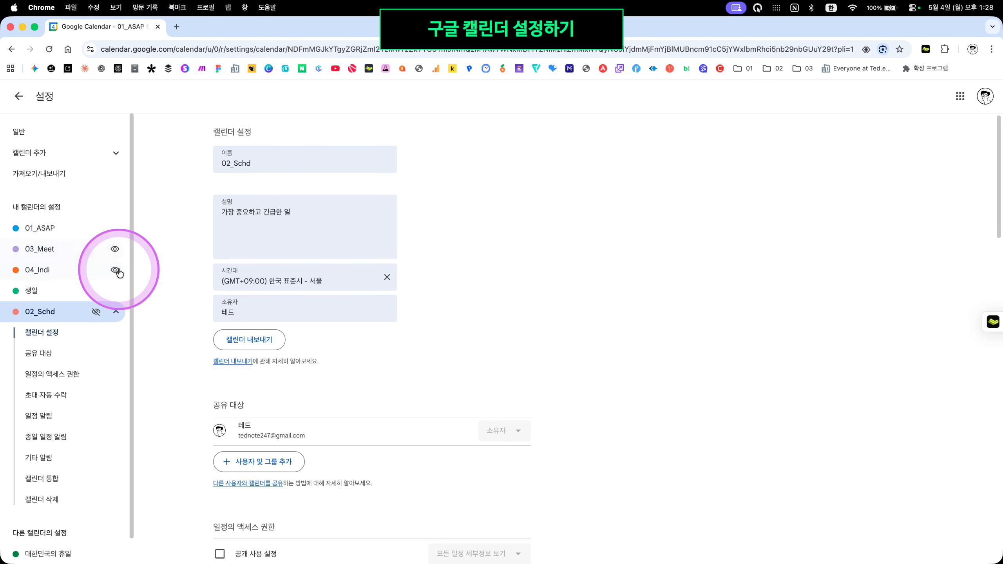
pyautogui.click(117, 269)
pyautogui.click(116, 291)
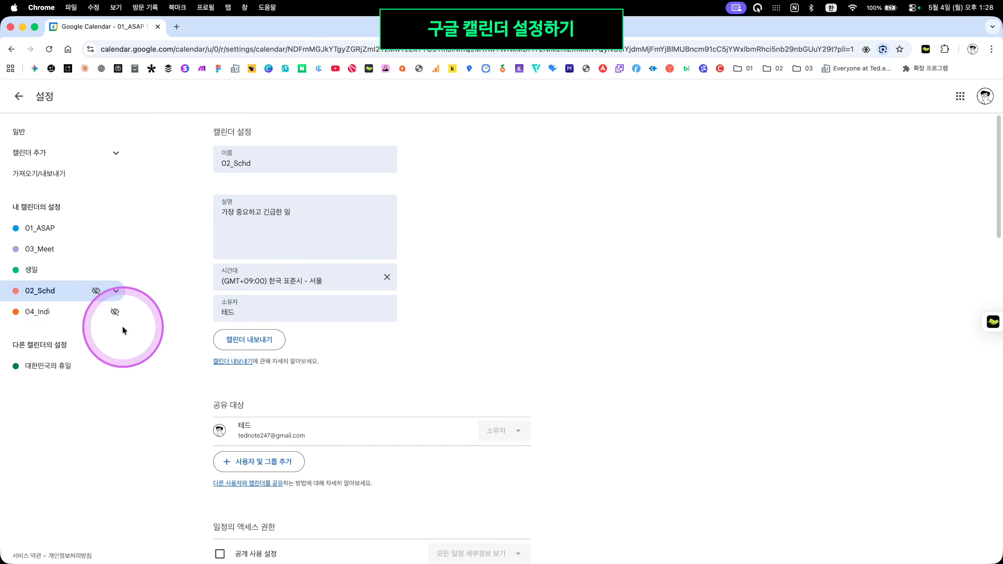
pyautogui.click(114, 249)
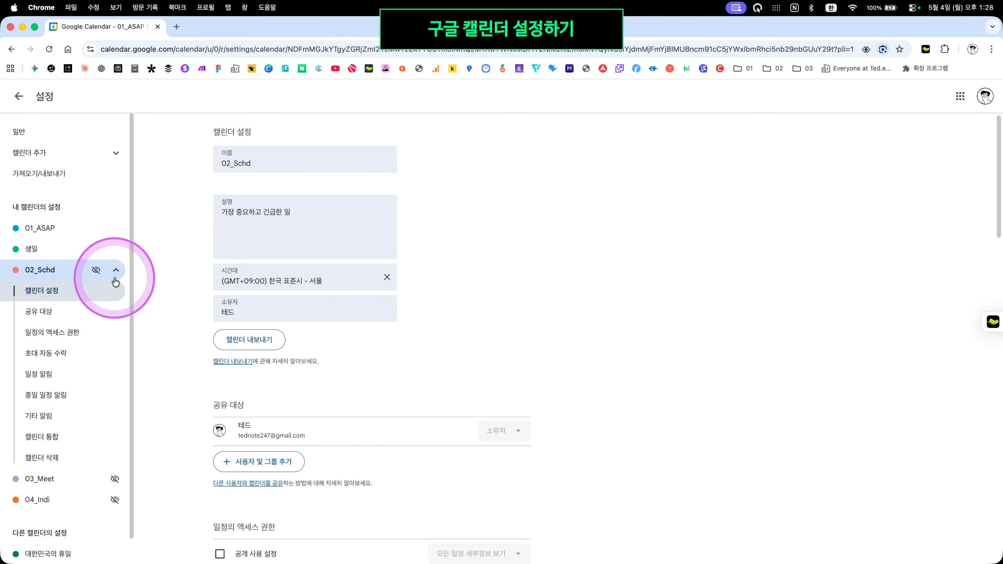
pyautogui.click(116, 270)
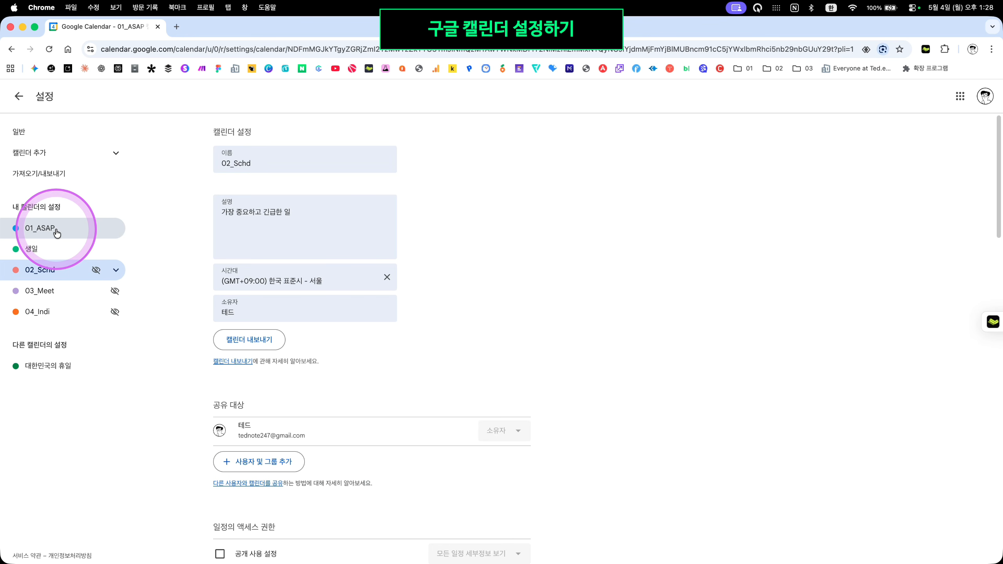
pyautogui.click(96, 270)
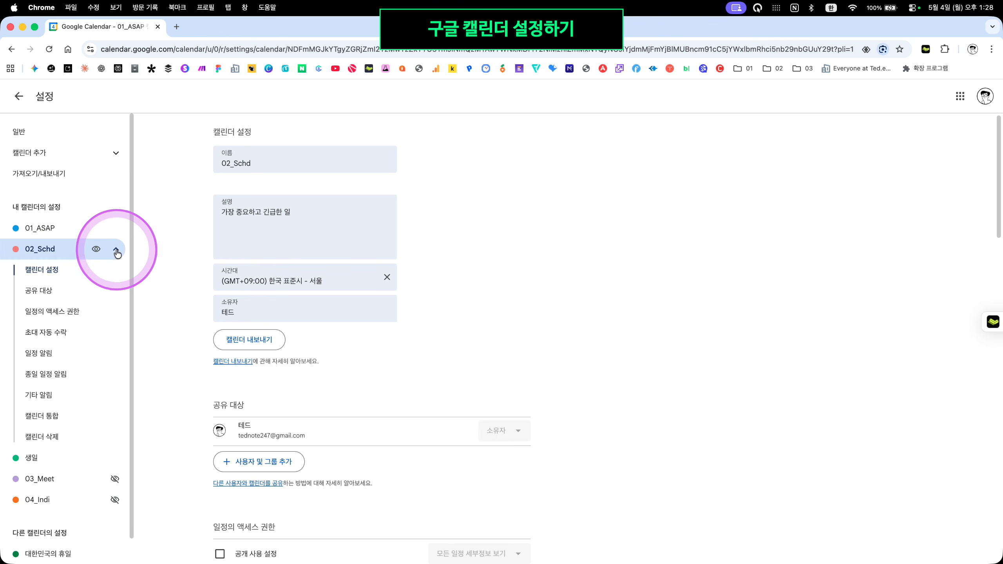
pyautogui.click(116, 249)
pyautogui.click(115, 291)
pyautogui.click(114, 311)
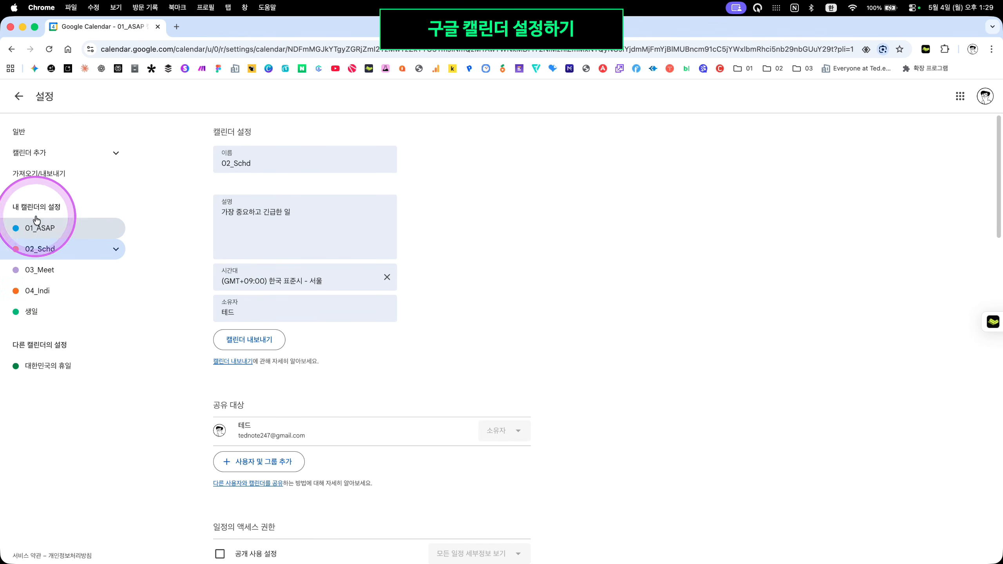
# Open 01_ASAP's settings, then go back to the month calendar view
pyautogui.click(90, 229)
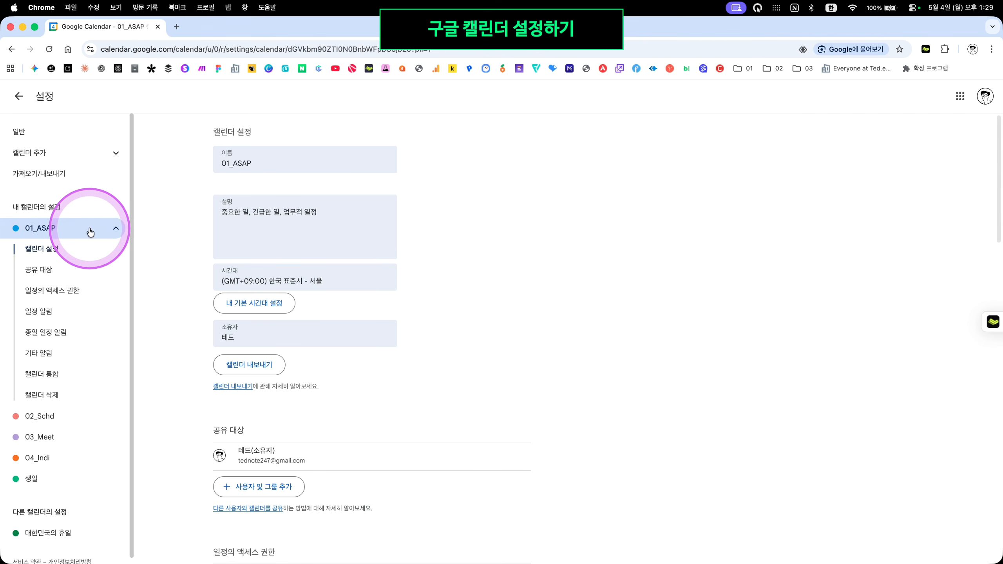
pyautogui.click(87, 232)
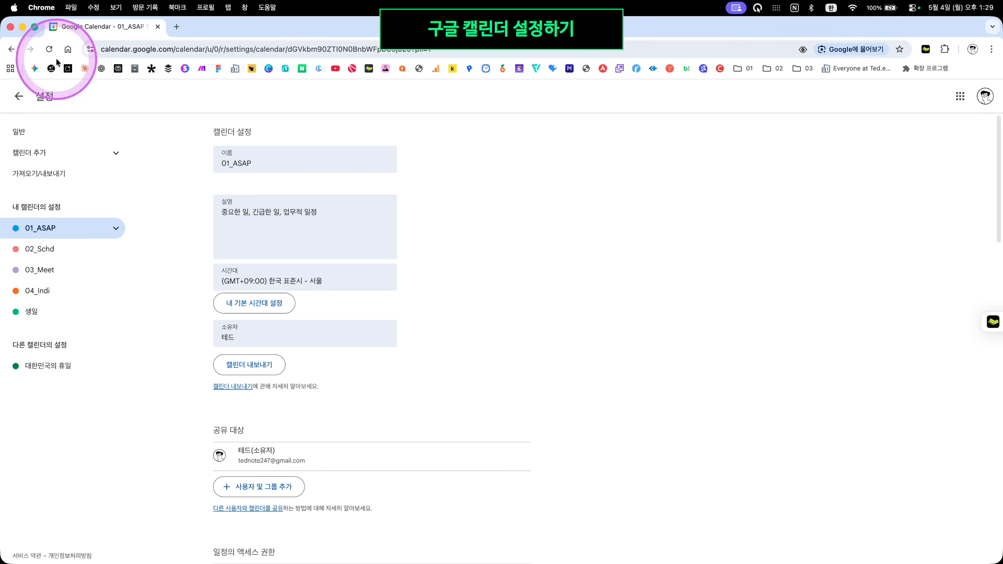
pyautogui.click(26, 97)
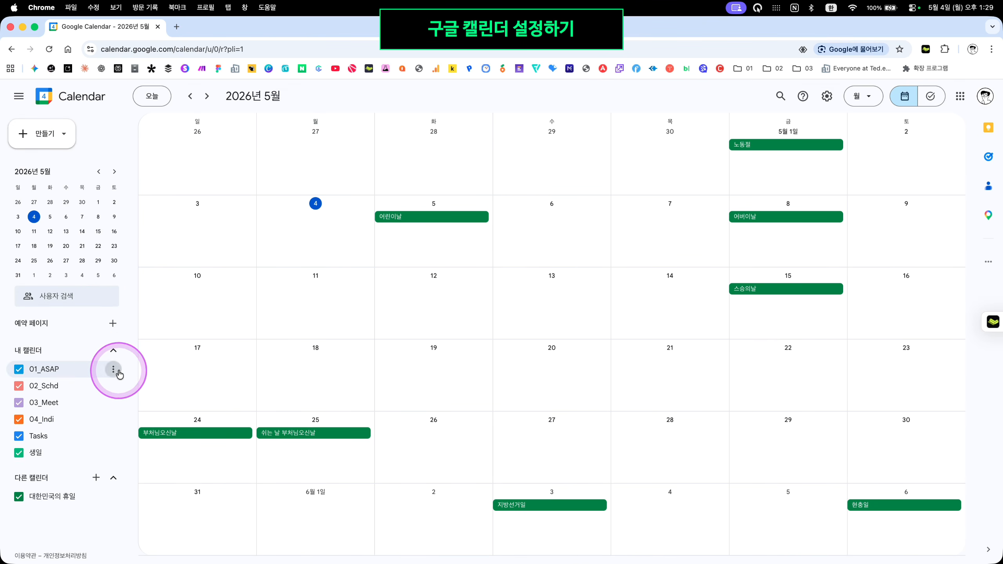
# Colour 01_ASAP tomato red, 02_Schd green, 03_Meet grape purple and 04_Indi yellow
pyautogui.click(115, 370)
pyautogui.click(135, 329)
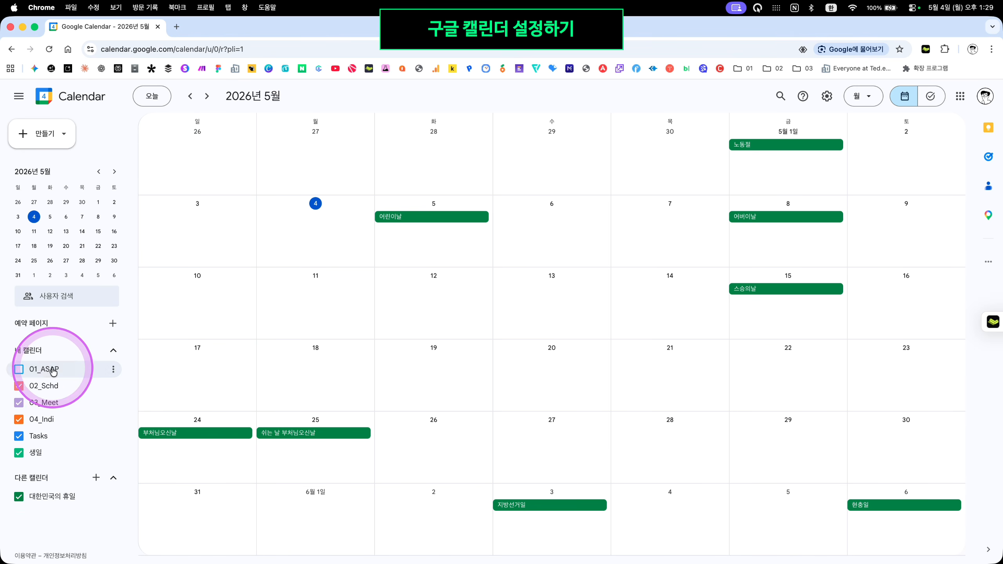
pyautogui.click(113, 370)
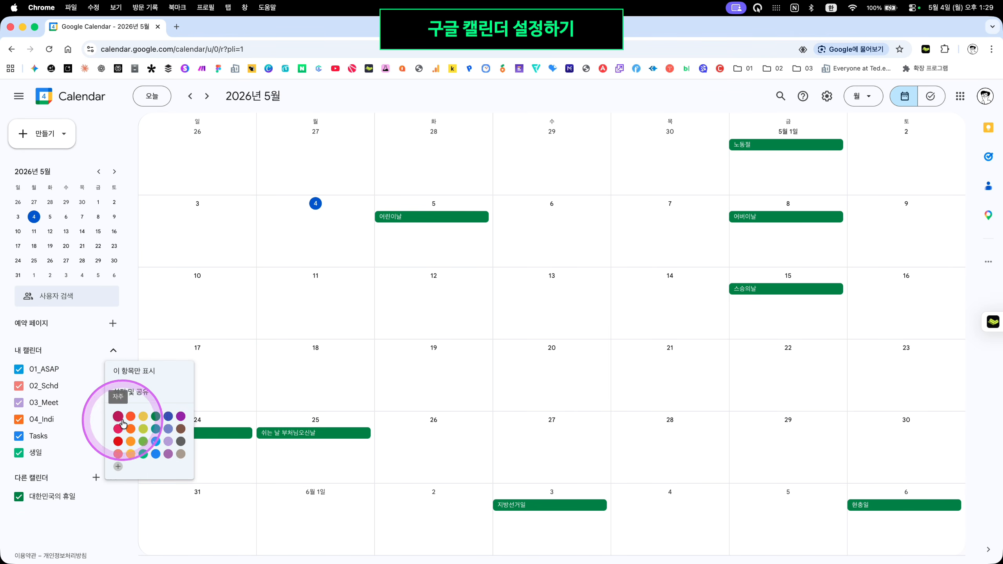
pyautogui.click(117, 442)
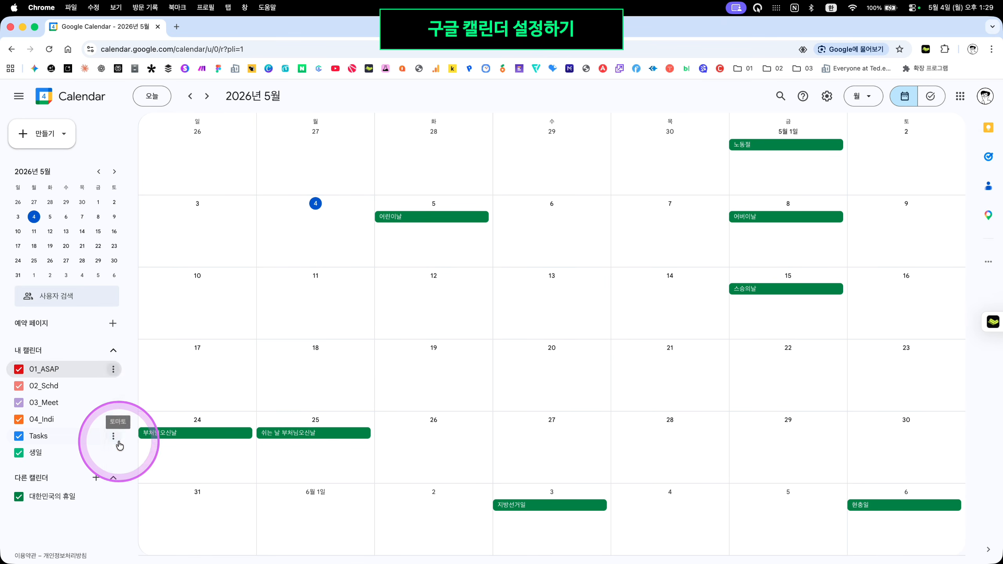
pyautogui.click(114, 386)
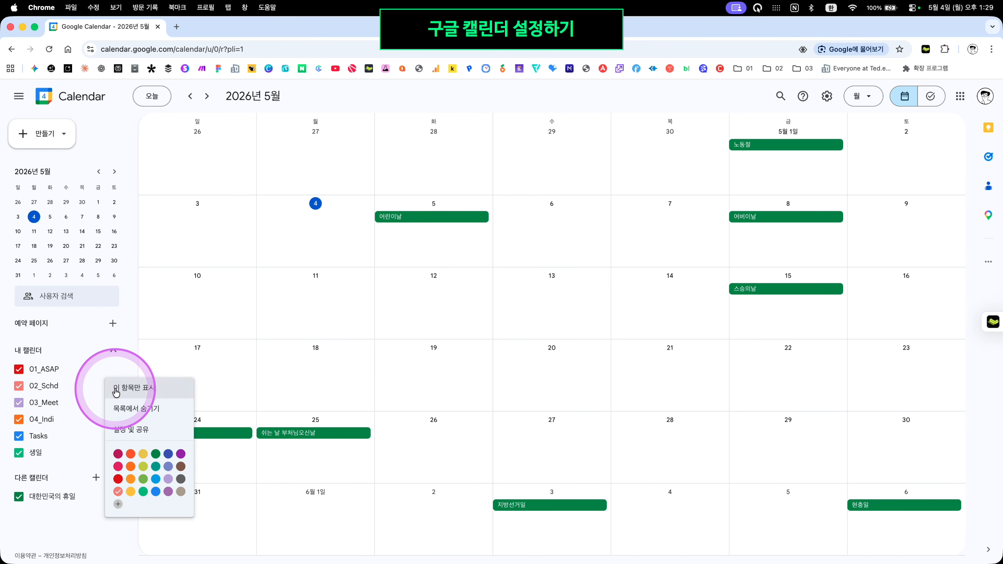
pyautogui.click(148, 489)
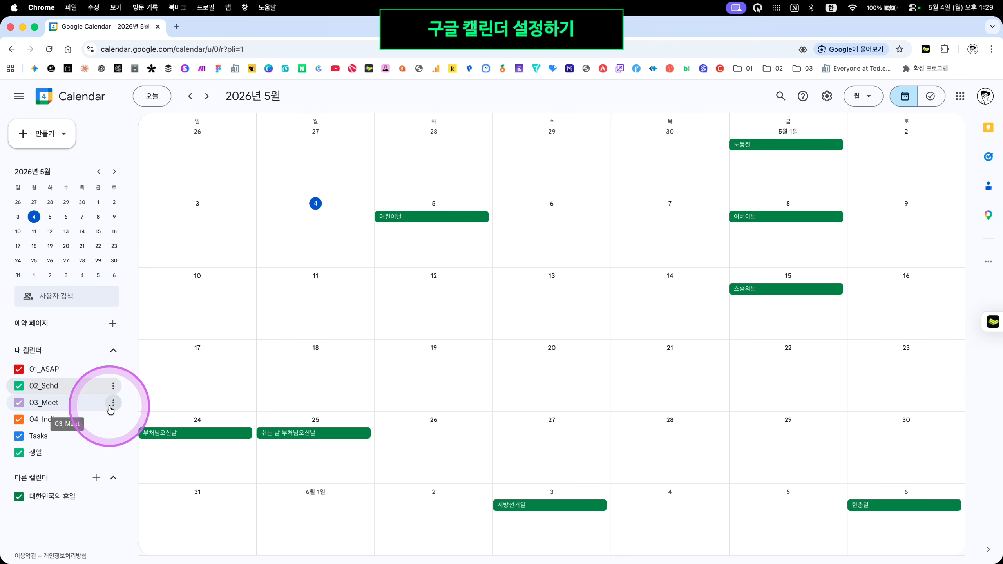
pyautogui.click(112, 403)
pyautogui.click(181, 471)
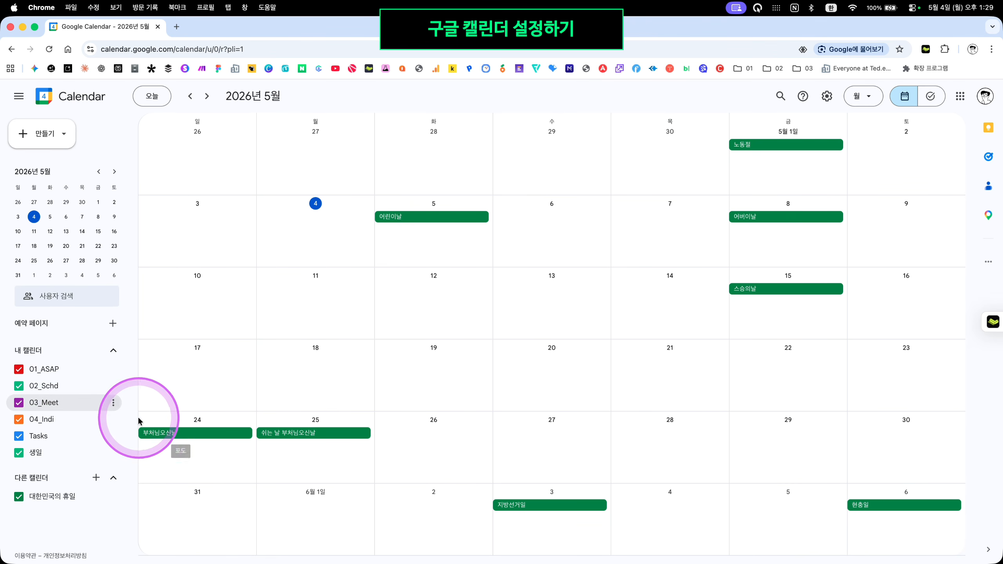
pyautogui.click(113, 423)
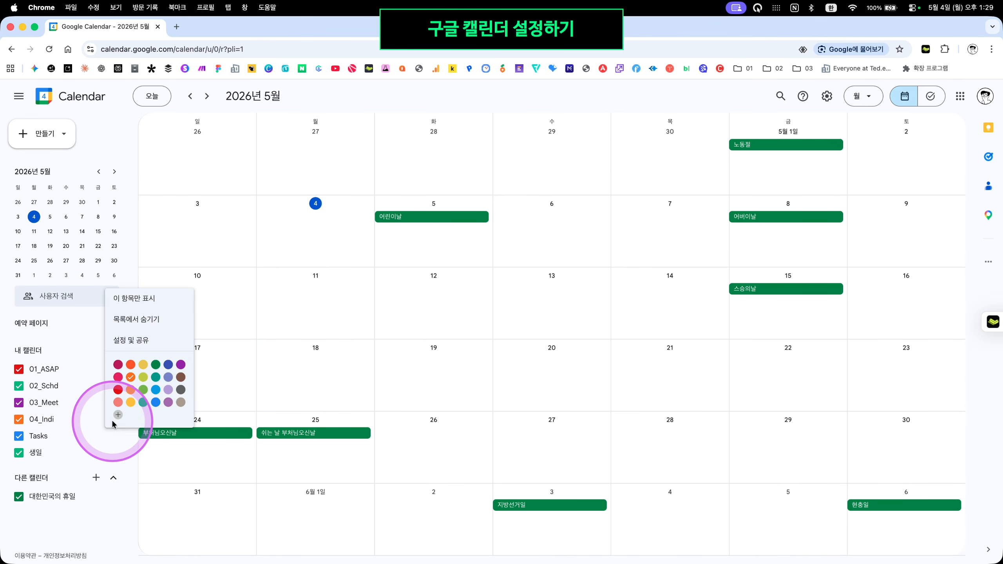
pyautogui.click(132, 404)
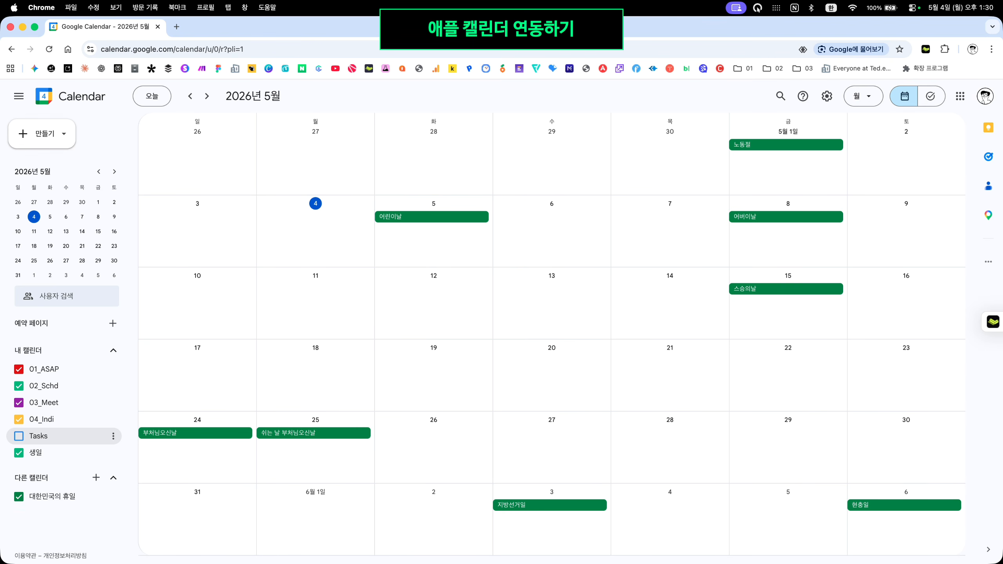
# Bring up Apple Calendar, enlarge and centre its window, minimise Chrome, and open the 캘린더 menu
pyautogui.press('super+Tab')
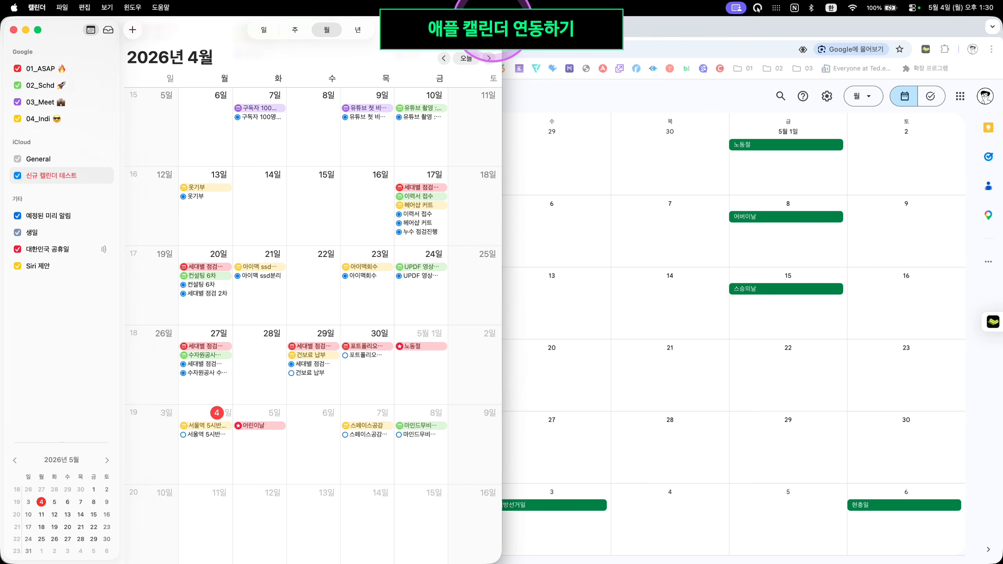
pyautogui.moveTo(499, 19); pyautogui.dragTo(604, 202)
pyautogui.moveTo(494, 210); pyautogui.dragTo(737, 95)
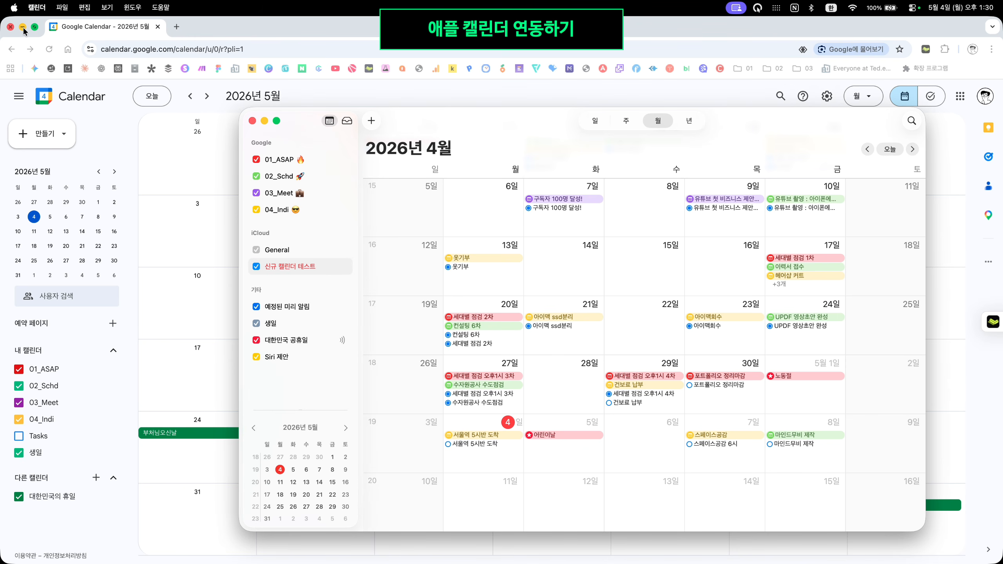
pyautogui.click(24, 27)
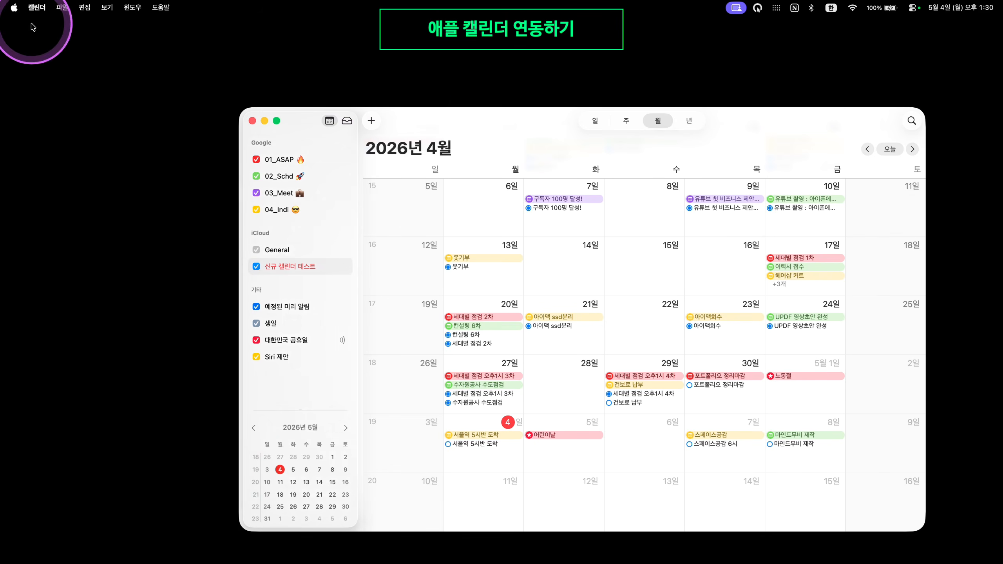
pyautogui.moveTo(494, 117); pyautogui.dragTo(456, 96)
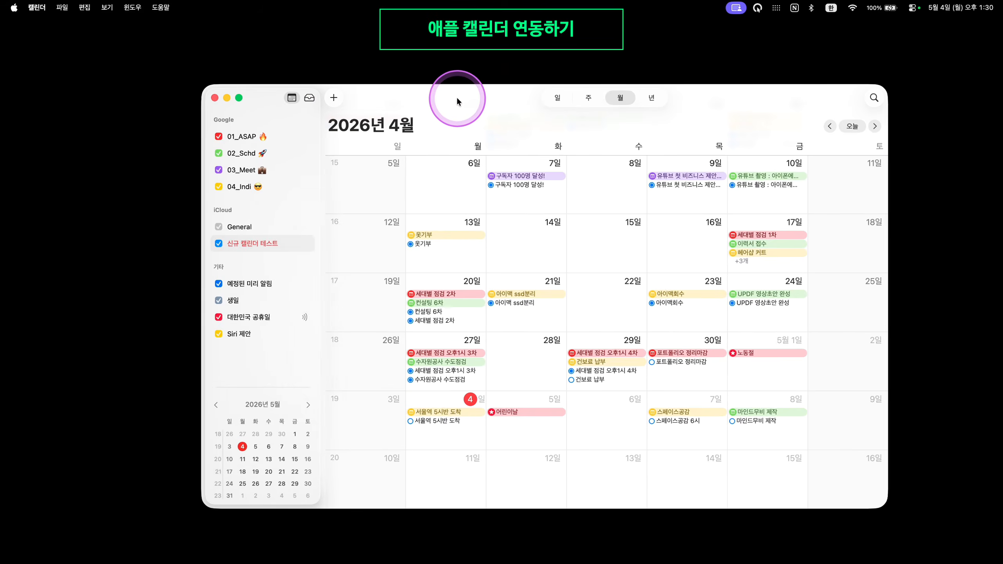
pyautogui.click(42, 9)
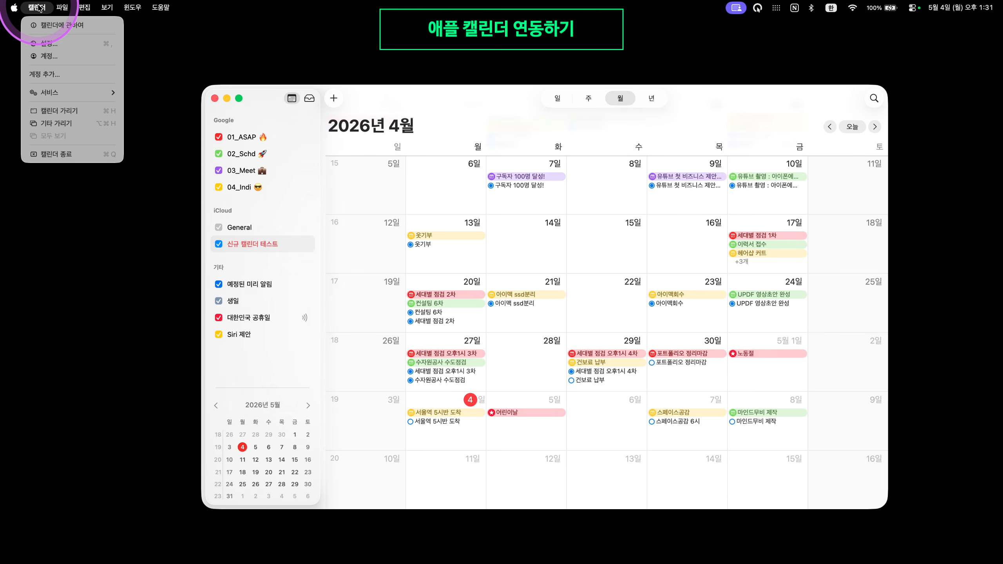
# Open 계정 settings and start adding a Google account by entering its e-mail address
pyautogui.click(49, 58)
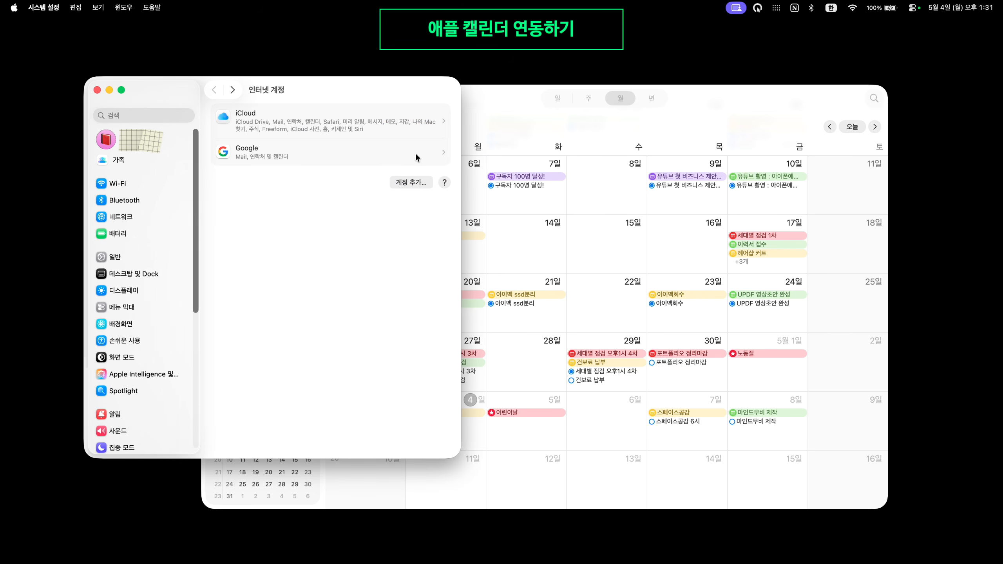
pyautogui.click(411, 183)
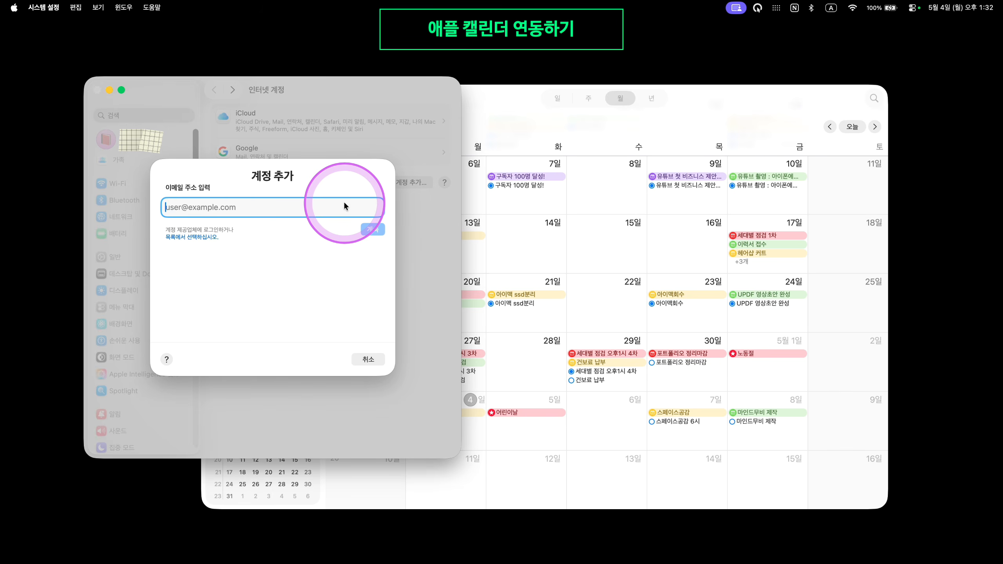
pyautogui.write('te')
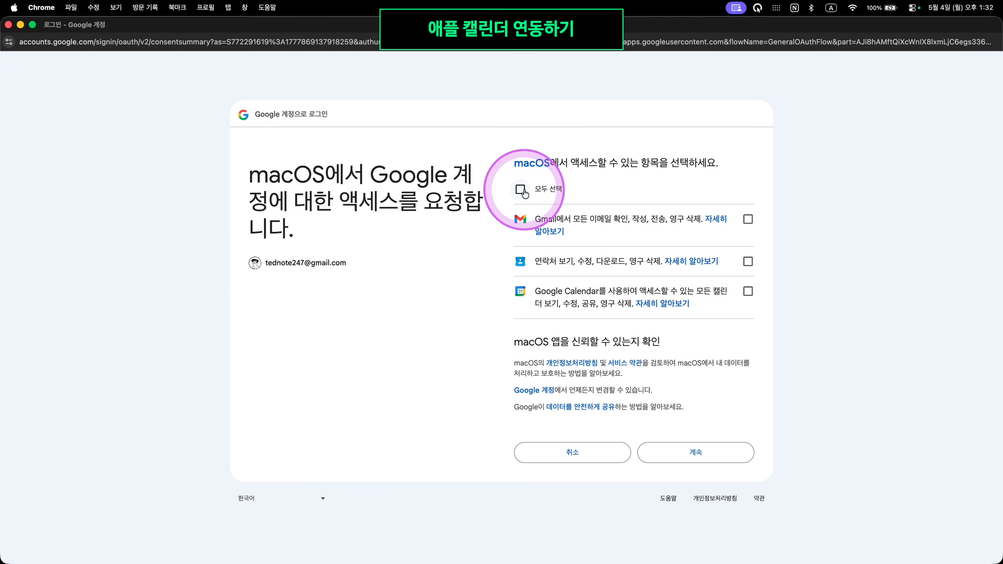
# Tick 모두 선택 on Google's consent page and continue, granting macOS full access
pyautogui.click(521, 190)
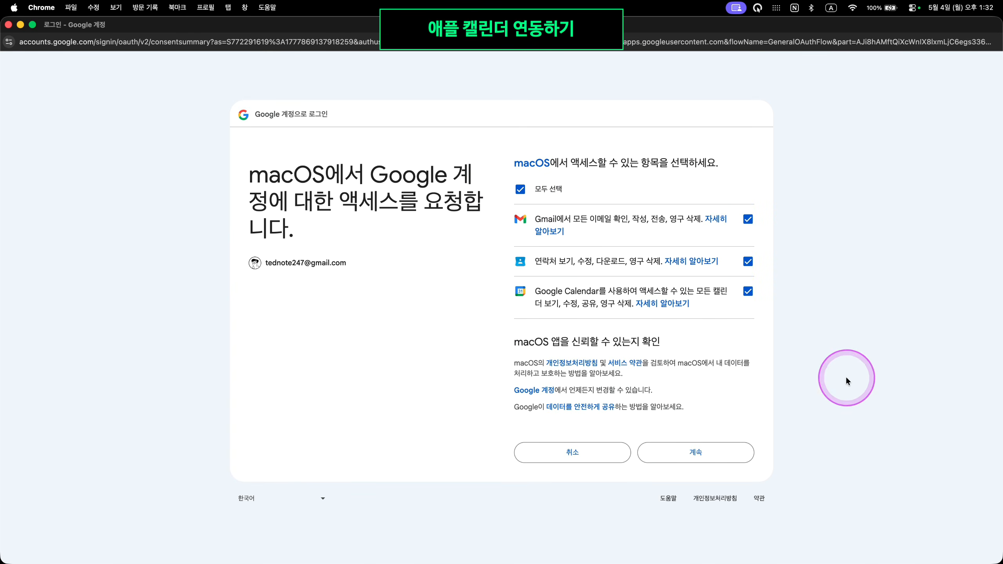
pyautogui.click(735, 462)
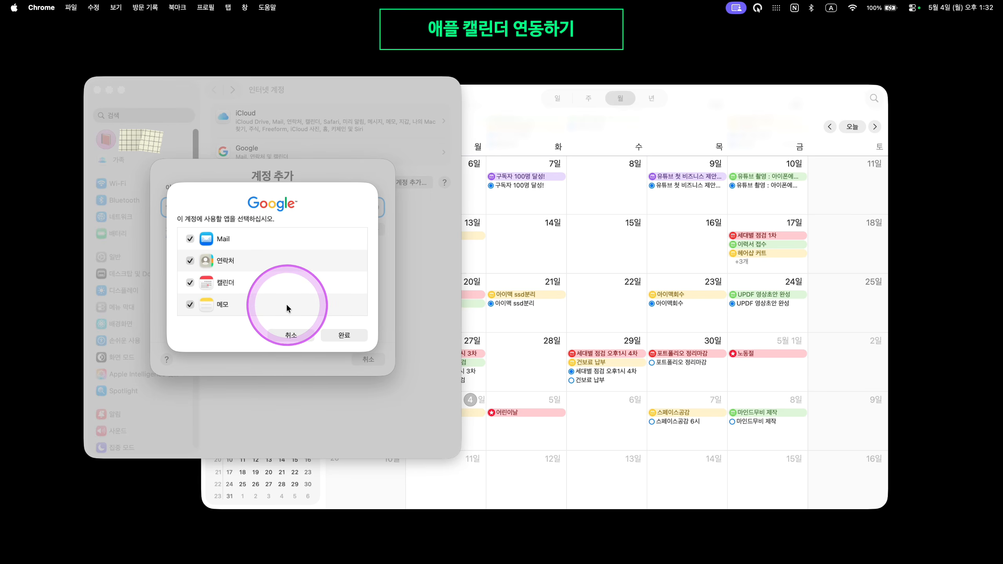
# Confirm the Google account with Mail, Contacts, Calendar and Notes enabled, then close System Settings
pyautogui.click(348, 336)
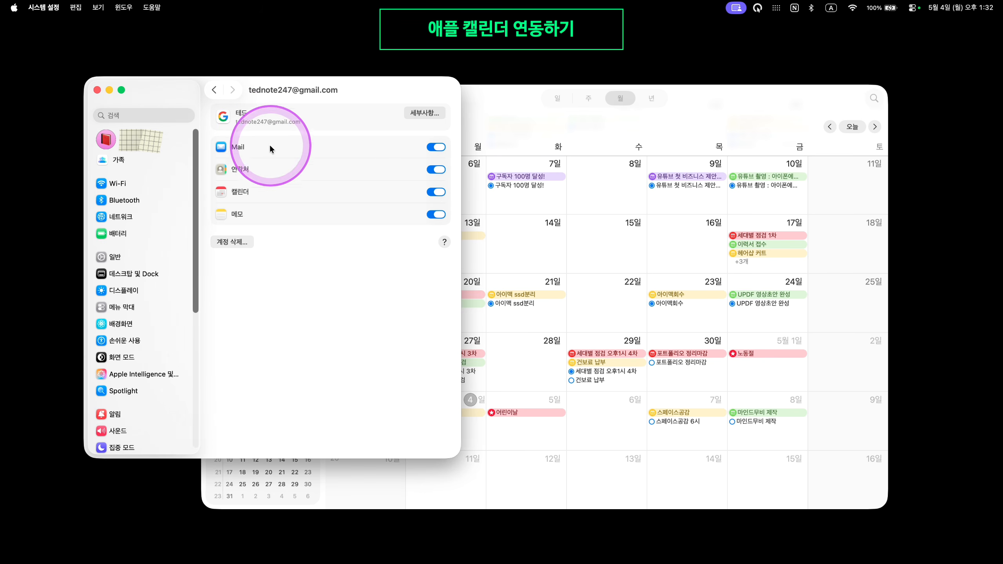
pyautogui.click(97, 90)
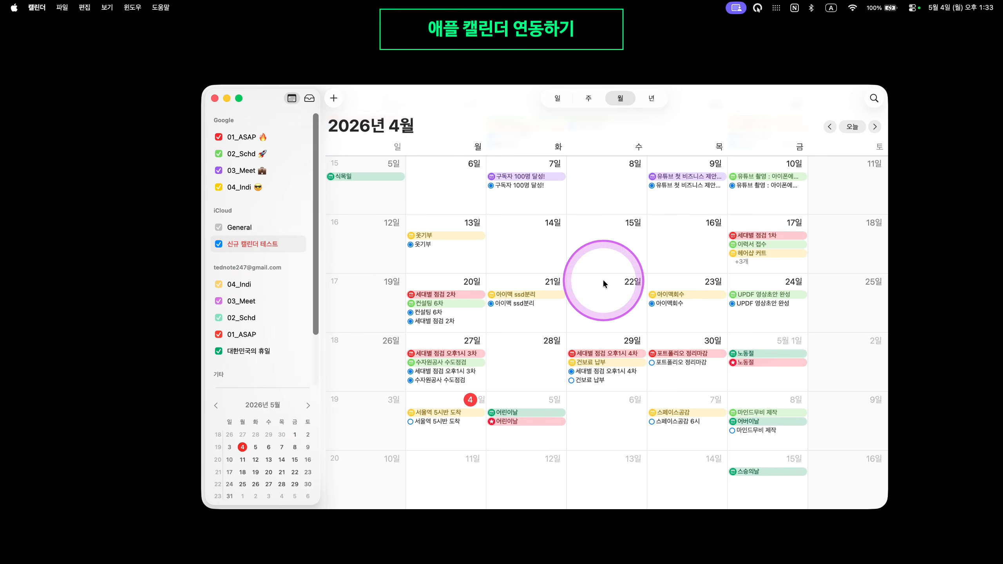
# Reorder the account's calendars in Apple Calendar's sidebar to 01_ASAP, 02_Schd, 03_Meet, 04_Indi
pyautogui.scroll(-2, 626, 354)
pyautogui.scroll(2, 618, 409)
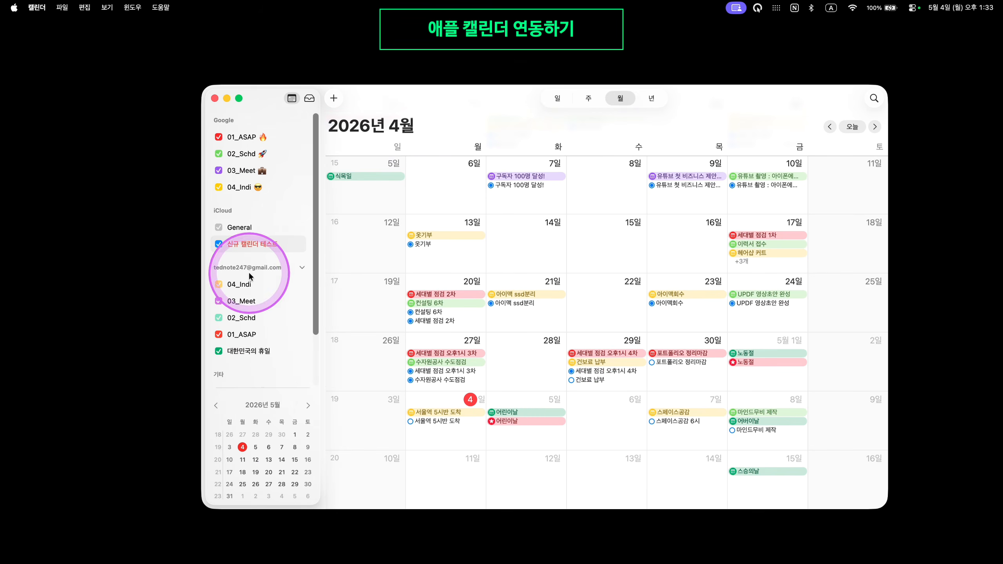
pyautogui.moveTo(243, 334); pyautogui.dragTo(249, 282)
pyautogui.moveTo(242, 334); pyautogui.dragTo(257, 291)
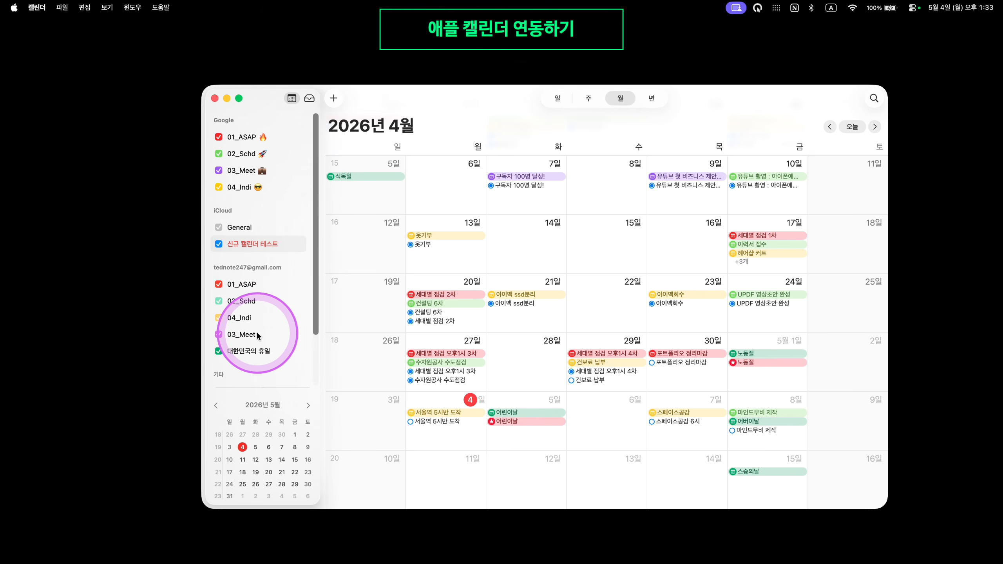
pyautogui.moveTo(262, 334); pyautogui.dragTo(277, 298)
# Select the 대한민국의 휴일 calendar and bring the Google Calendar browser window back
pyautogui.scroll(-3, 287, 287)
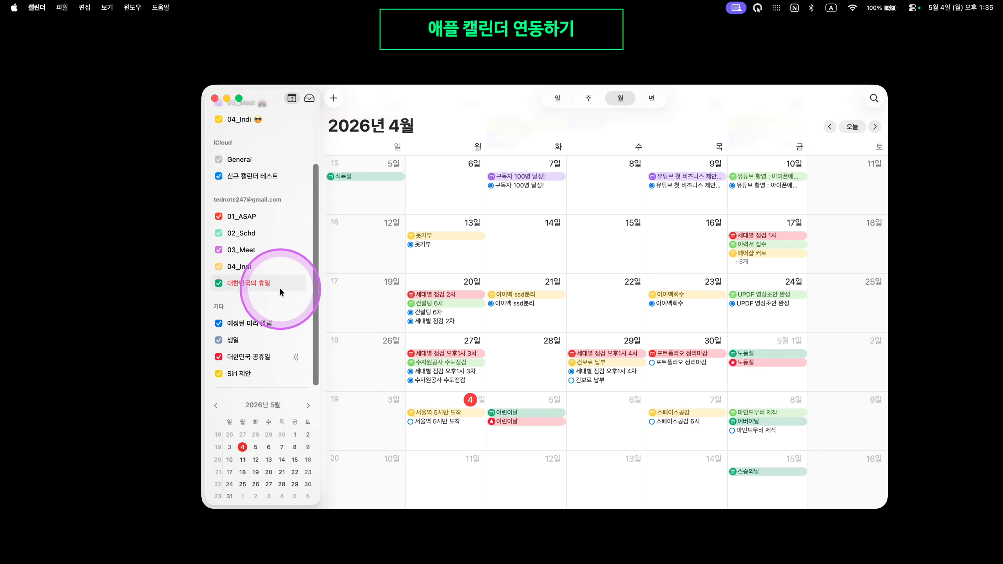
pyautogui.scroll(1, 257, 260)
pyautogui.click(255, 302)
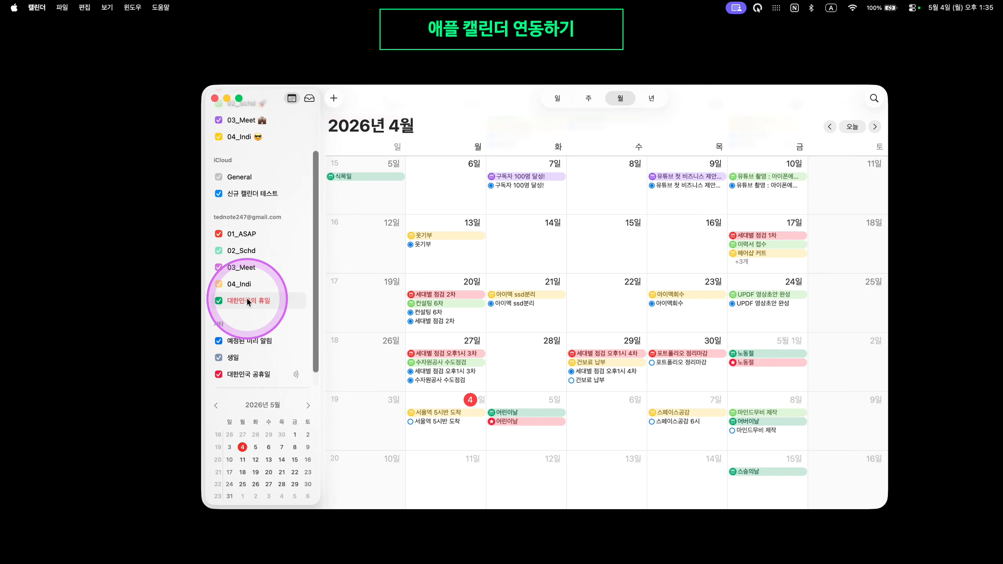
pyautogui.scroll(-1, 249, 316)
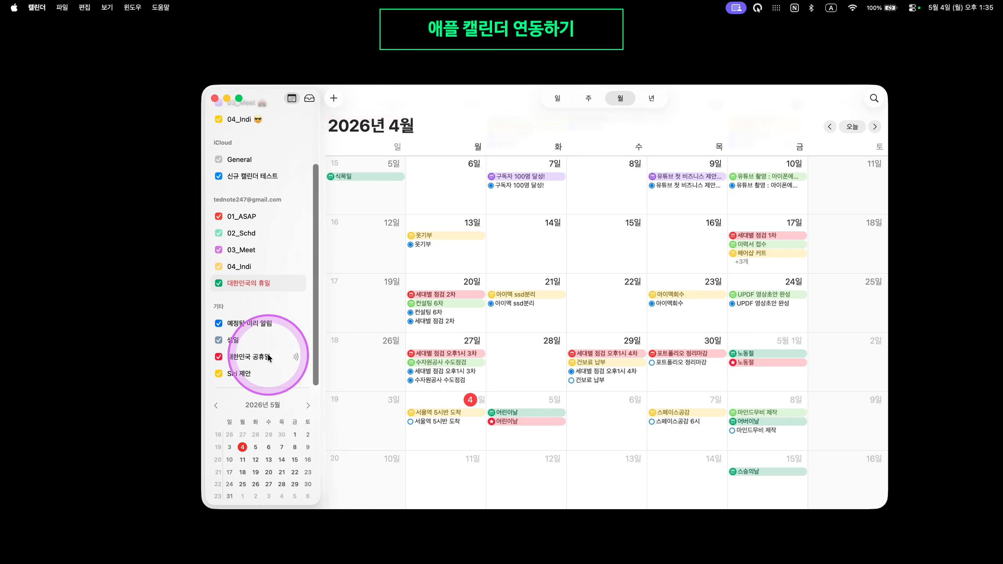
pyautogui.scroll(4, 262, 350)
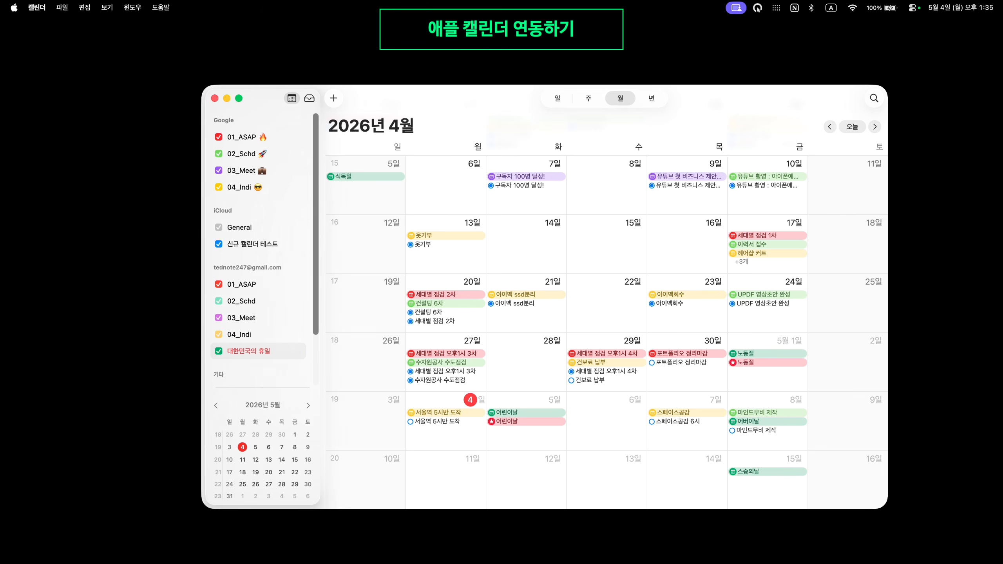
pyautogui.moveTo(0, 79); pyautogui.dragTo(861, 2)
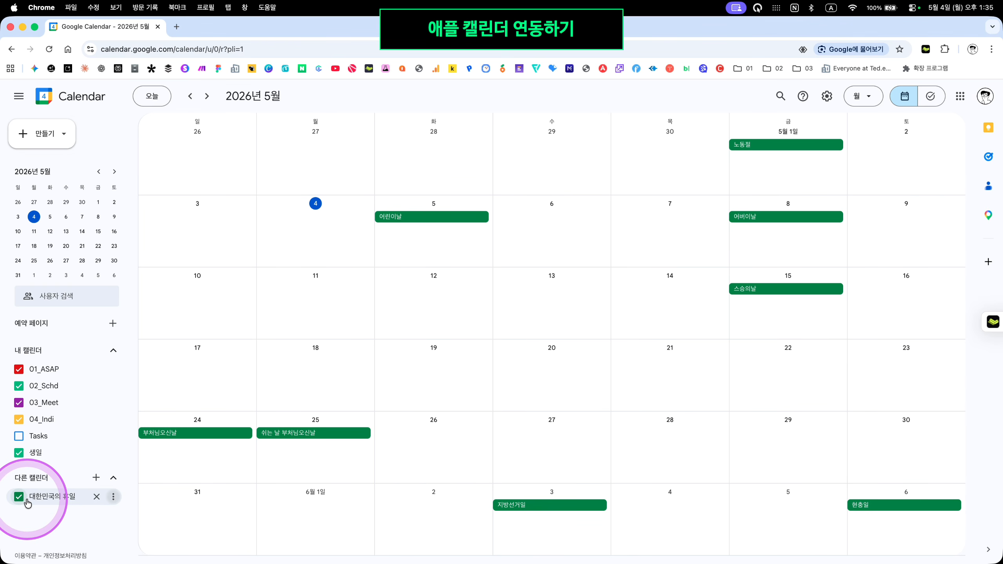
# Remove 대한민국의 휴일 and hide 생일 in Google Calendar, then return to Apple Calendar
pyautogui.click(97, 497)
pyautogui.click(97, 453)
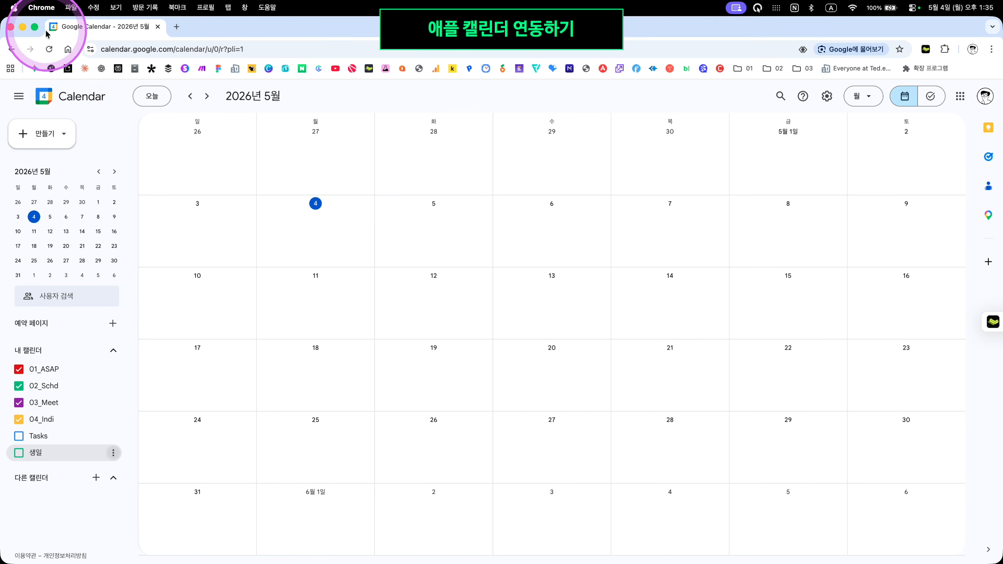
pyautogui.click(11, 27)
pyautogui.click(342, 341)
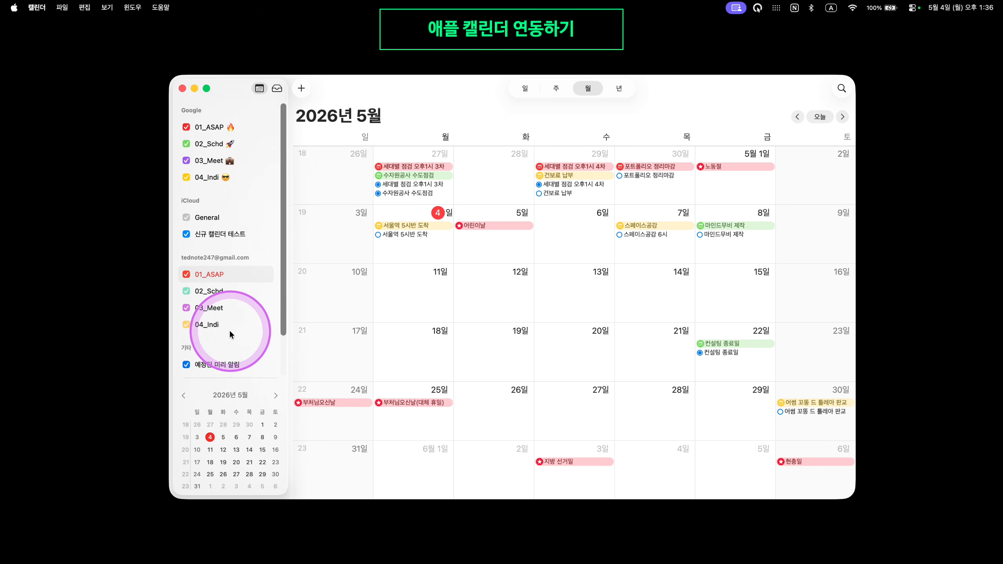
# Set a custom colour for the 01_ASAP calendar through 사용자 설정 색상…
pyautogui.click(206, 324)
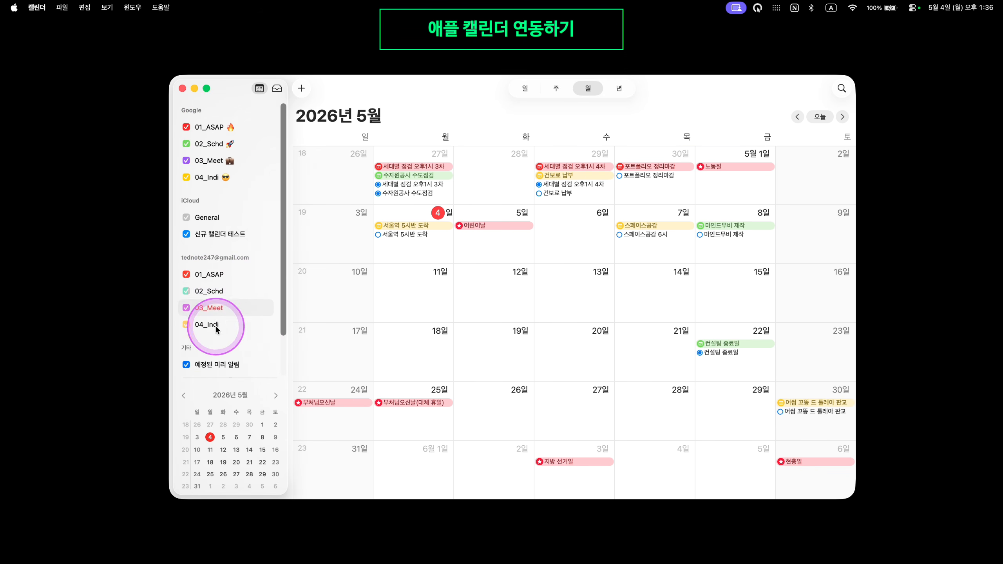
pyautogui.rightClick(241, 278)
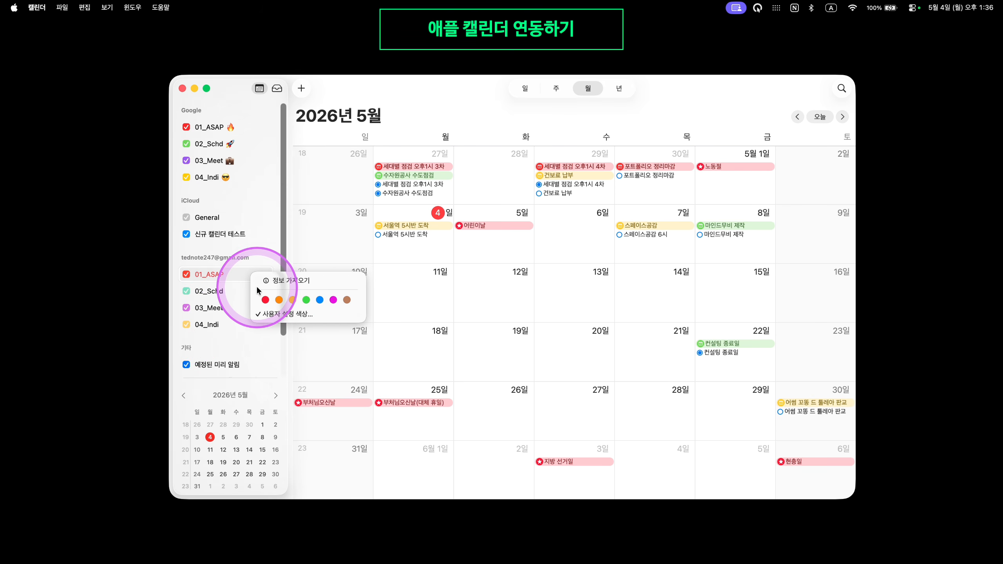
pyautogui.click(277, 314)
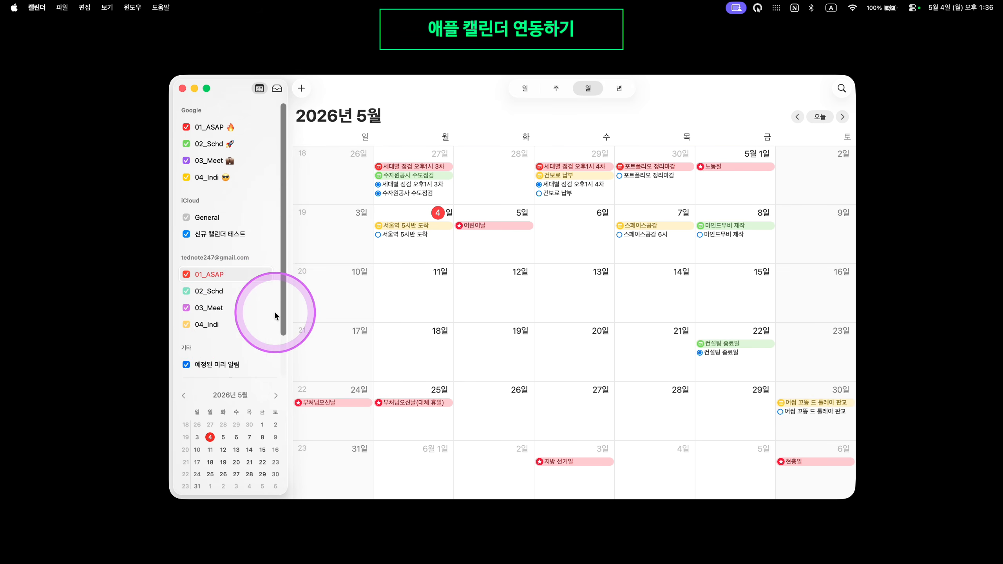
pyautogui.click(879, 317)
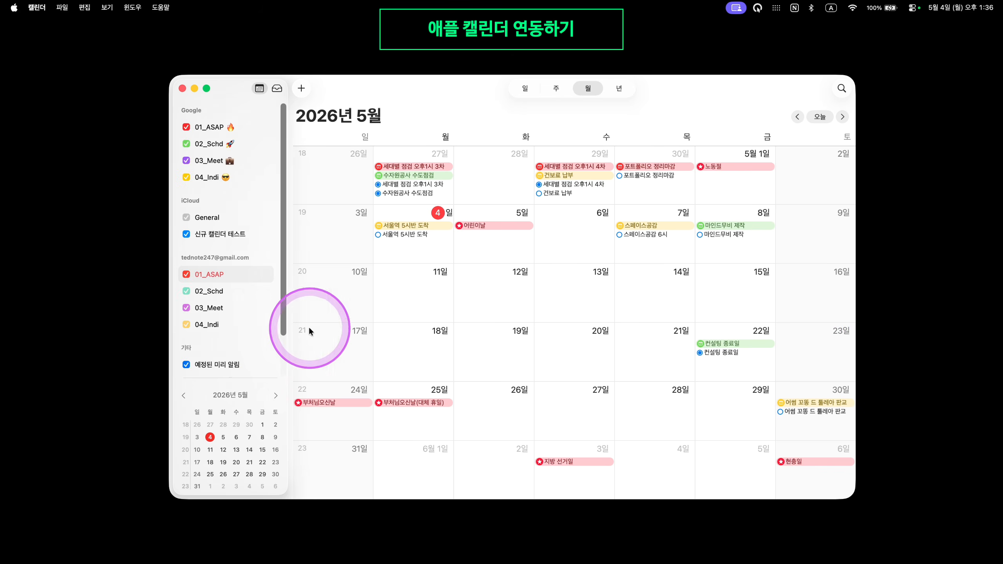
pyautogui.rightClick(245, 283)
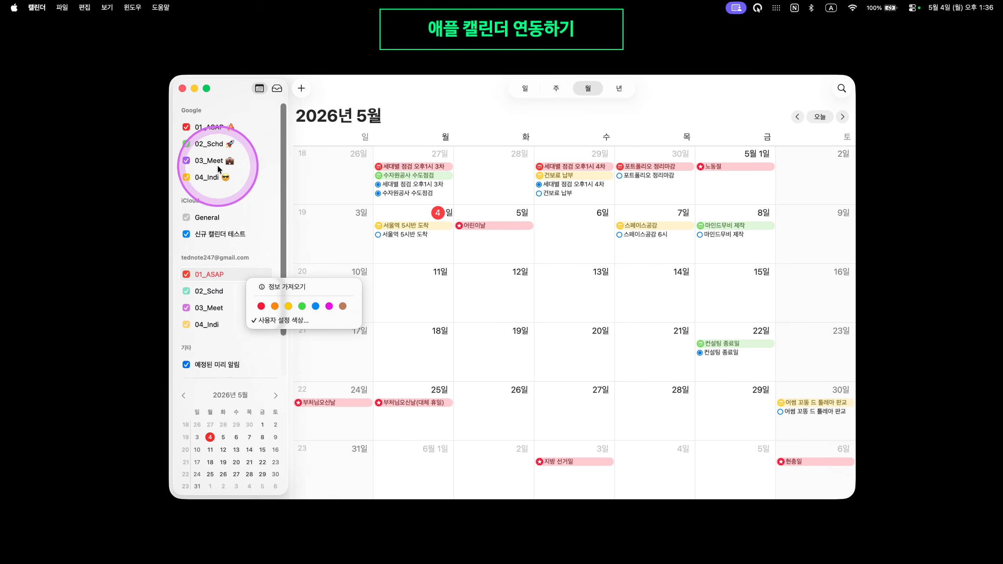
pyautogui.click(241, 173)
# Set a custom colour for the 04_Indi calendar, then select the second group's 02_Schd
pyautogui.rightClick(241, 177)
pyautogui.click(308, 213)
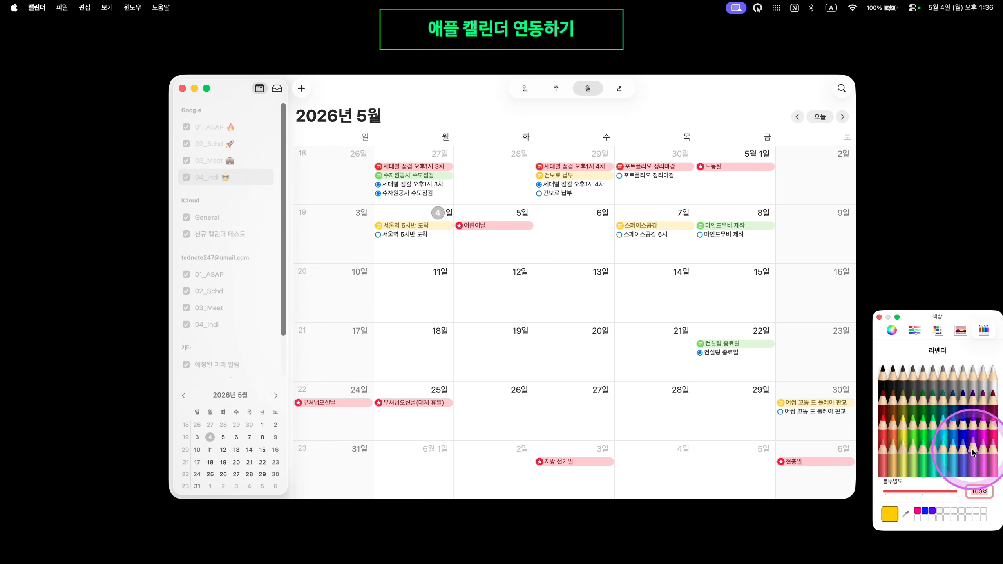
pyautogui.click(880, 317)
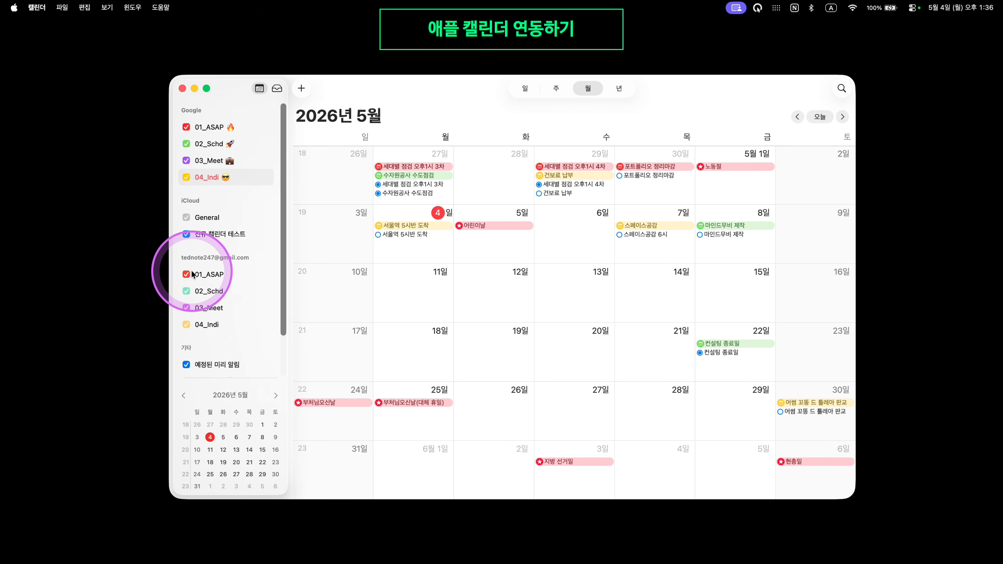
pyautogui.click(217, 295)
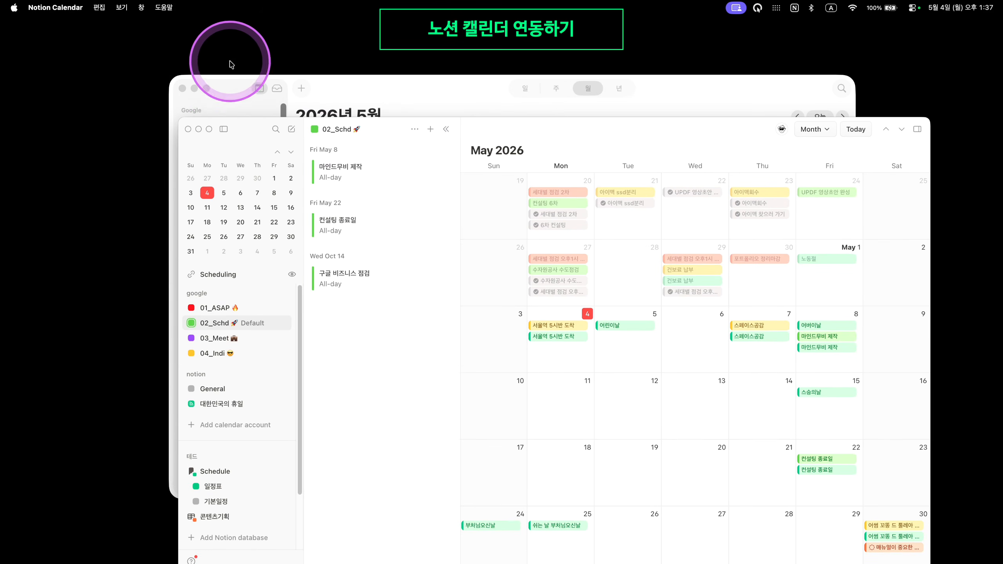
# In Notion Calendar, collapse the google group and start connecting a new Google Calendar account
pyautogui.click(193, 89)
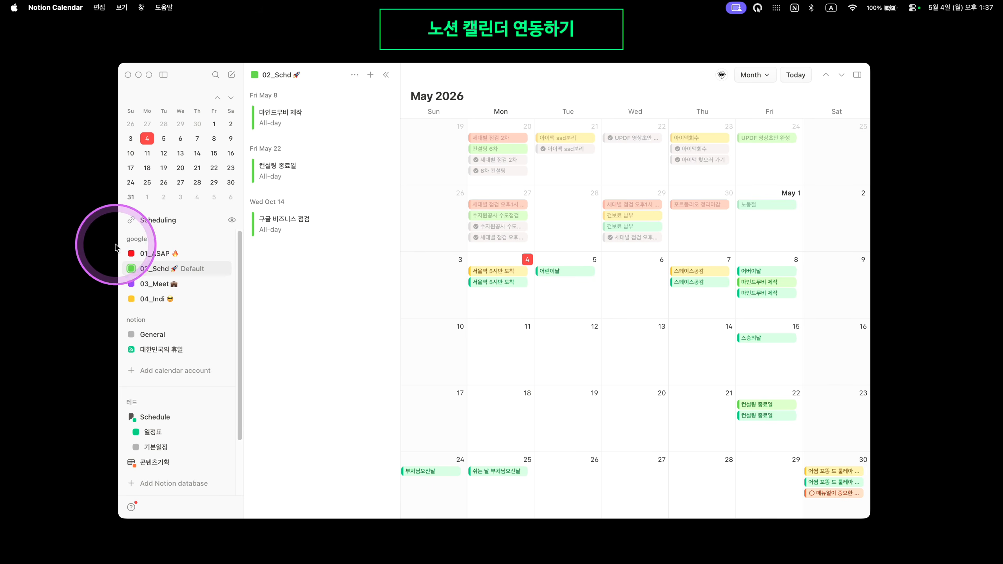
pyautogui.click(152, 237)
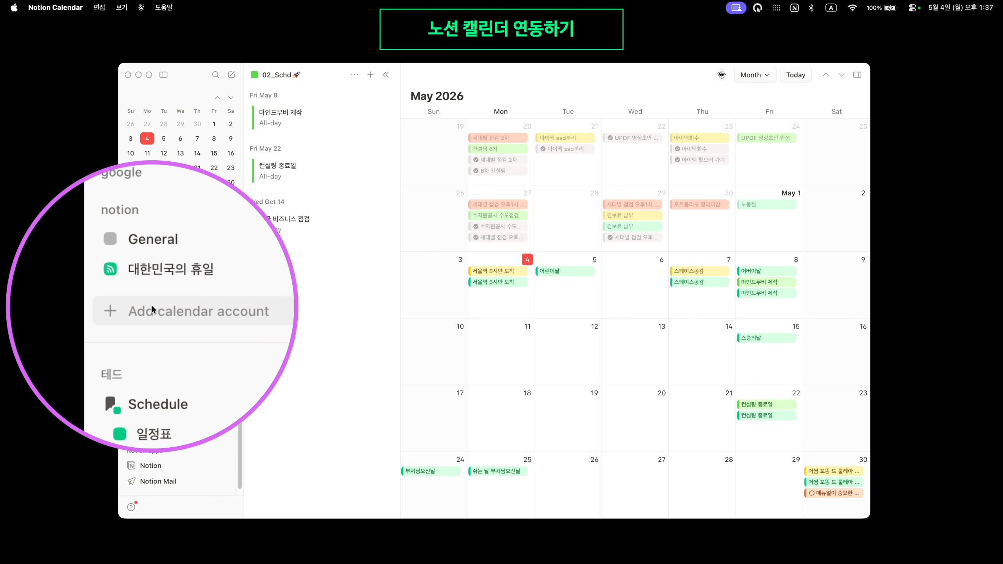
pyautogui.click(185, 310)
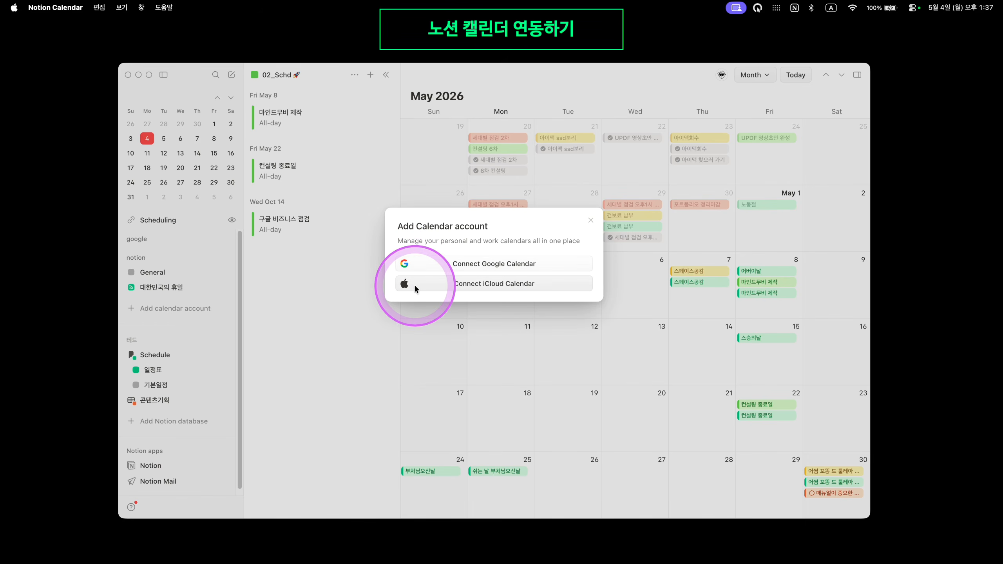
pyautogui.click(495, 263)
# Continue to Google, select all (모두 선택) permissions and grant Notion Calendar access
pyautogui.click(549, 443)
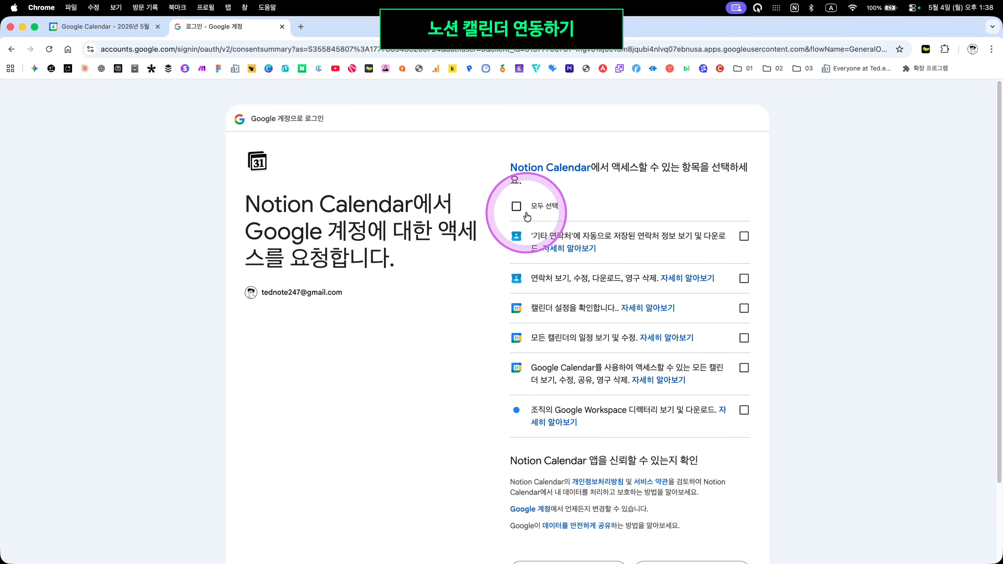
pyautogui.click(516, 207)
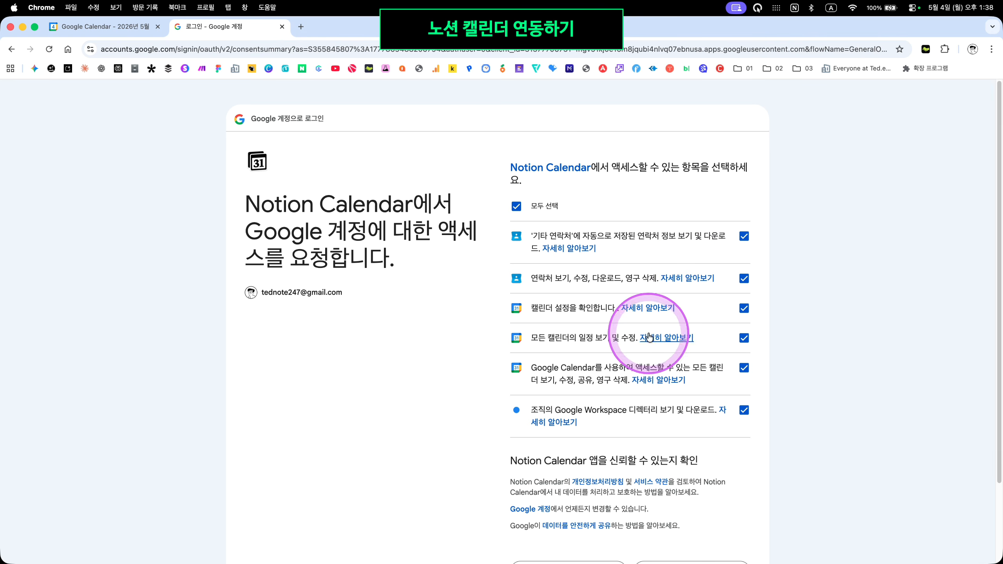
pyautogui.click(745, 238)
pyautogui.click(743, 278)
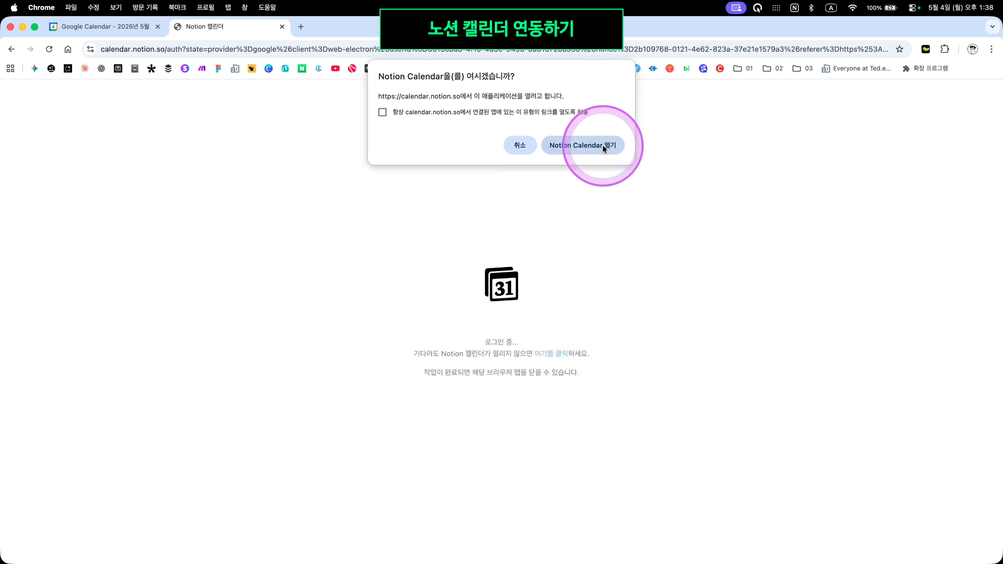
# Open Notion Calendar from the browser prompt and close the linked account's settings panel
pyautogui.click(603, 145)
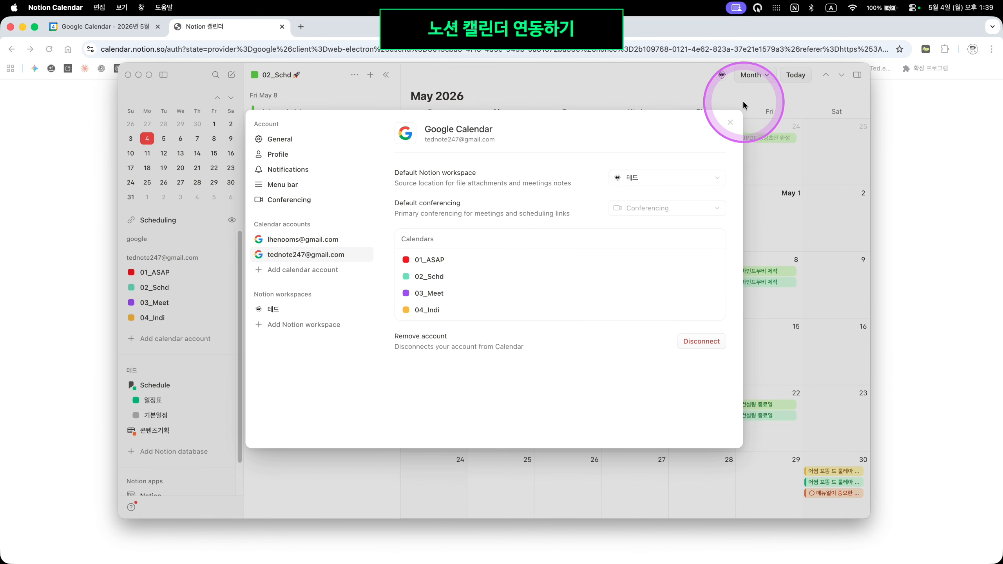
pyautogui.click(732, 123)
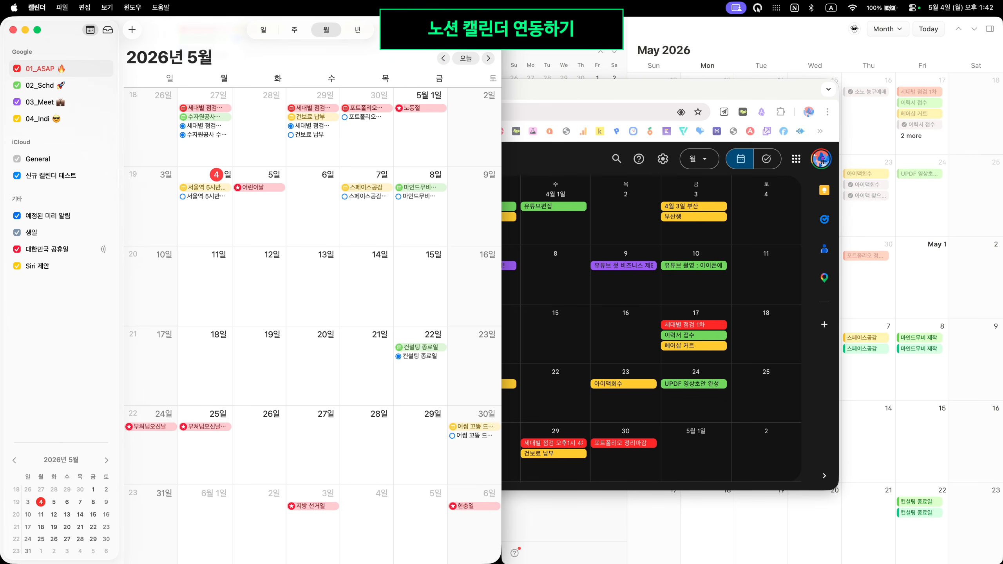
# Compare Google Calendar's 01_ASAP–04_Indi calendars, then close the Chrome window and minimise Notion Calendar
pyautogui.click(701, 101)
pyautogui.doubleClick(703, 36)
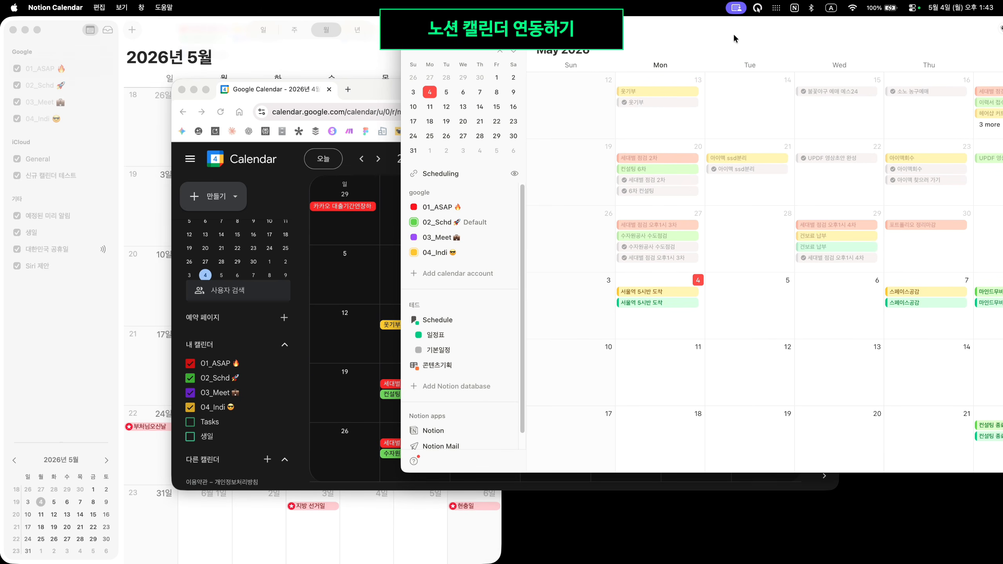
pyautogui.click(757, 24)
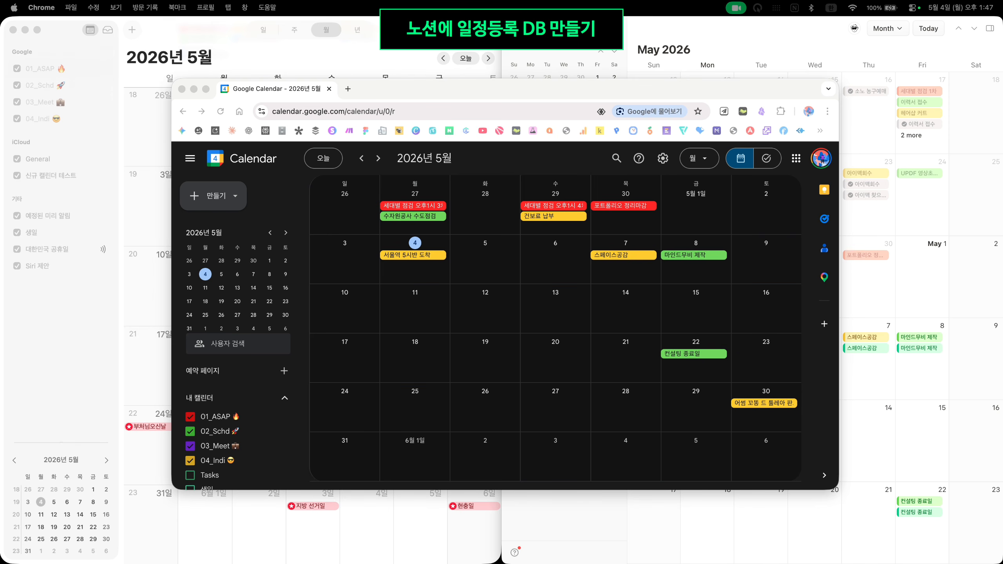
pyautogui.click(194, 88)
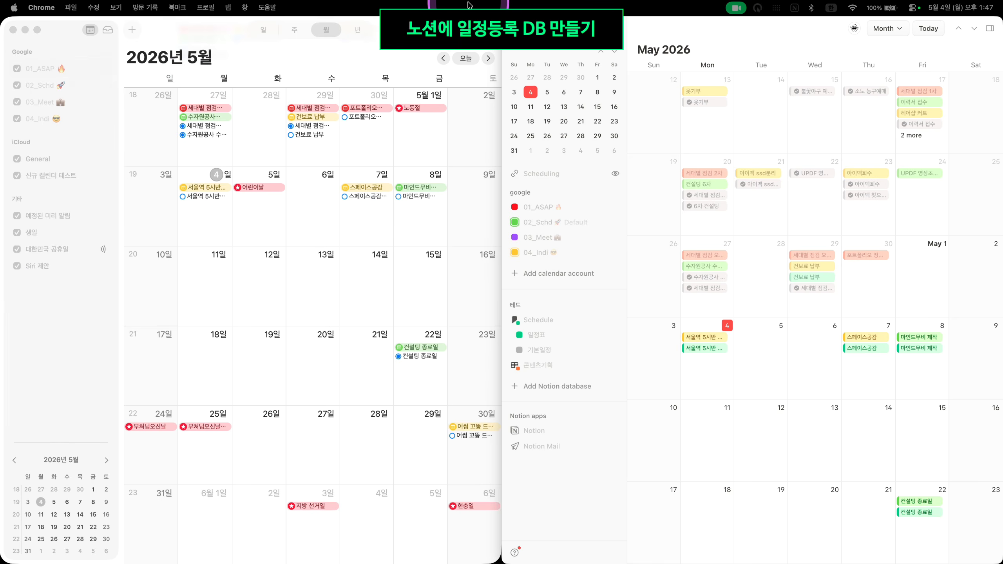
pyautogui.click(523, 27)
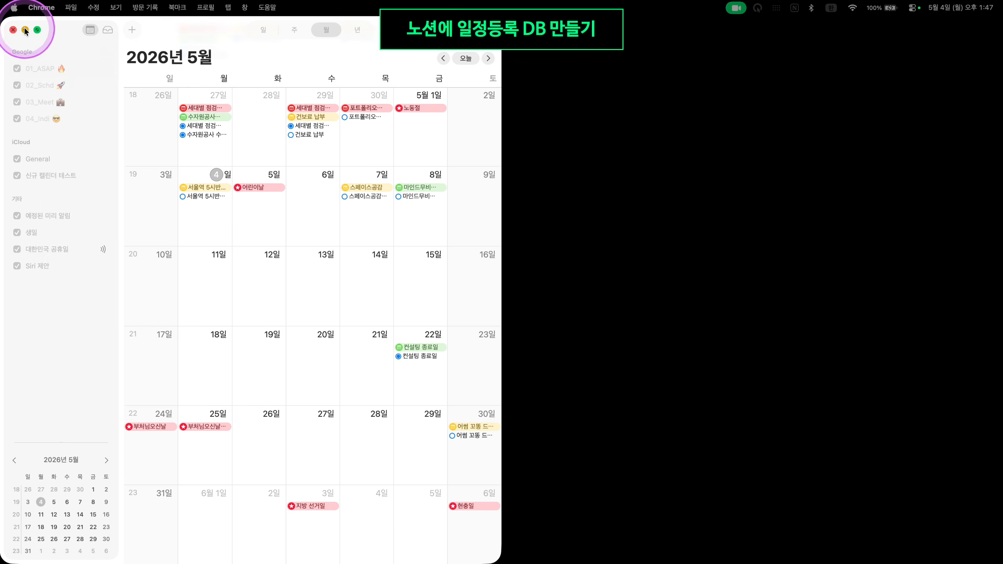
# Bring the Notion page to the front and hide its page list sidebar
pyautogui.click(24, 30)
pyautogui.moveTo(150, 88); pyautogui.dragTo(168, 82)
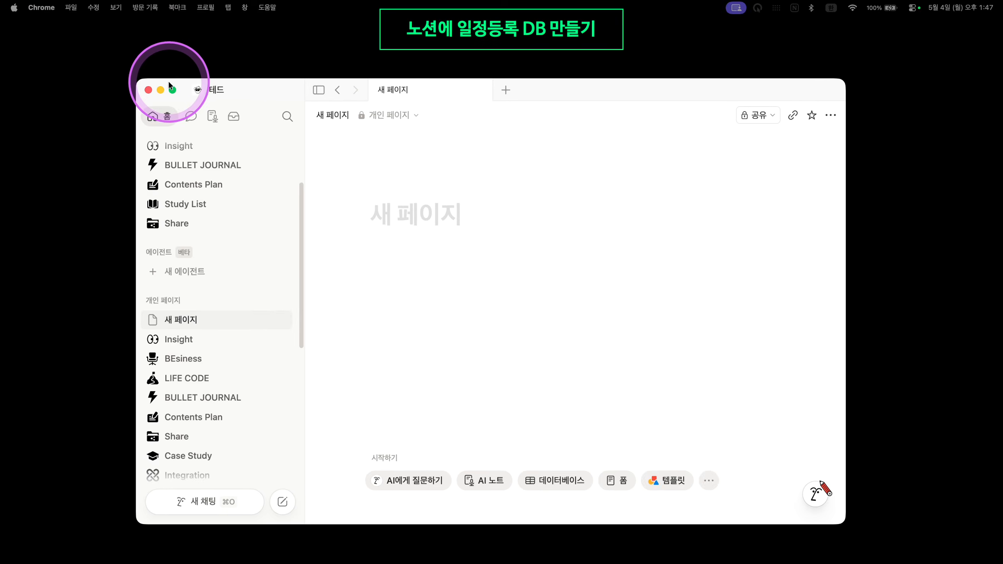
pyautogui.click(563, 293)
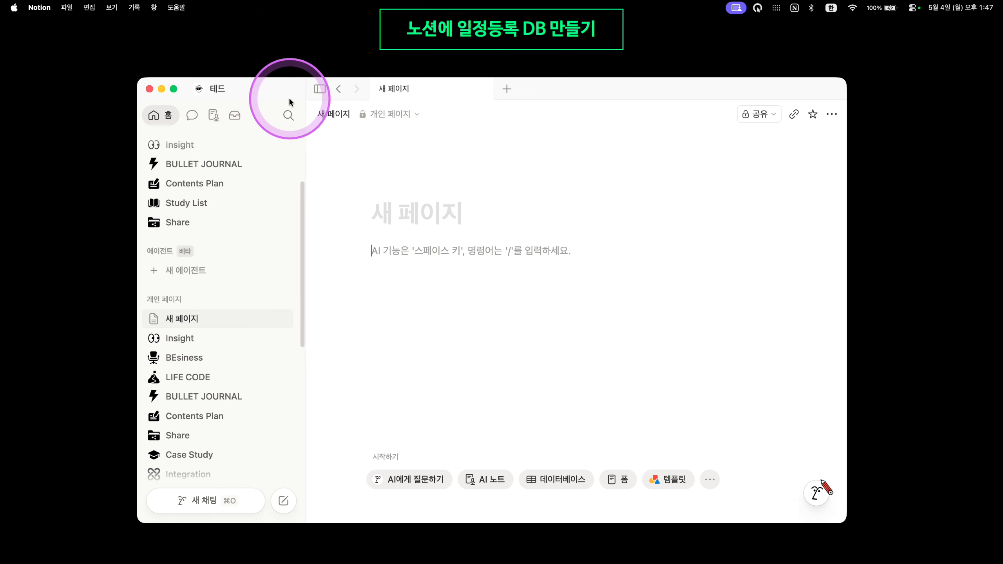
pyautogui.click(319, 89)
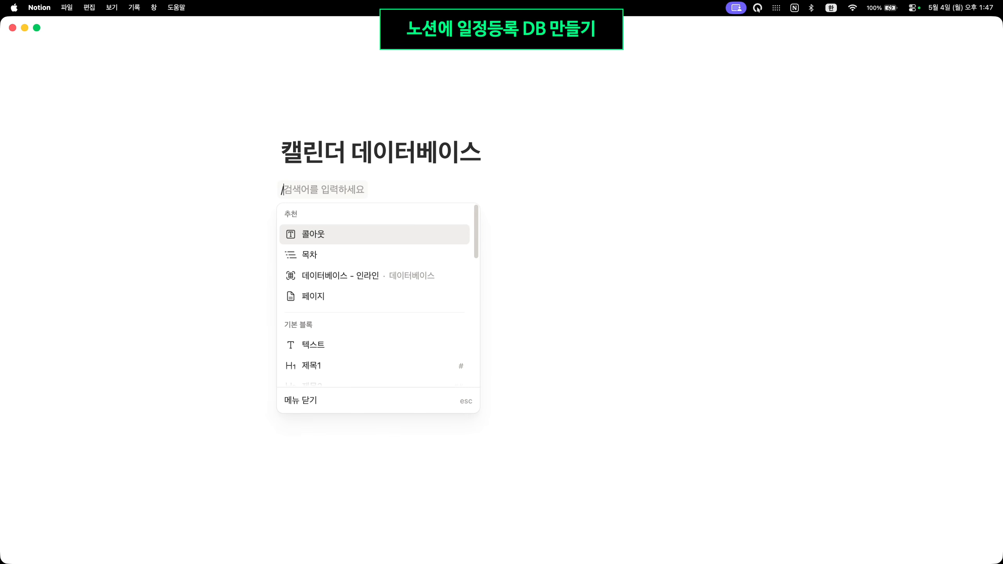
# Insert an inline database on the page and title it 전체일정DB
pyautogui.write('데이인래')
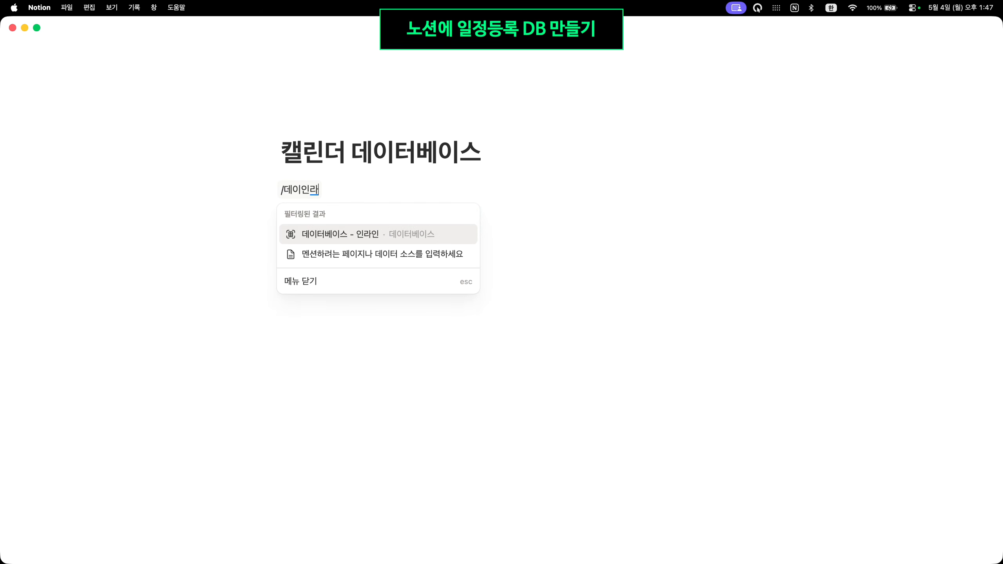
pyautogui.press('Return')
pyautogui.press('Escape')
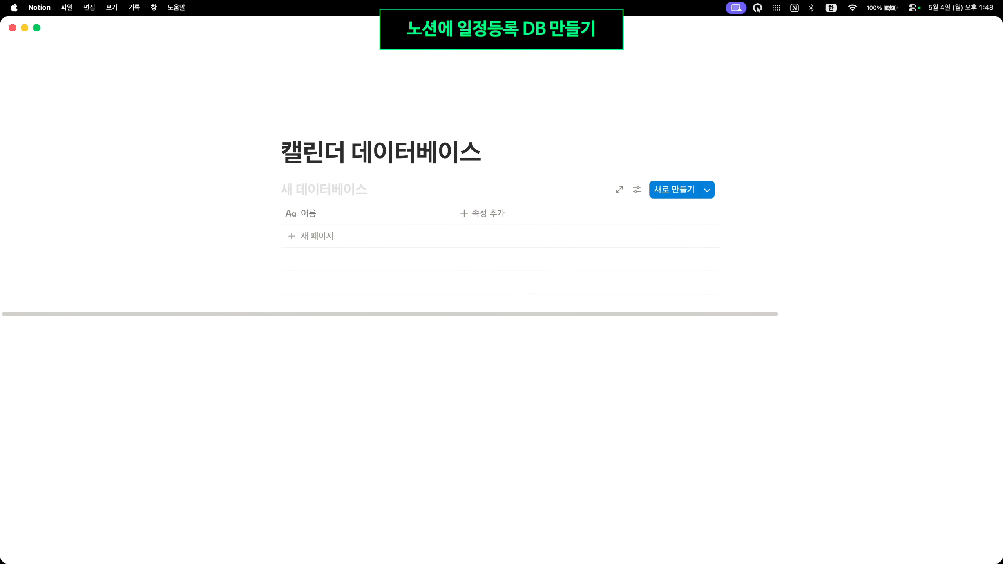
pyautogui.click(346, 187)
pyautogui.write('전체일정DB')
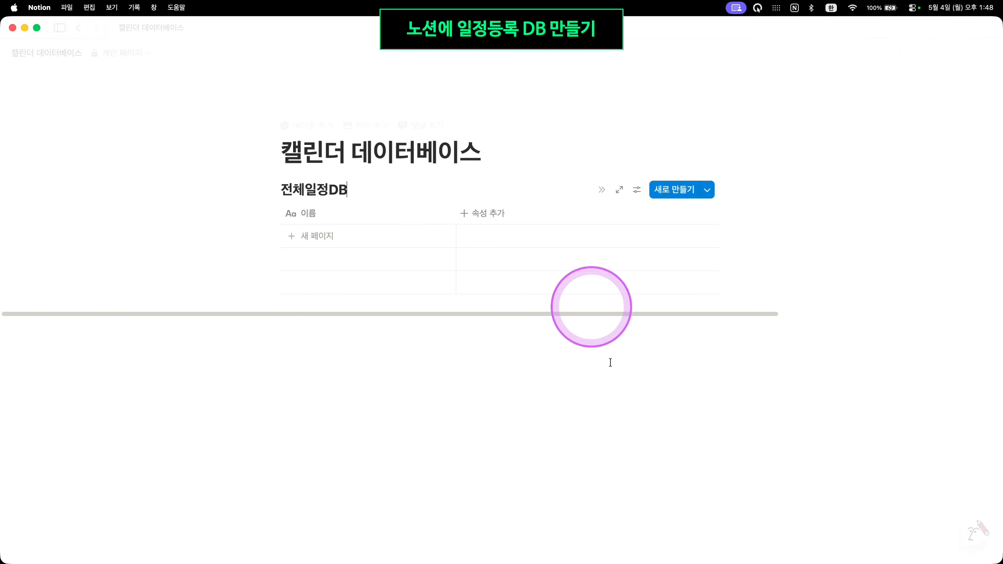
pyautogui.click(618, 432)
pyautogui.press('capslock')
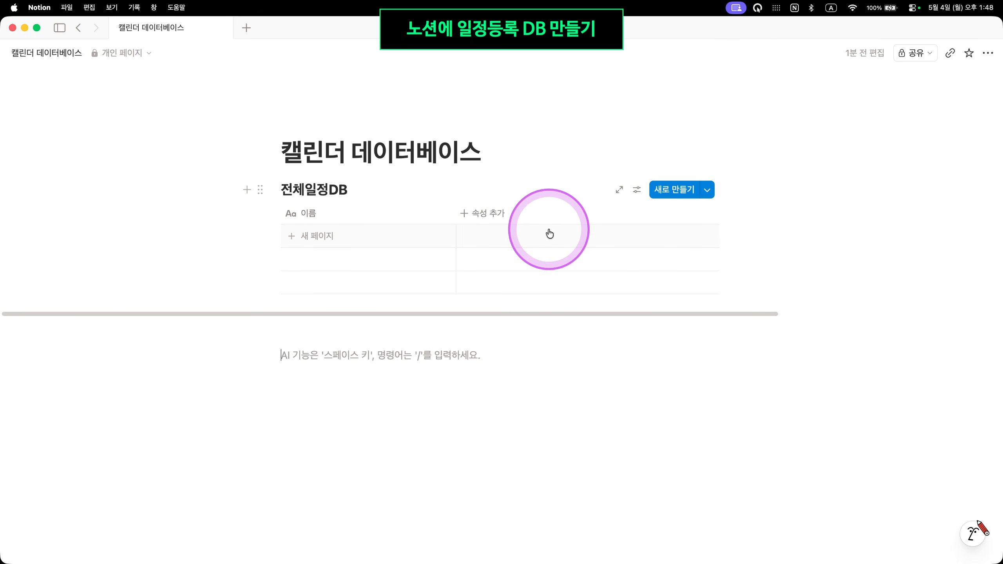
# Add a select property column named 구분 to the 전체일정DB table
pyautogui.click(488, 223)
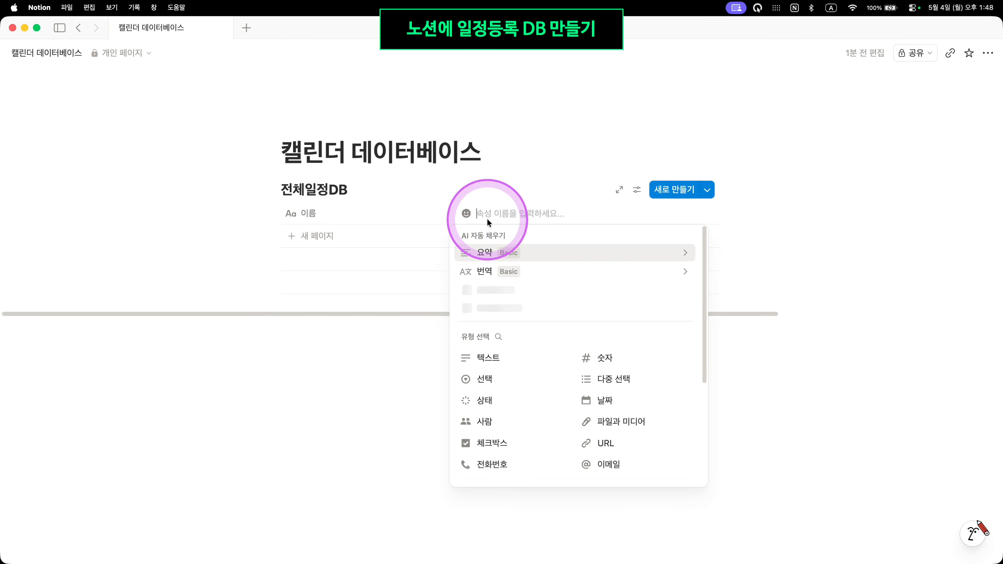
pyautogui.click(511, 379)
pyautogui.click(526, 214)
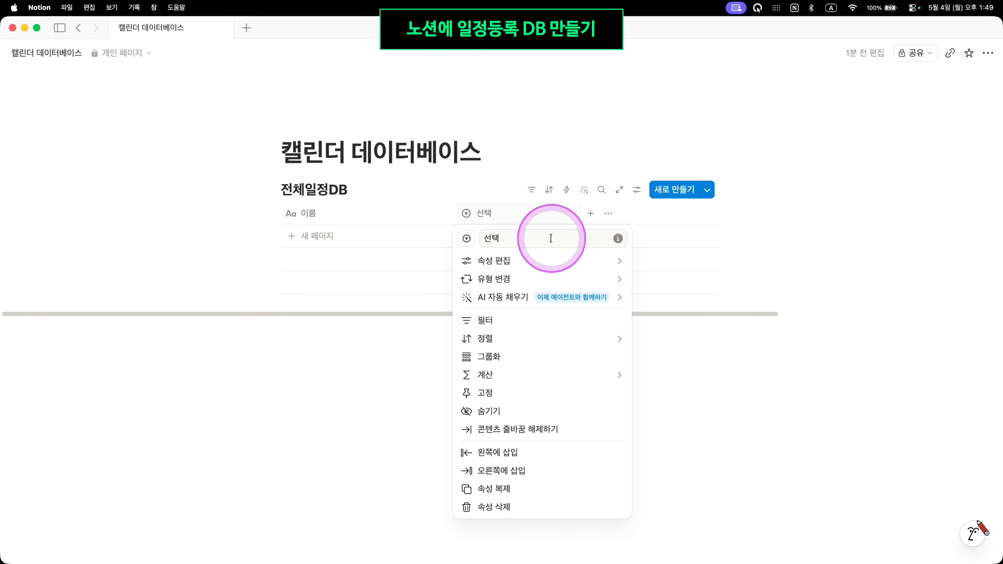
pyautogui.write('굽')
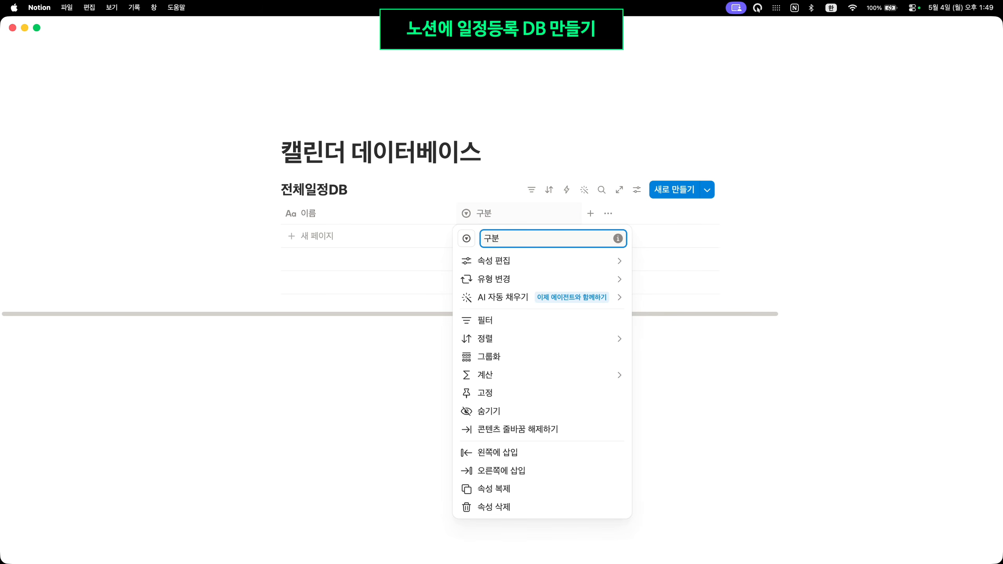
pyautogui.click(365, 420)
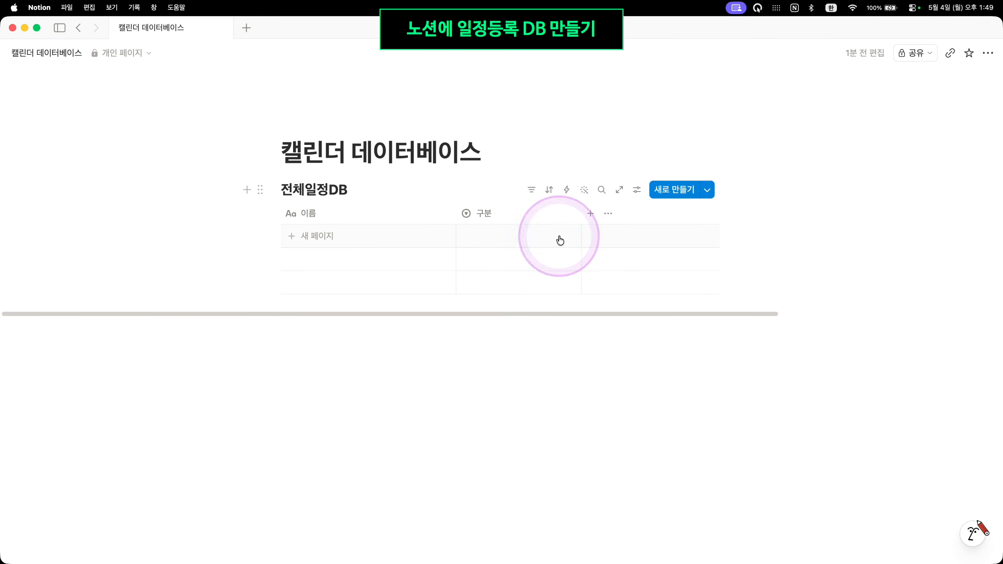
# Add a new row and change the ASAP option's colour to red
pyautogui.click(536, 238)
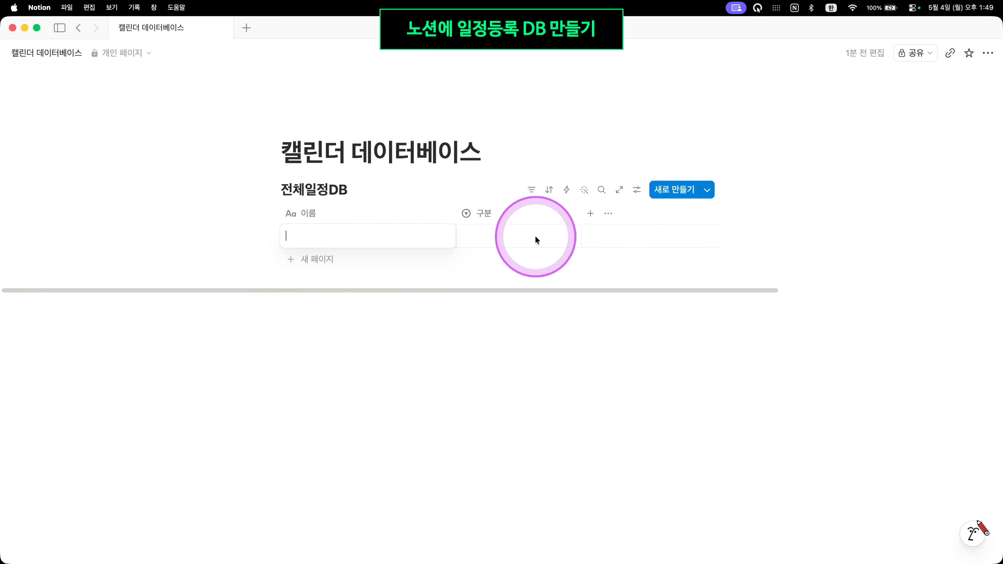
pyautogui.click(535, 237)
pyautogui.click(558, 239)
pyautogui.click(632, 279)
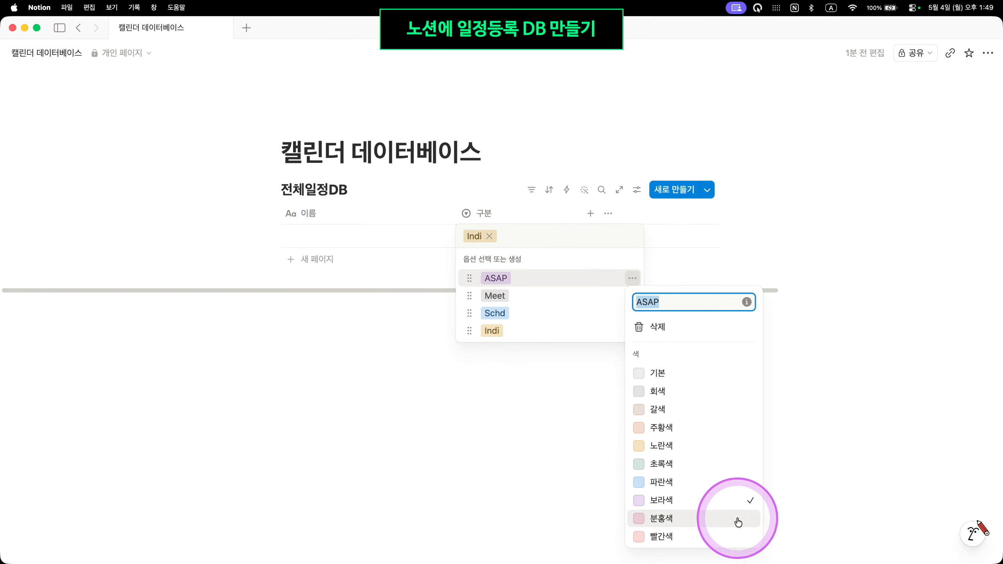
pyautogui.click(734, 536)
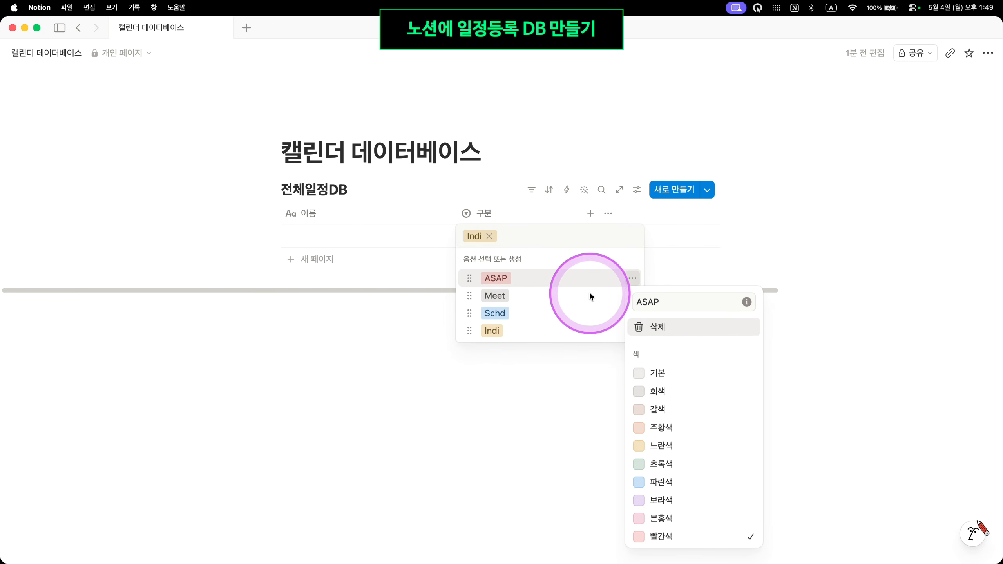
pyautogui.click(608, 298)
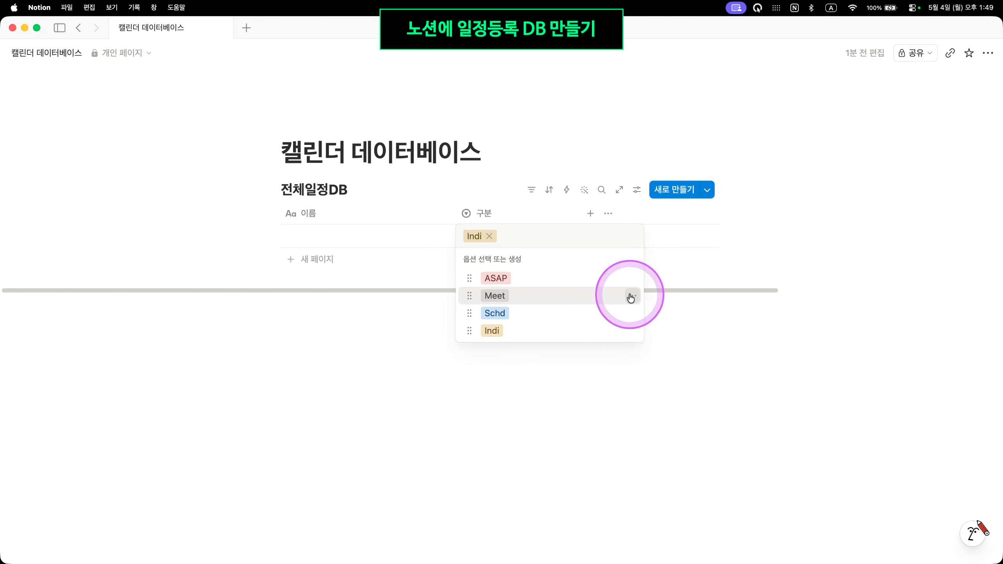
# Make Meet purple and move it below Schd, and make Schd green
pyautogui.click(632, 296)
pyautogui.click(719, 508)
pyautogui.moveTo(470, 292); pyautogui.dragTo(469, 311)
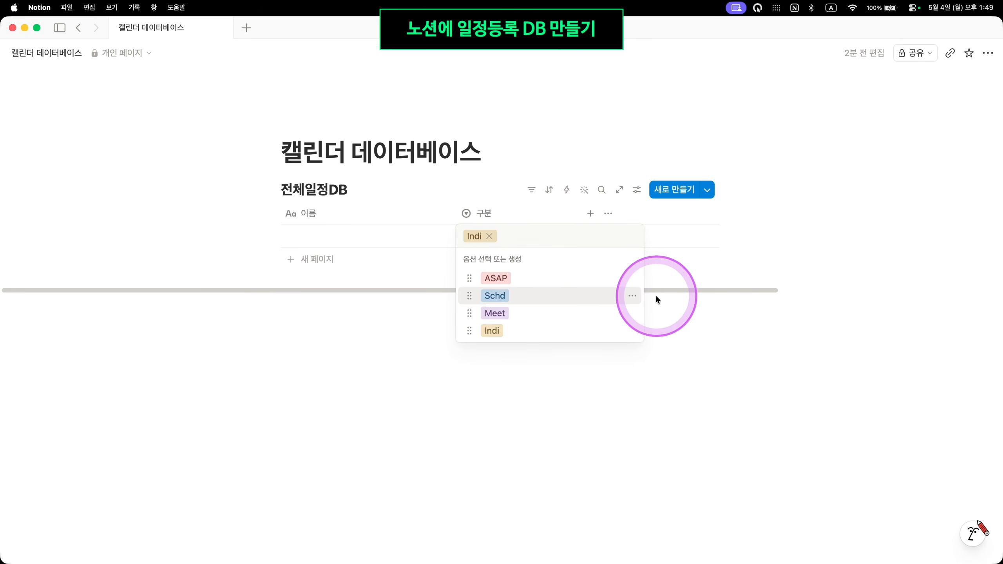
pyautogui.click(632, 296)
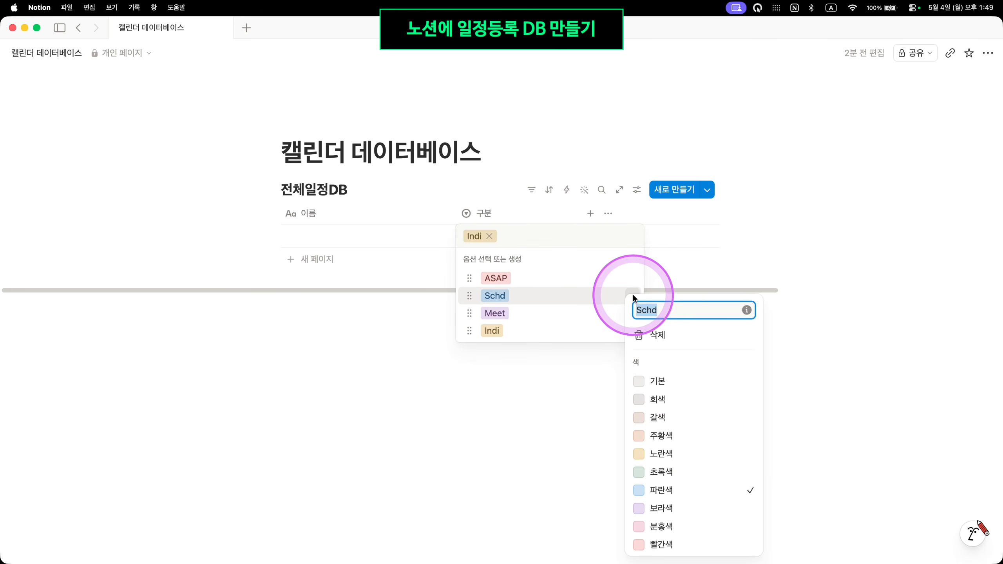
pyautogui.click(711, 473)
pyautogui.click(508, 330)
pyautogui.click(633, 331)
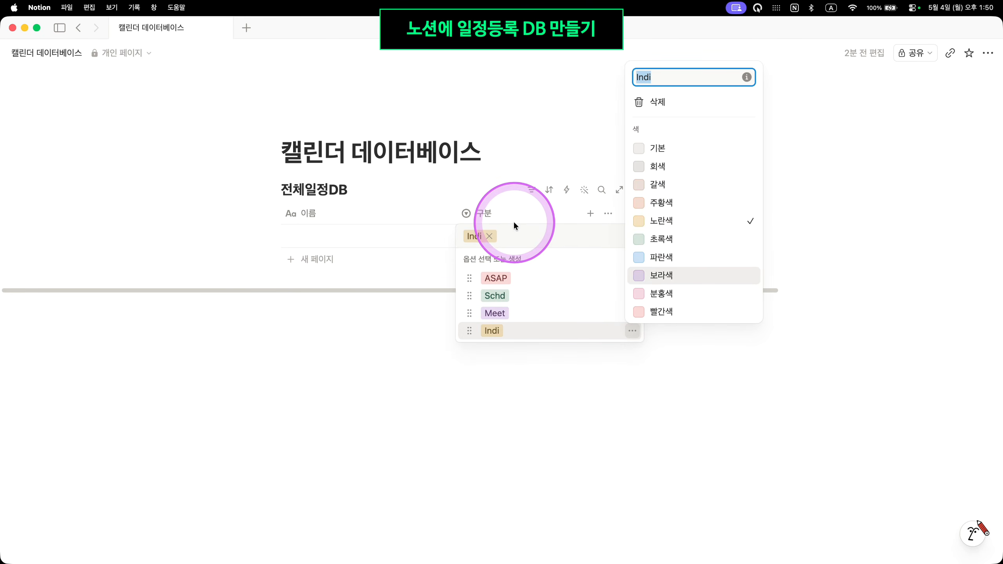
pyautogui.click(553, 208)
pyautogui.press('Escape')
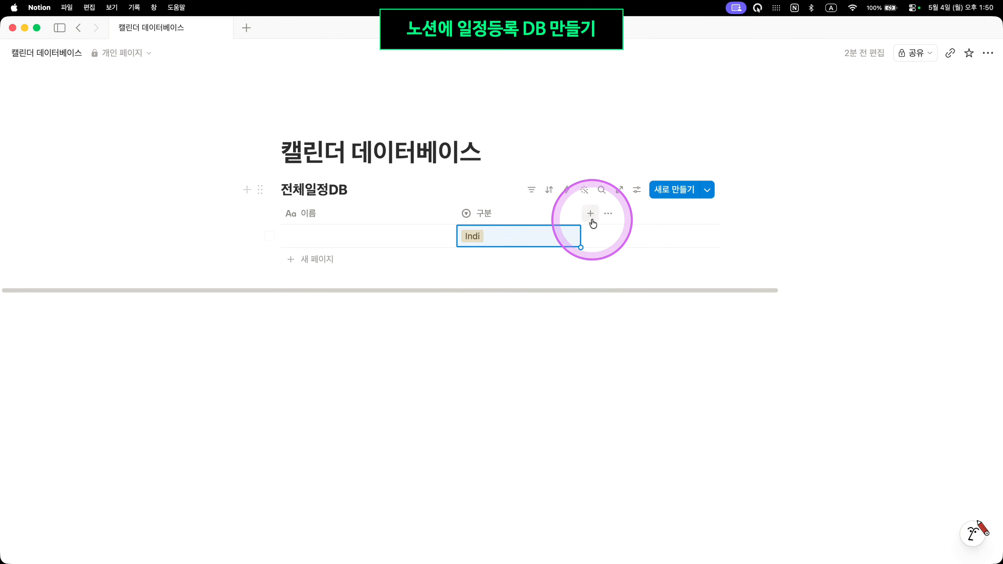
# Add a date property to the 전체일정DB table and rename it 일정
pyautogui.click(591, 216)
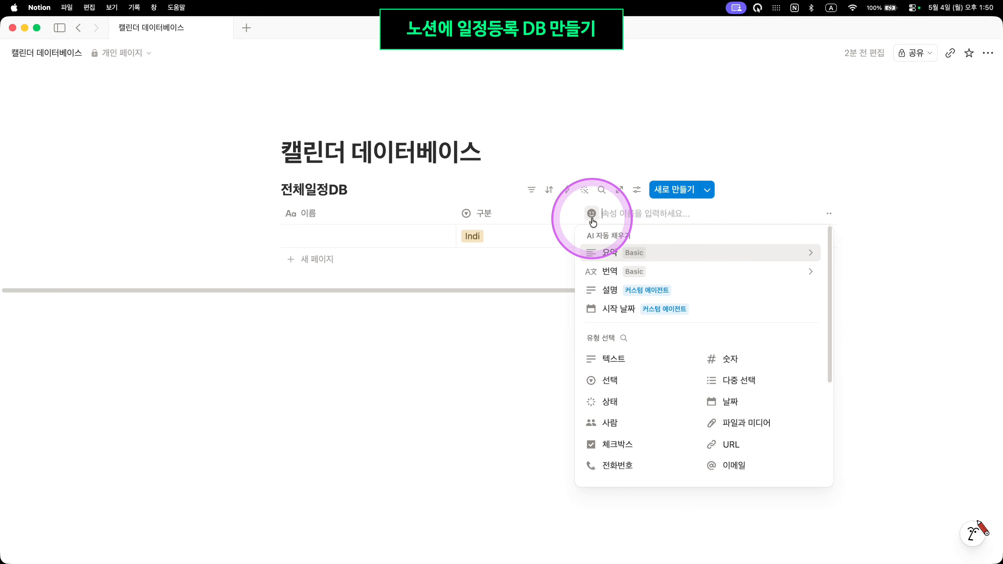
pyautogui.click(776, 404)
pyautogui.click(644, 218)
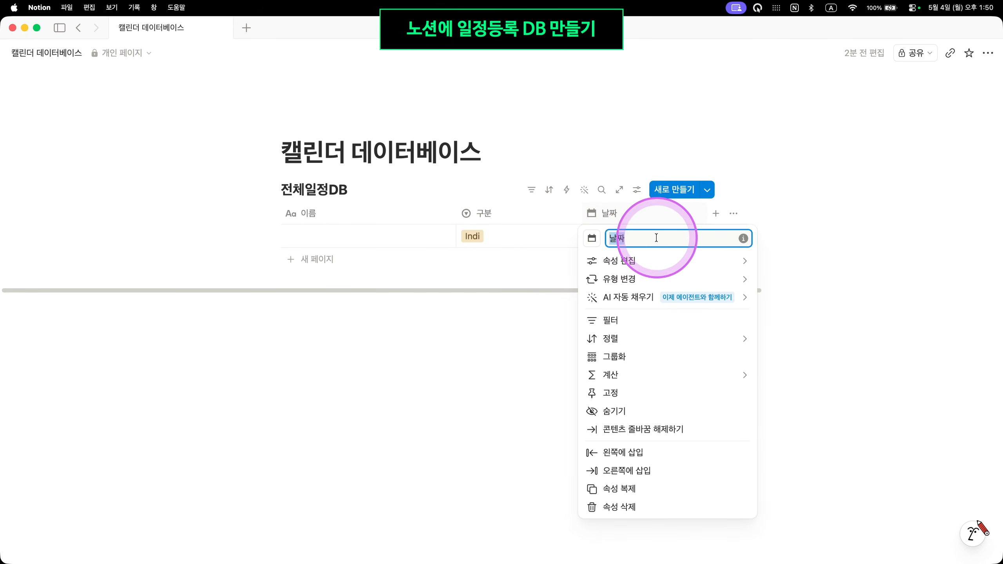
pyautogui.press('BackSpace')
pyautogui.write('dlfw')
pyautogui.click(657, 238)
pyautogui.press('BackSpace')
pyautogui.press('capslock')
pyautogui.write('ㅇ')
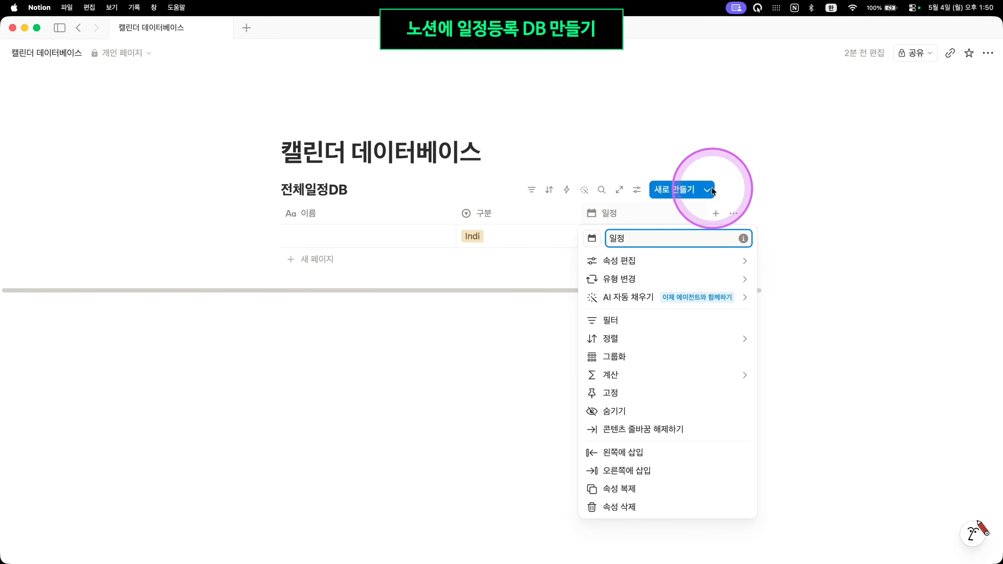
pyautogui.click(802, 226)
# Add a 상태 status property and check its default 시작 전 choices
pyautogui.click(715, 213)
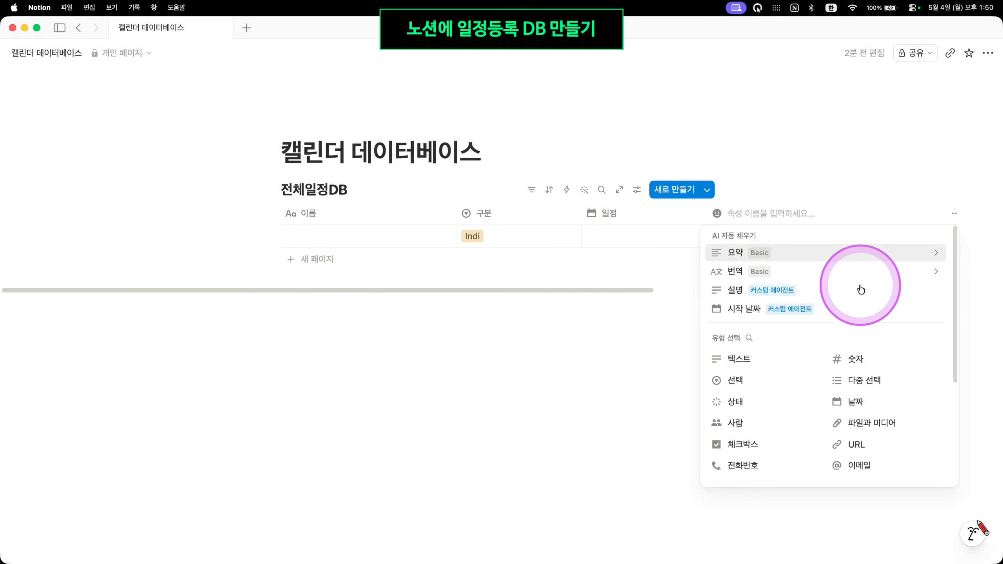
pyautogui.click(787, 401)
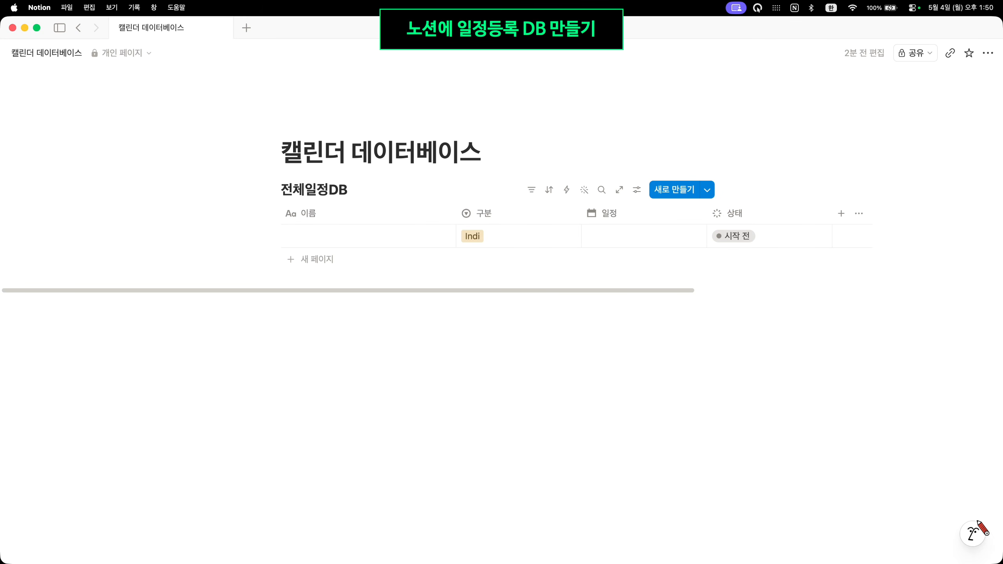
pyautogui.click(661, 239)
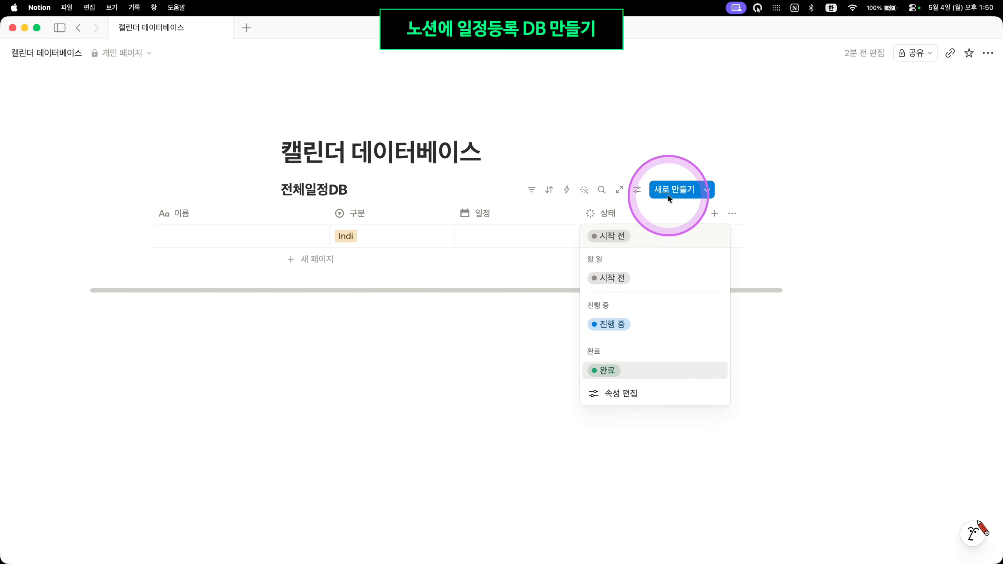
pyautogui.click(667, 215)
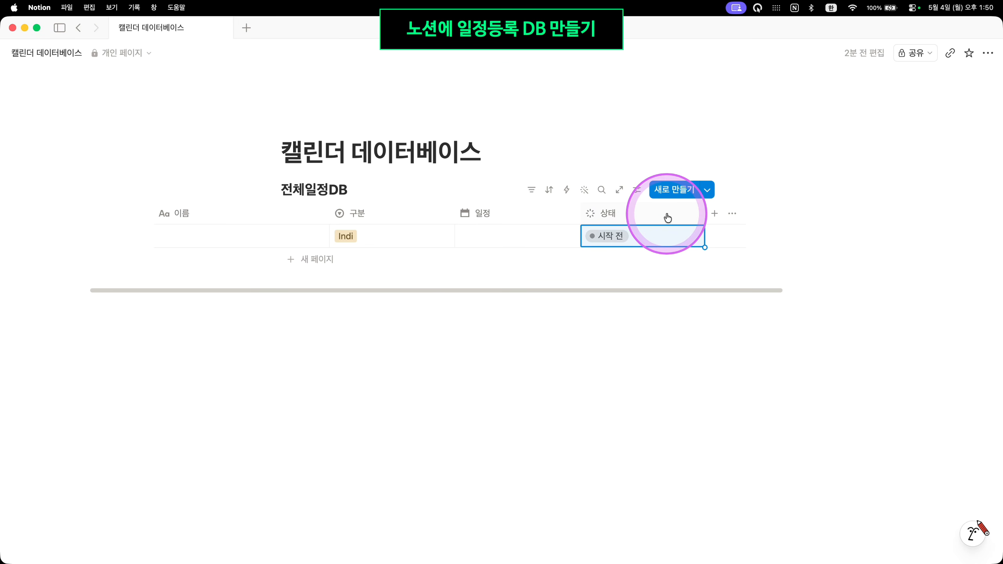
pyautogui.click(667, 216)
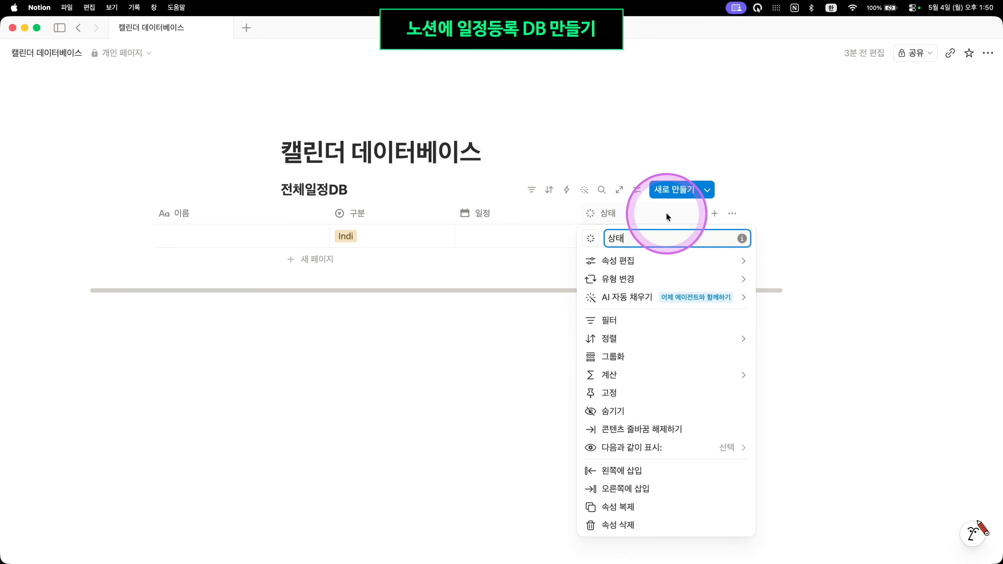
# Add a red 지연 option to the 상태 property's 진행 중 group
pyautogui.moveTo(683, 262)
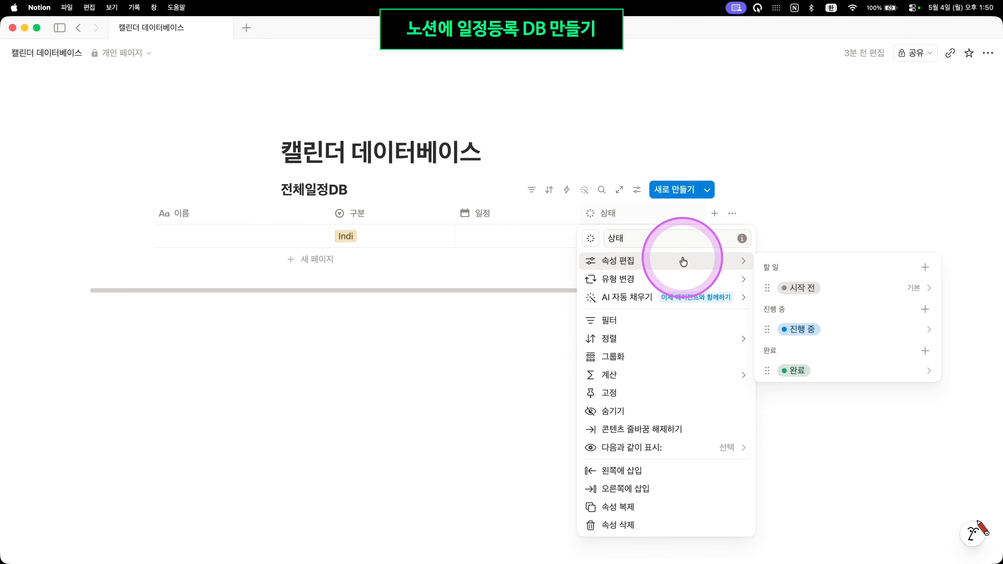
pyautogui.click(924, 310)
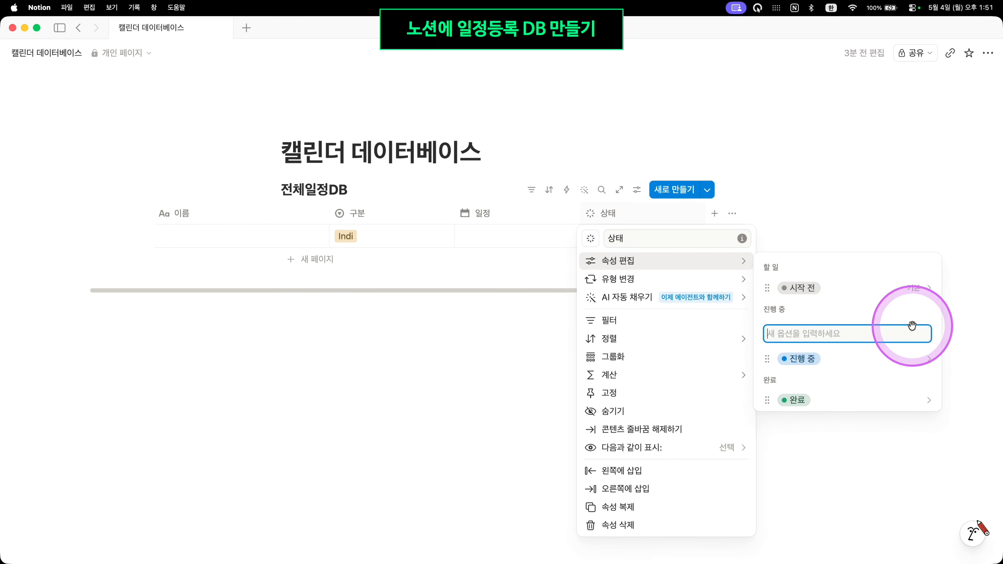
pyautogui.write('지연')
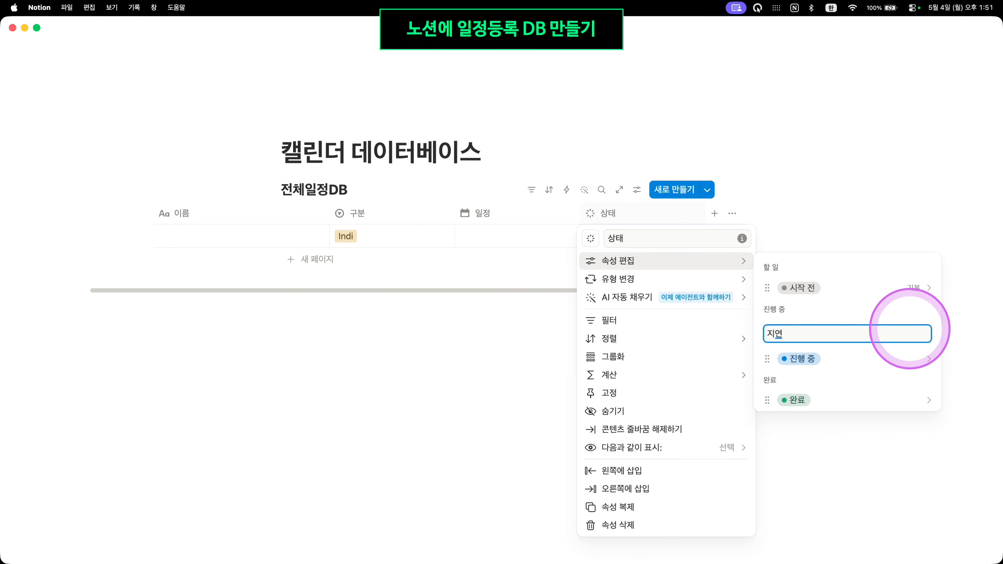
pyautogui.press('Return')
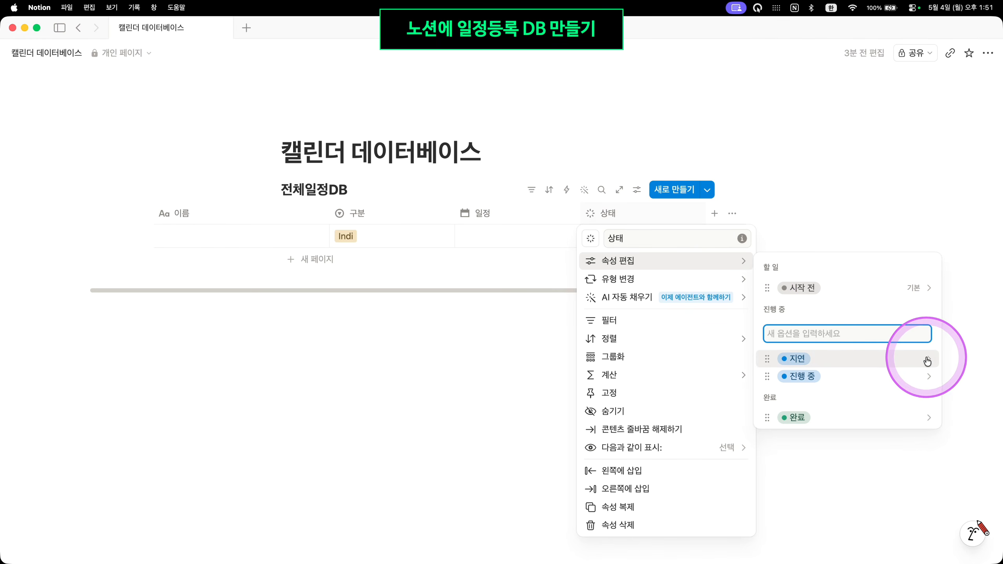
pyautogui.click(926, 329)
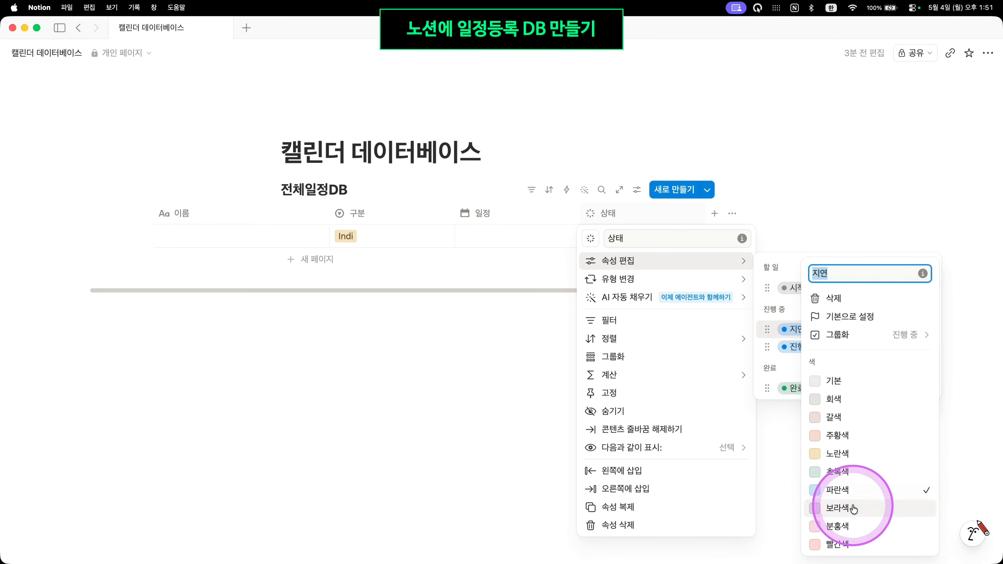
pyautogui.click(837, 545)
pyautogui.click(791, 302)
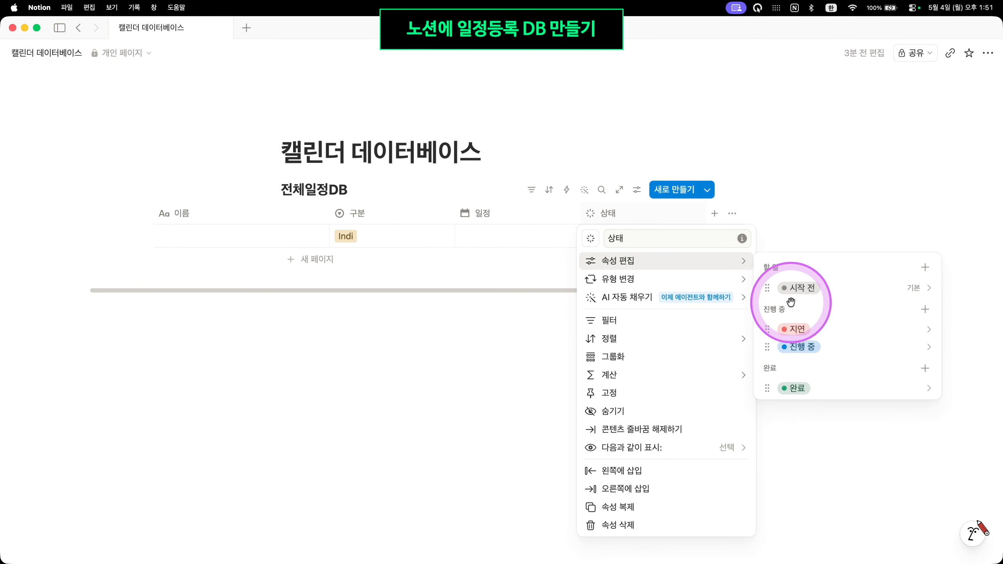
# Add an orange 일정변경 option to the 할 일 group and close the settings
pyautogui.click(924, 268)
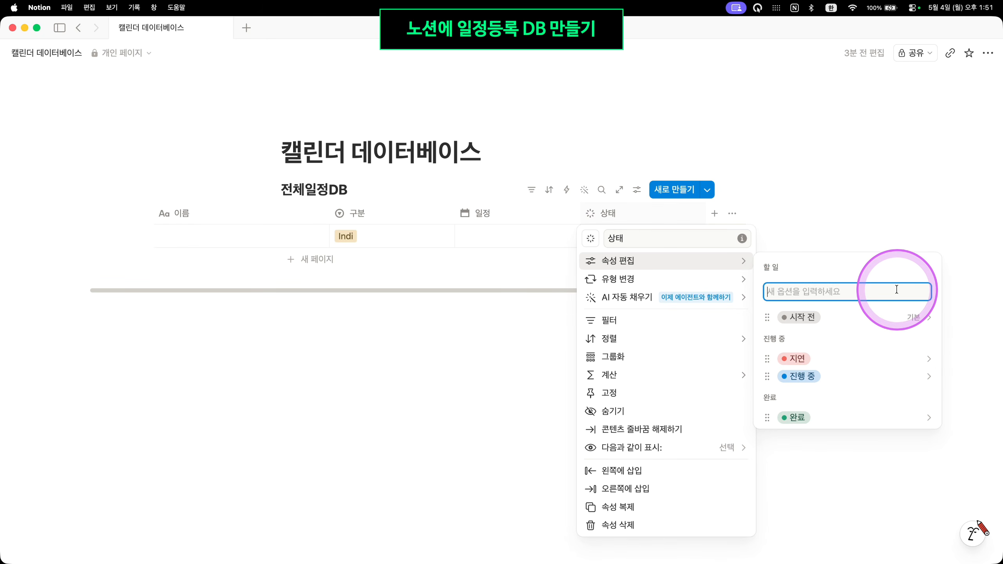
pyautogui.write('일정베경')
pyautogui.press('Return')
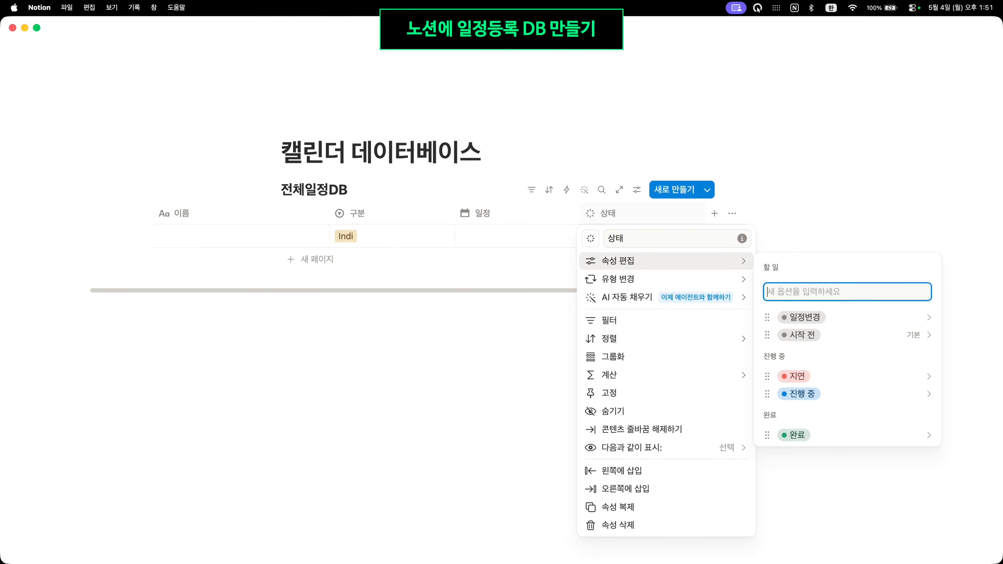
pyautogui.click(898, 316)
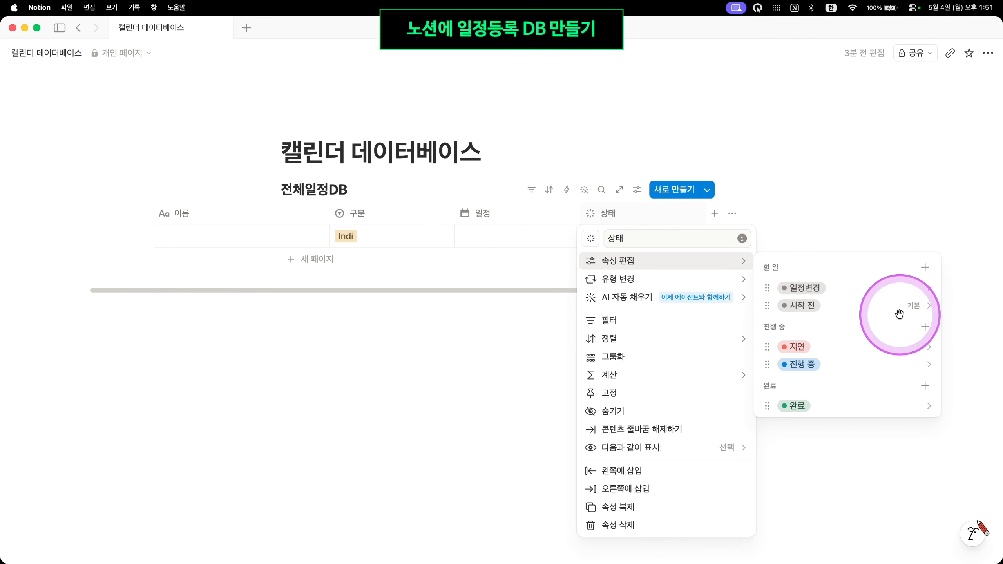
pyautogui.click(930, 288)
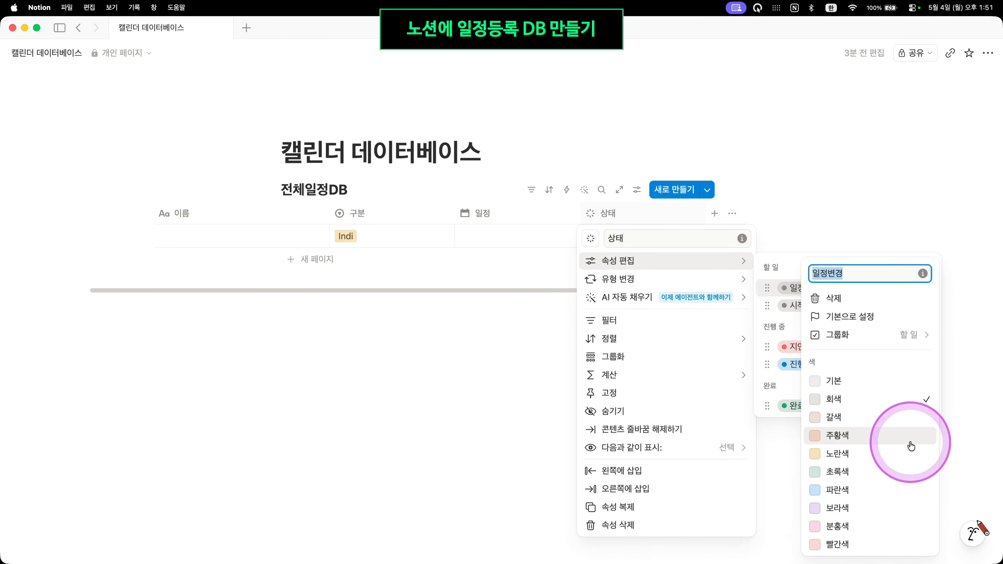
pyautogui.click(896, 437)
pyautogui.click(796, 262)
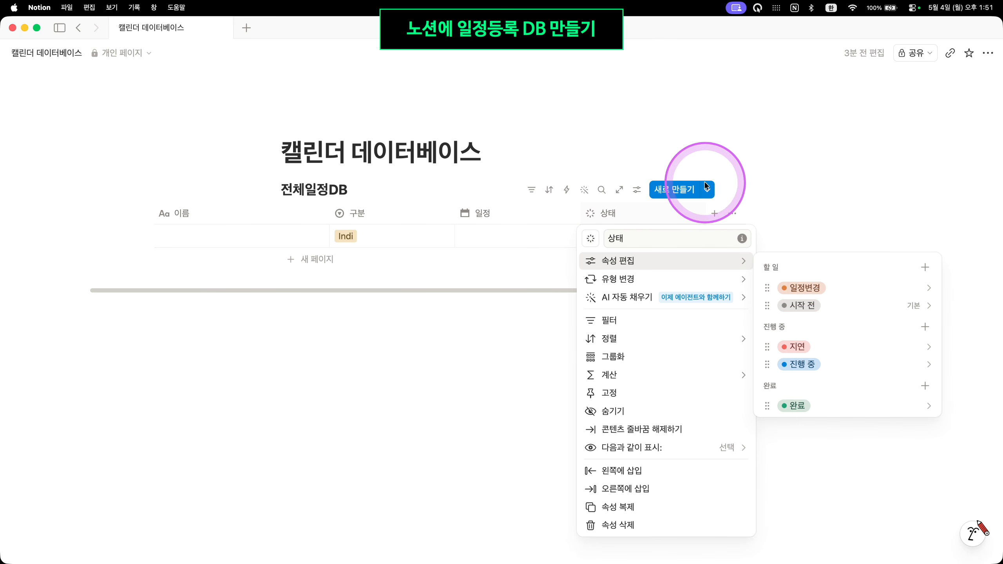
pyautogui.click(656, 216)
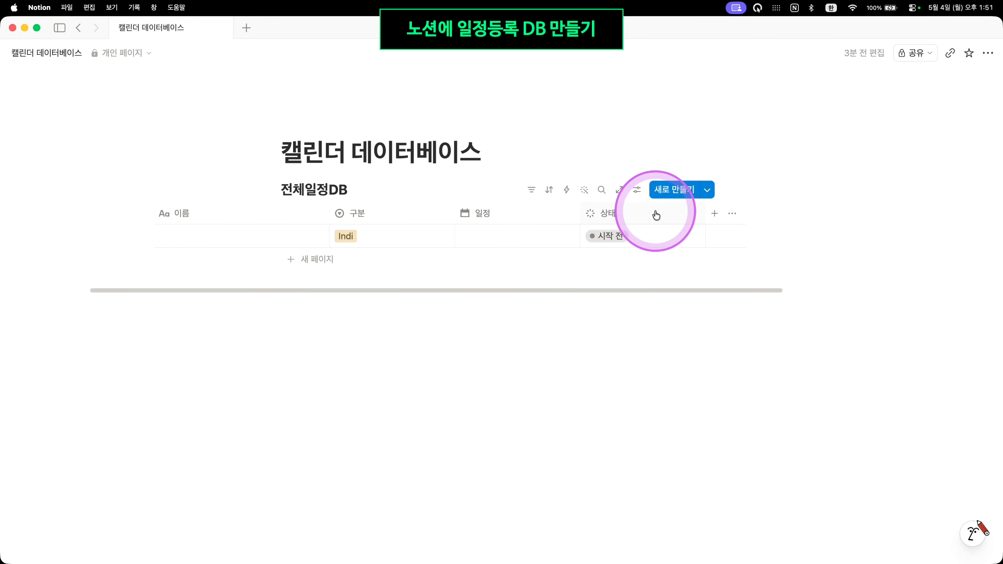
# Add a new date column after 상태 and rename it 변경일
pyautogui.click(715, 214)
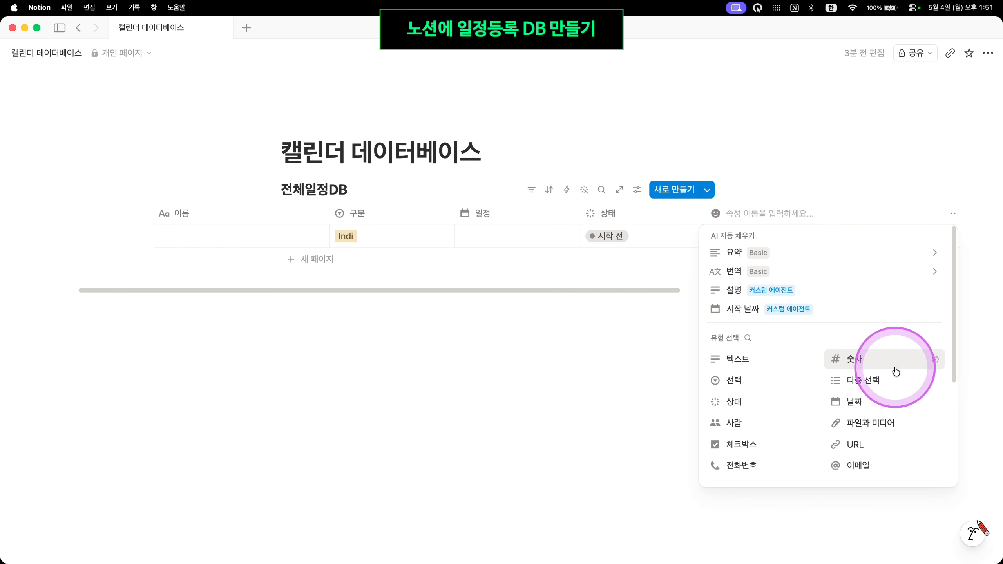
pyautogui.click(892, 401)
pyautogui.click(758, 239)
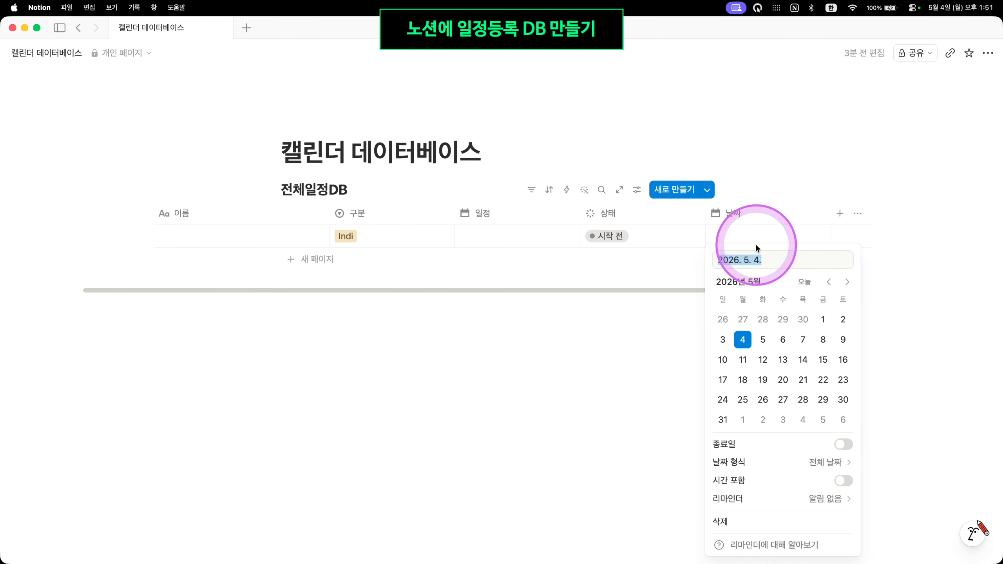
pyautogui.click(786, 213)
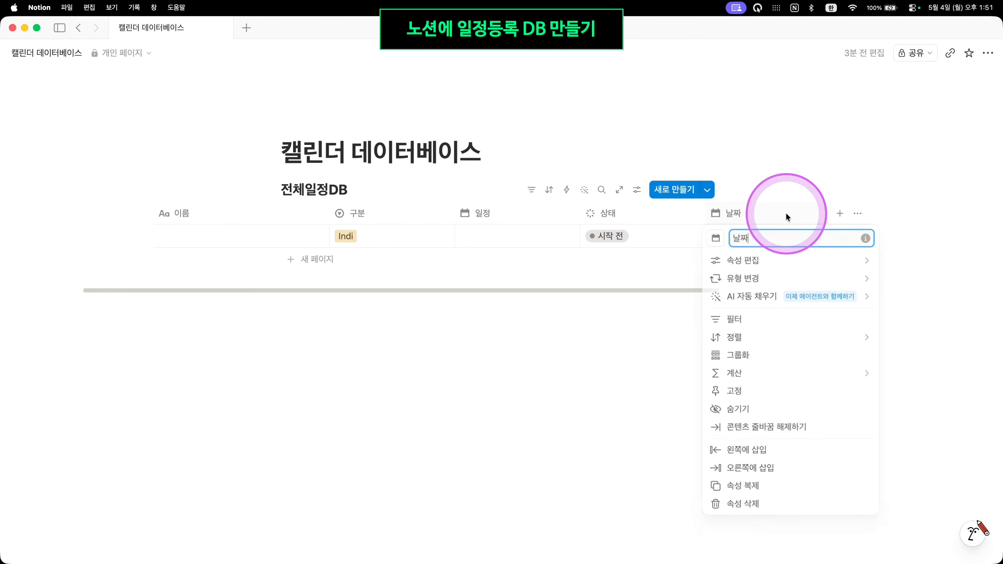
pyautogui.press('BackSpace')
pyautogui.press('BackSpace')
pyautogui.write('ㅂㅕㄴㄱㅕㅇ일')
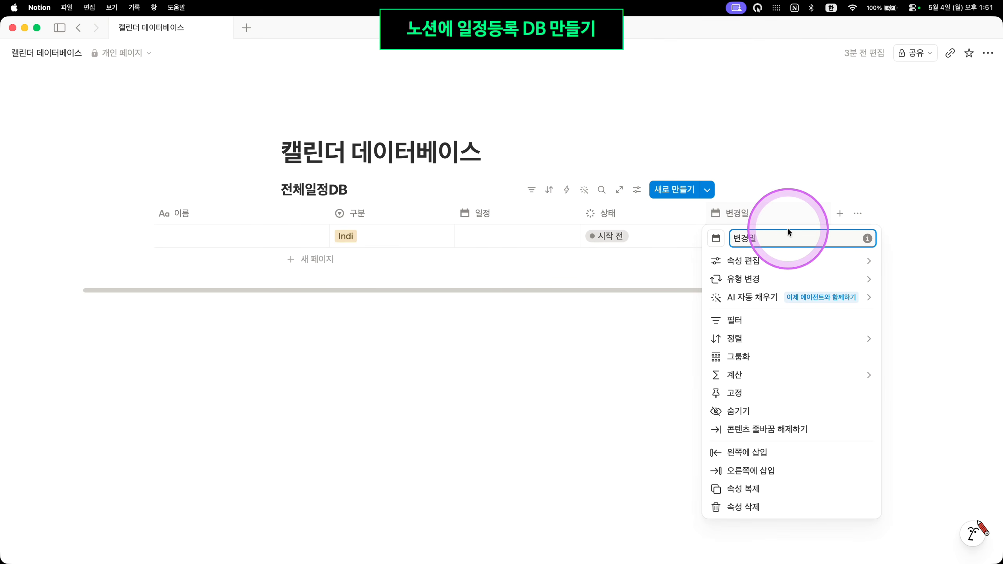
pyautogui.click(831, 177)
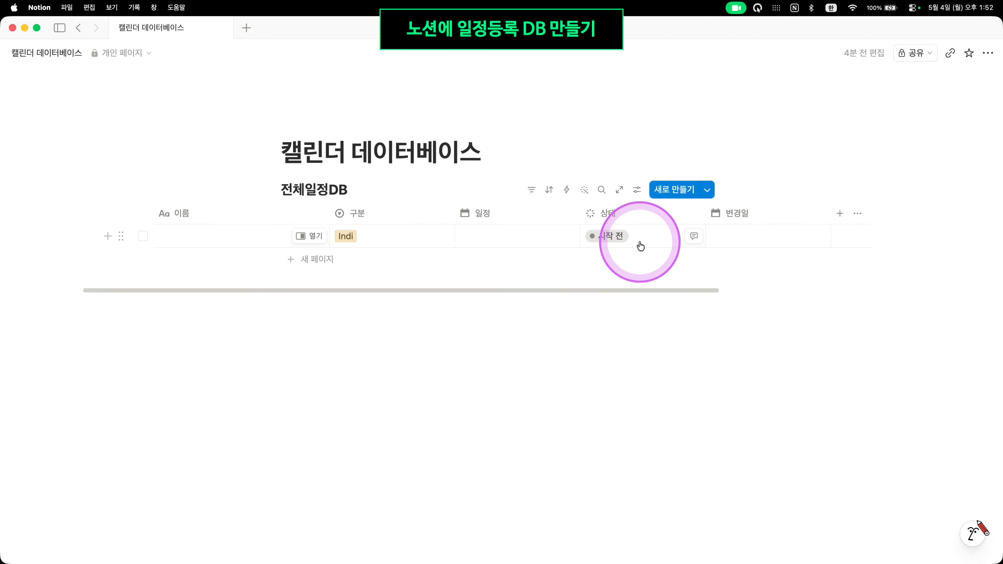
# Add a 버튼 (button) property after 변경일 and name it 완료
pyautogui.click(840, 213)
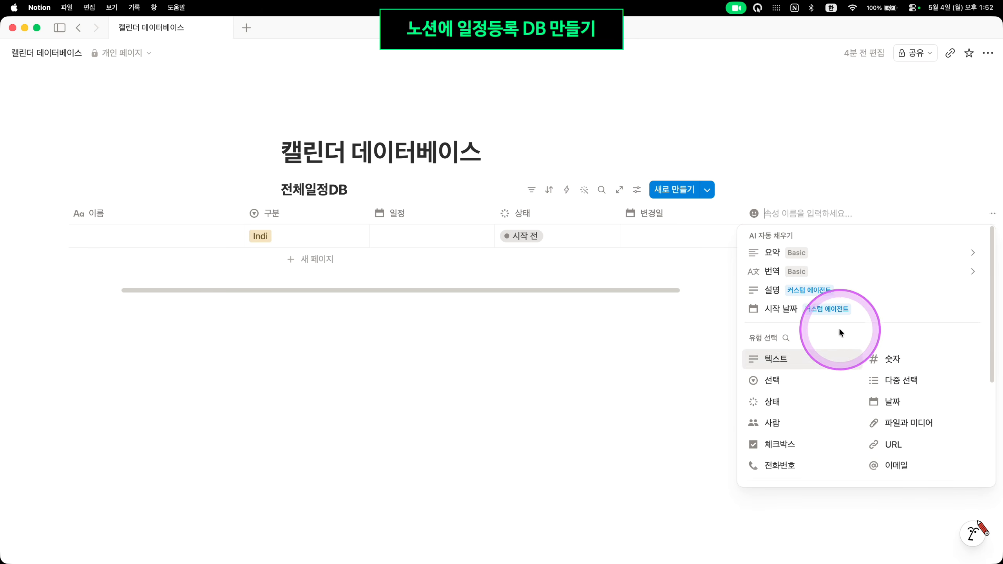
pyautogui.scroll(-4, 896, 385)
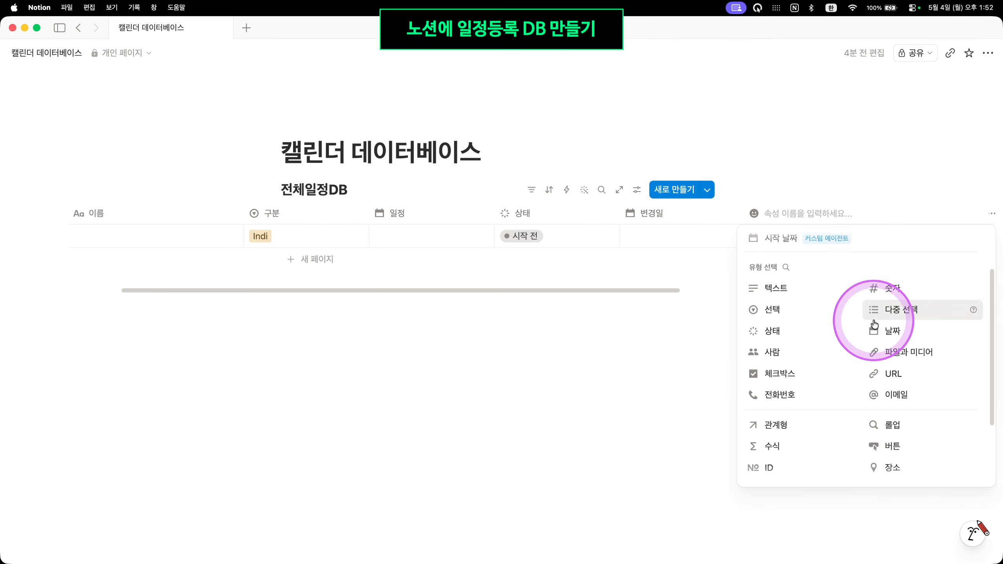
pyautogui.click(903, 436)
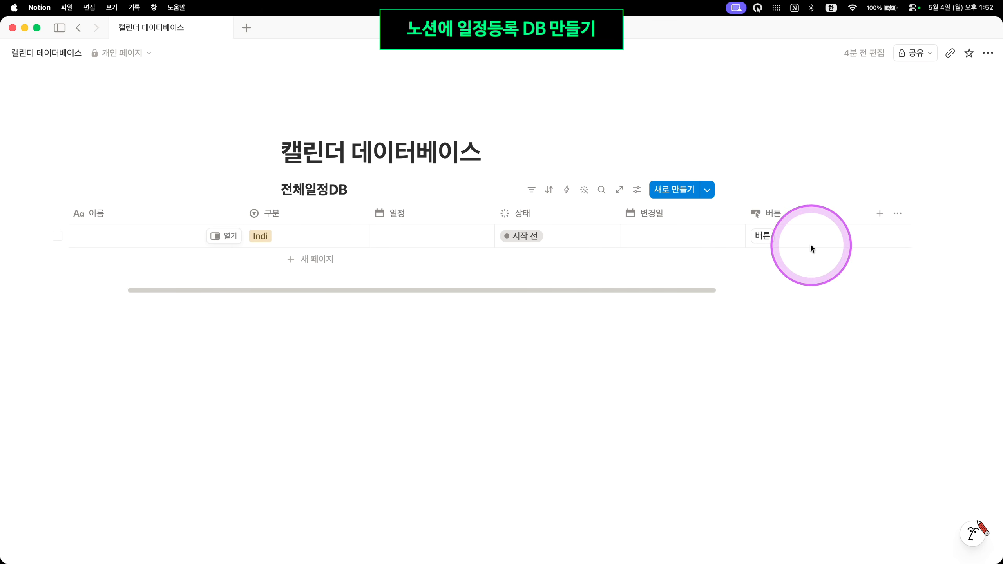
pyautogui.click(813, 220)
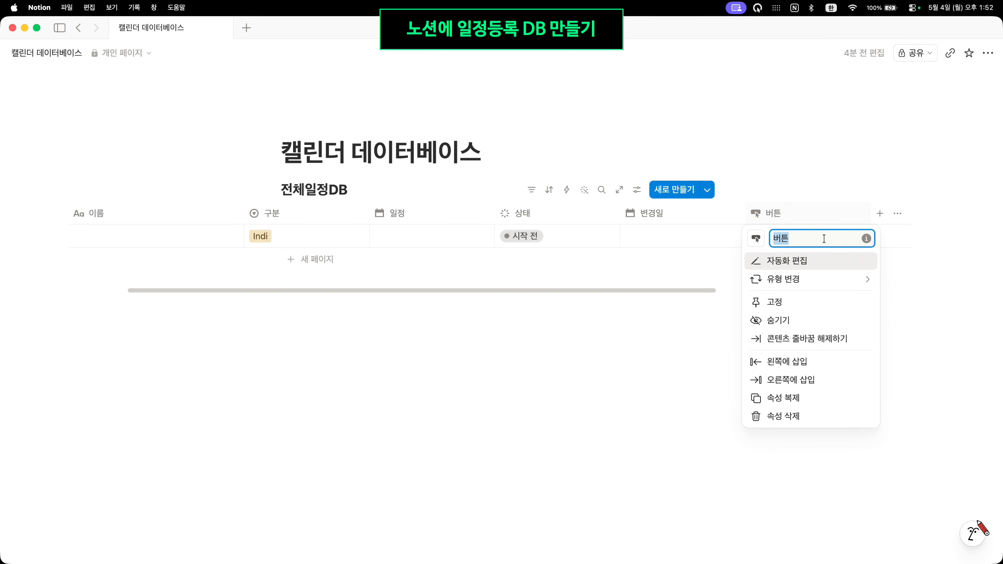
pyautogui.write('완료')
pyautogui.press('Return')
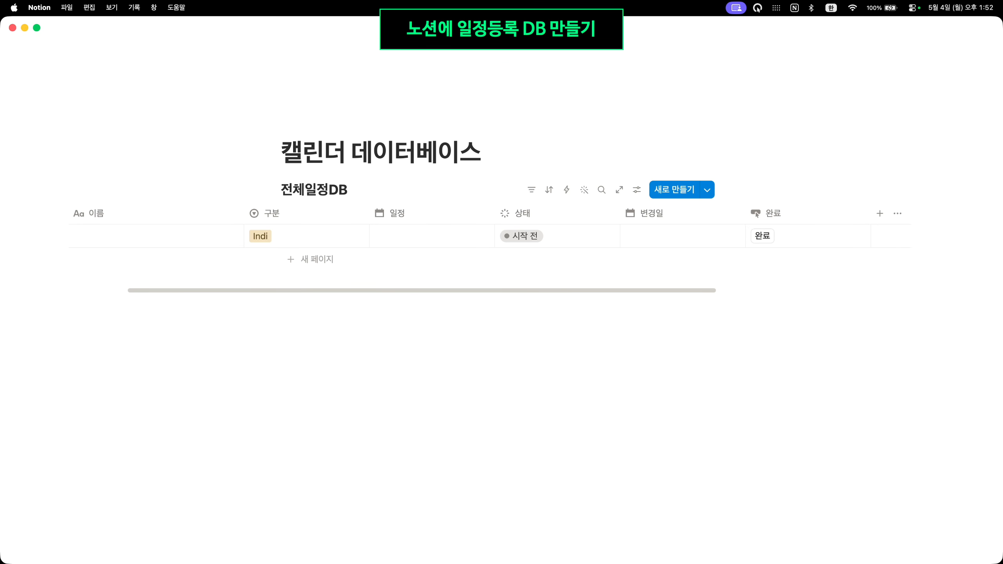
# Give the 완료 button an action that edits 이 페이지, setting 상태 to 완료, and save
pyautogui.click(824, 218)
pyautogui.click(827, 268)
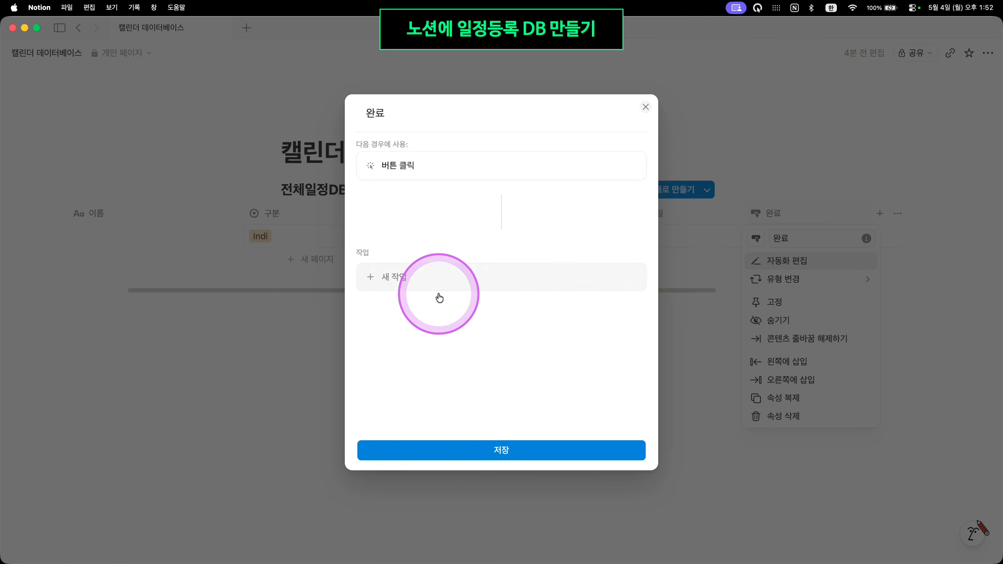
pyautogui.click(489, 277)
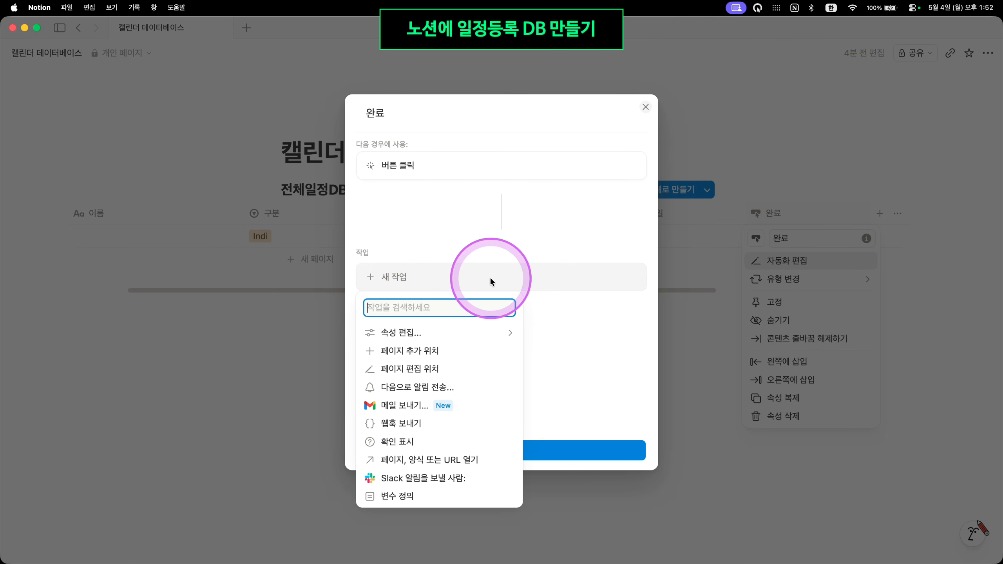
pyautogui.click(476, 371)
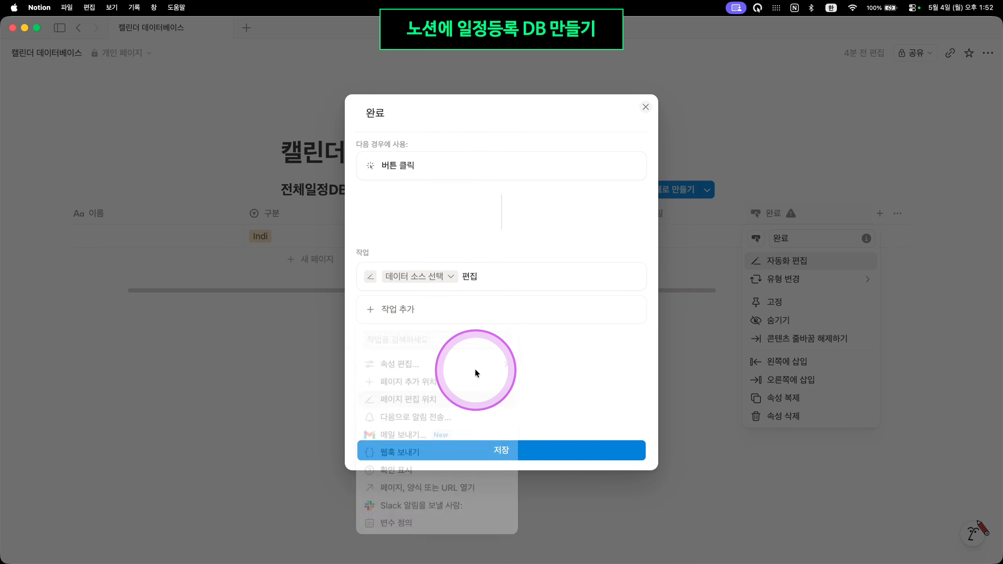
pyautogui.click(445, 277)
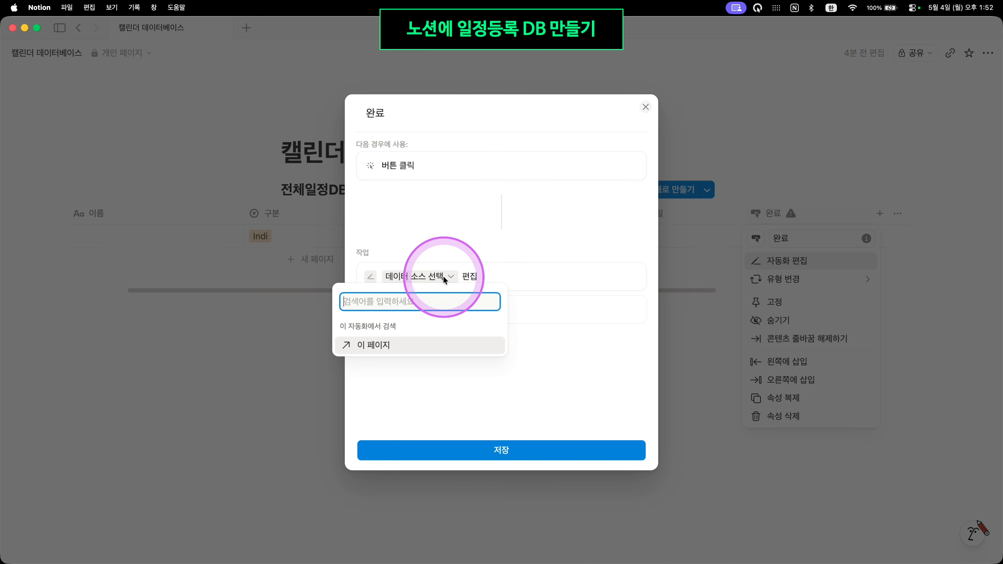
pyautogui.click(385, 347)
pyautogui.click(382, 305)
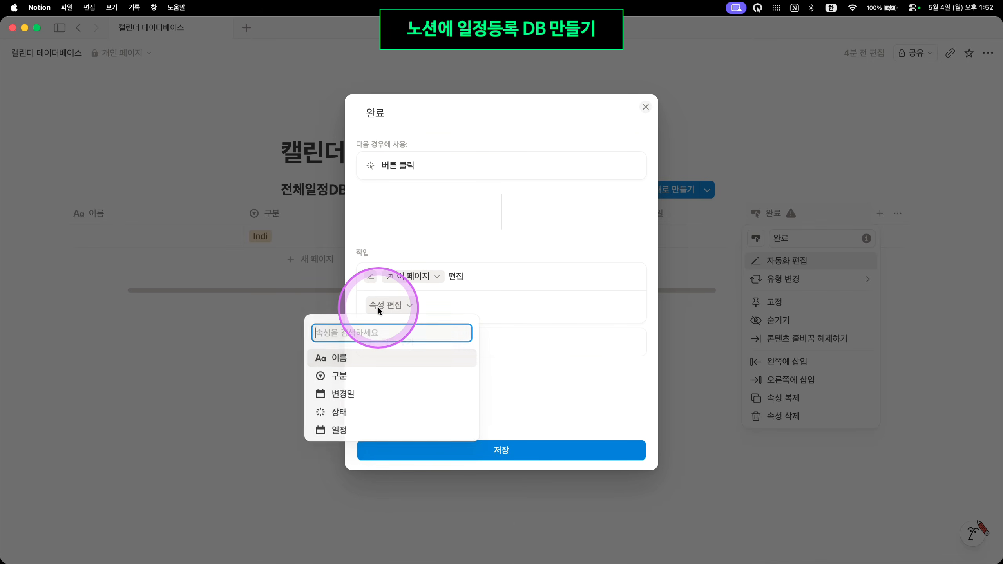
pyautogui.click(399, 418)
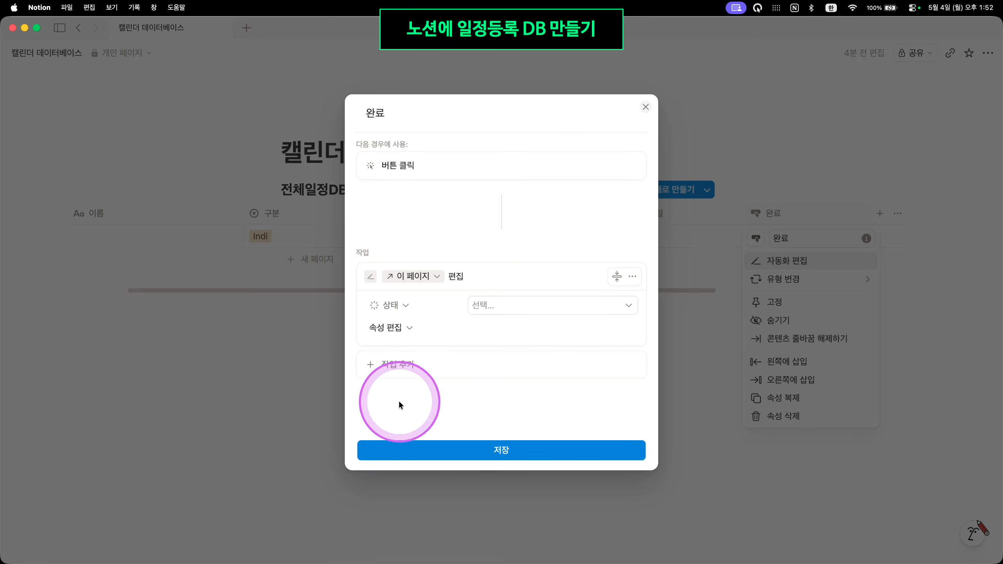
pyautogui.click(562, 304)
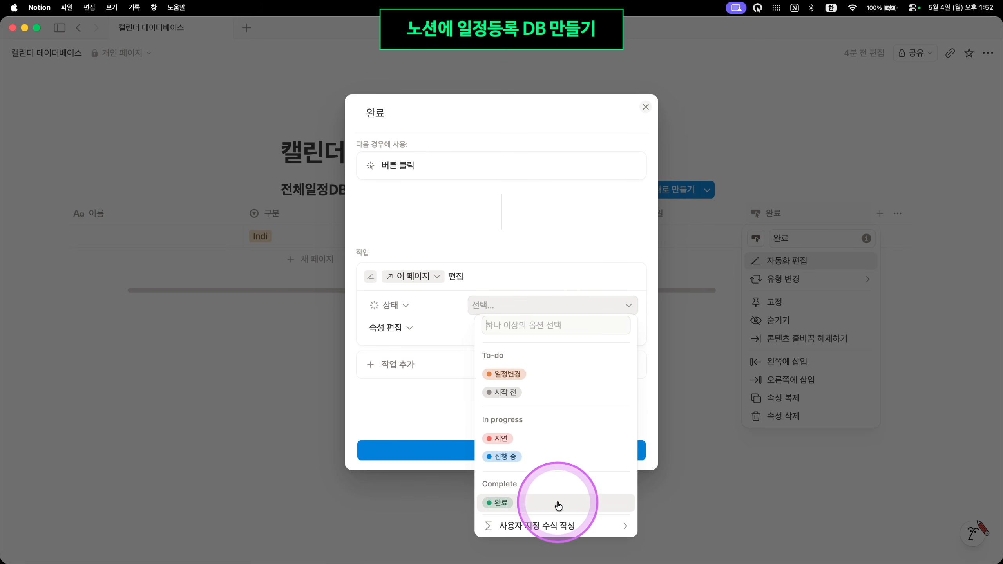
pyautogui.click(555, 504)
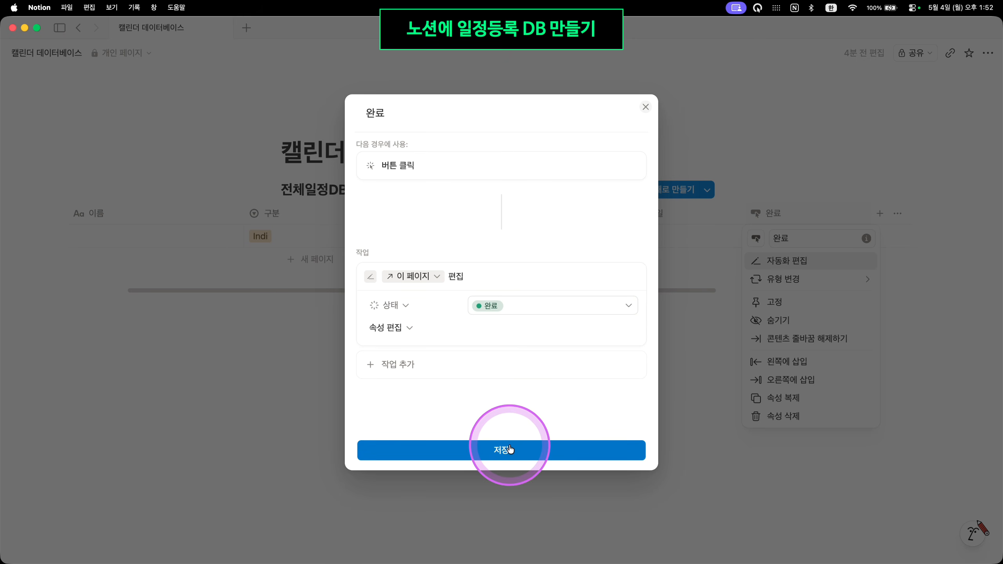
pyautogui.click(509, 449)
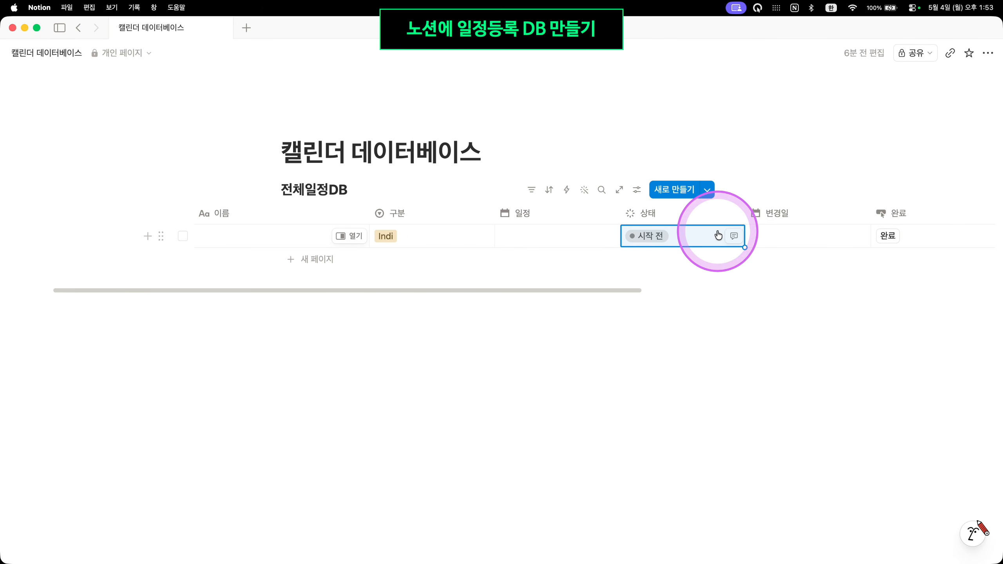
# Dismiss the row's 상태 options unchanged and switch to the Shortcuts library desktop
pyautogui.click(701, 237)
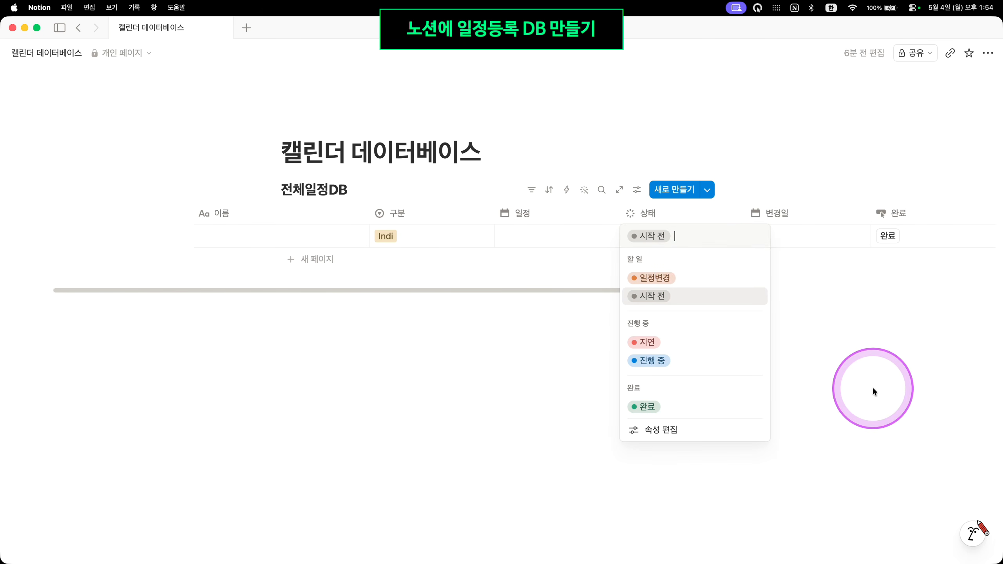
pyautogui.press('Escape')
pyautogui.click(893, 321)
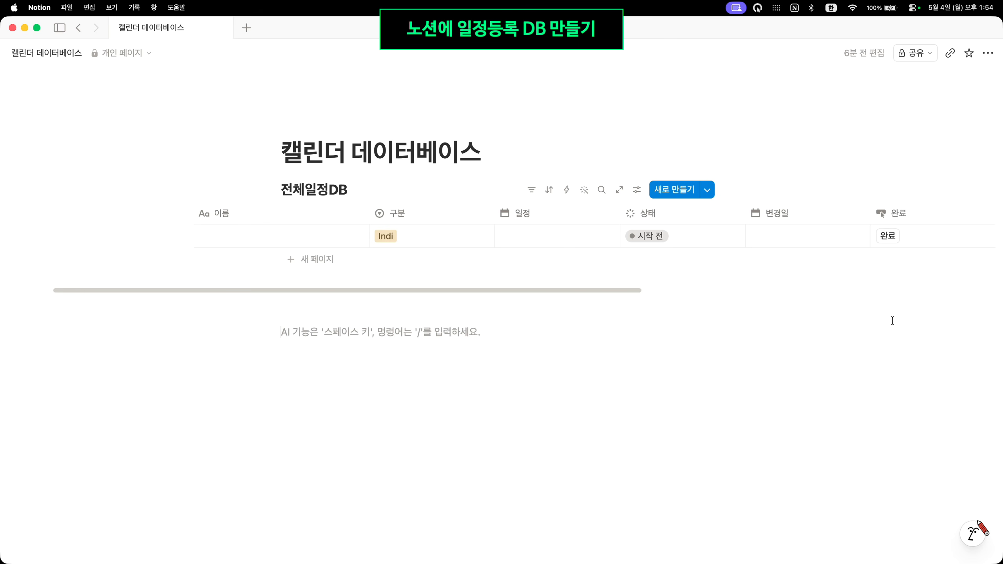
pyautogui.click(891, 321)
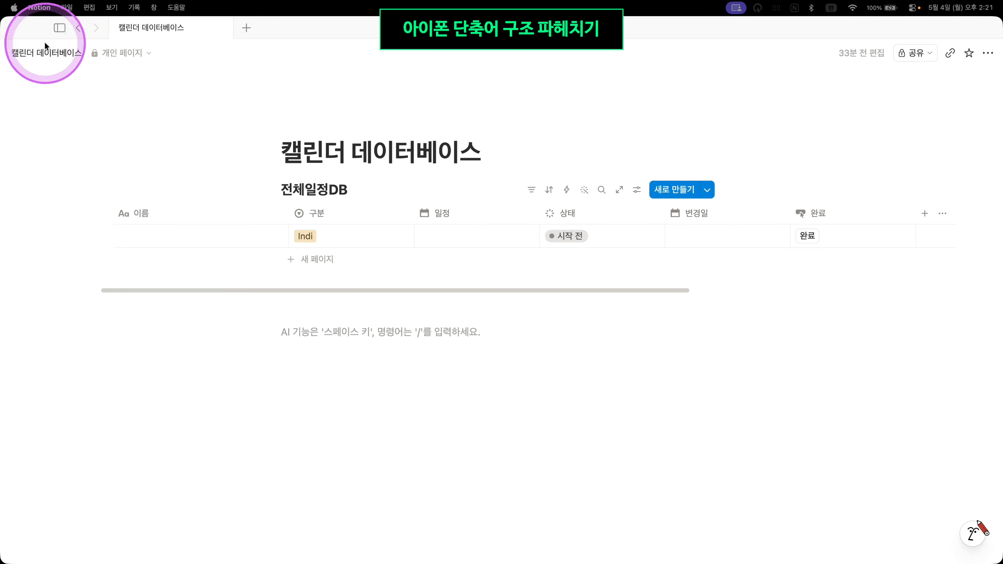
pyautogui.hotkey('ctrl', 'Left')
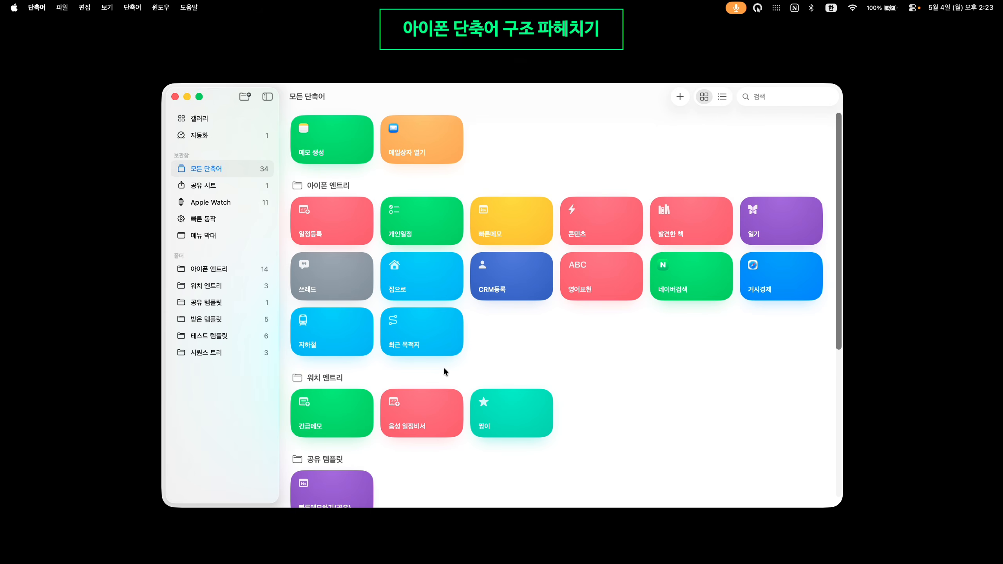
# Open the 일정등록 shortcut's editor and stretch its window upward
pyautogui.click(532, 341)
pyautogui.press('alt+super+m')
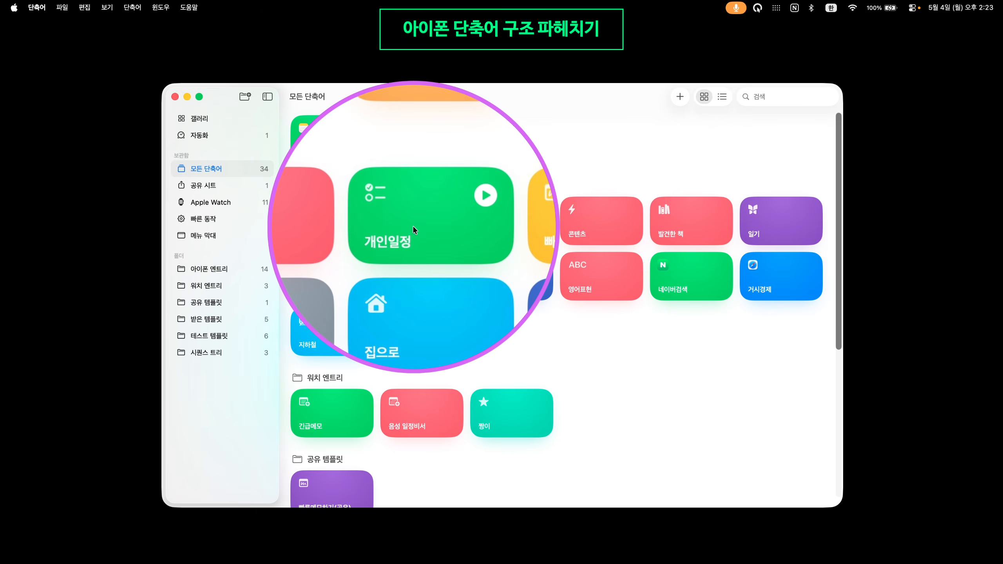
pyautogui.press('alt+super+m')
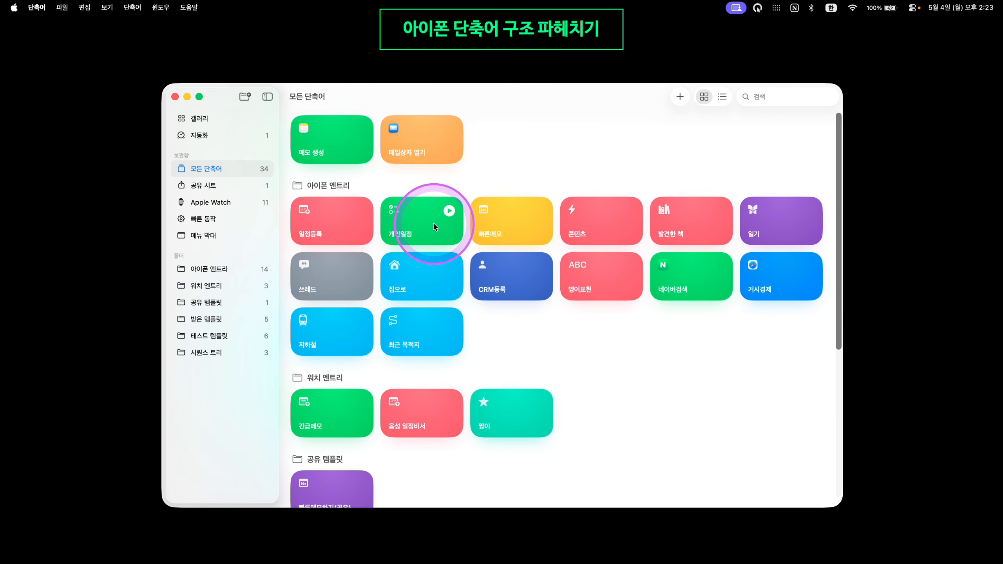
pyautogui.rightClick(343, 225)
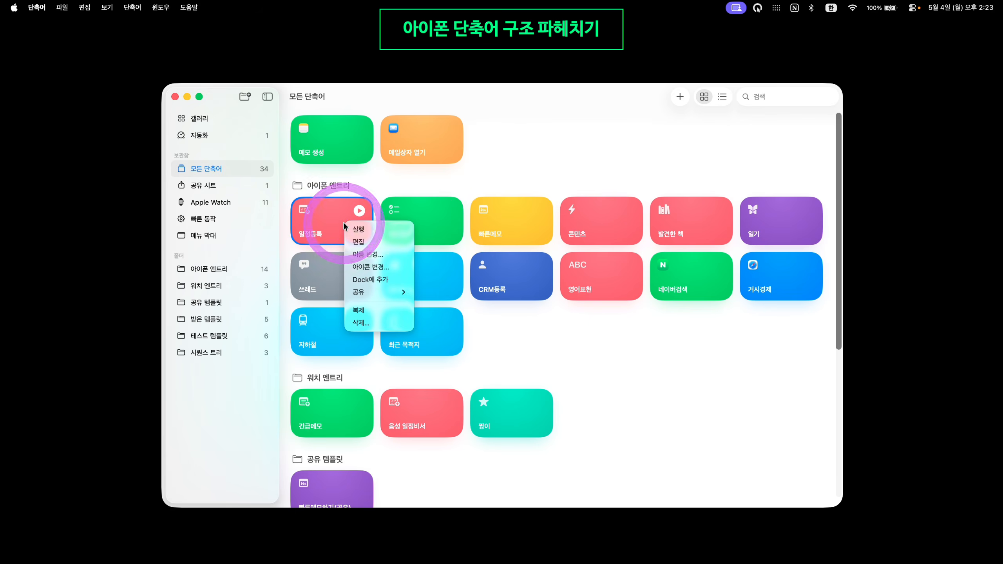
pyautogui.click(381, 241)
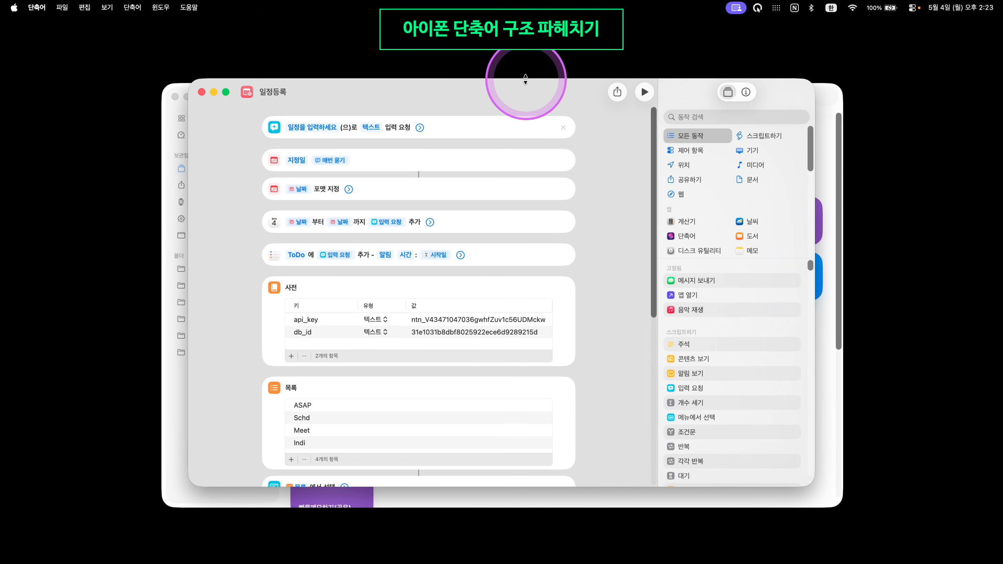
pyautogui.moveTo(526, 79); pyautogui.dragTo(526, 16)
# Enlarge the 일정등록 editor window and scroll through its actions
pyautogui.moveTo(813, 479); pyautogui.dragTo(853, 557)
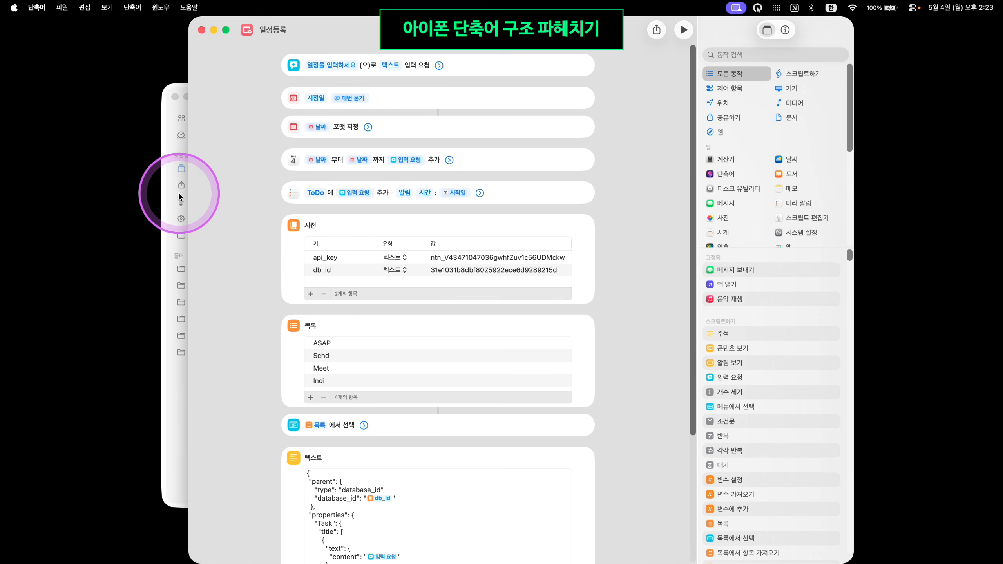
pyautogui.moveTo(182, 195); pyautogui.dragTo(118, 201)
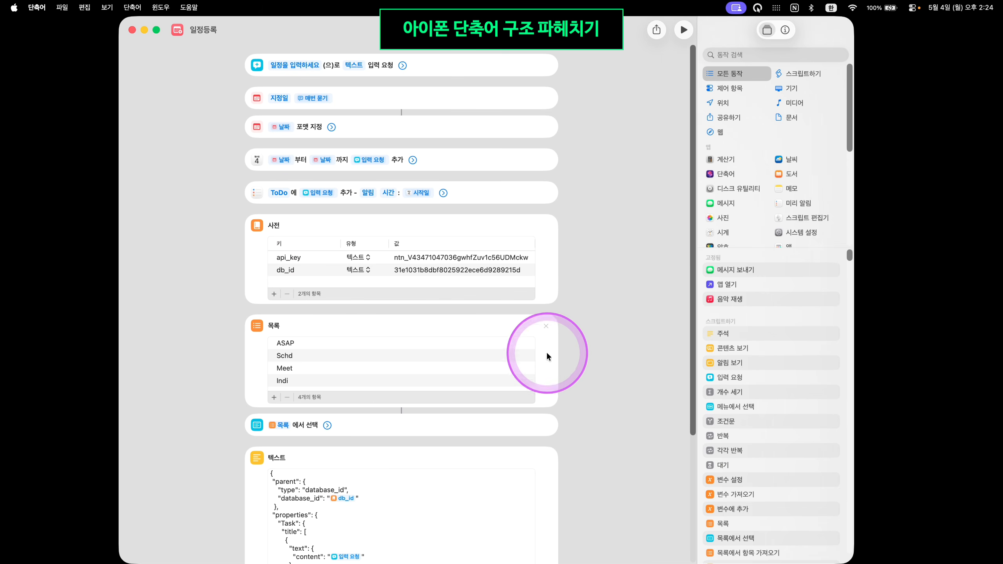
pyautogui.scroll(-5, 380, 302)
pyautogui.scroll(-3, 492, 392)
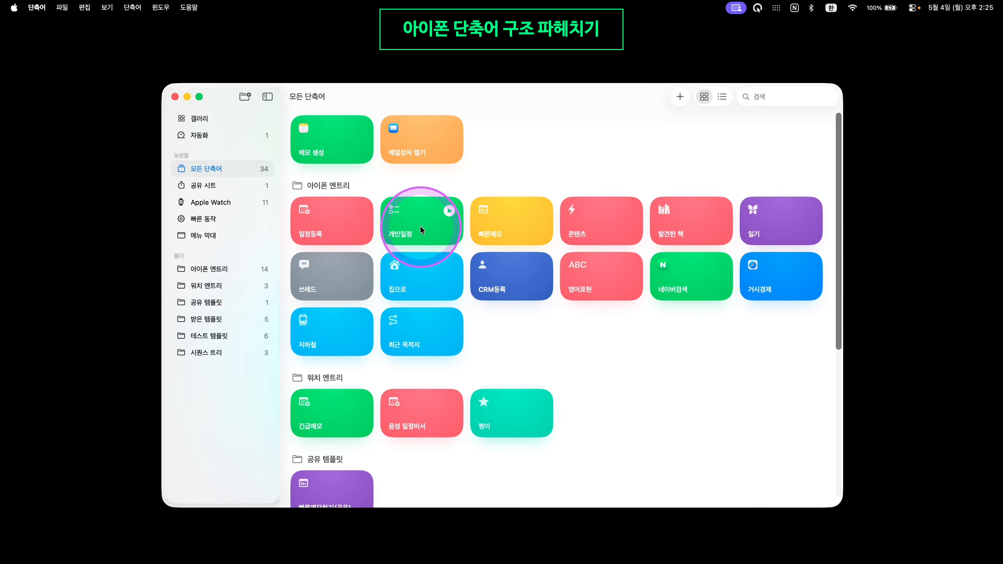
# Open 개인일정 to inspect the Indi category in its Notion JSON, then close it
pyautogui.rightClick(420, 226)
pyautogui.click(431, 245)
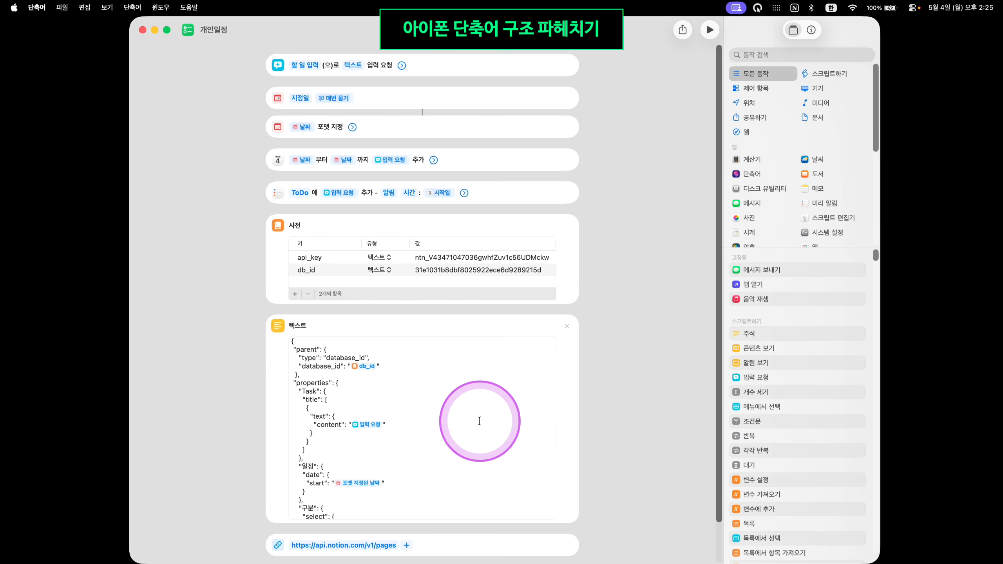
pyautogui.scroll(-2, 452, 435)
pyautogui.scroll(-2, 452, 435)
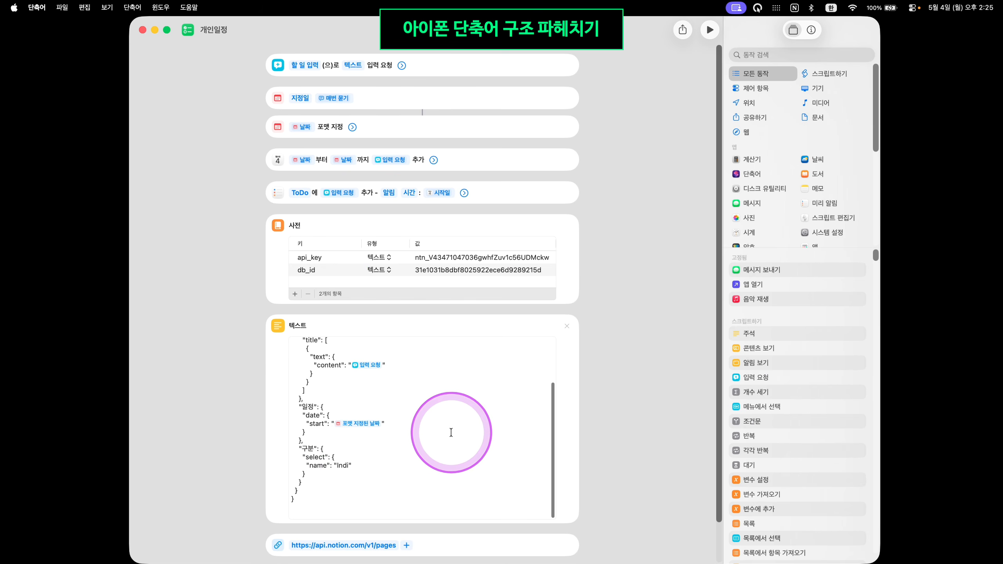
pyautogui.click(348, 467)
pyautogui.doubleClick(347, 467)
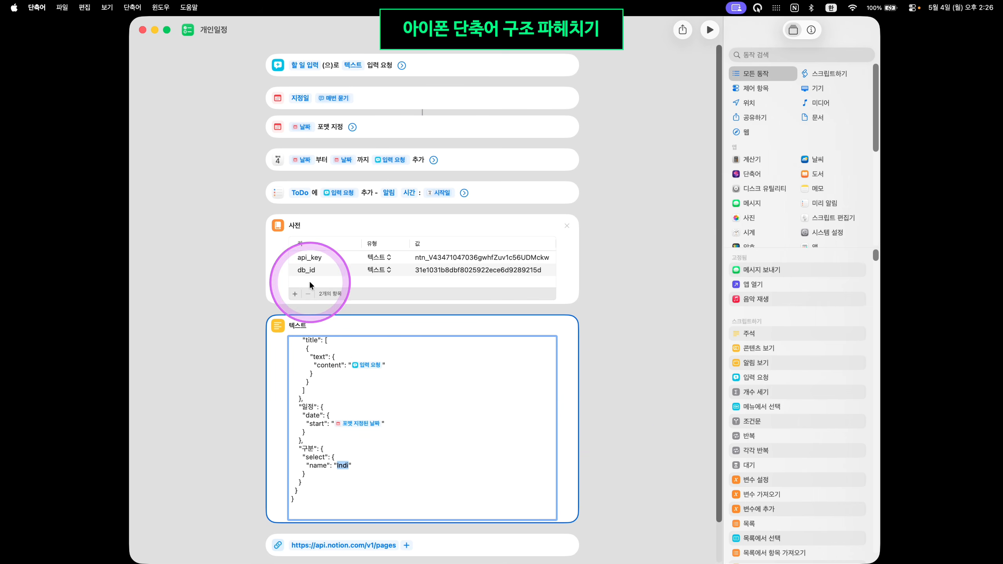
pyautogui.click(143, 29)
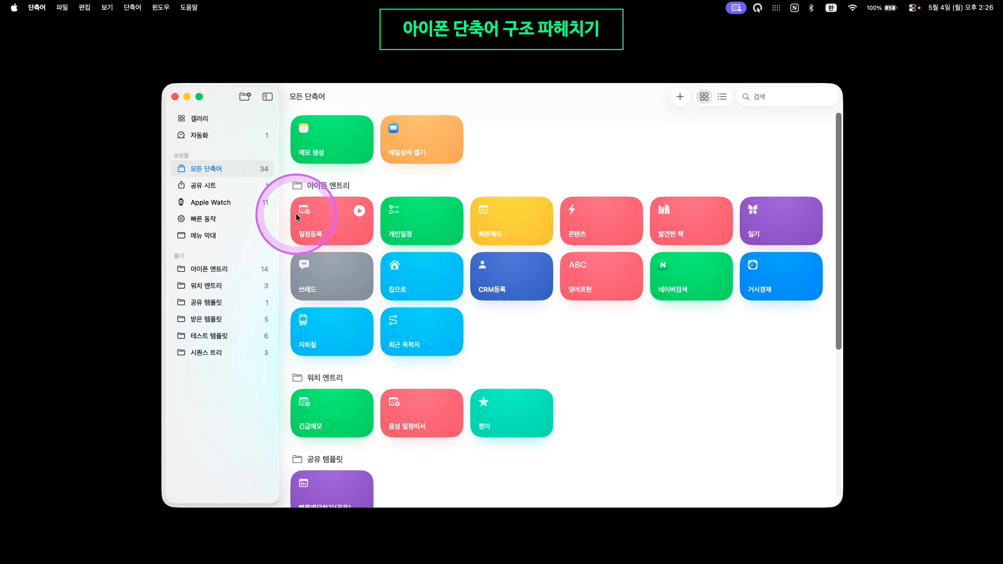
# Reopen 일정등록 maximised, then float the Calendar May 2026 month window in front
pyautogui.rightClick(331, 227)
pyautogui.click(355, 249)
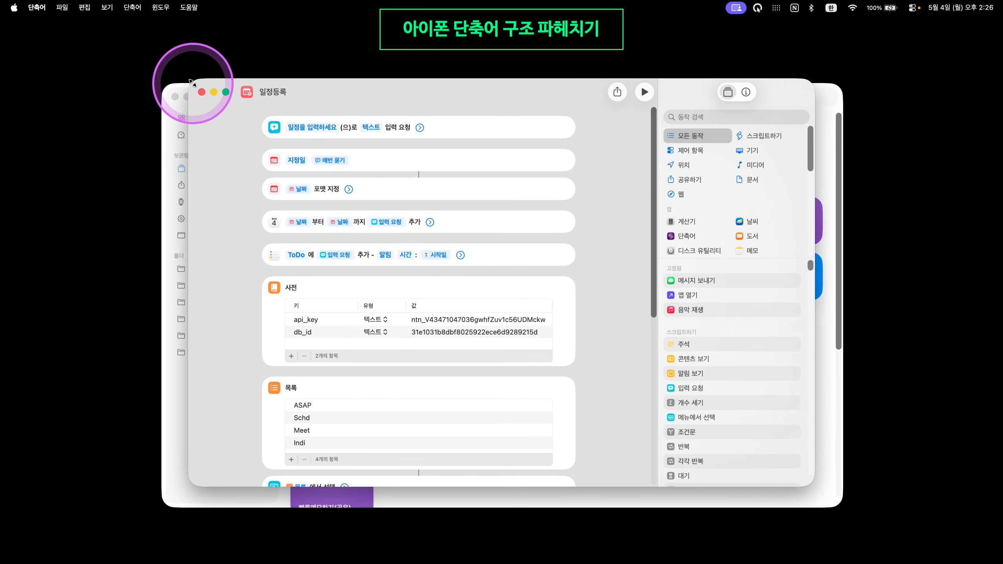
pyautogui.click(225, 92)
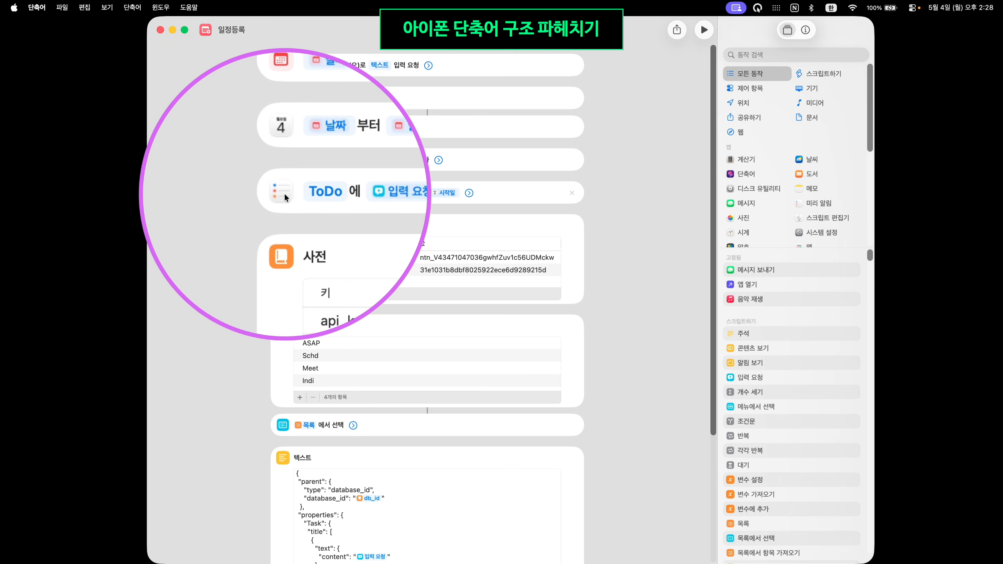
pyautogui.press('super+Tab')
pyautogui.moveTo(399, 21); pyautogui.dragTo(701, 90)
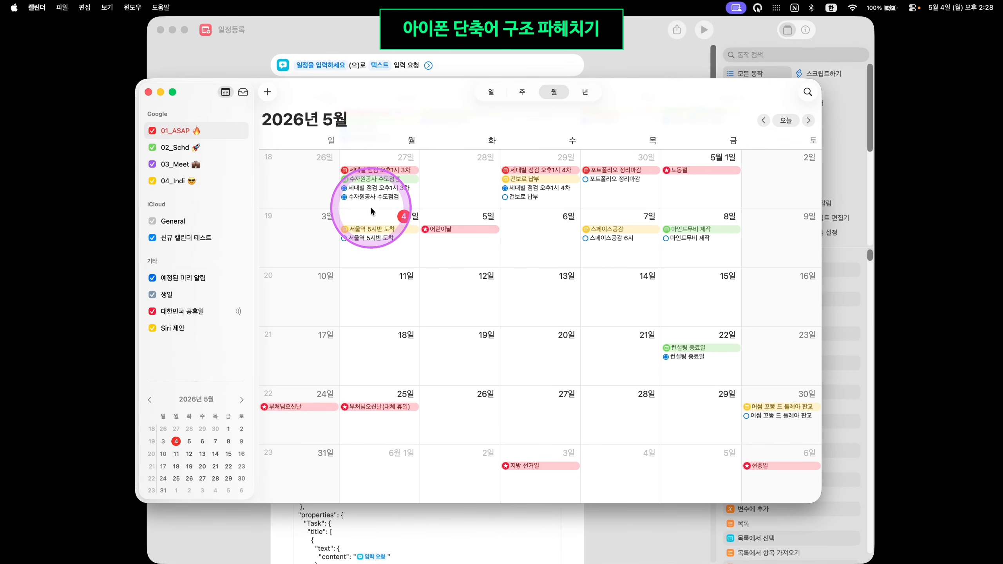
# Select the two reminders on the 27th, view Reminders' 예정 list, then return to 일정등록
pyautogui.click(363, 189)
pyautogui.click(367, 196)
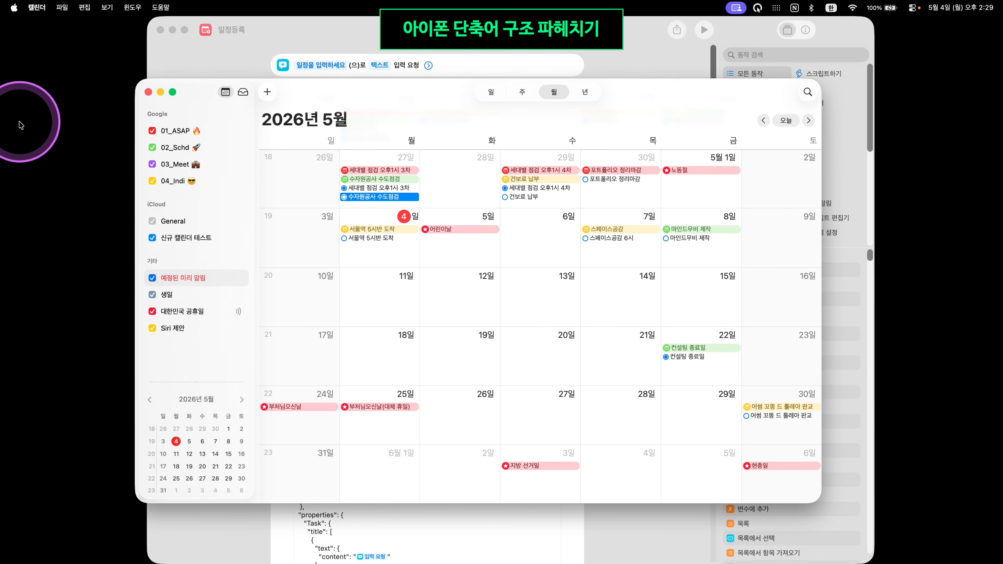
pyautogui.press('super+Tab')
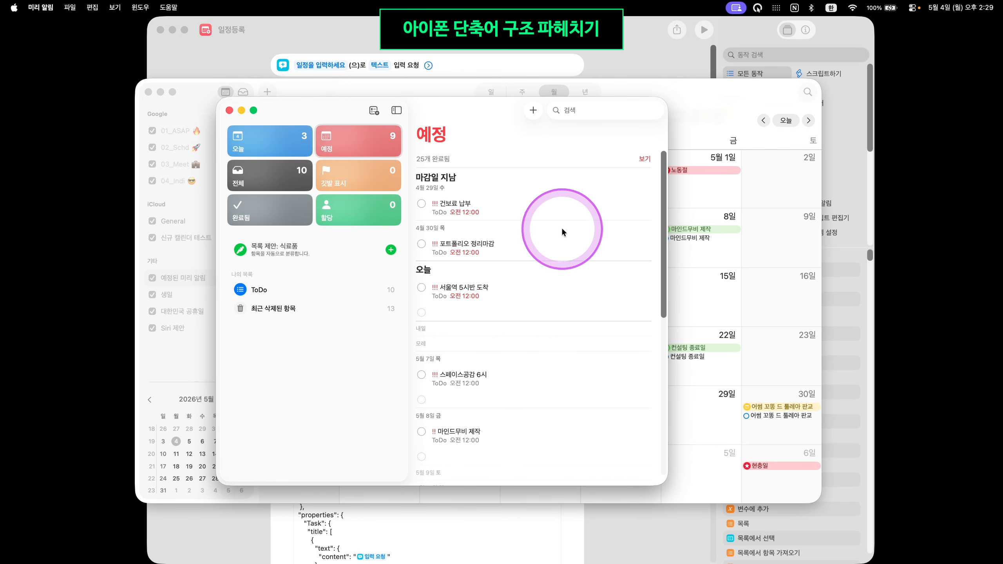
pyautogui.click(229, 110)
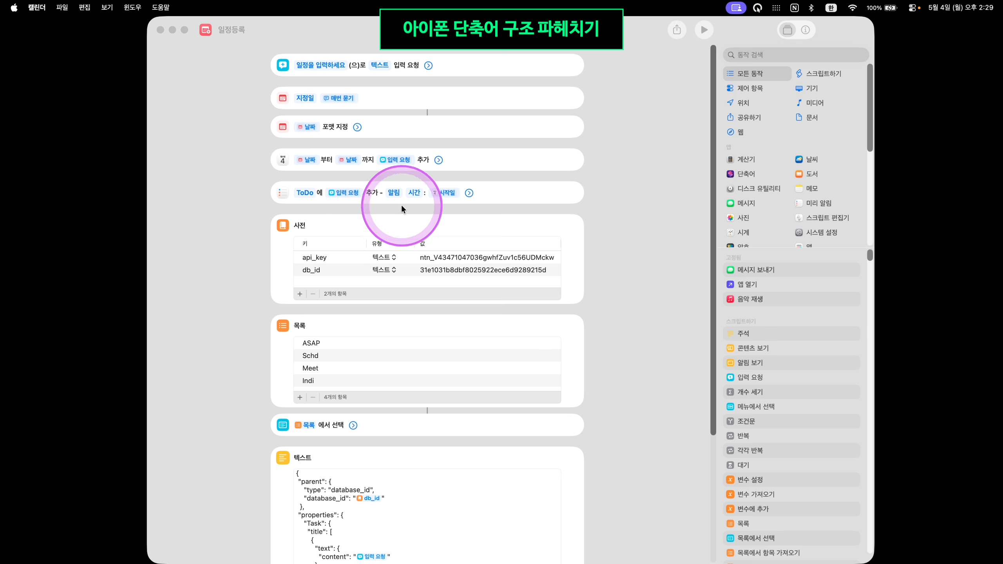
pyautogui.click(253, 247)
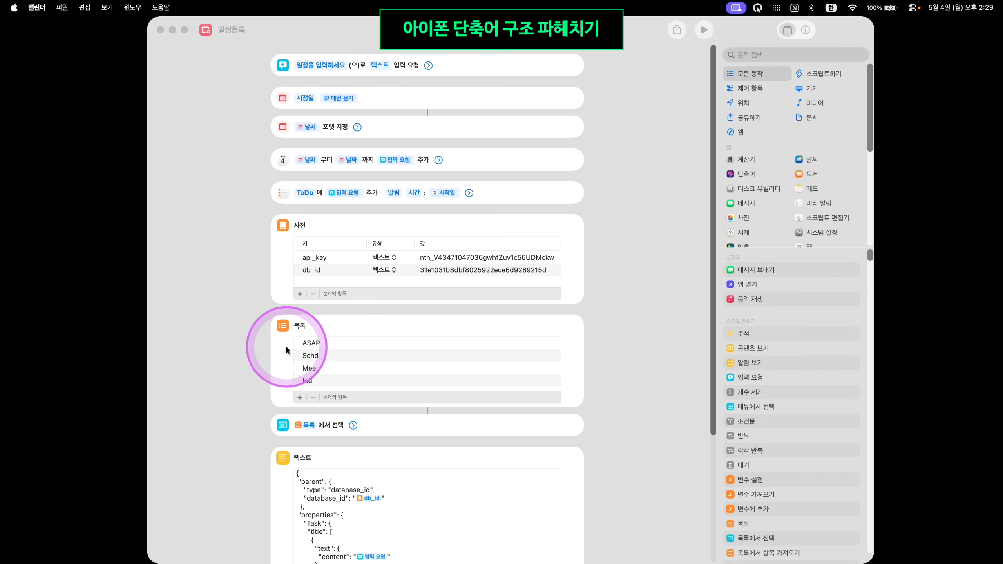
pyautogui.scroll(-2, 286, 341)
pyautogui.scroll(-1, 286, 342)
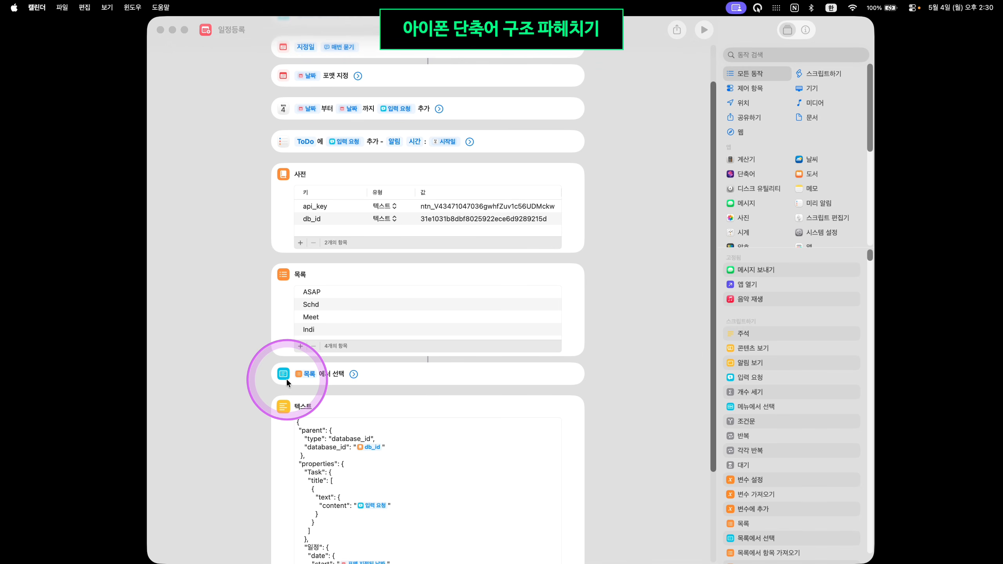
pyautogui.scroll(-6, 286, 378)
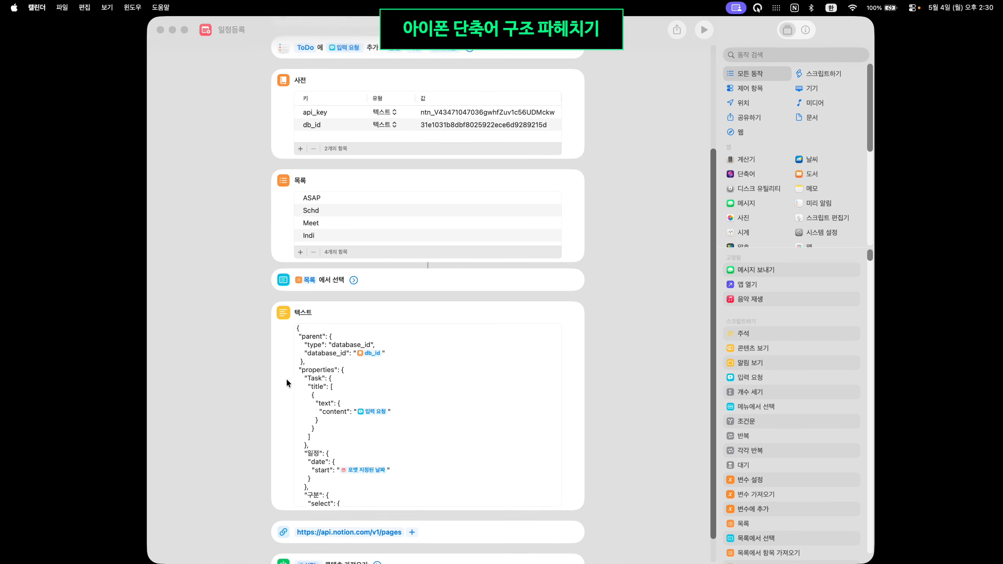
pyautogui.scroll(-1, 472, 380)
pyautogui.scroll(1, 472, 379)
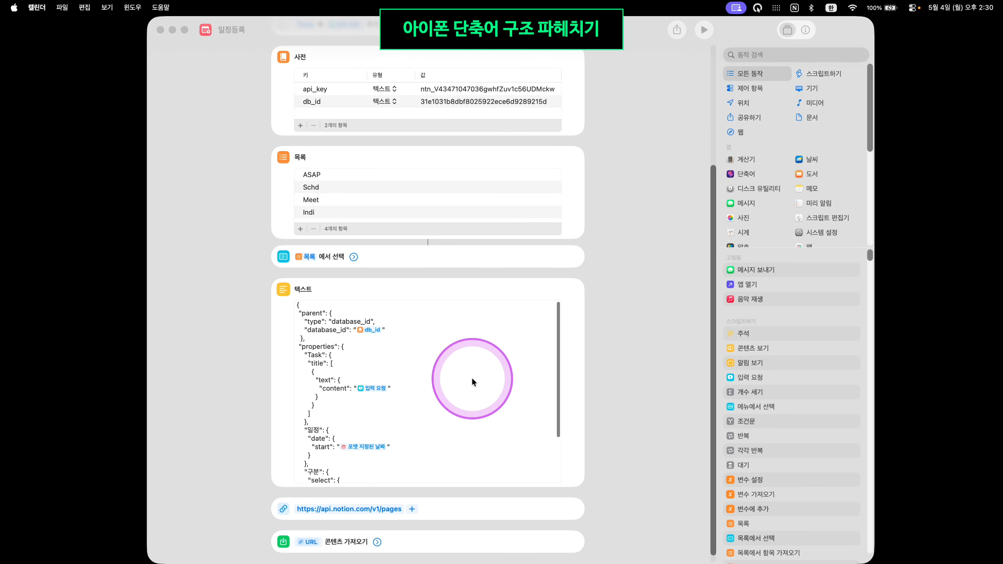
pyautogui.scroll(-1, 446, 373)
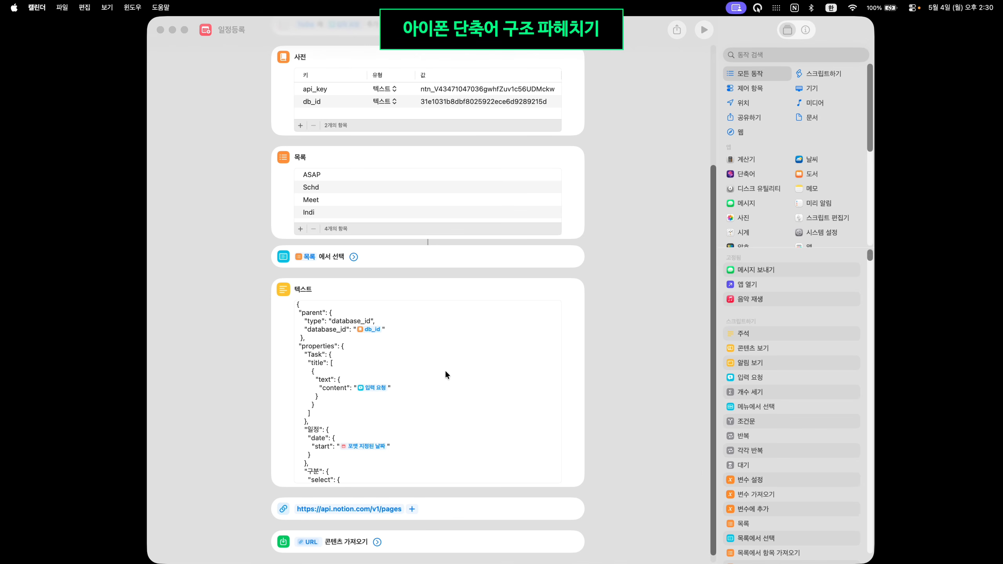
pyautogui.scroll(-5, 445, 370)
pyautogui.scroll(-1, 446, 372)
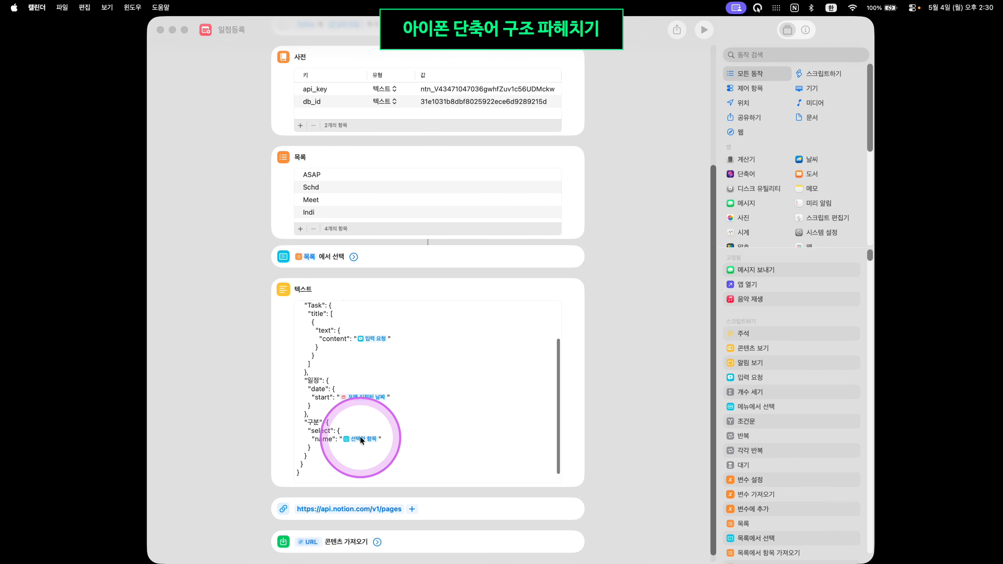
pyautogui.scroll(-1, 385, 443)
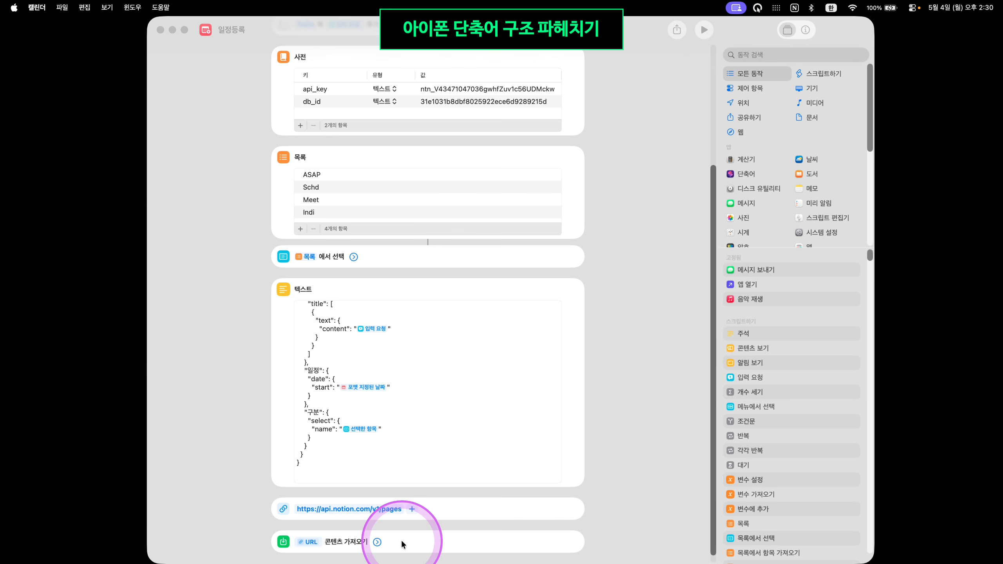
pyautogui.scroll(8, 576, 428)
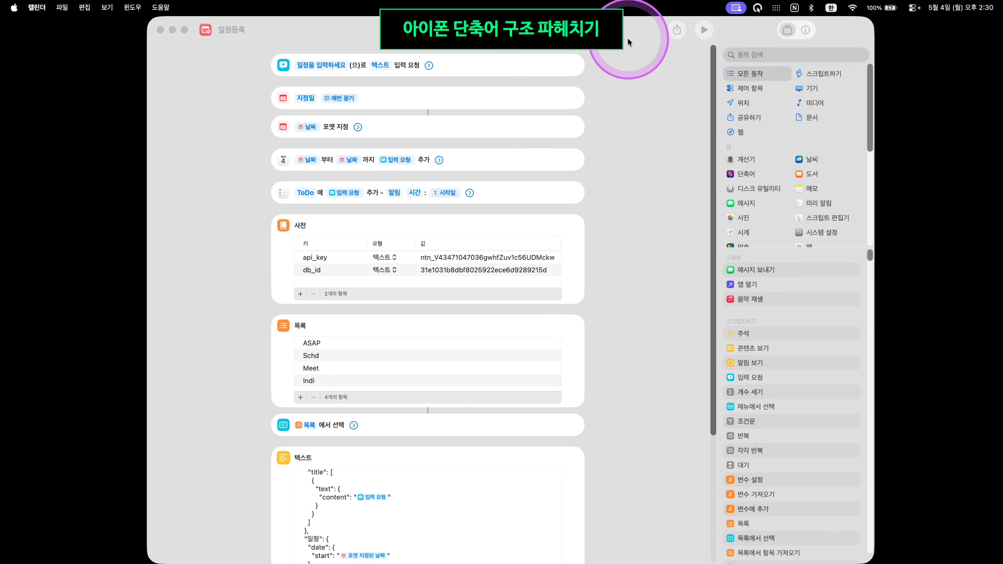
# Tile 일정등록 on the left half and open 개인일정 for editing on the right half
pyautogui.moveTo(629, 36); pyautogui.dragTo(4, 70)
pyautogui.click(717, 387)
pyautogui.rightClick(402, 216)
pyautogui.click(420, 234)
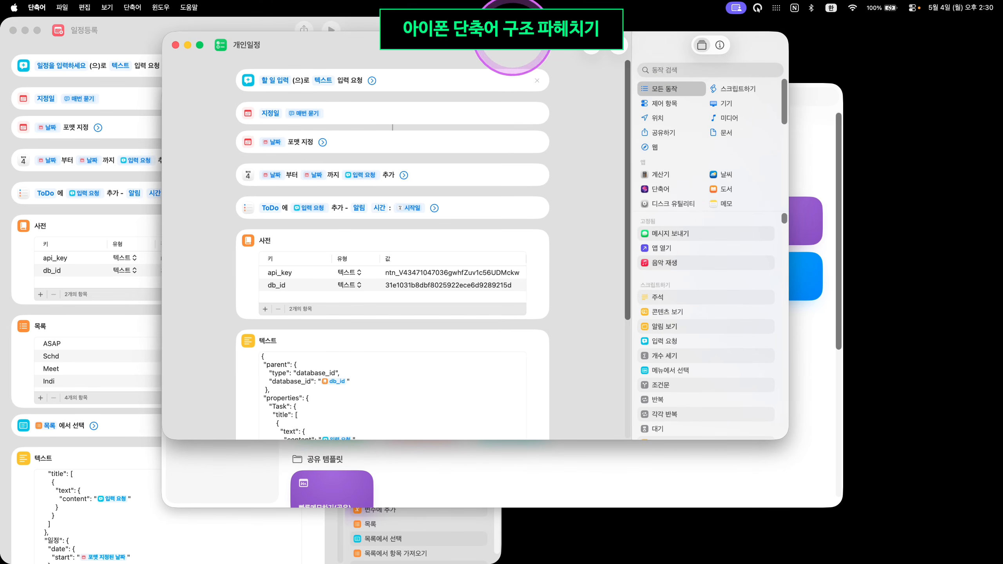
pyautogui.moveTo(514, 39); pyautogui.dragTo(1002, 94)
pyautogui.click(417, 49)
pyautogui.click(354, 420)
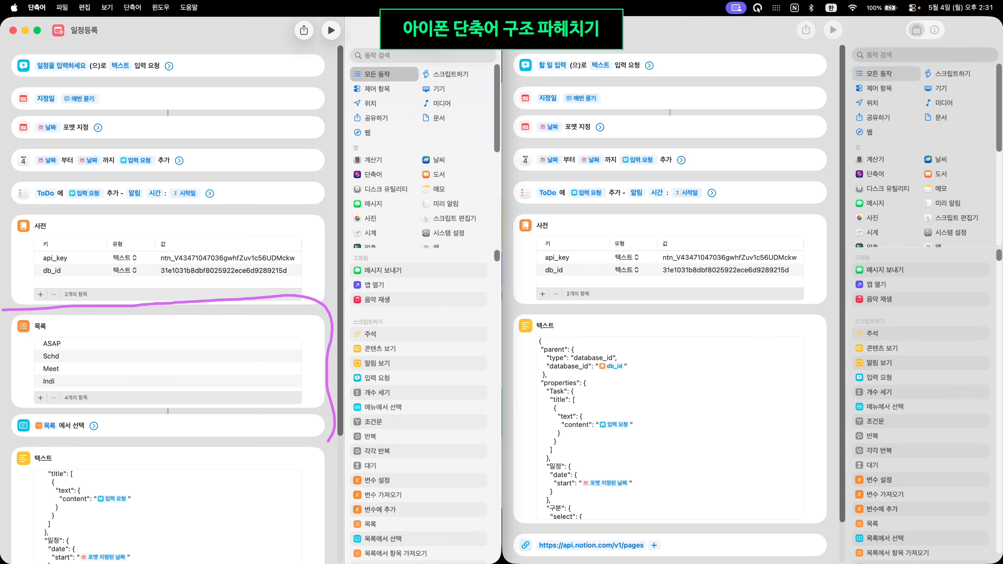
# Scroll through both shortcuts to compare them, noting 개인일정's fixed 'Indi' 구분 in its Notion JSON
pyautogui.moveTo(97, 449); pyautogui.dragTo(369, 446)
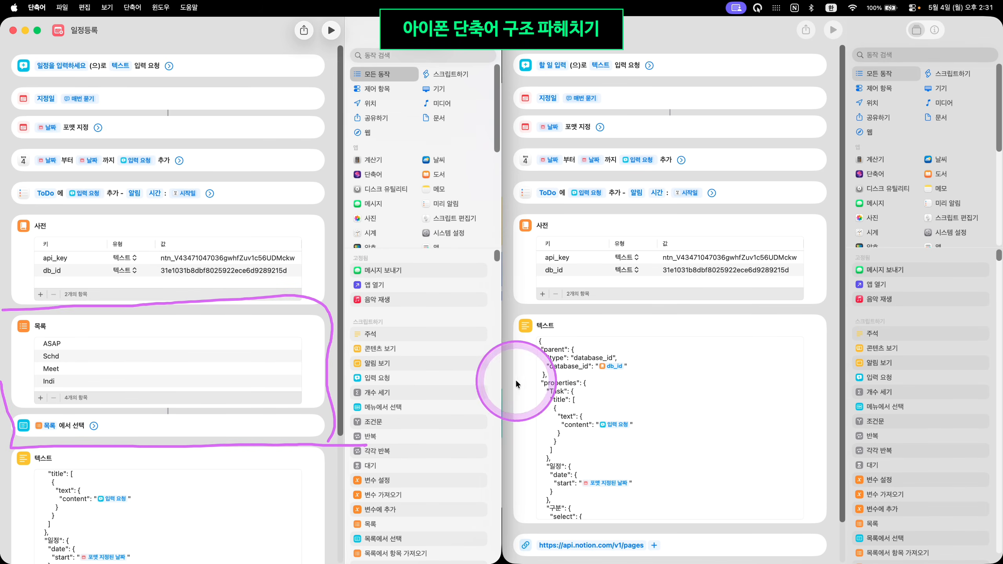
pyautogui.scroll(-1, 579, 333)
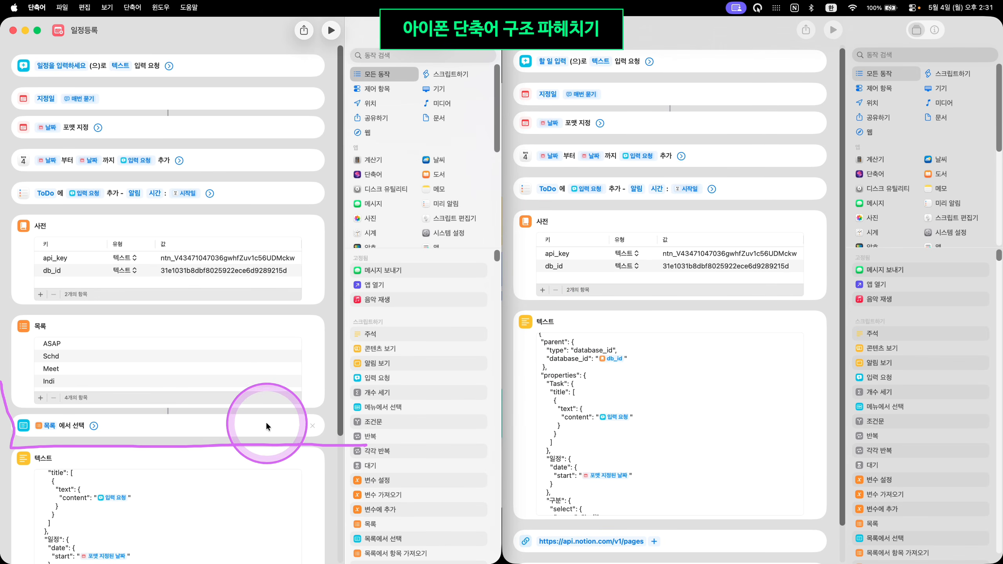
pyautogui.scroll(-5, 715, 376)
pyautogui.scroll(5, 690, 387)
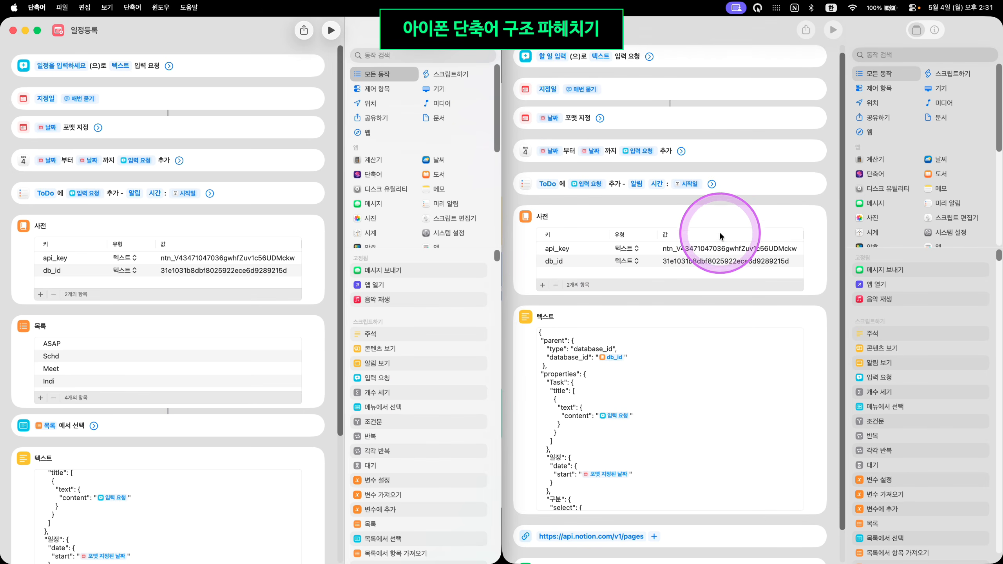
pyautogui.scroll(1, 652, 103)
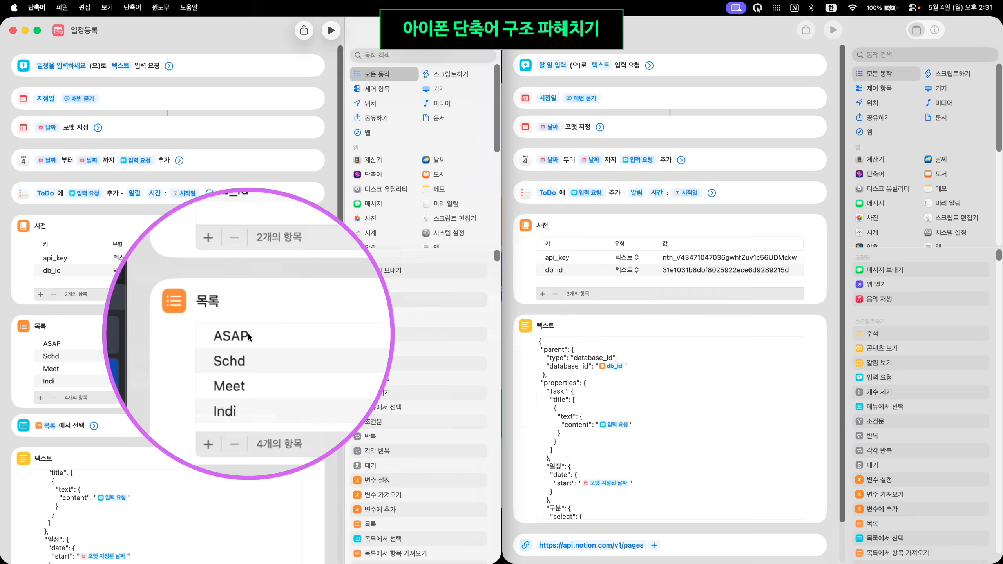
pyautogui.scroll(-3, 633, 420)
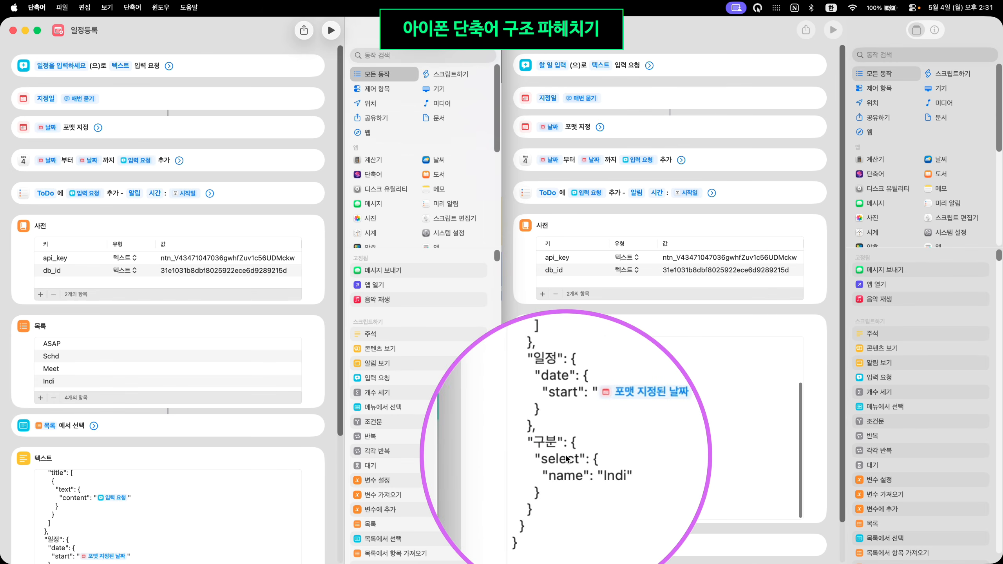
pyautogui.click(585, 467)
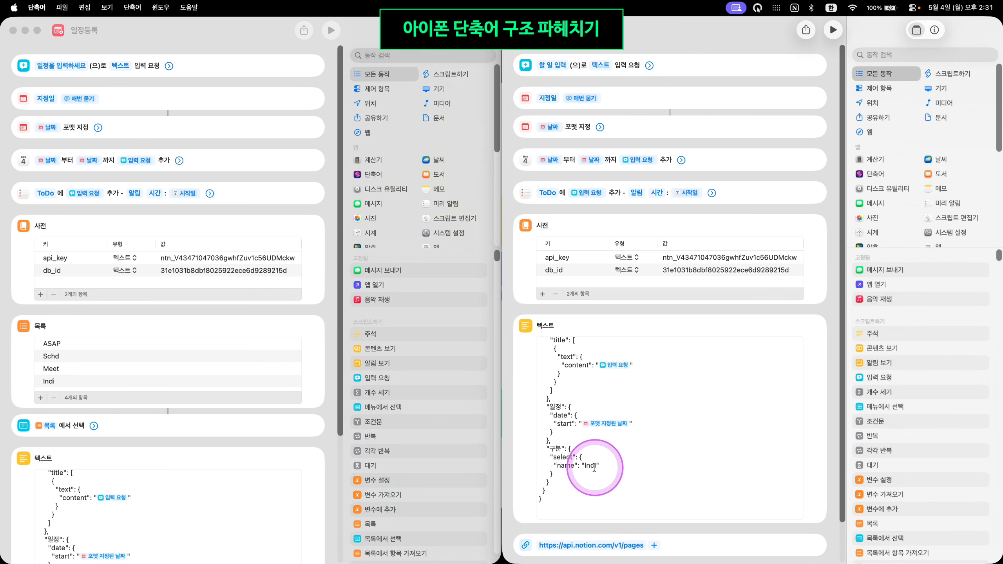
pyautogui.moveTo(585, 467); pyautogui.dragTo(597, 469)
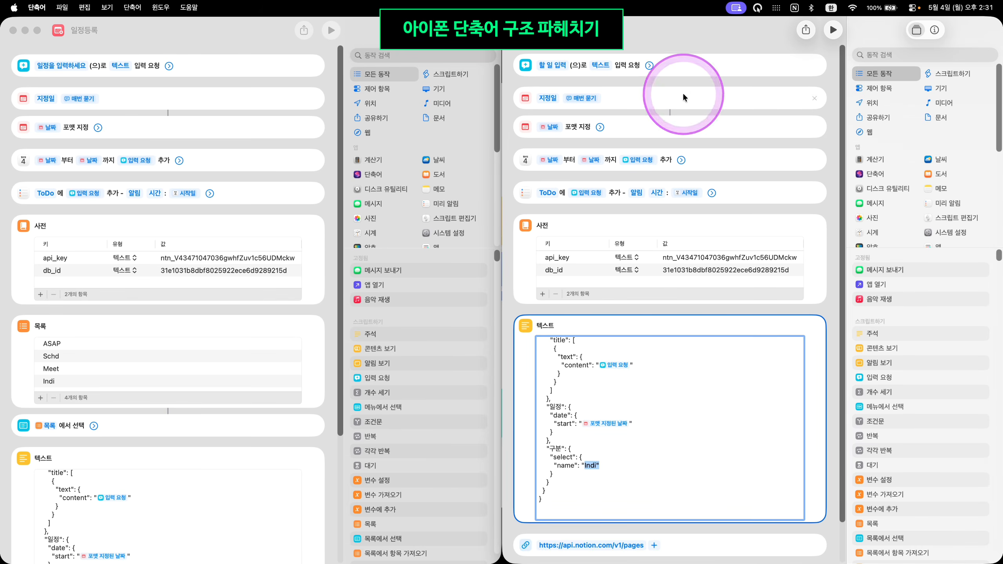
pyautogui.click(685, 391)
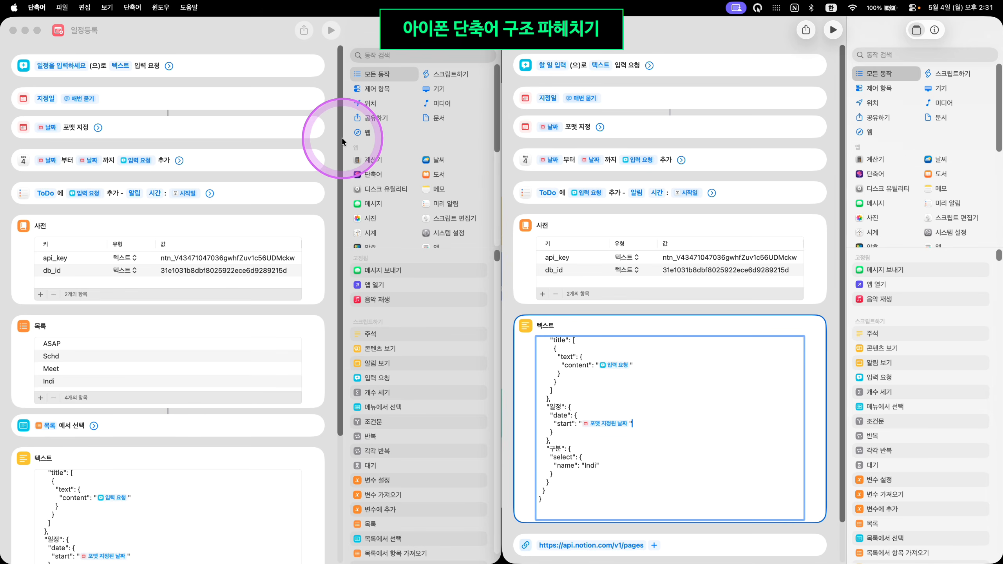
pyautogui.click(695, 451)
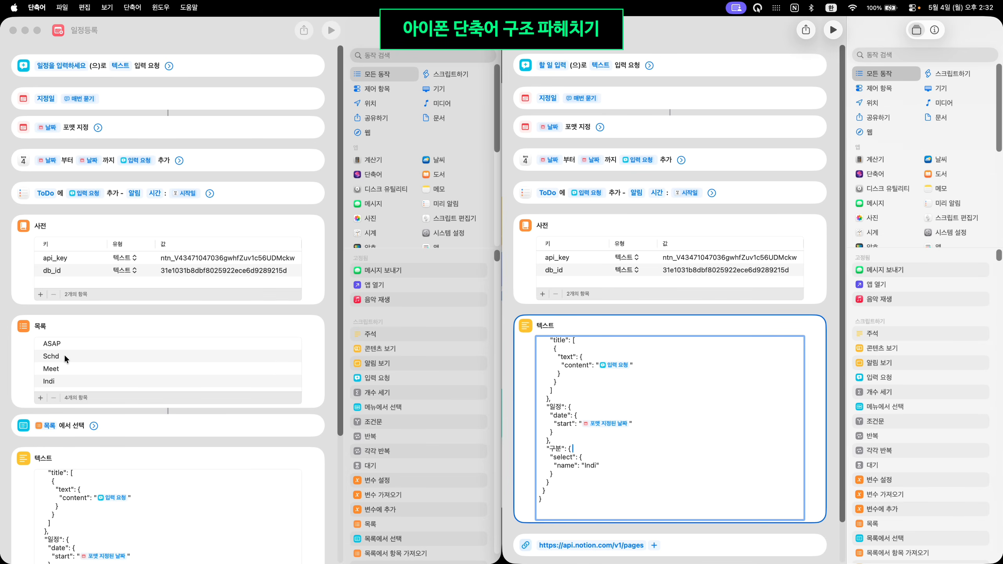
pyautogui.click(468, 145)
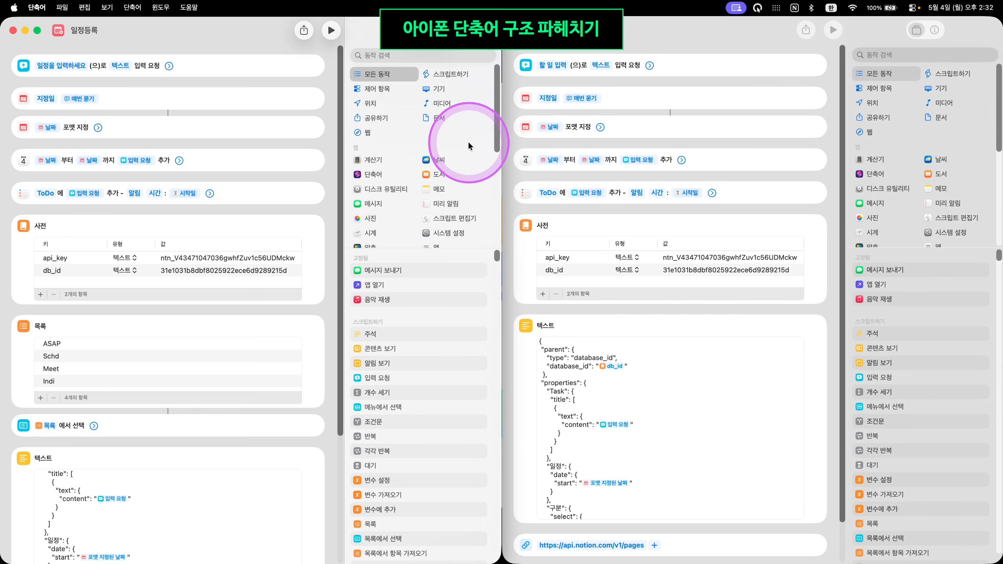
pyautogui.click(471, 82)
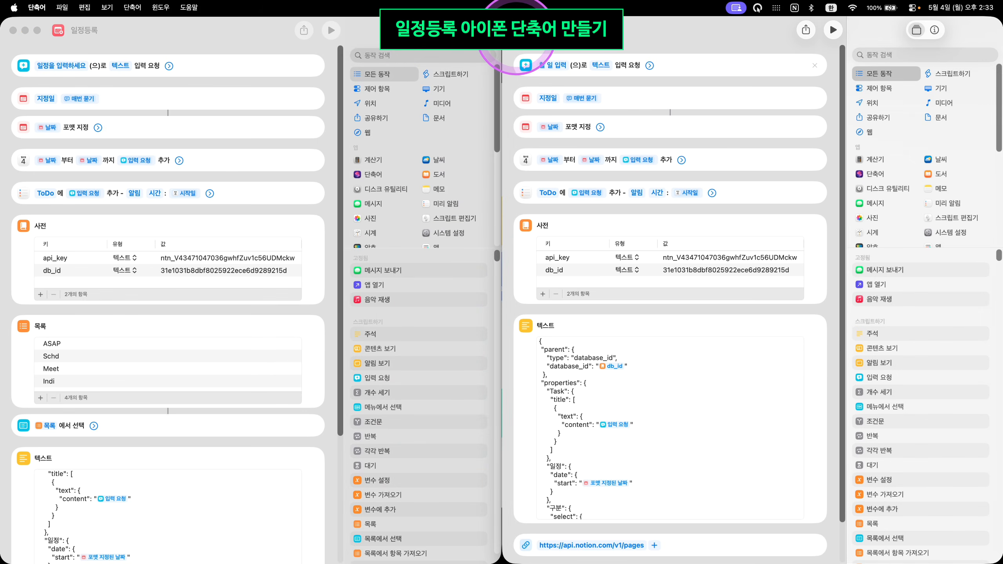
# Close 개인일정, move 일정등록 to the right half, and open iPhone Mirroring on the left
pyautogui.click(515, 30)
pyautogui.moveTo(237, 24); pyautogui.dragTo(968, 70)
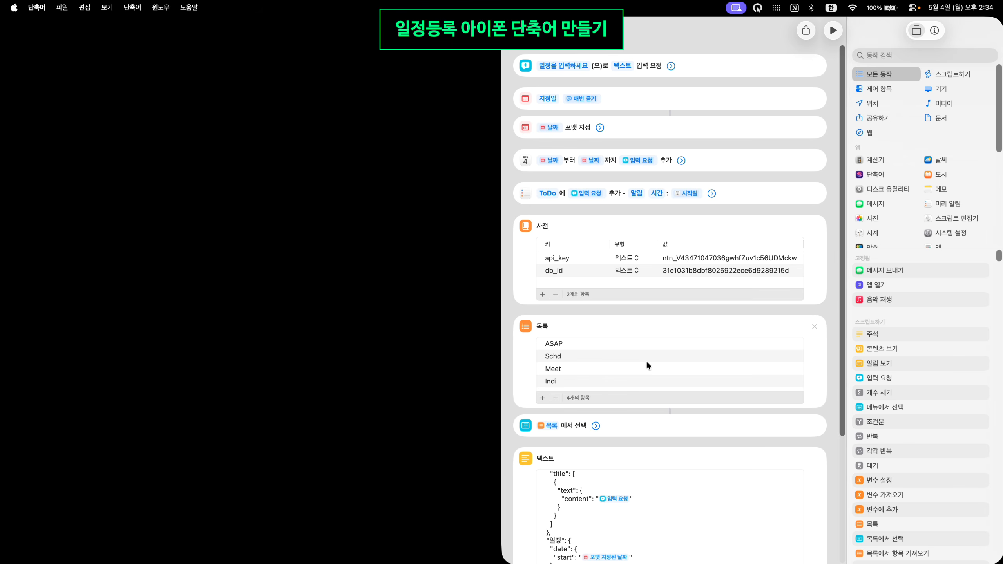
pyautogui.click(648, 174)
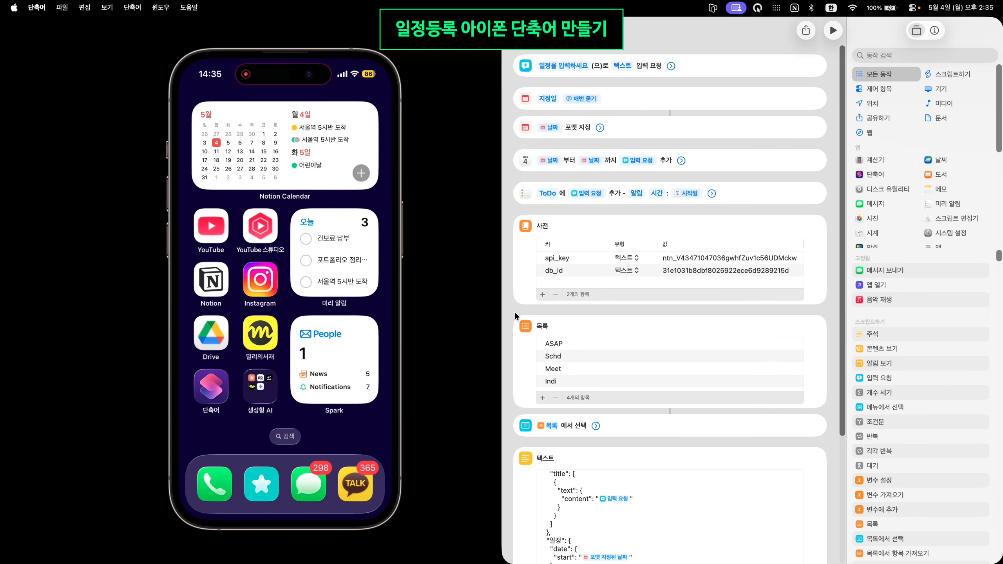
# On the mirrored iPhone, add an 입력 요청 prompt '일정을 입력해주세요' and an ask-each-time 지정일 date
pyautogui.click(450, 159)
pyautogui.click(457, 271)
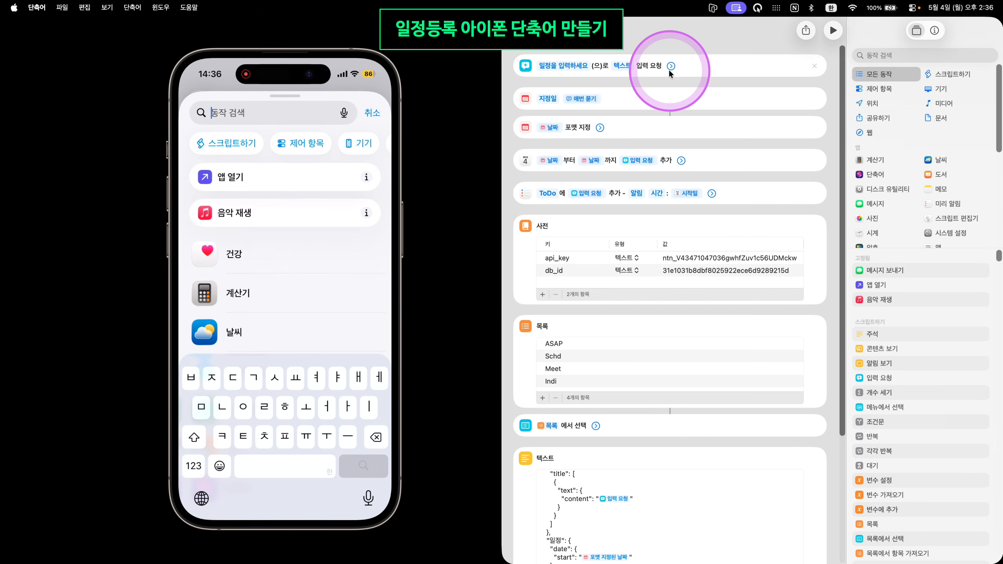
pyautogui.write('입')
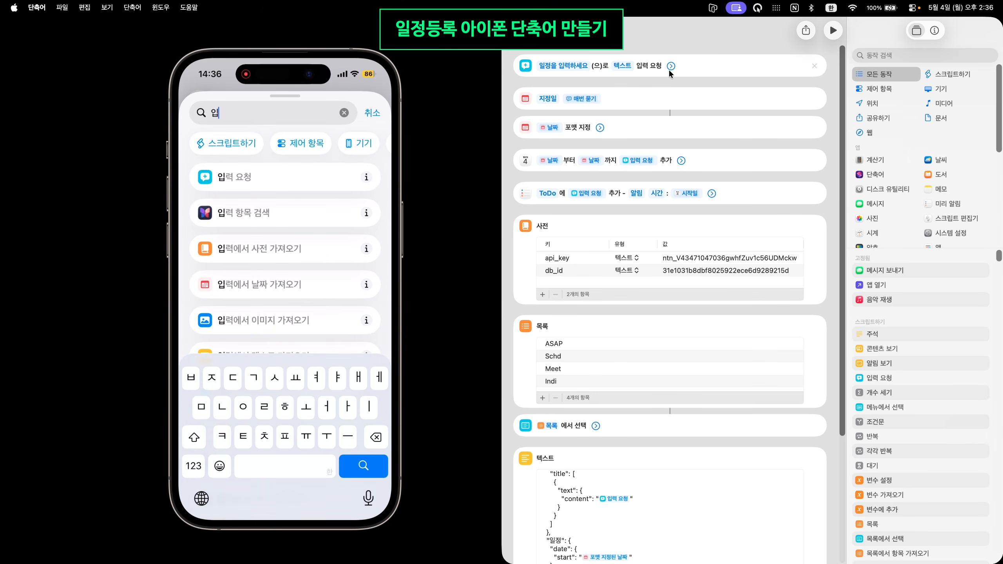
pyautogui.write('력')
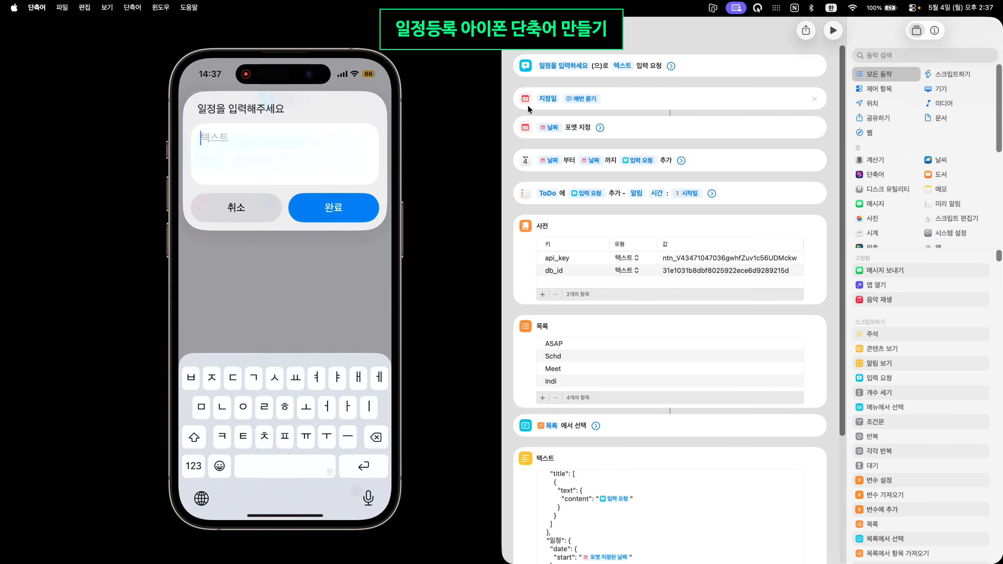
pyautogui.write('ㅂ')
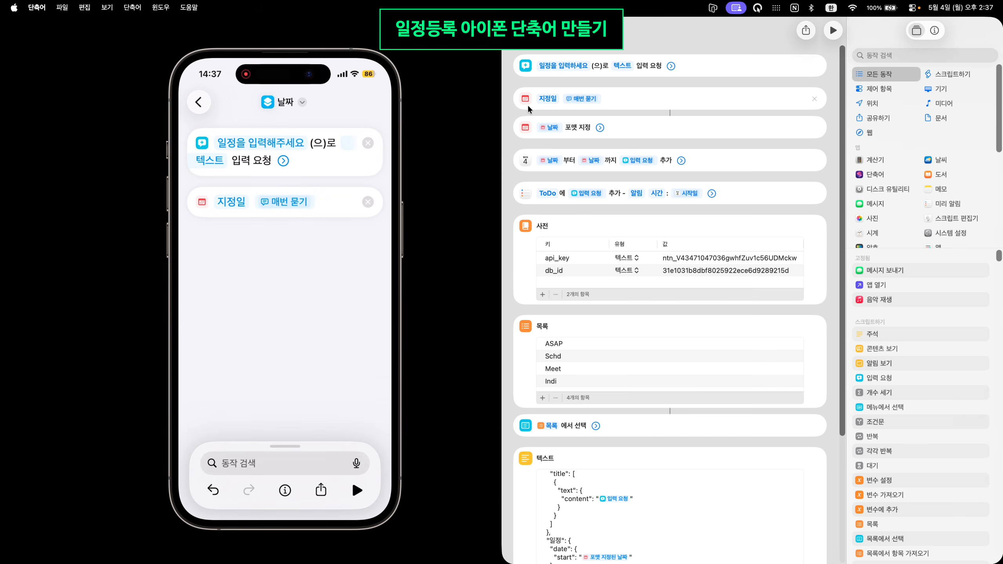
pyautogui.click(535, 124)
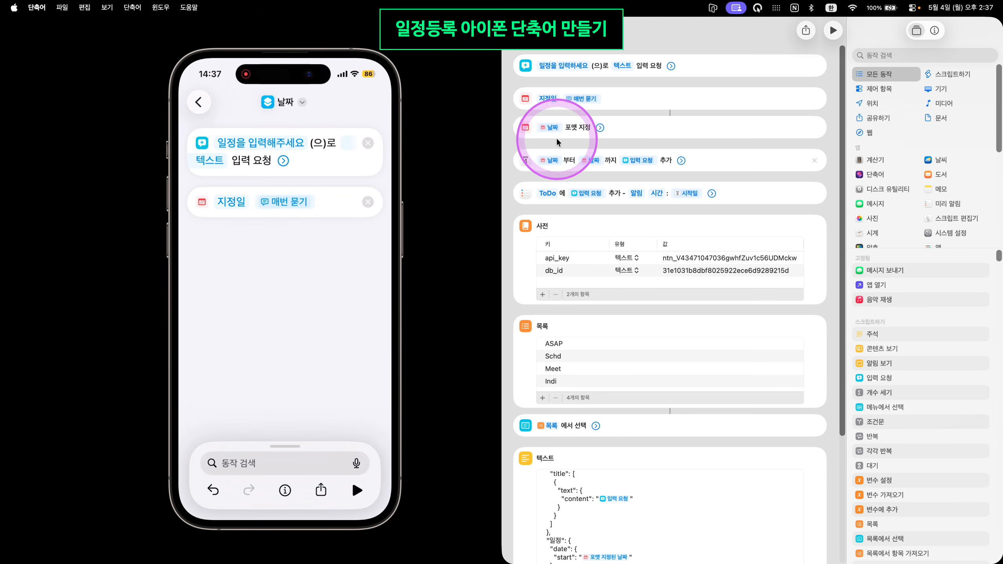
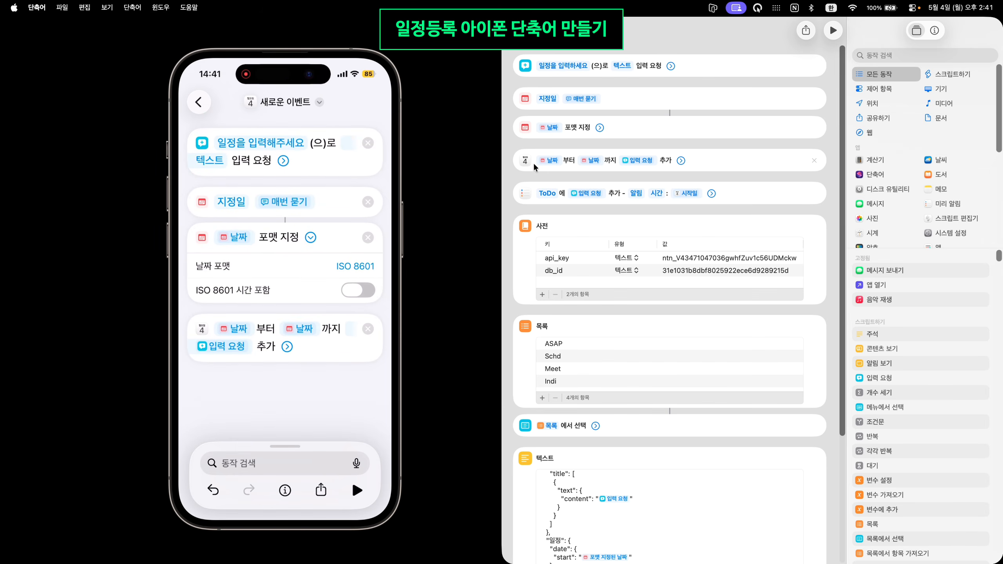
# Search the iPhone shortcut's actions for 사전 to add a Dictionary step
pyautogui.write('사전')
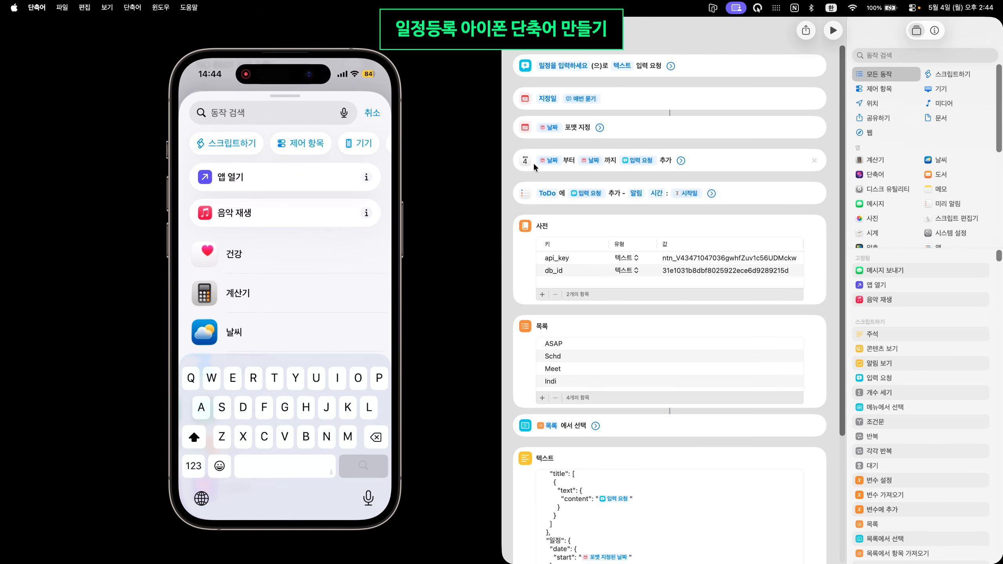
# Add the 목록에서 선택 (Choose from List) action to the iPhone shortcut
pyautogui.write('목록')
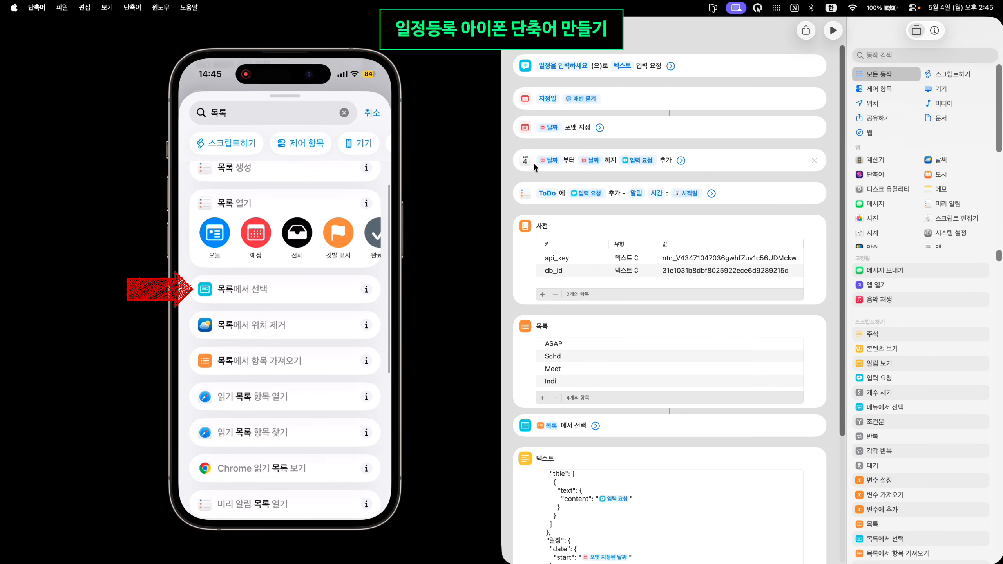
pyautogui.click(242, 289)
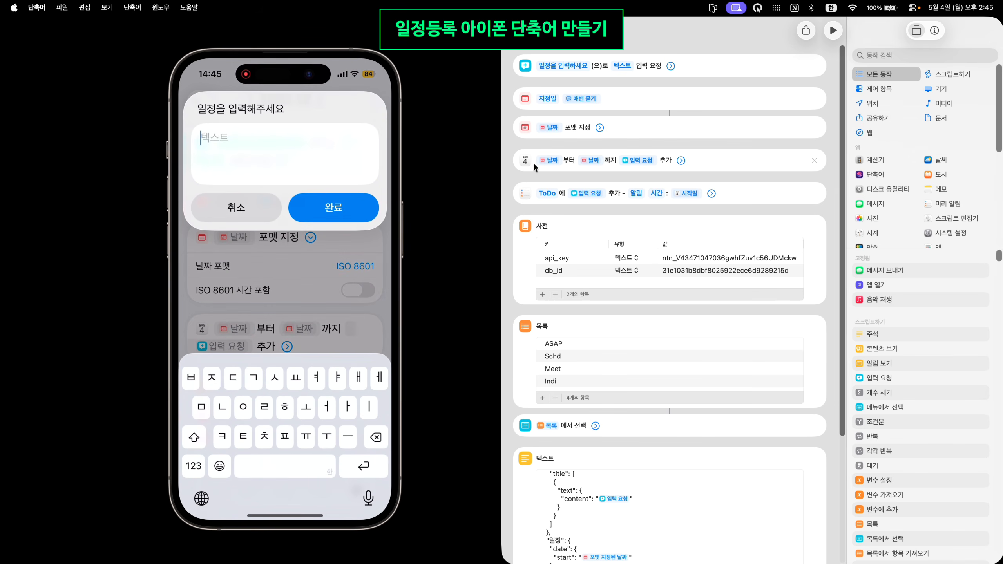
# Run the shortcut with event 테스트 on 5 May 2026 and review the new event sheet
pyautogui.write('테스트')
pyautogui.click(334, 207)
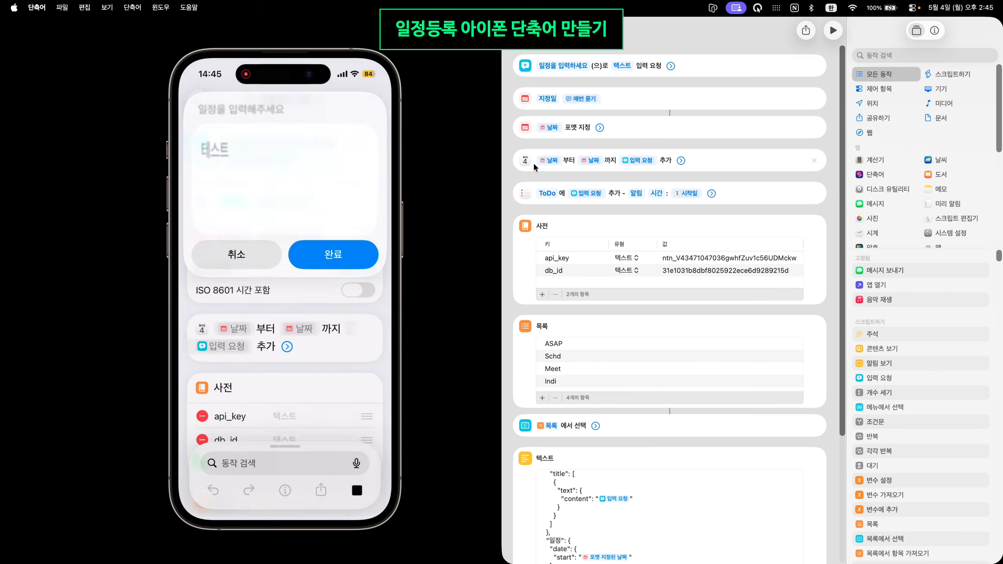
pyautogui.click(257, 172)
pyautogui.click(333, 323)
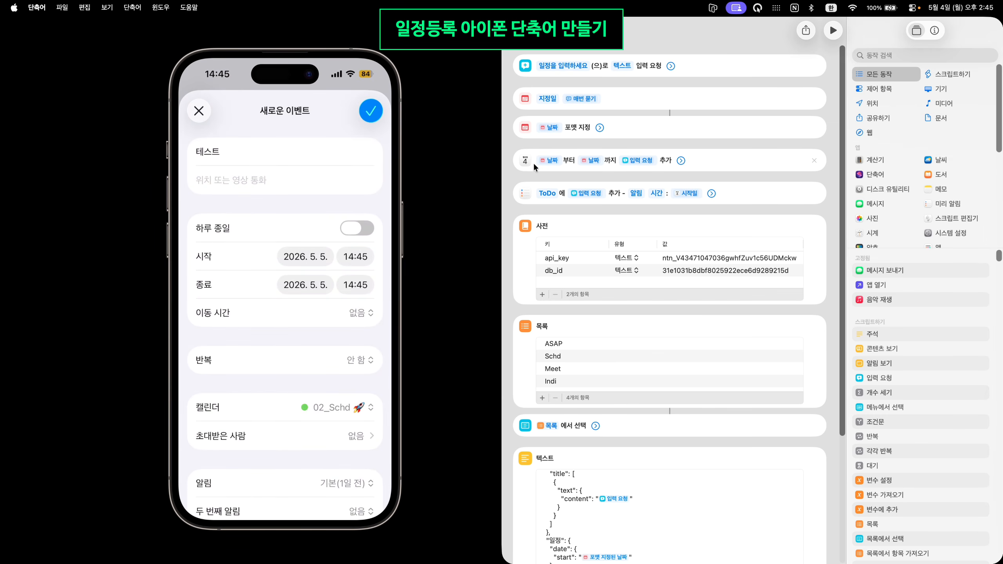
pyautogui.scroll(-3, 285, 316)
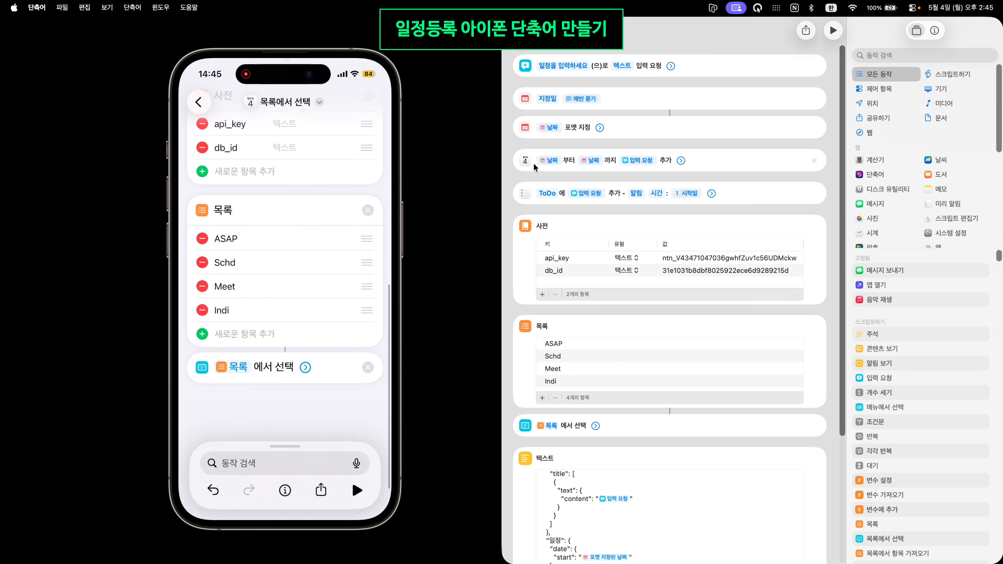
# Scroll the Mac shortcut down to its JSON text, Notion API URL and fetch-contents steps
pyautogui.click(687, 426)
pyautogui.moveTo(838, 398); pyautogui.dragTo(849, 525)
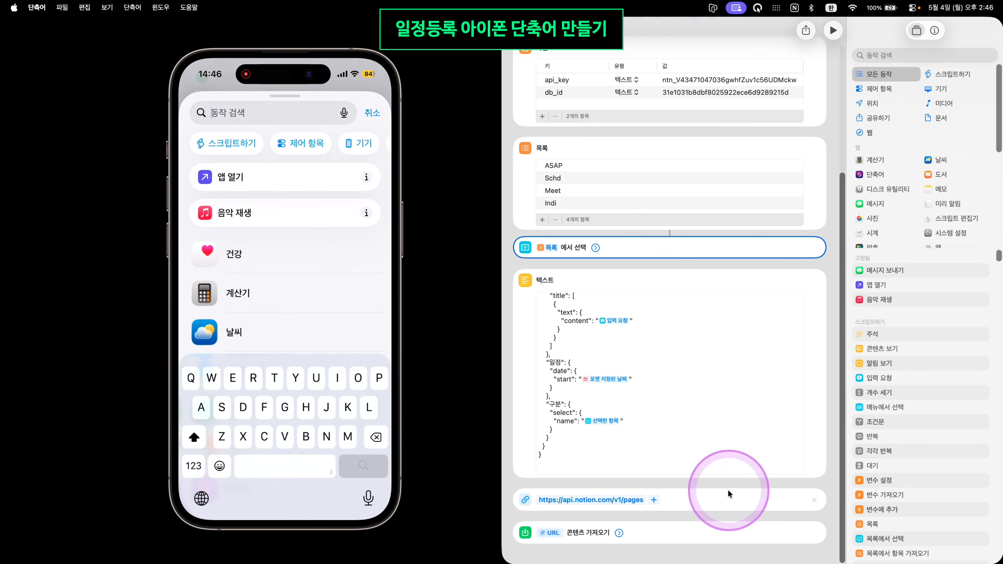
# Add Text, URL and Get Contents of URL actions on the iPhone, then close the Mac editor
pyautogui.write('Ur')
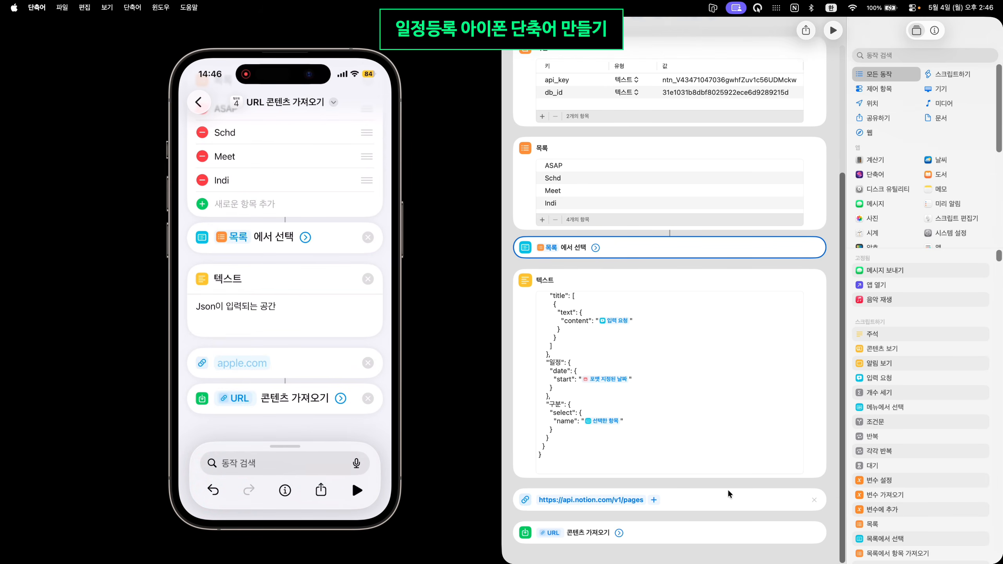
pyautogui.click(627, 482)
pyautogui.click(626, 482)
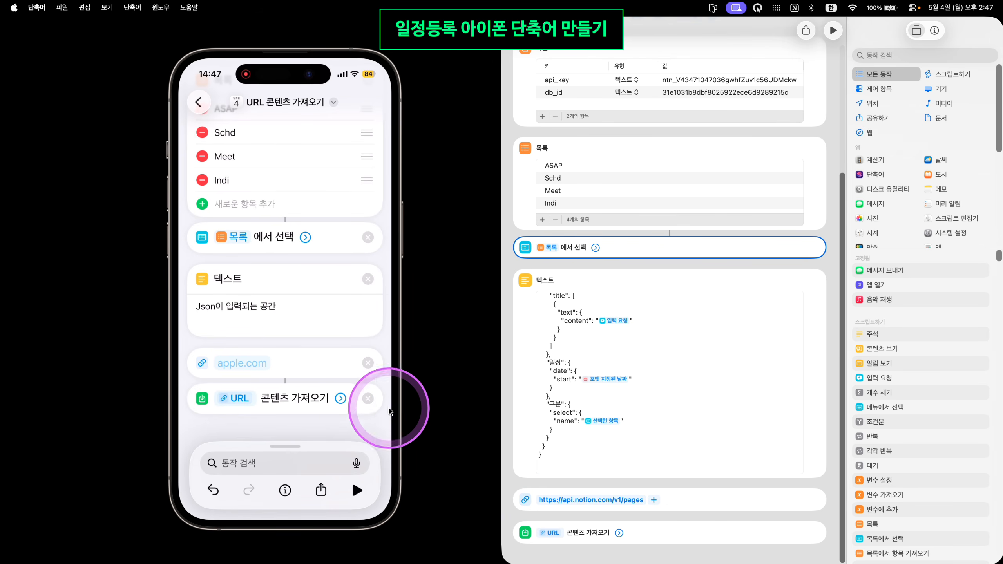
pyautogui.scroll(10, 407, 412)
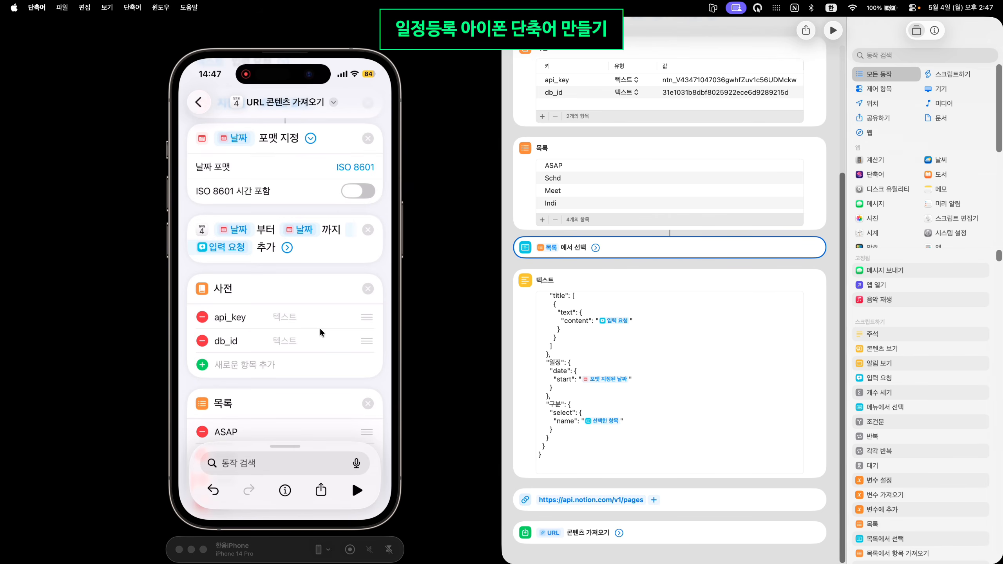
pyautogui.click(527, 30)
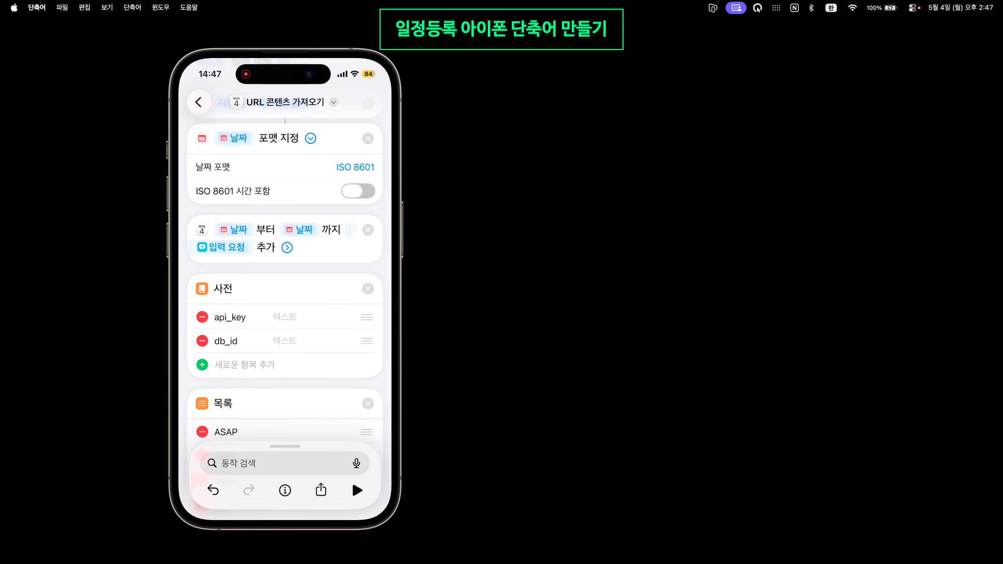
# Copy the view link of the 전체일정DB database in Notion
pyautogui.press('super+Tab')
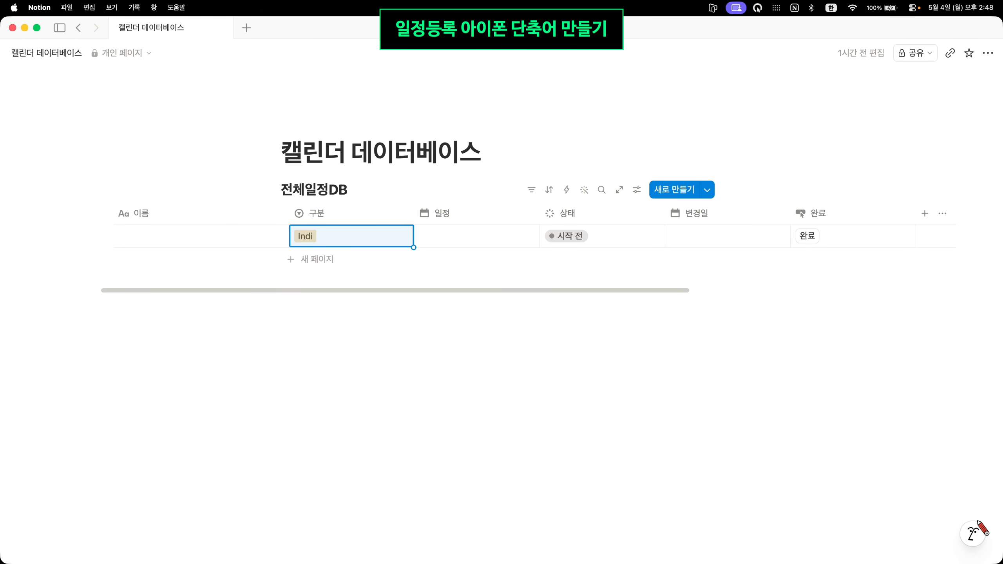
pyautogui.hotkey('ctrl', 'Left')
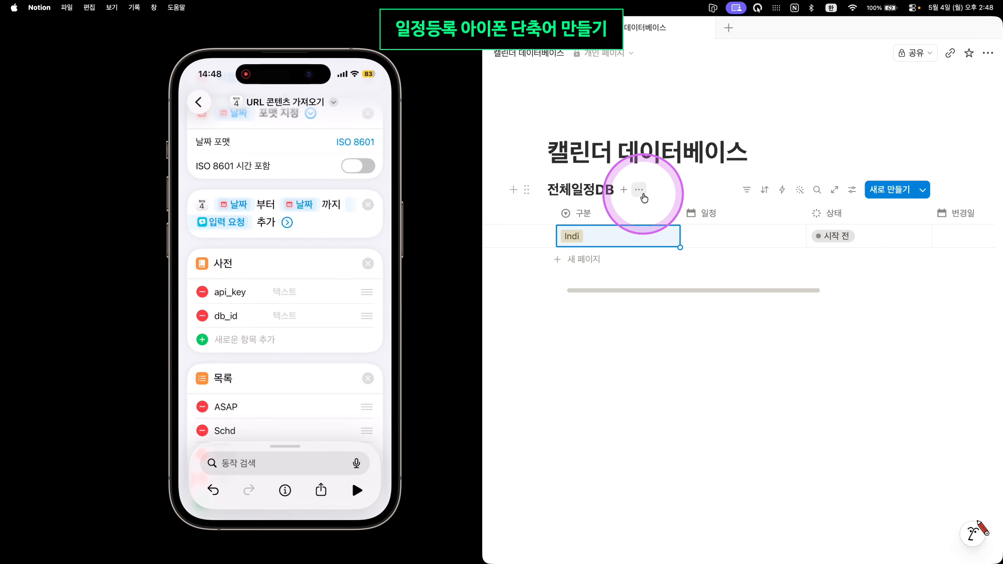
pyautogui.click(640, 190)
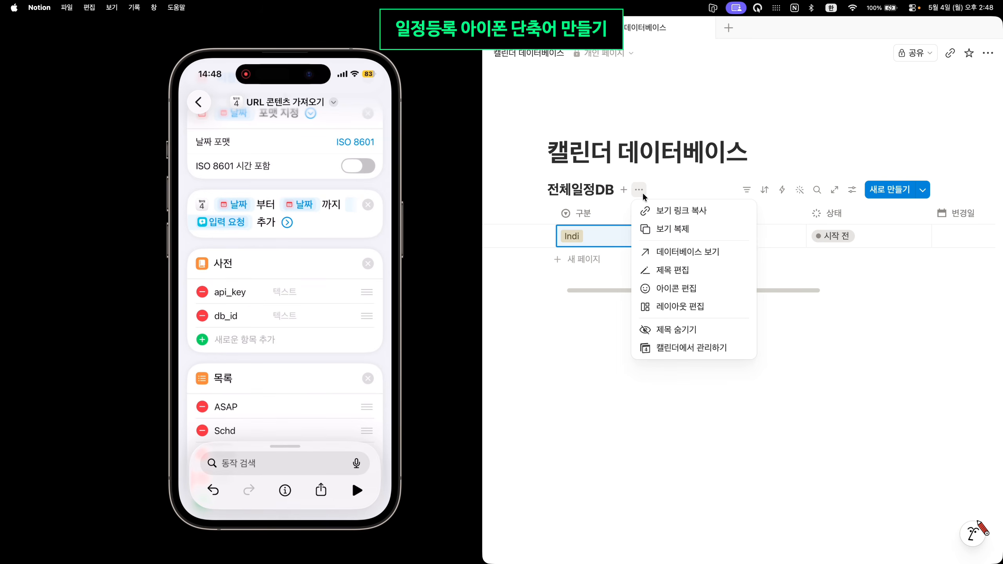
pyautogui.click(662, 218)
# Paste the link as a plain URL on the page and trim it to just the database ID
pyautogui.click(592, 367)
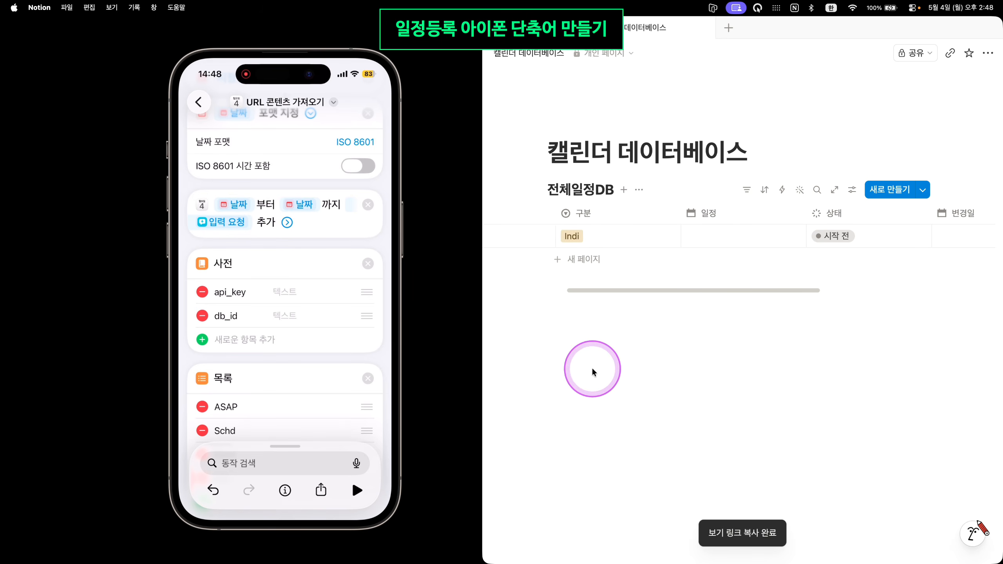
pyautogui.click(618, 349)
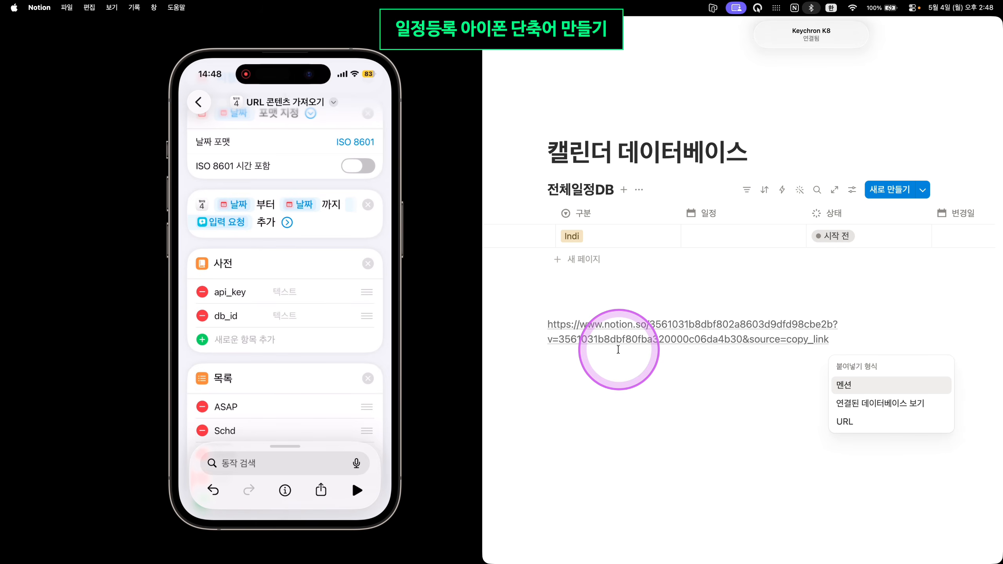
pyautogui.click(869, 421)
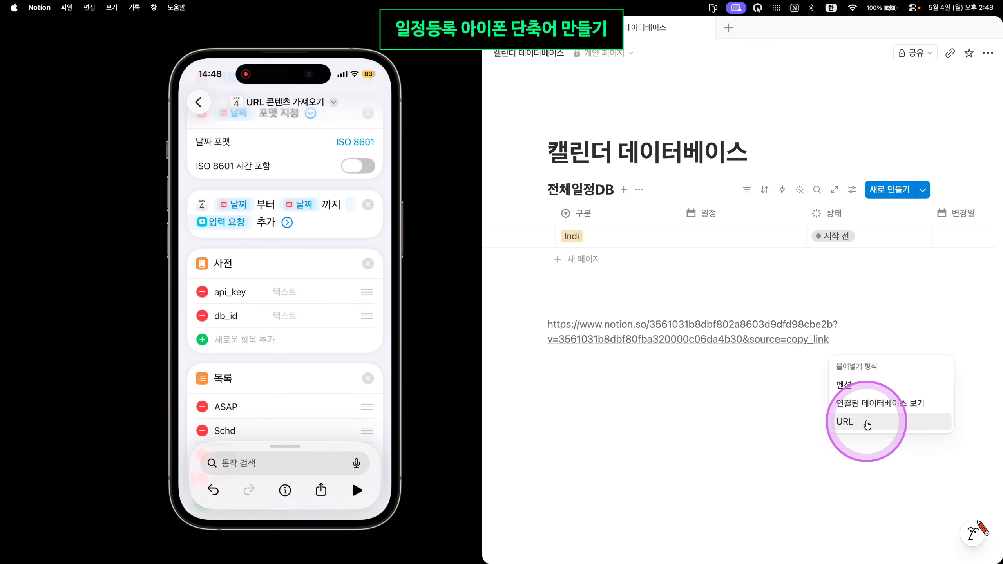
pyautogui.click(723, 393)
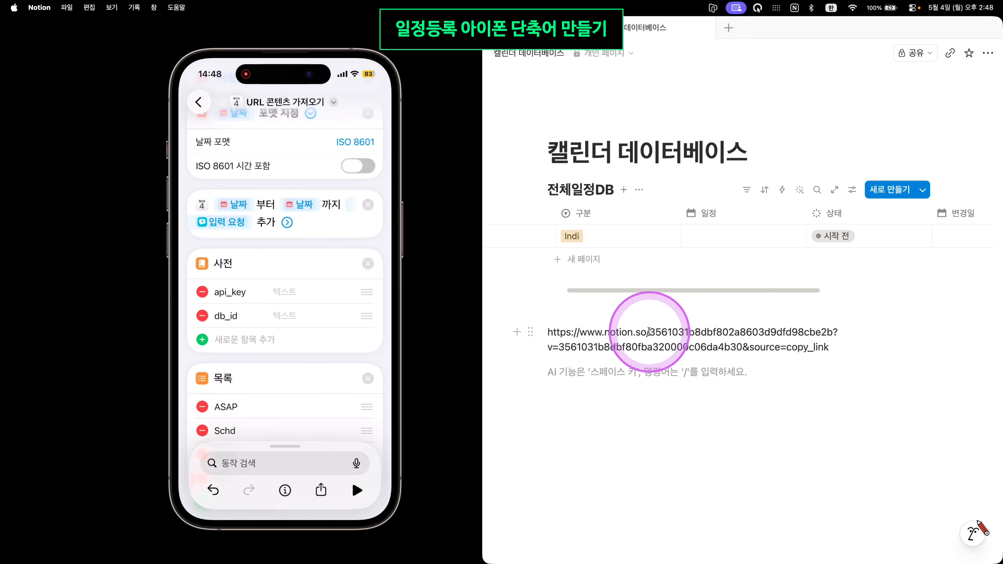
pyautogui.moveTo(647, 332)
pyautogui.mouseDown()
pyautogui.moveTo(839, 334)
pyautogui.moveTo(650, 333)
pyautogui.mouseUp()
pyautogui.press('super+c')
pyautogui.press('super+a')
pyautogui.press('super+v')
pyautogui.moveTo(733, 332); pyautogui.dragTo(540, 335)
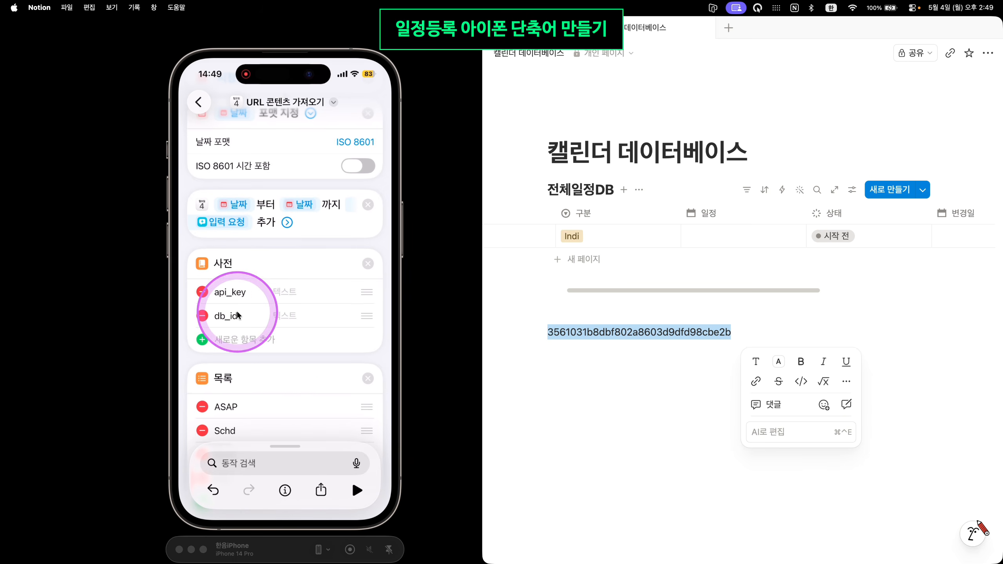
# Paste the database ID into db_id, then go to Notion's developer portal from the page's 연결 menu
pyautogui.click(289, 316)
pyautogui.press('super+v')
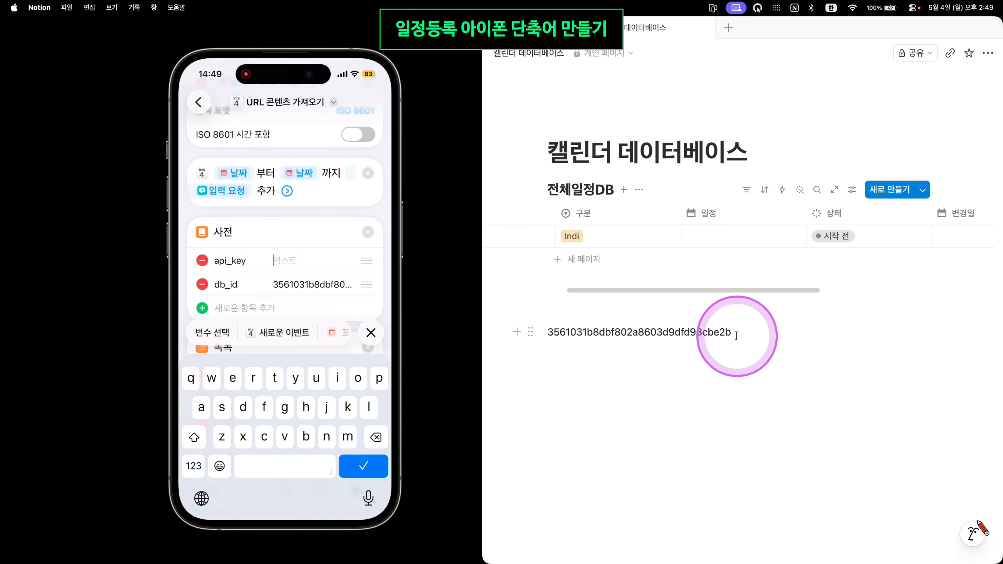
pyautogui.click(986, 58)
pyautogui.scroll(-3, 940, 209)
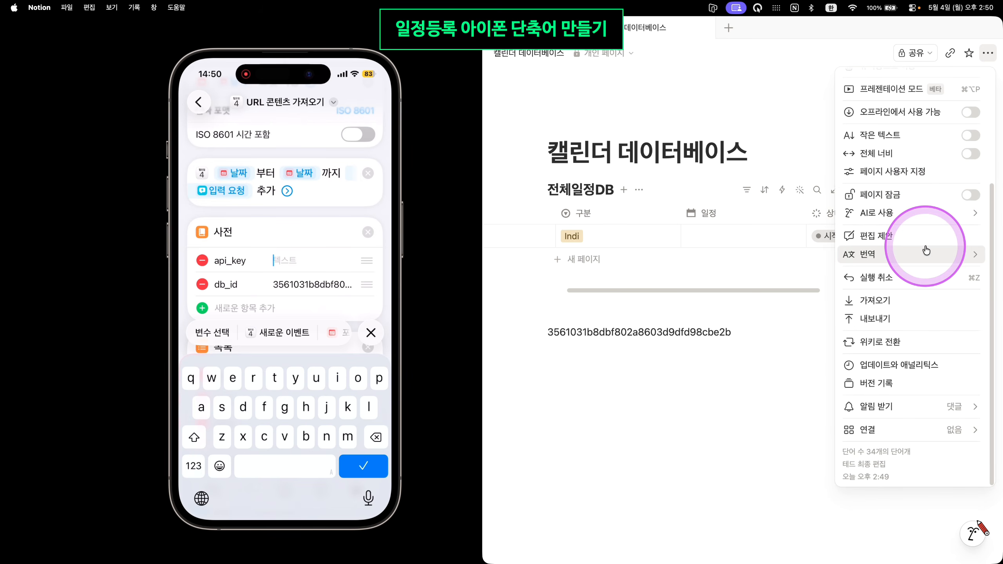
pyautogui.moveTo(913, 429)
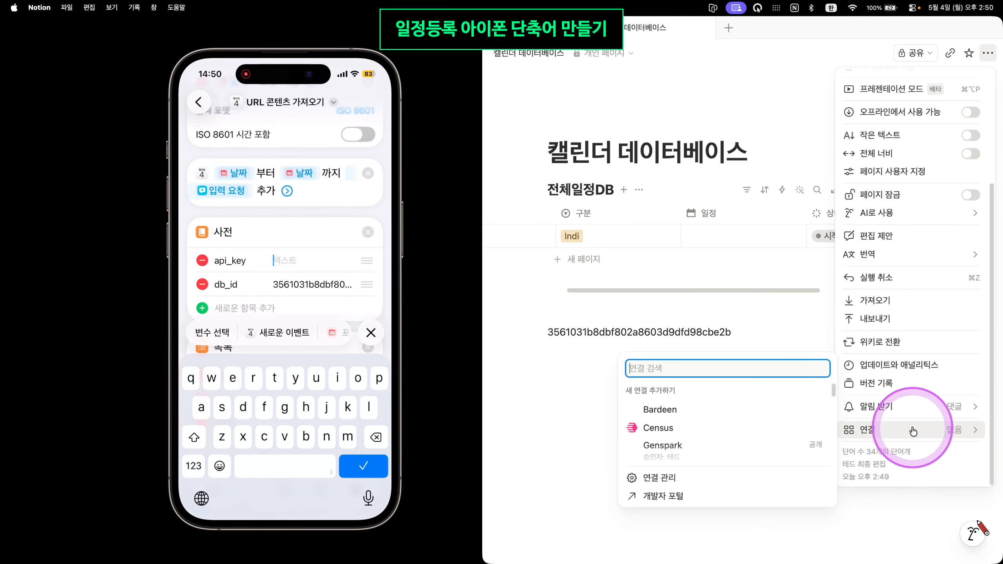
pyautogui.scroll(-3, 721, 458)
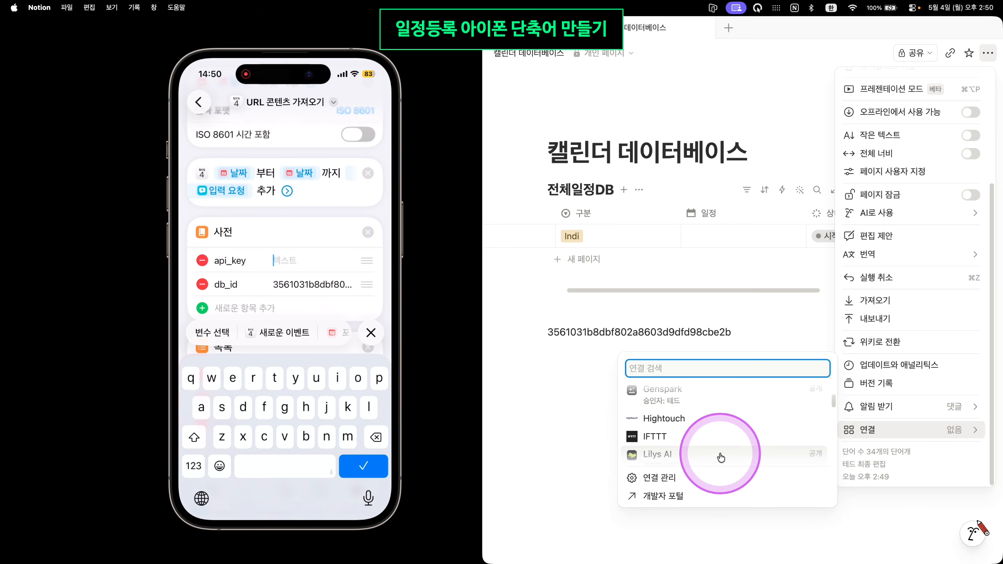
pyautogui.click(678, 497)
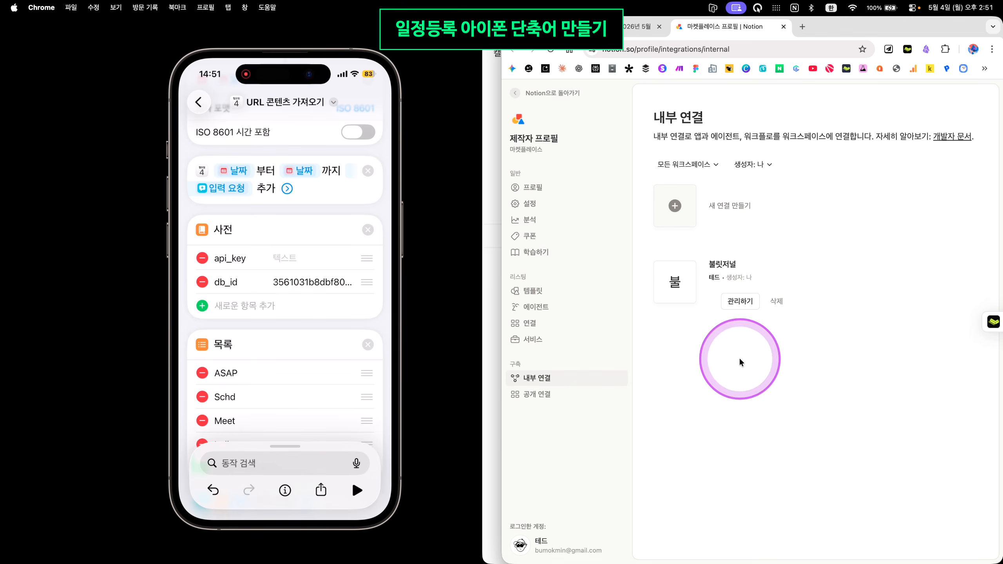
# Create an internal integration named 캘린더연결 installed in the chosen workspace
pyautogui.click(676, 204)
pyautogui.click(728, 251)
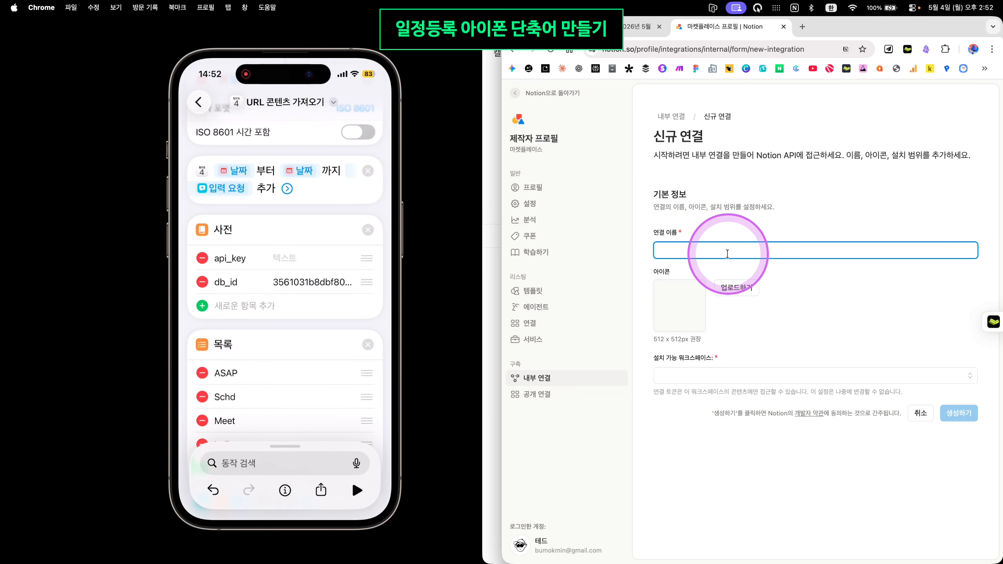
pyautogui.write('캘린더연결')
pyautogui.click(824, 374)
pyautogui.click(704, 396)
pyautogui.click(966, 413)
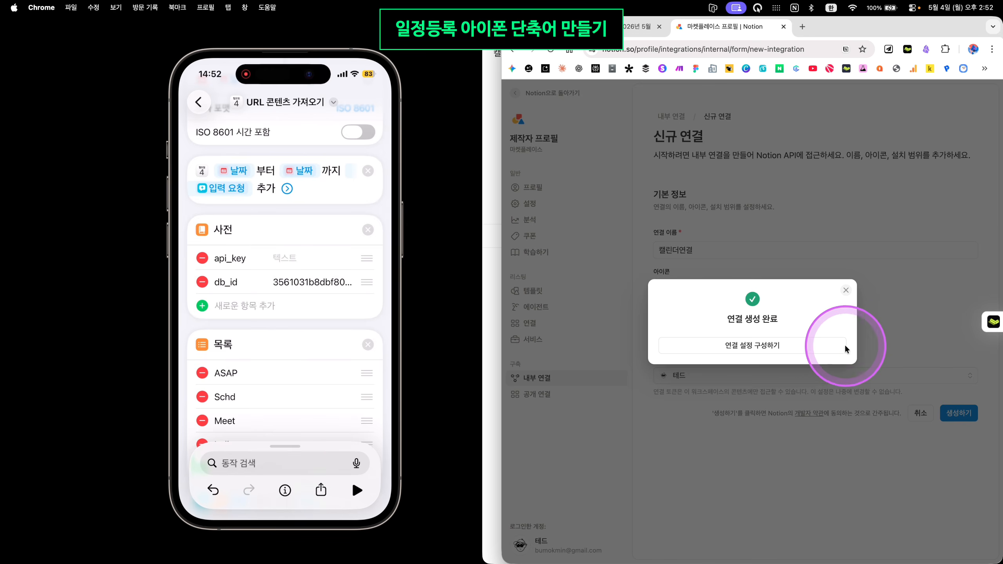
# Open 캘린더연결's settings, reveal its access token and copy it
pyautogui.click(823, 351)
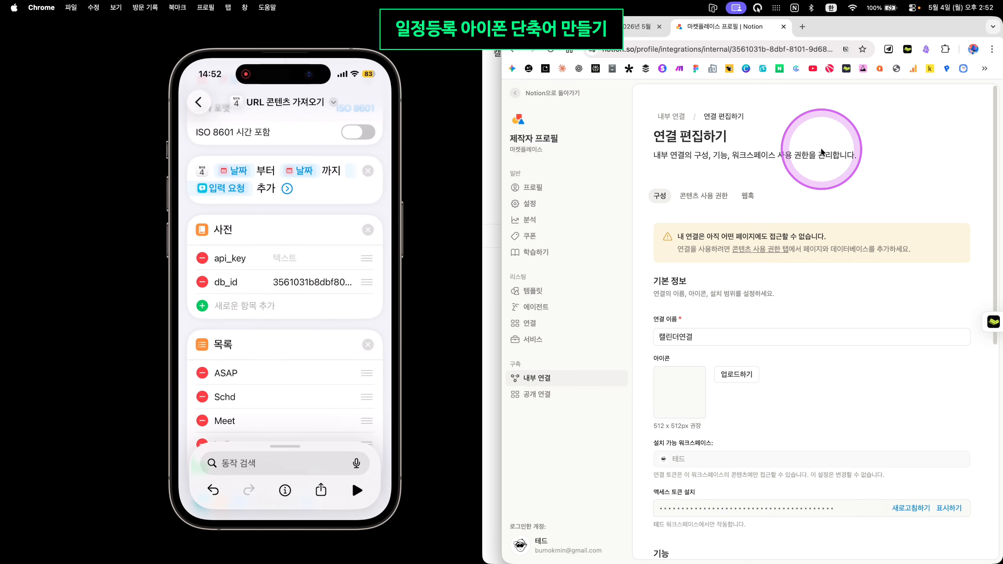
pyautogui.scroll(-10, 861, 349)
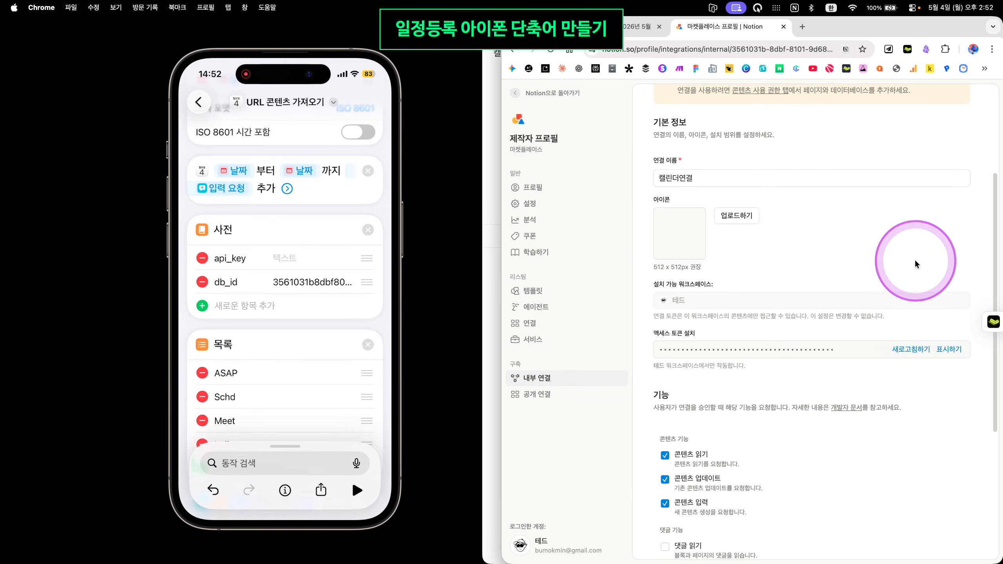
pyautogui.scroll(-2, 917, 273)
pyautogui.scroll(5, 919, 288)
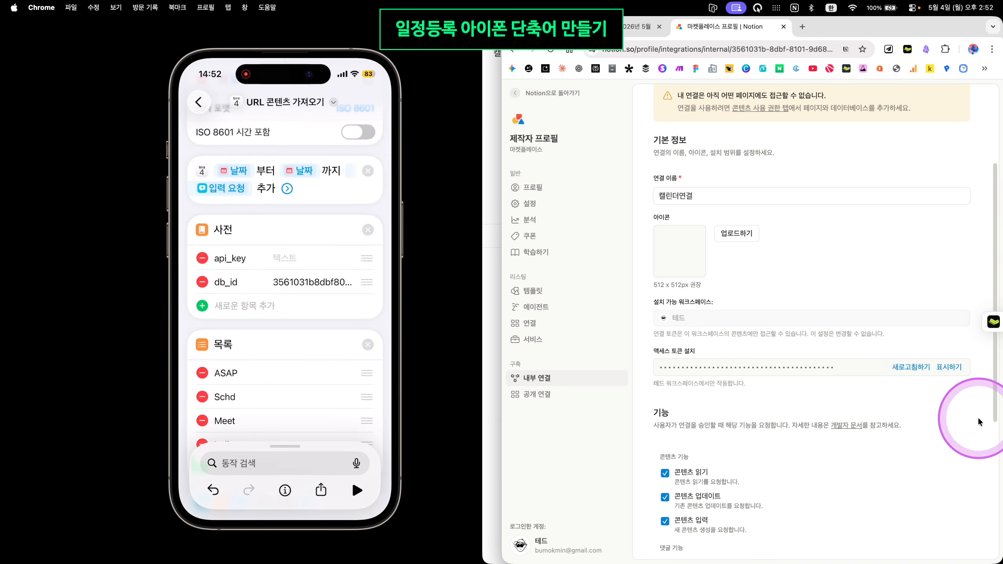
pyautogui.click(952, 367)
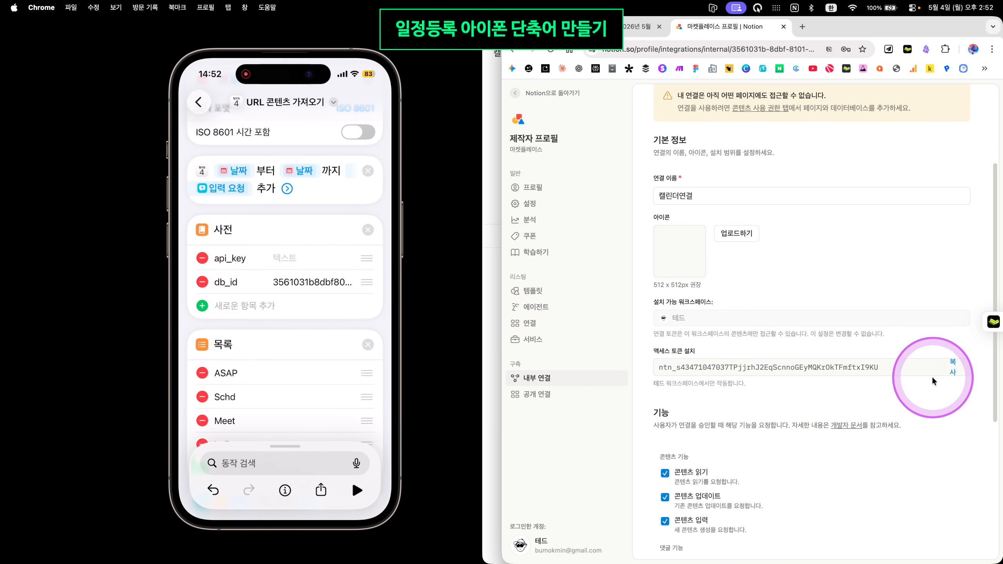
pyautogui.click(959, 372)
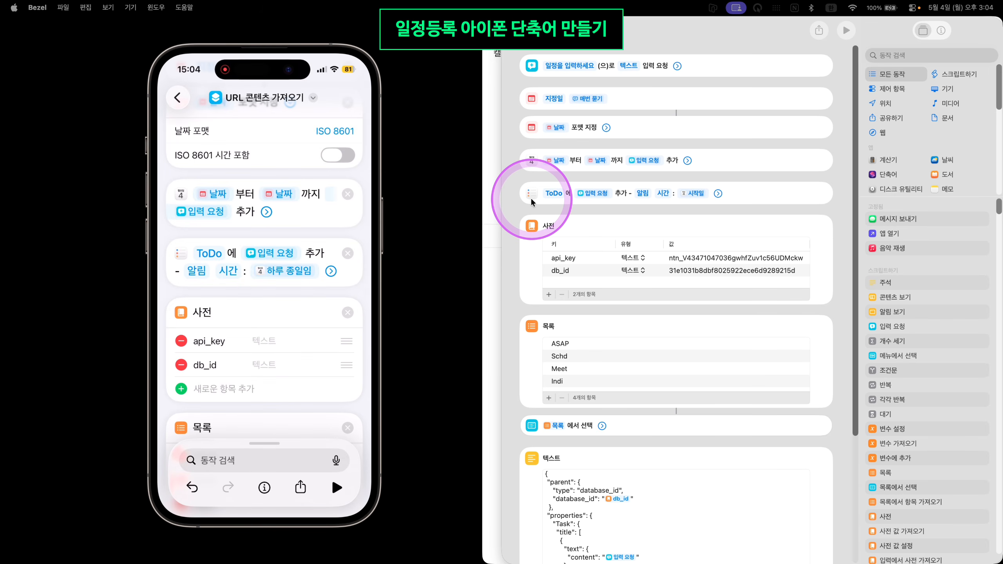
# Put the access token in the shortcut's api_key, then return to Notion's 캘린더 데이터베이스 page
pyautogui.click(533, 202)
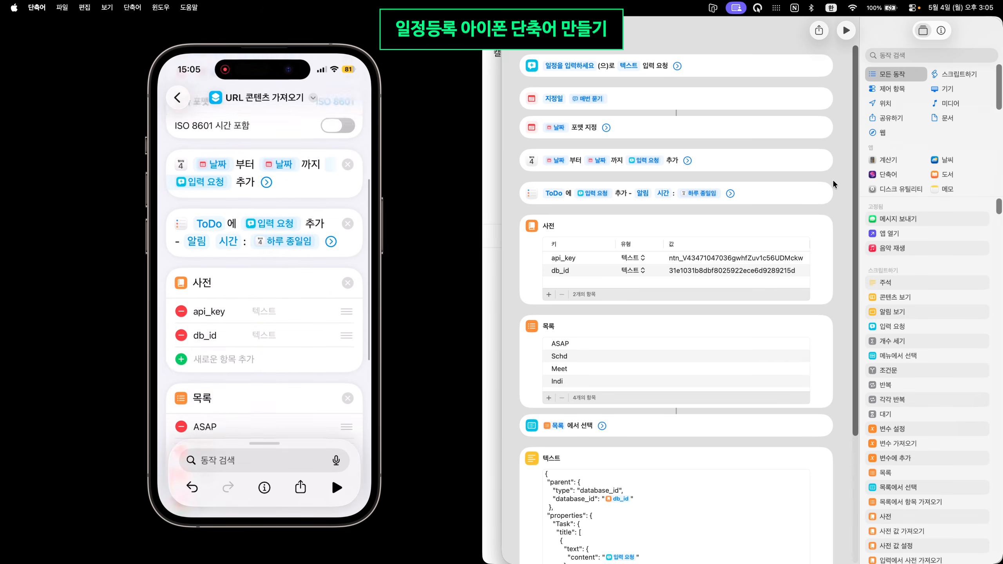
pyautogui.click(529, 286)
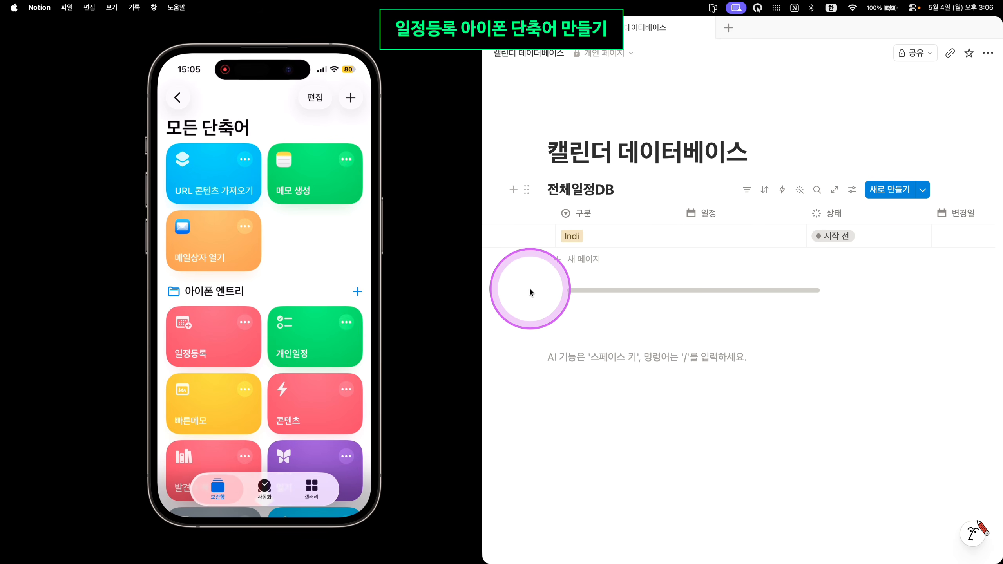
pyautogui.click(530, 289)
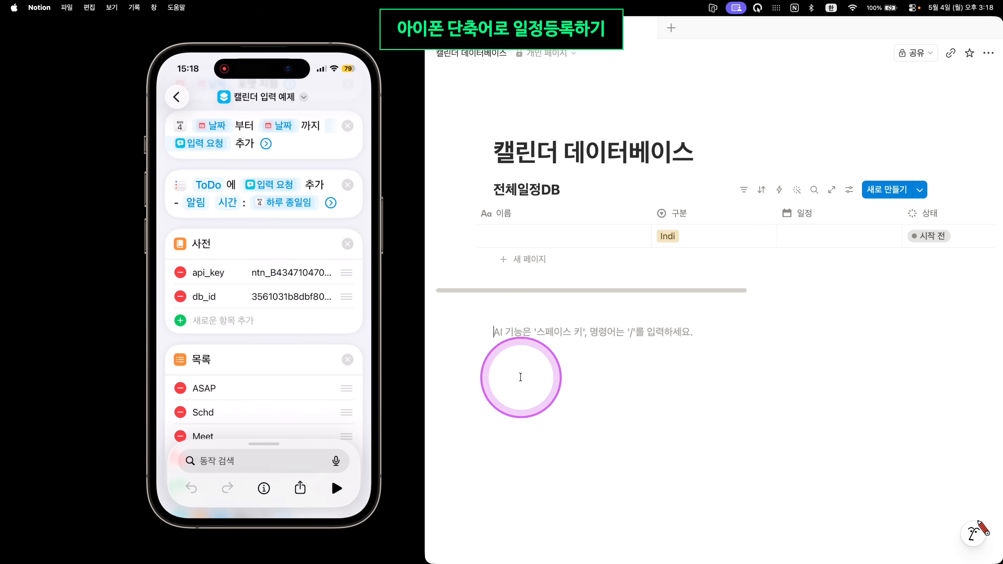
pyautogui.click(757, 334)
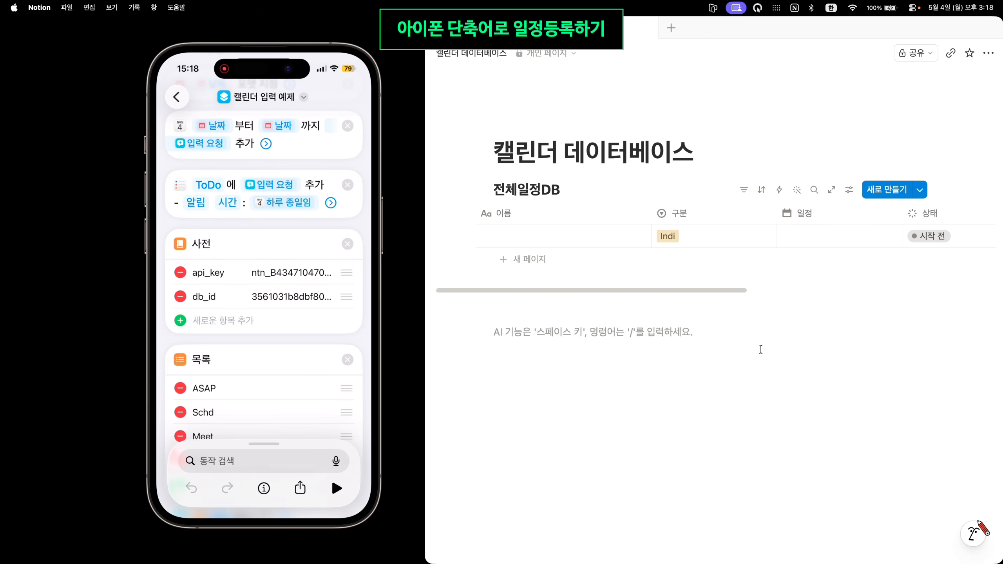
pyautogui.click(755, 366)
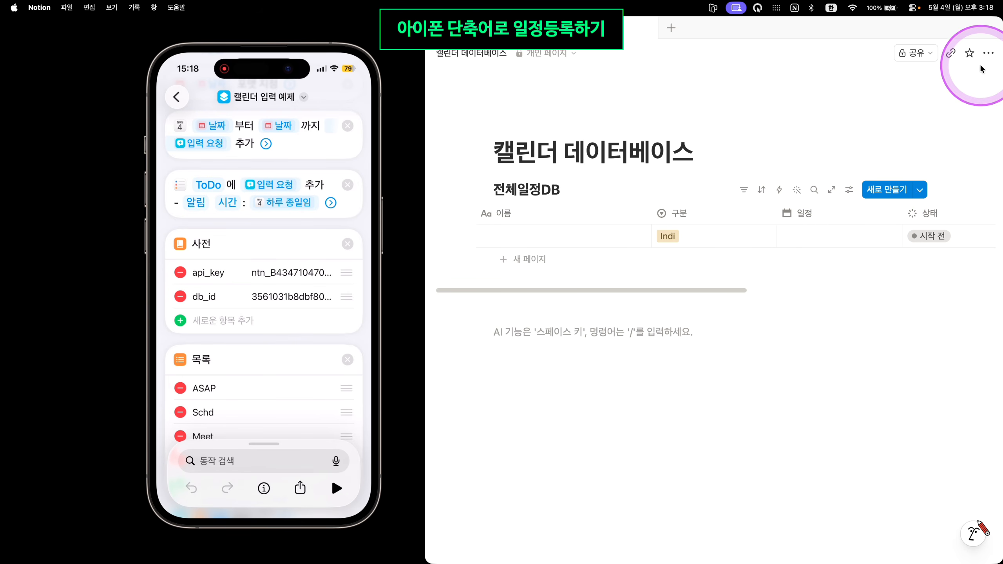
# Add 캘린더연결테스트 as a connection on the 캘린더 데이터베이스 page, granting it page access
pyautogui.click(988, 53)
pyautogui.scroll(-5, 920, 237)
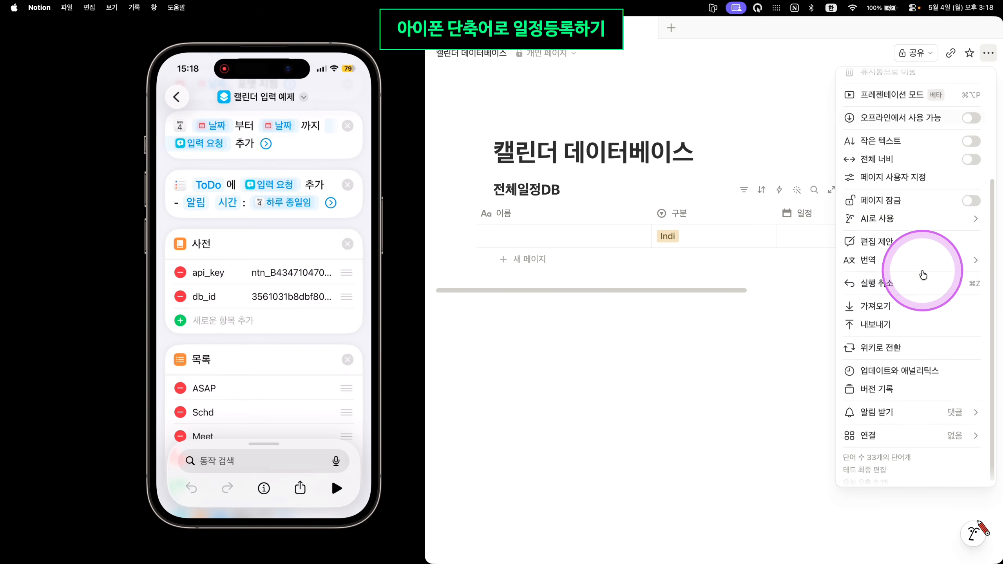
pyautogui.moveTo(941, 410)
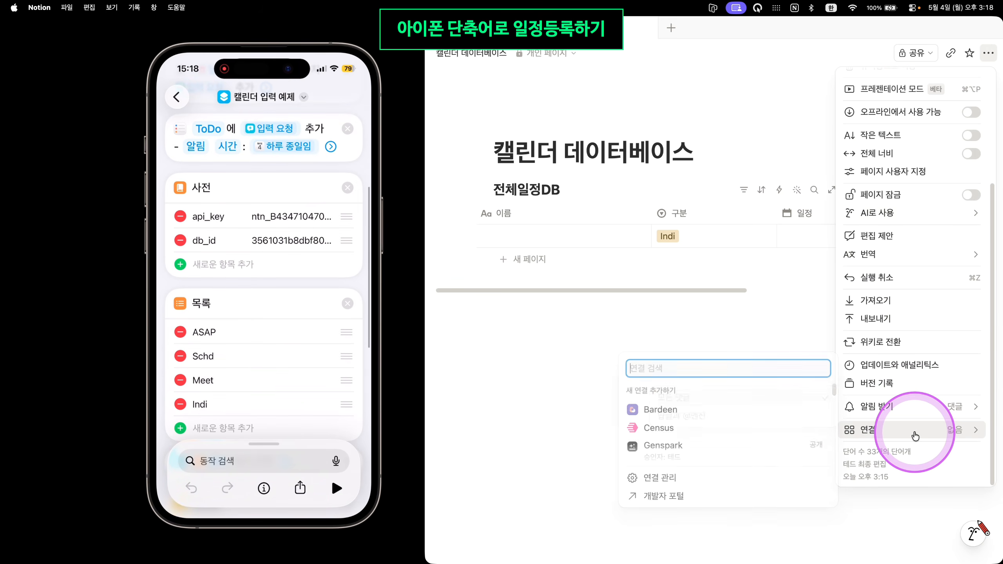
pyautogui.moveTo(915, 434)
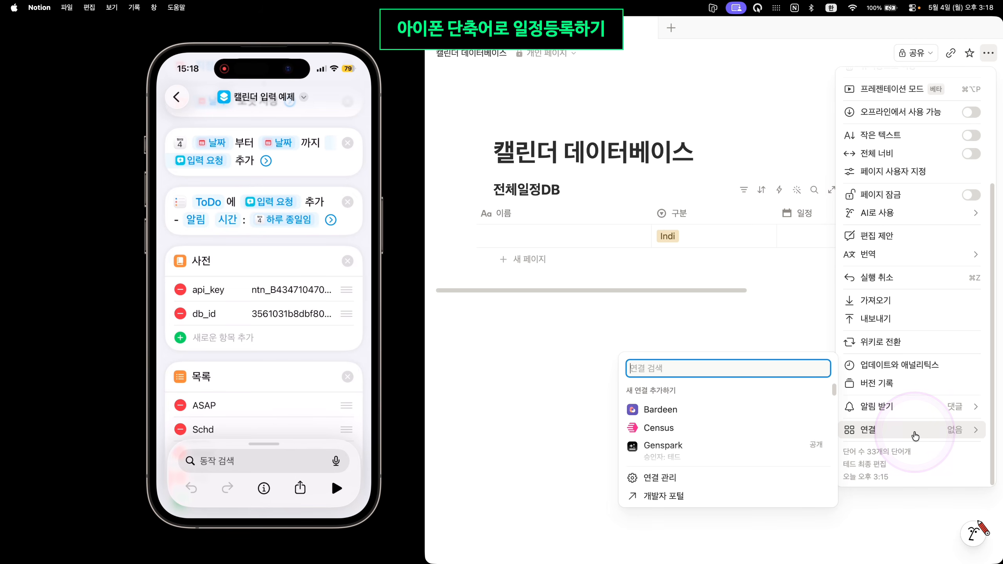
pyautogui.scroll(-5, 762, 434)
pyautogui.scroll(-3, 763, 435)
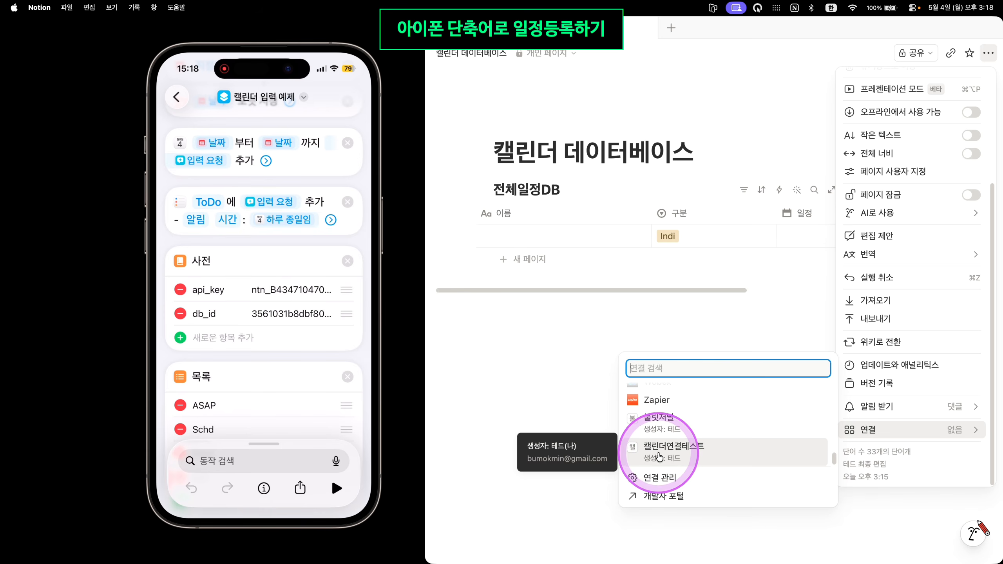
pyautogui.click(696, 456)
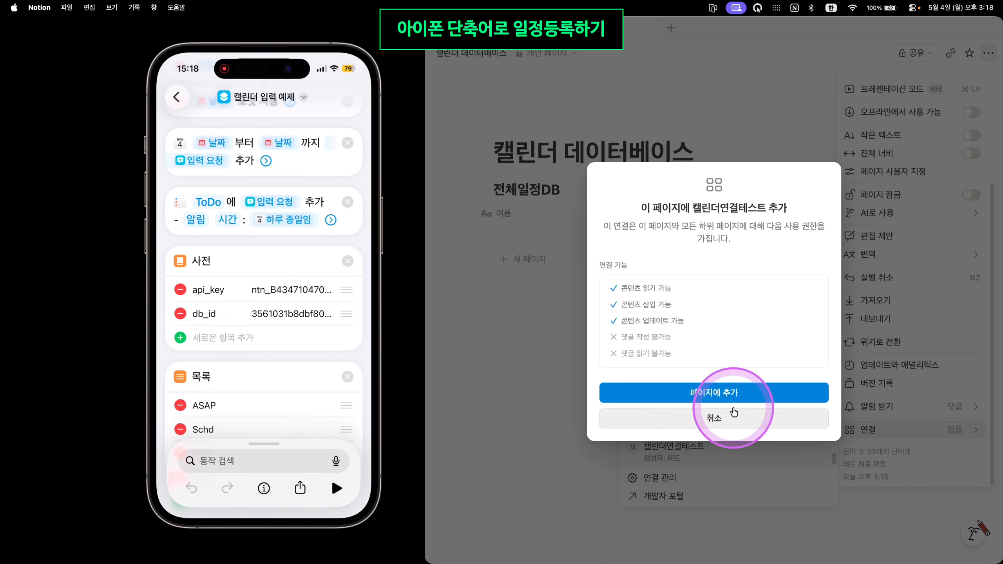
pyautogui.click(700, 395)
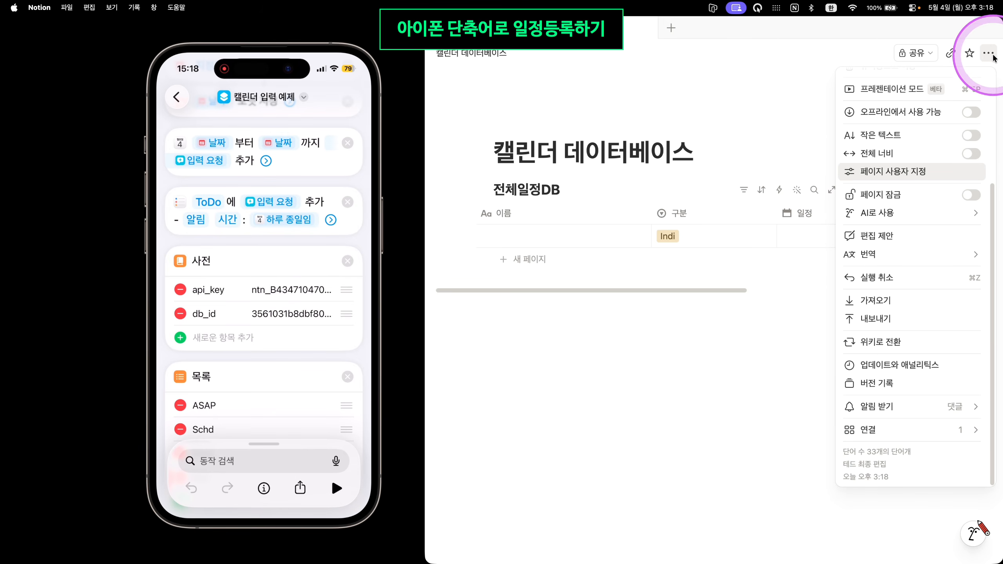
pyautogui.click(752, 389)
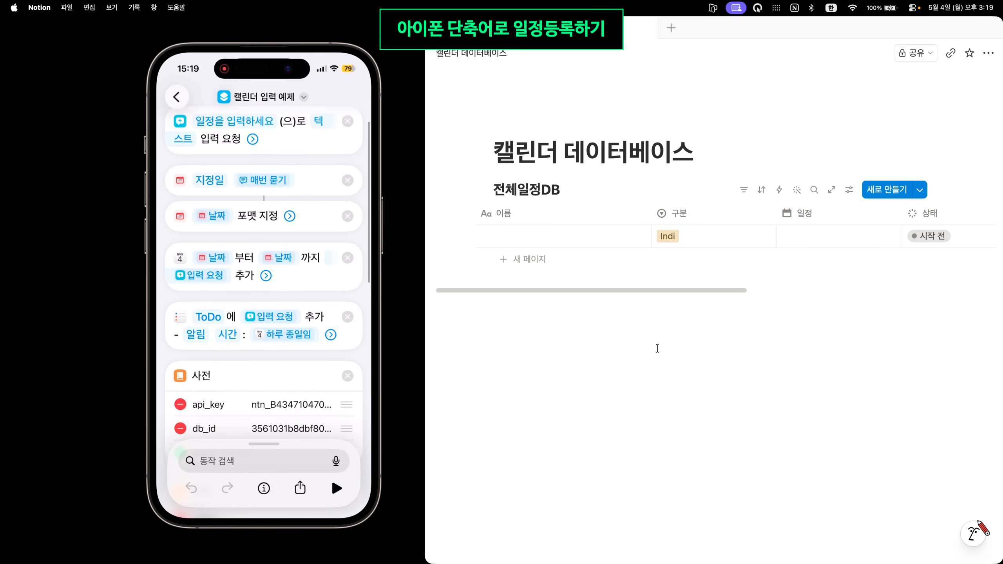
# Enter the title 캘린더 입력 예제 테스트 and the date May 5, then bring up Mac Calendar
pyautogui.moveTo(564, 290); pyautogui.dragTo(533, 291)
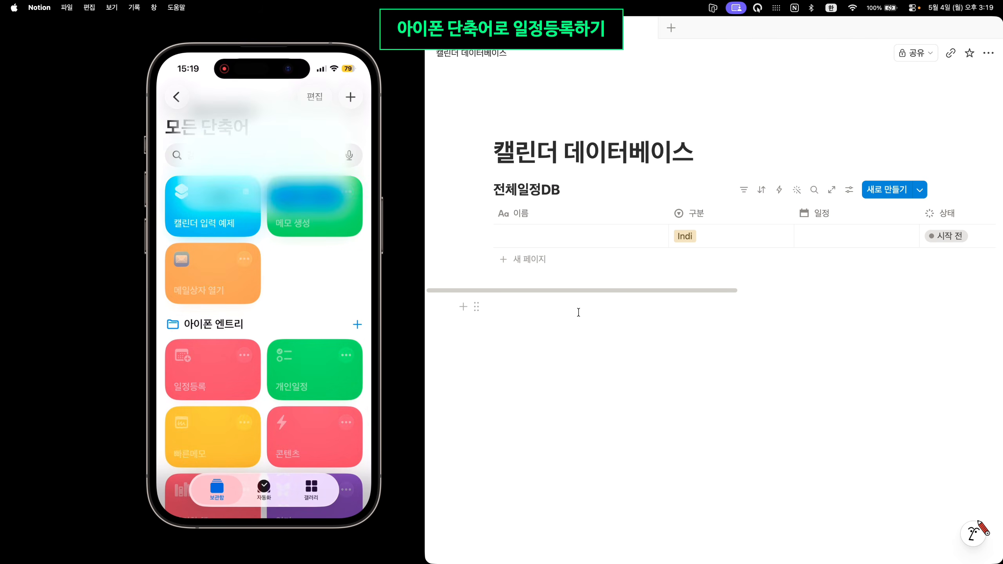
pyautogui.write('캘린더')
pyautogui.write(' 입력 예')
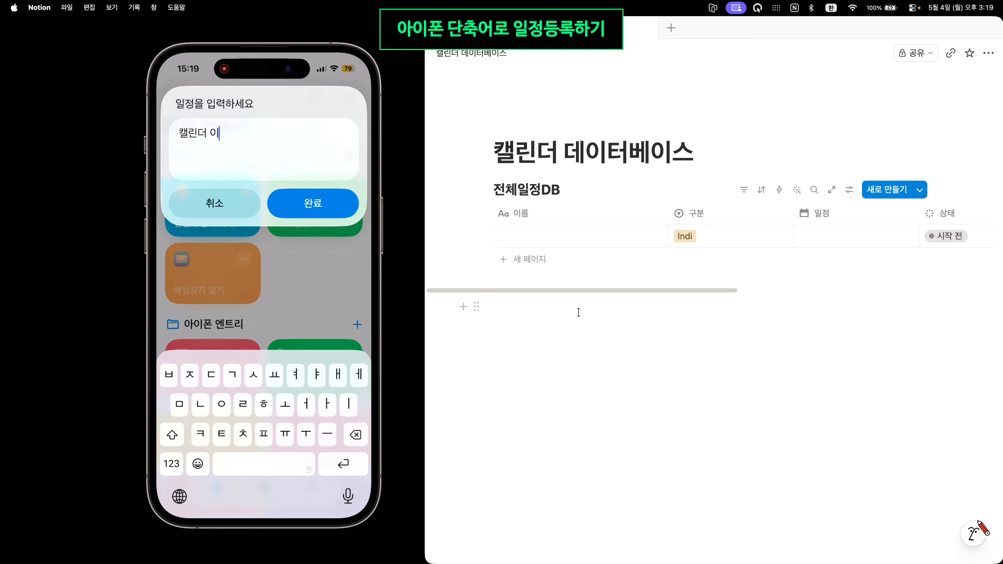
pyautogui.write('제 테스투')
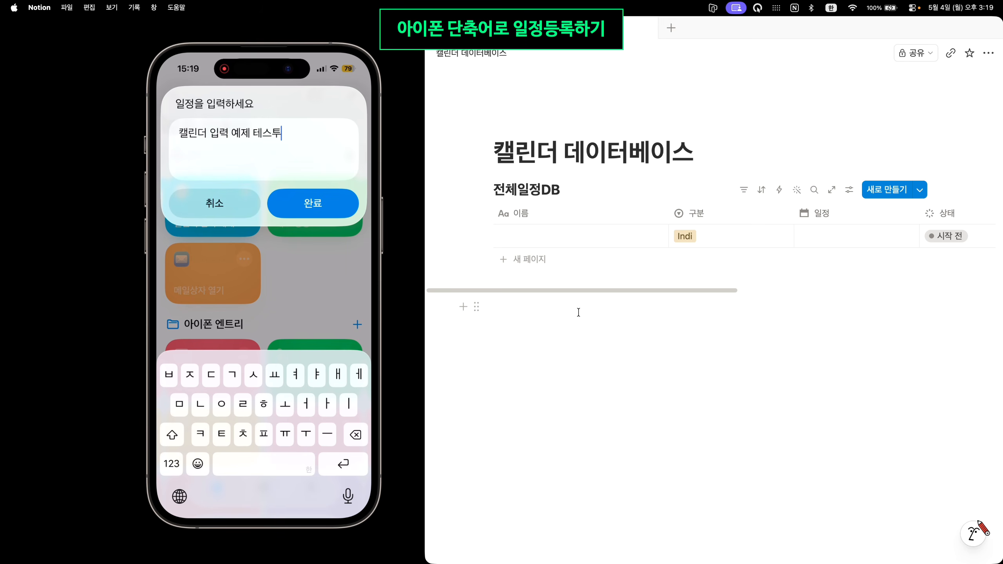
pyautogui.press('BackSpace')
pyautogui.write('트')
pyautogui.press('Return')
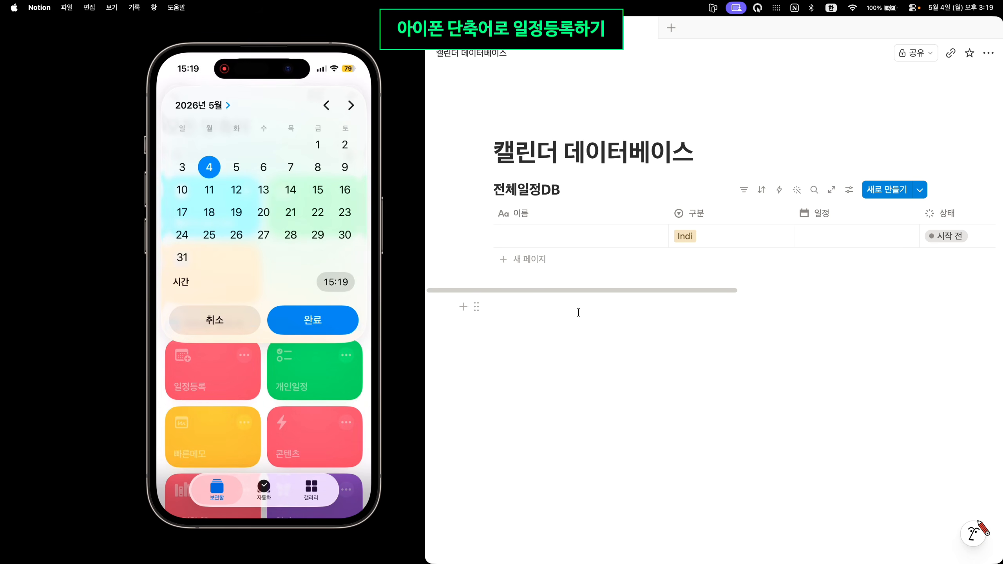
pyautogui.click(236, 167)
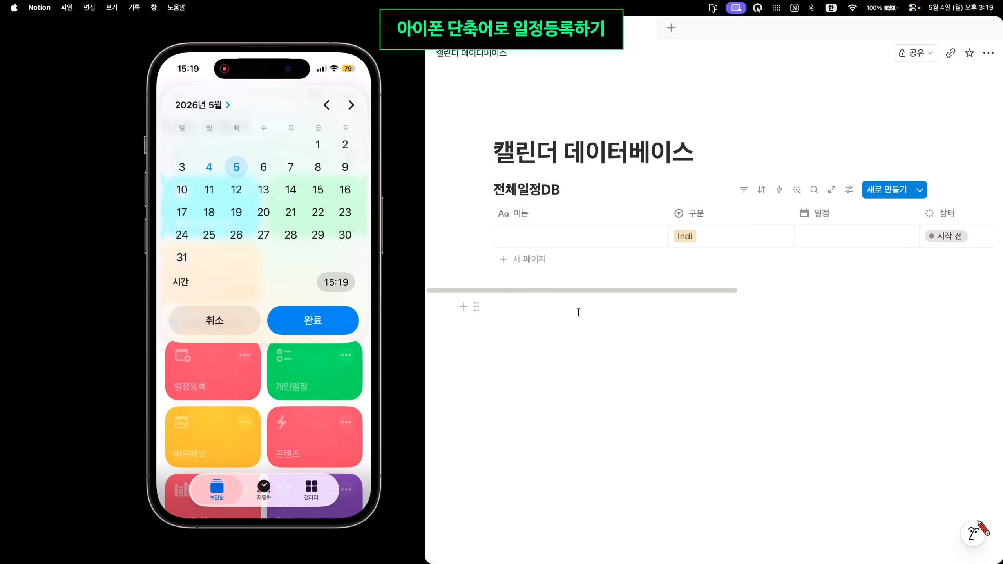
pyautogui.click(313, 320)
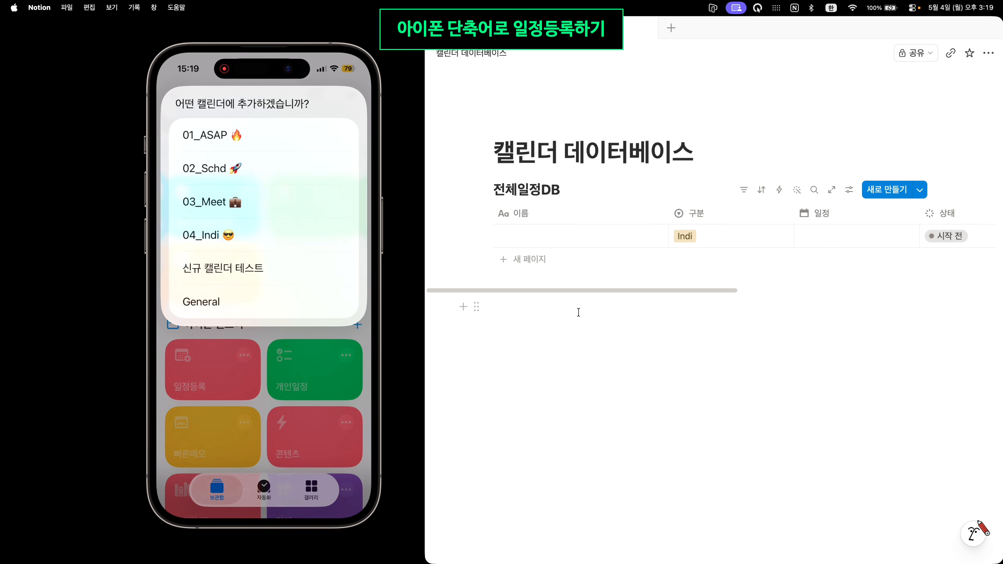
pyautogui.press('super+Tab')
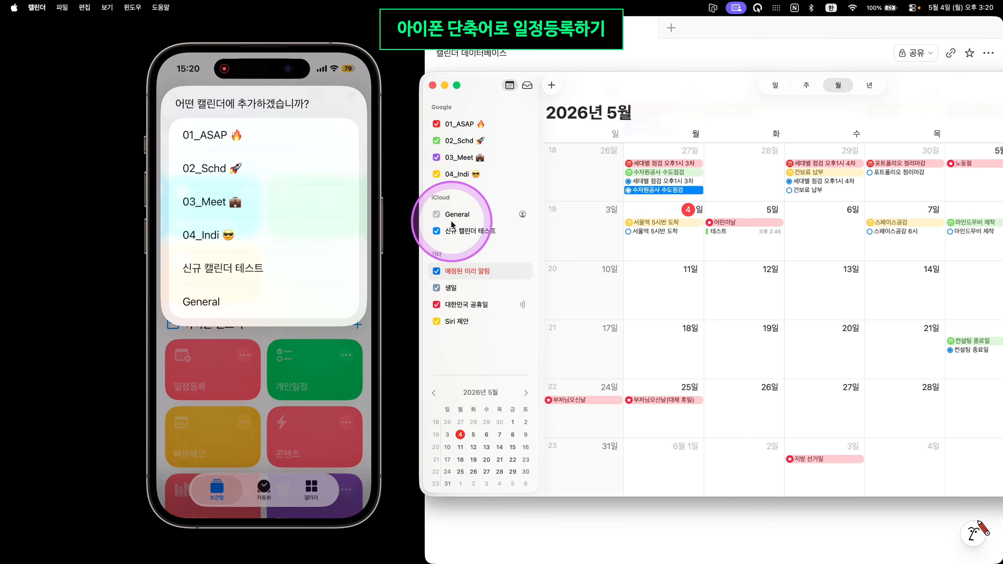
# Delete the 신규 캘린더 테스트 calendar from the sidebar and select General
pyautogui.rightClick(494, 231)
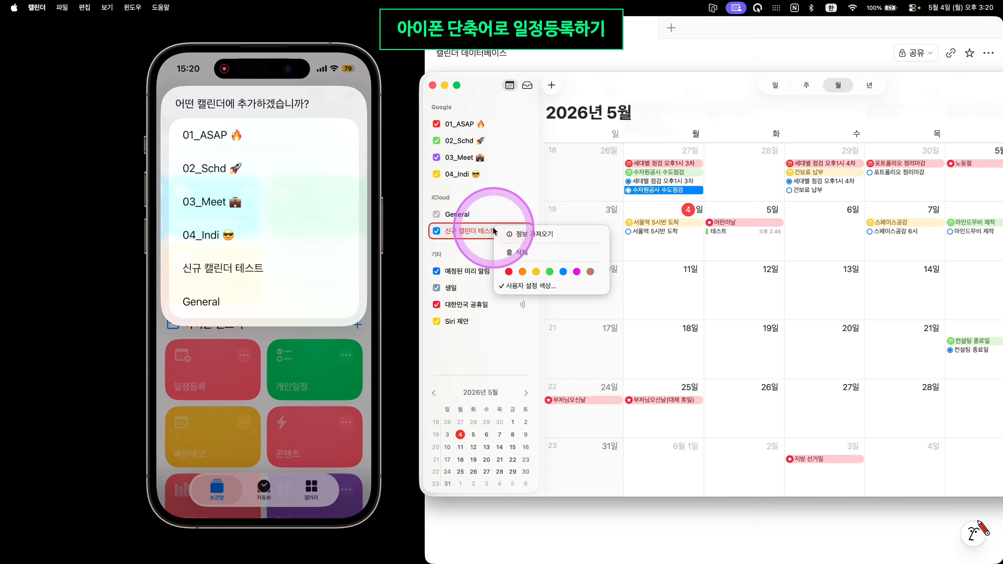
pyautogui.click(505, 217)
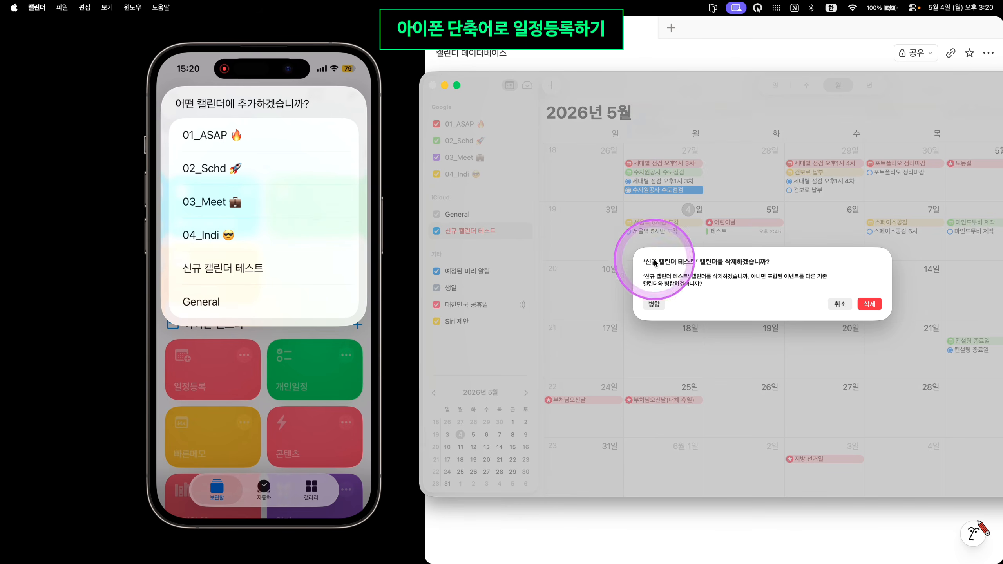
pyautogui.click(868, 307)
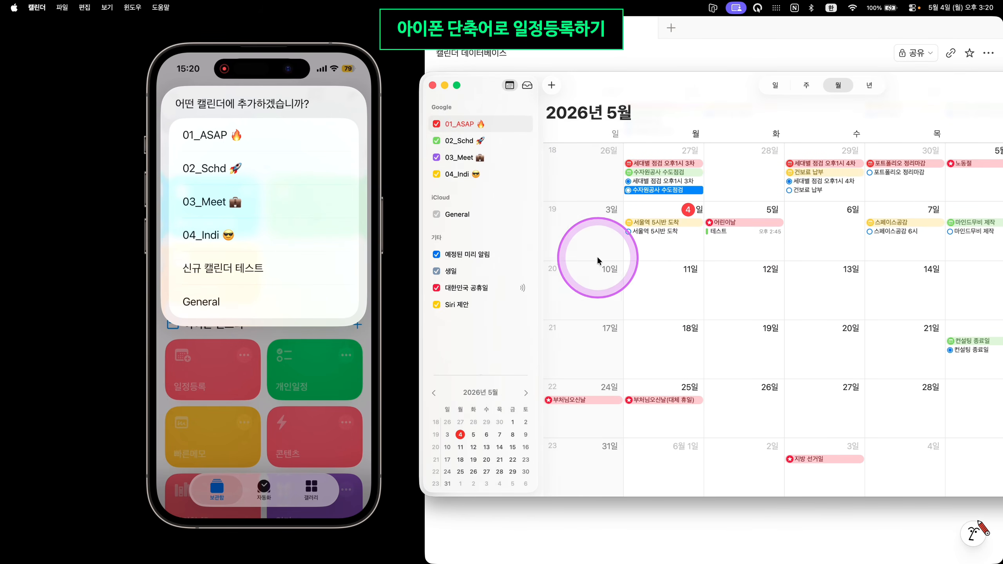
pyautogui.click(480, 222)
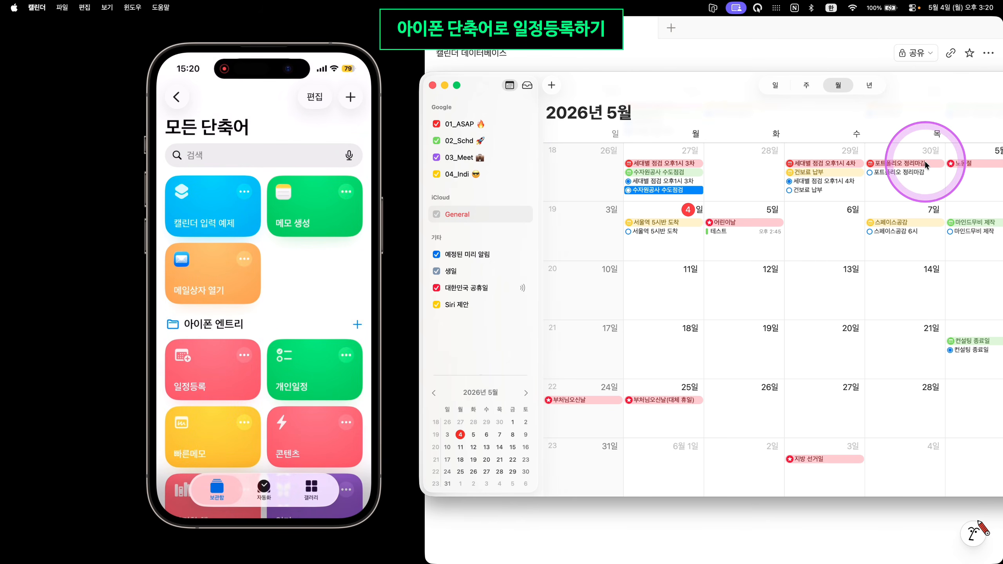
# Fill in the shortcut's title and May 5 date, then submit the title 캘린더 등록 테스트
pyautogui.write('캘린더 입')
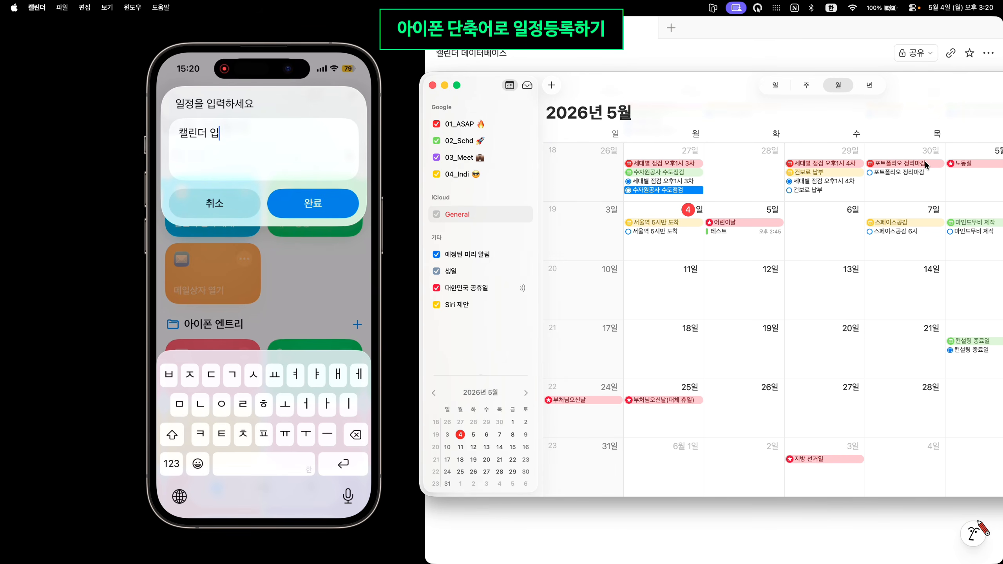
pyautogui.write('력 테슽ㅡ')
pyautogui.click(313, 202)
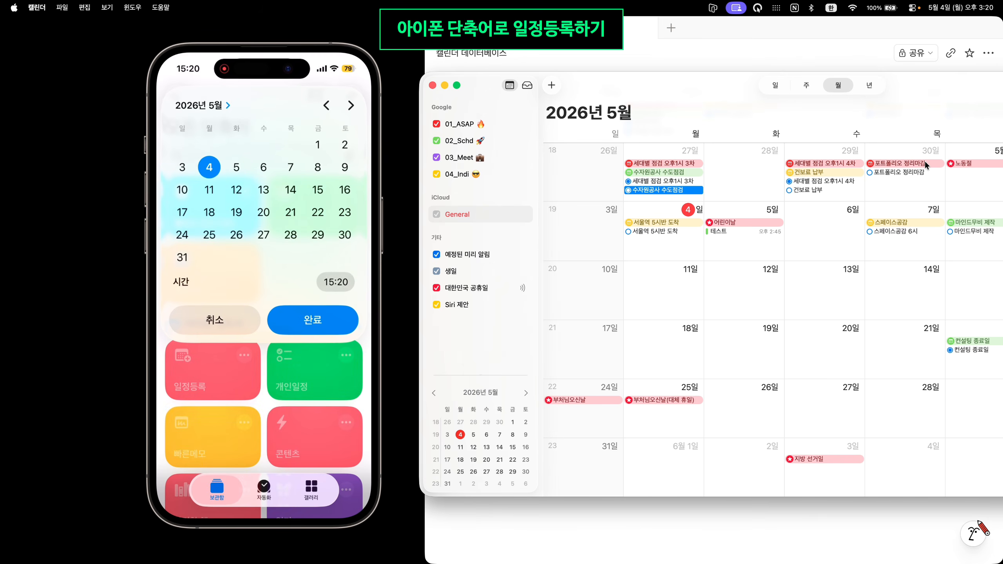
pyautogui.click(237, 167)
pyautogui.click(312, 320)
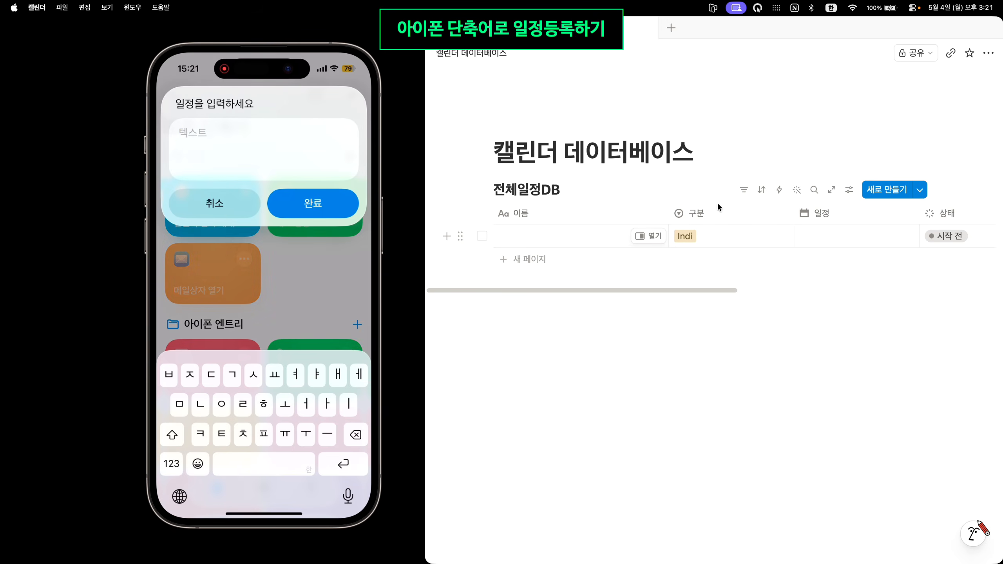
pyautogui.write('캘린더 등록 테스')
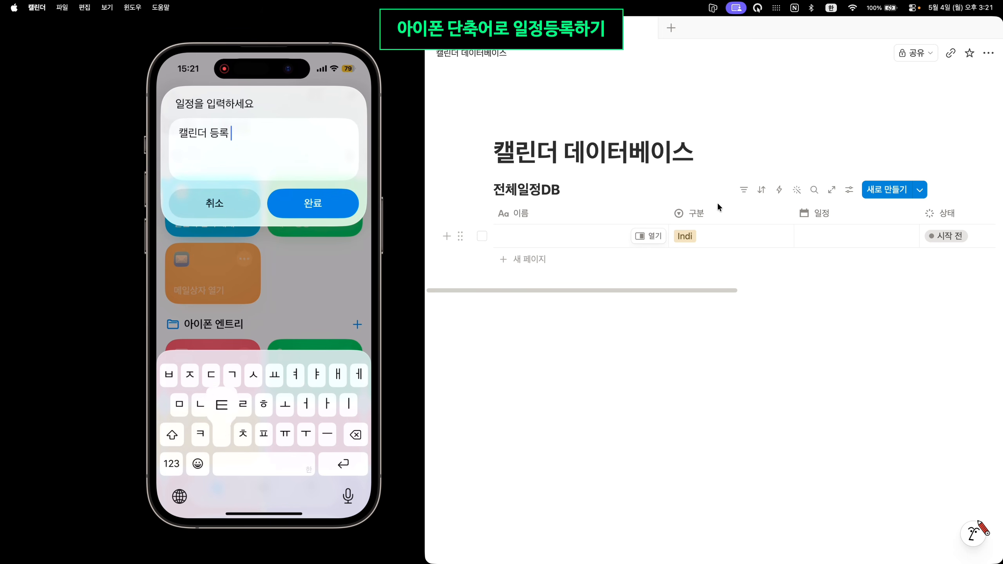
pyautogui.write('트')
pyautogui.press('Return')
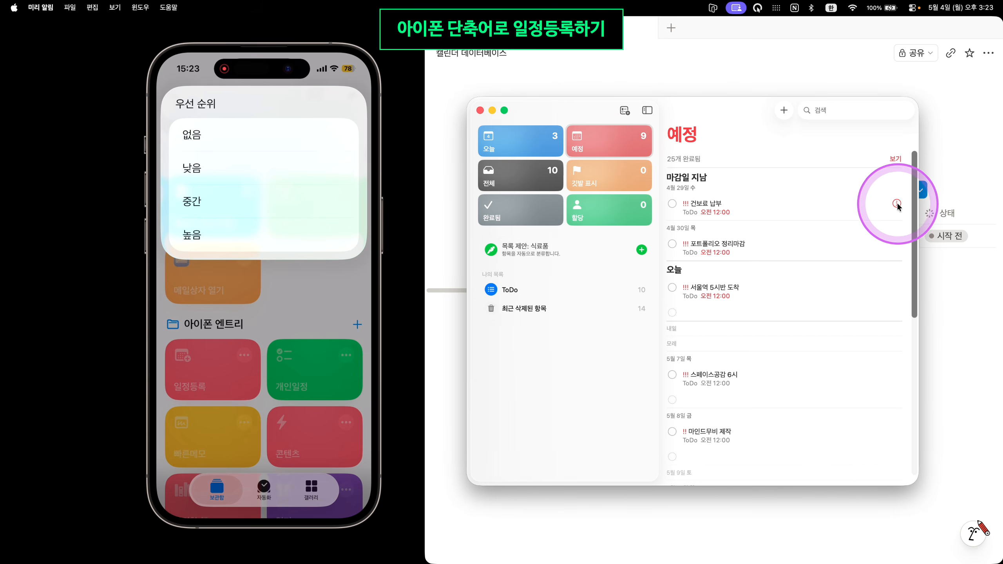
# View and close the 건보료 납부 reminder's details, then switch to Shortcuts
pyautogui.click(897, 203)
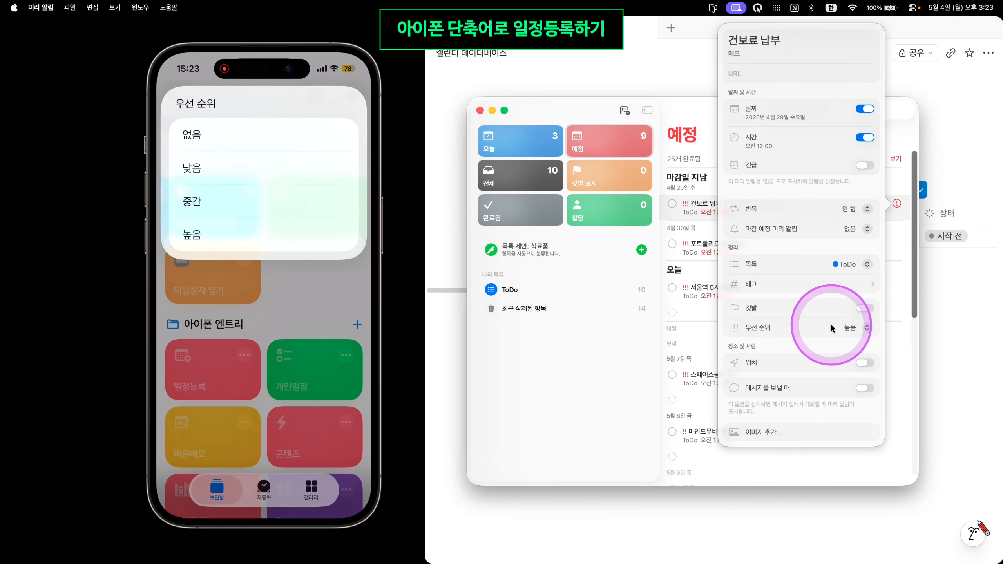
pyautogui.click(623, 356)
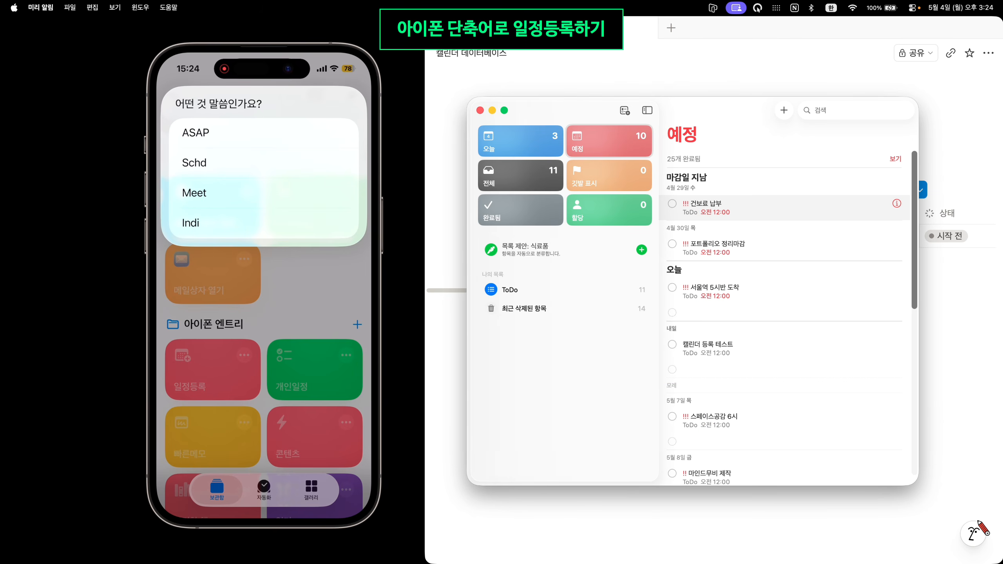
pyautogui.press('super+Tab')
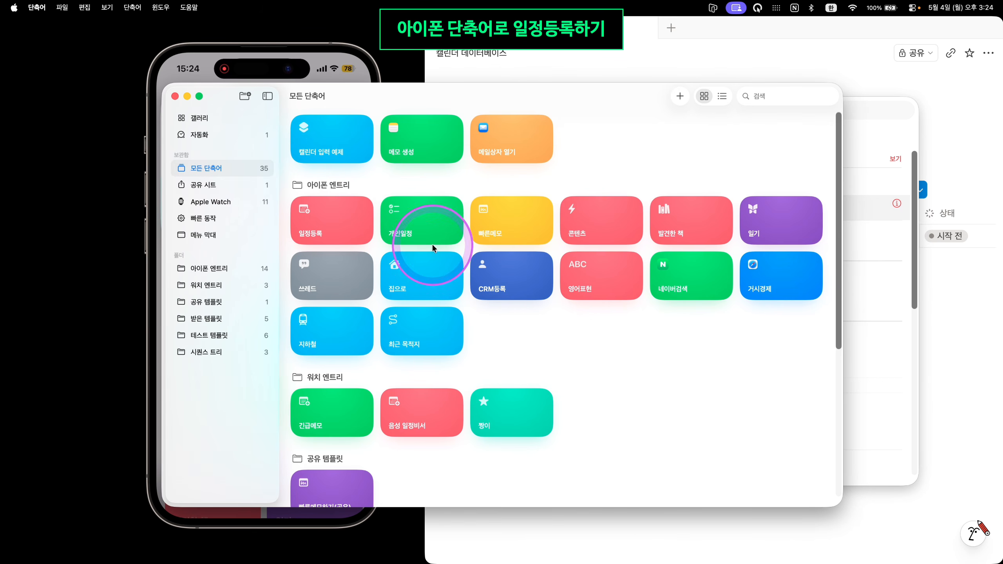
# Open the 캘린더 입력 예제 shortcut in the editor to review its actions
pyautogui.rightClick(339, 145)
pyautogui.press('Escape')
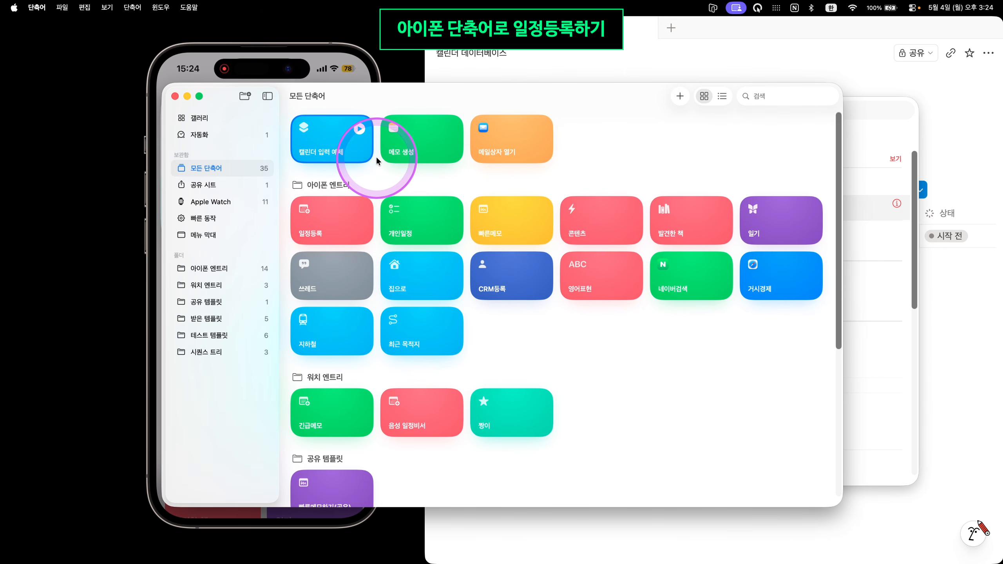
pyautogui.doubleClick(377, 150)
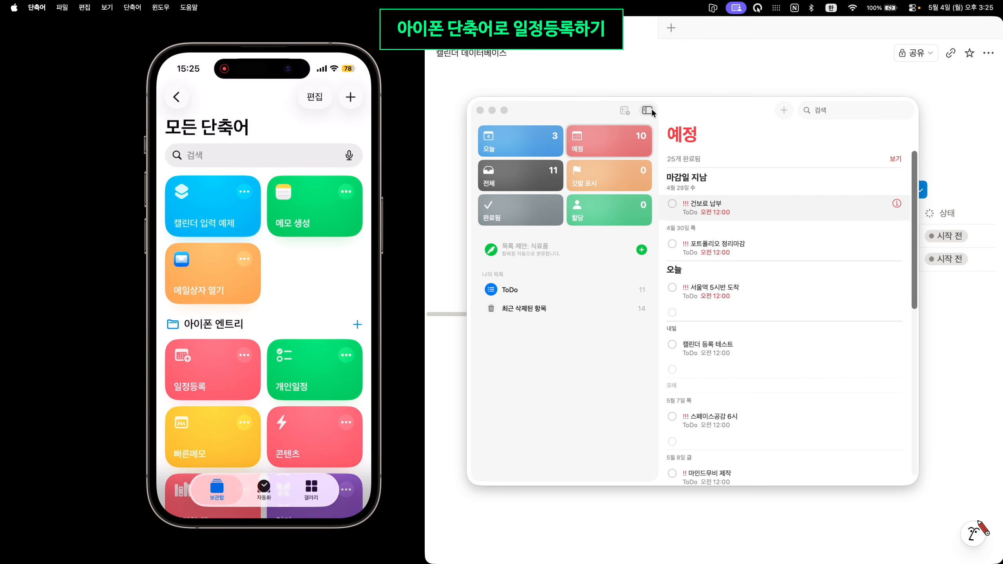
# Select the May 5 캘린더 등록 테스트 event and its reminder in an enlarged Calendar window
pyautogui.click(628, 59)
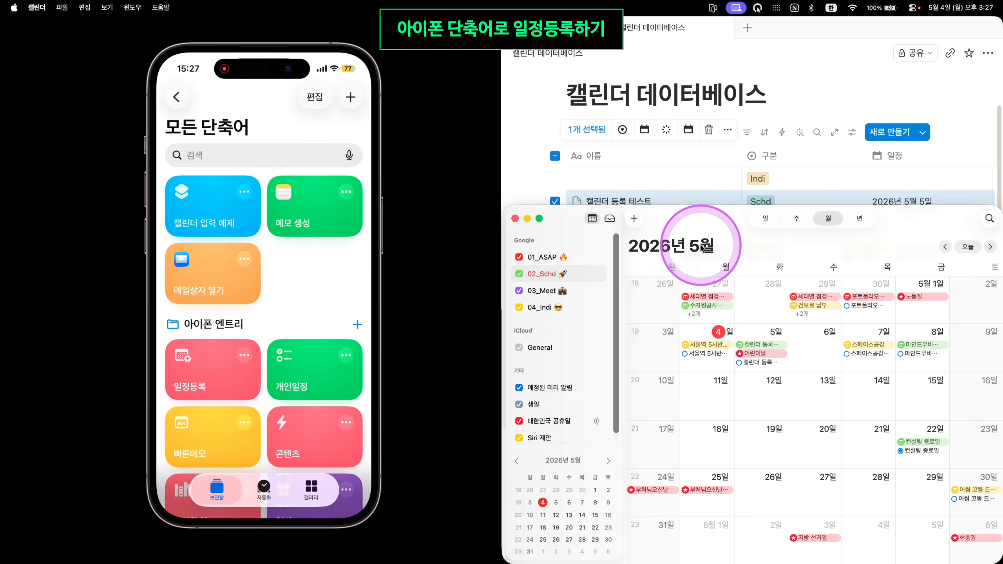
pyautogui.click(762, 345)
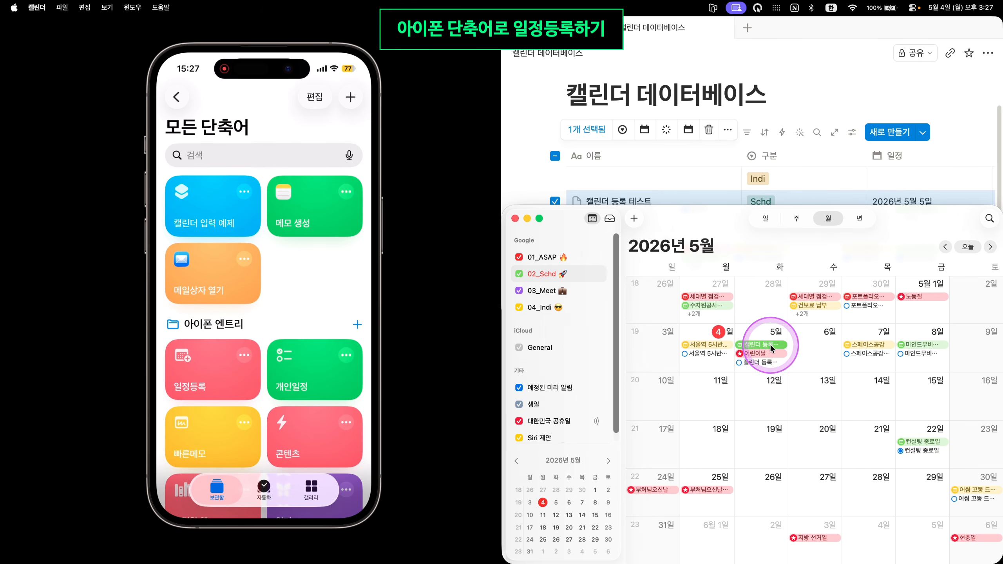
pyautogui.moveTo(723, 218); pyautogui.dragTo(478, 117)
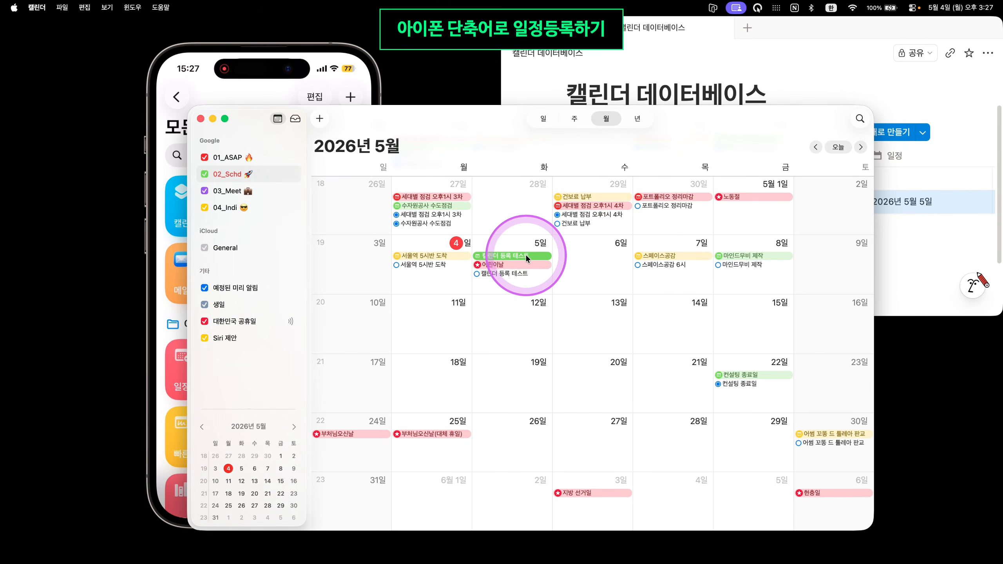
pyautogui.click(492, 273)
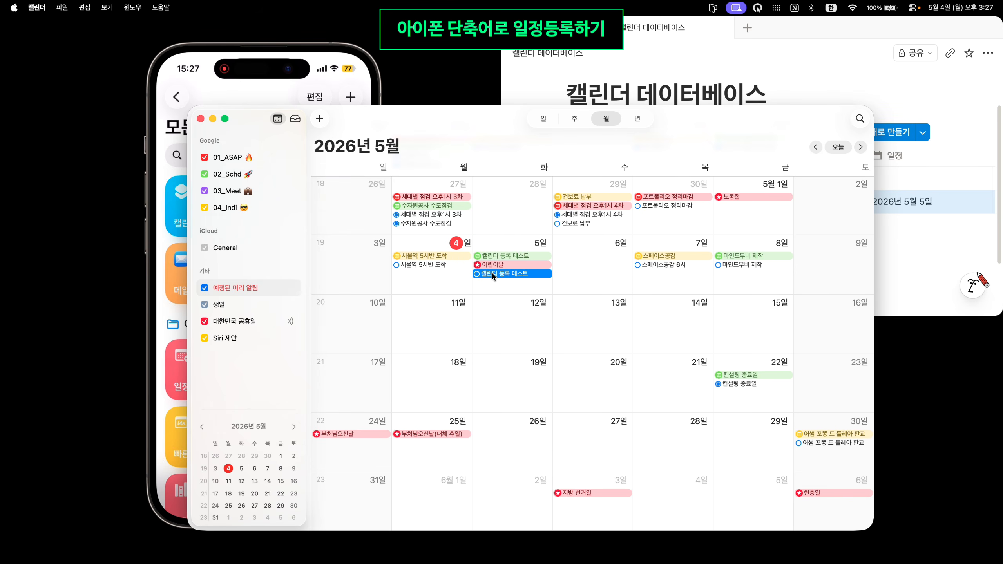
pyautogui.click(493, 273)
# Widen Notion Calendar and open 캘린더 등록 테스트 from the 02_Schd event list
pyautogui.press('super+Tab')
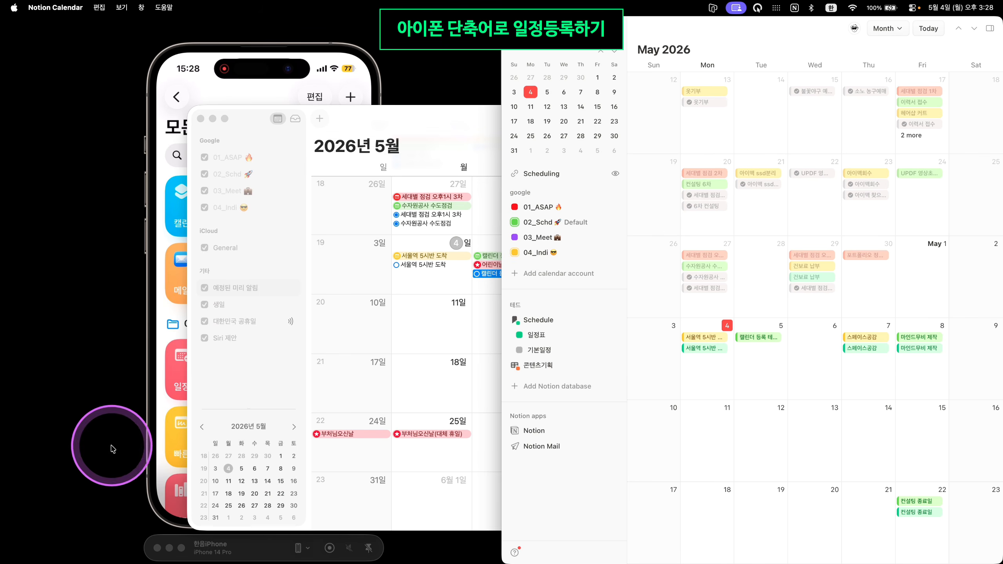
pyautogui.moveTo(503, 395); pyautogui.dragTo(128, 407)
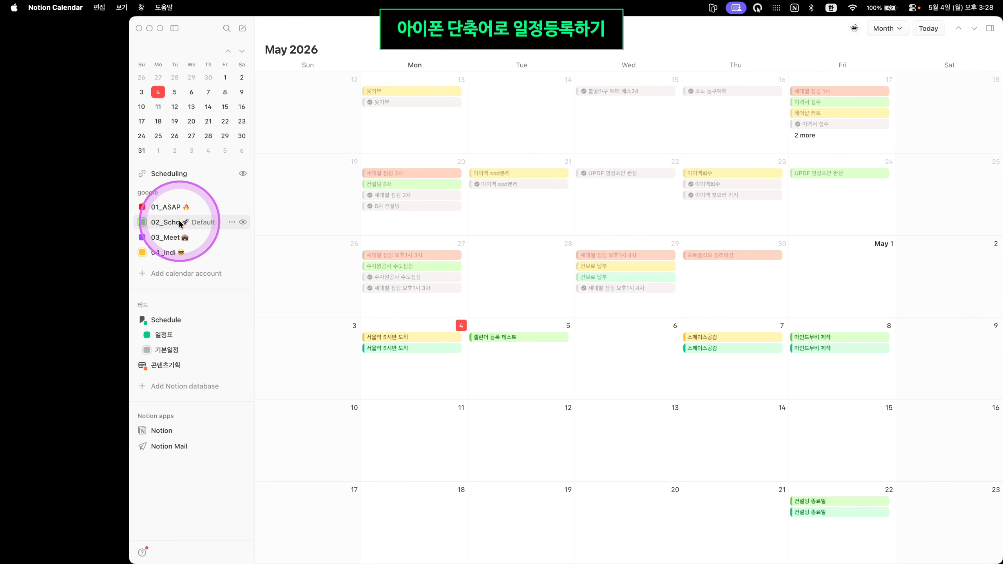
pyautogui.click(180, 222)
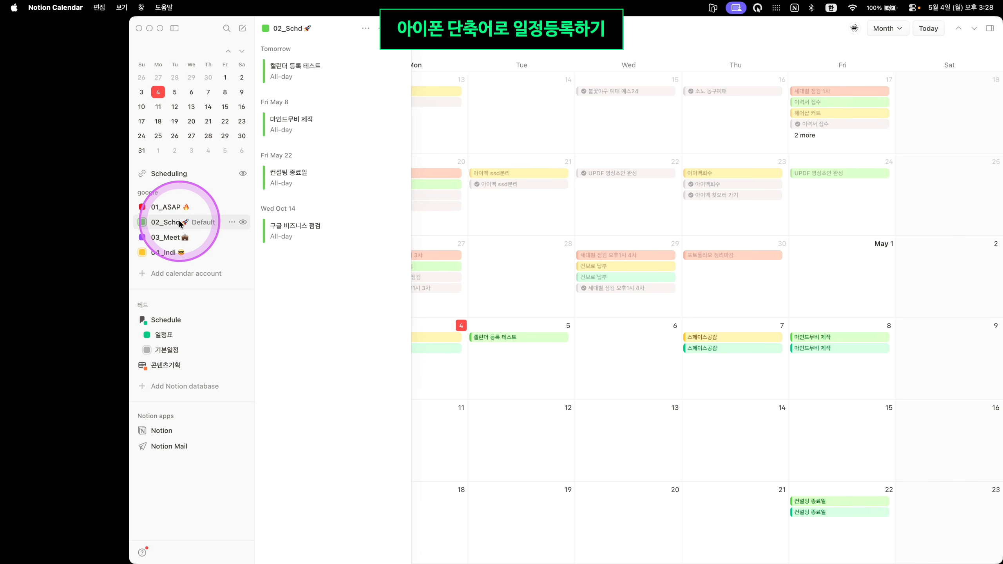
pyautogui.click(317, 71)
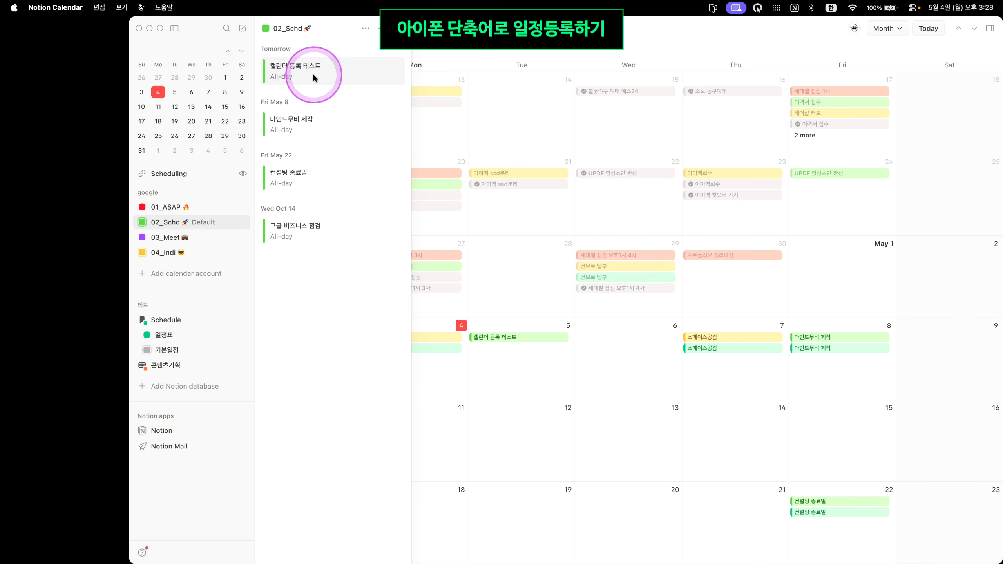
pyautogui.click(313, 75)
pyautogui.click(728, 142)
pyautogui.click(534, 321)
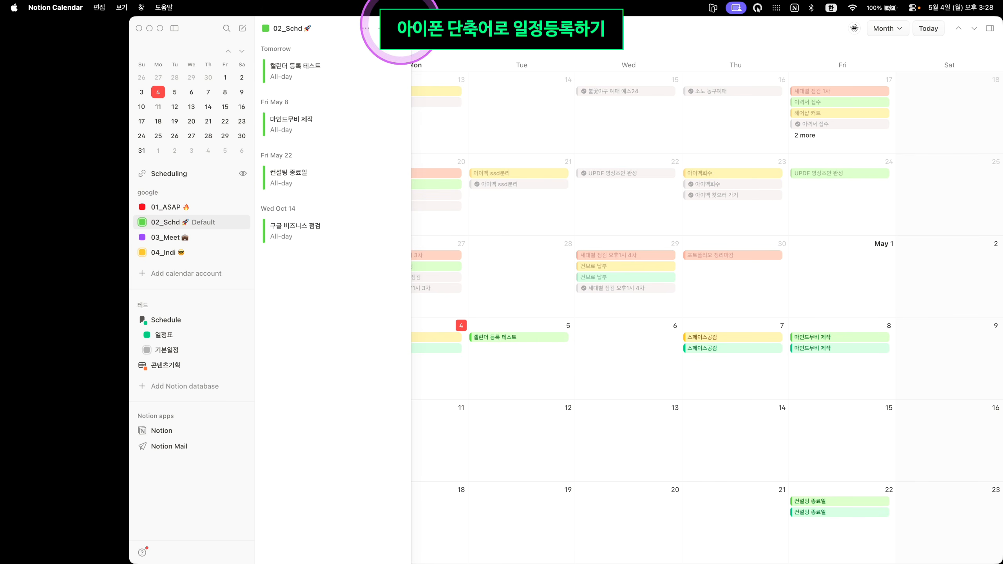
# Close the 02_Schd event list and switch to Google Calendar in Chrome
pyautogui.click(401, 30)
pyautogui.click(402, 30)
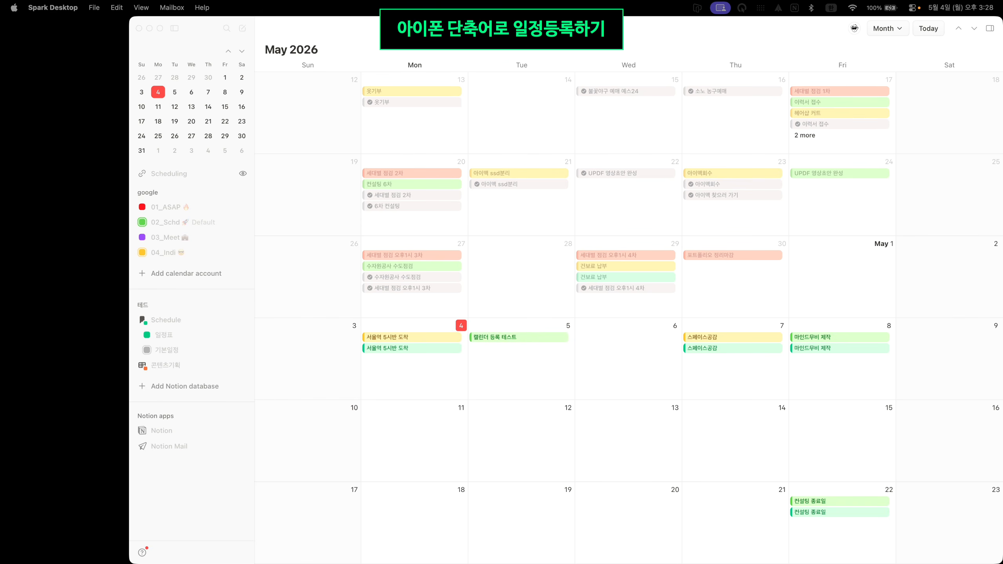
pyautogui.press('super+Tab')
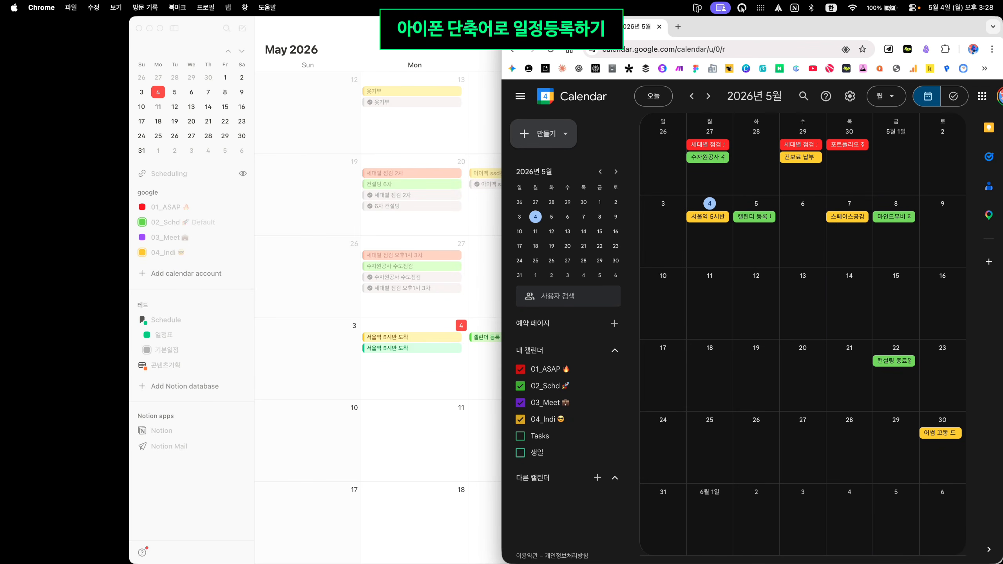
pyautogui.click(754, 218)
pyautogui.click(759, 167)
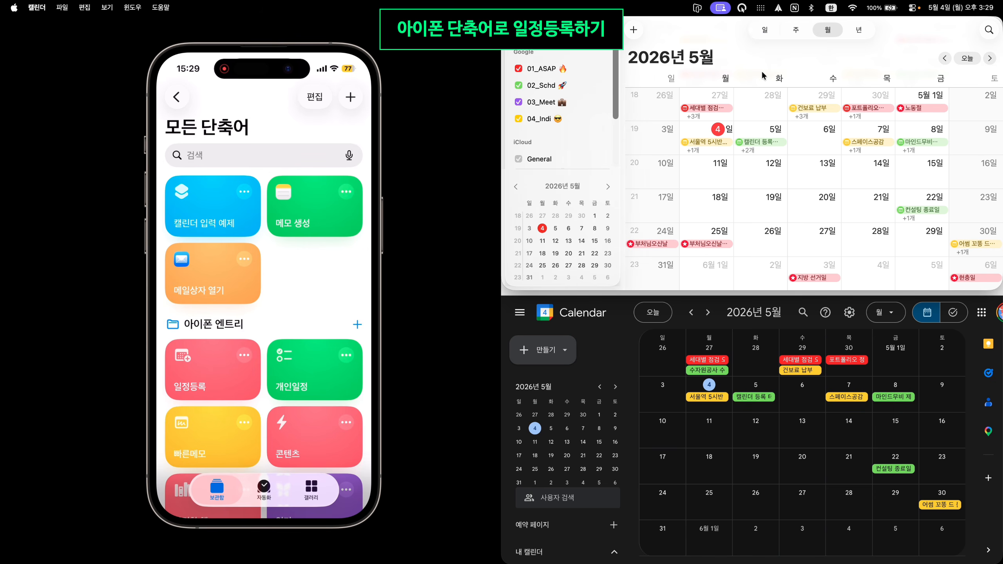
# Enter the title 애플과 구글 캘린더 한번에 등록하기, date May 15, and category Indi
pyautogui.write('애플')
pyautogui.write('과 구글 캐')
pyautogui.write('ㄹ린더 한번')
pyautogui.write('에 등')
pyautogui.write('하기')
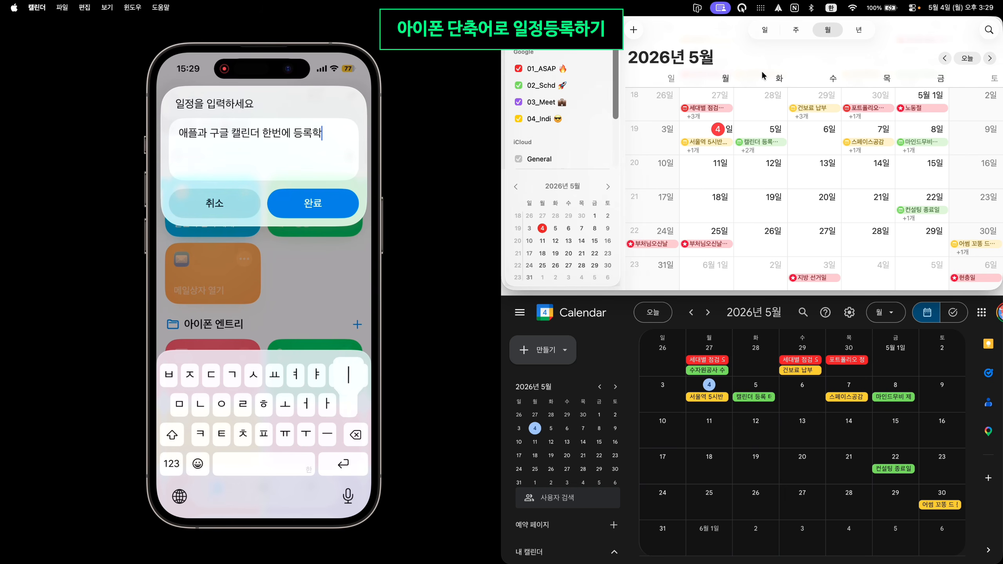
pyautogui.click(313, 203)
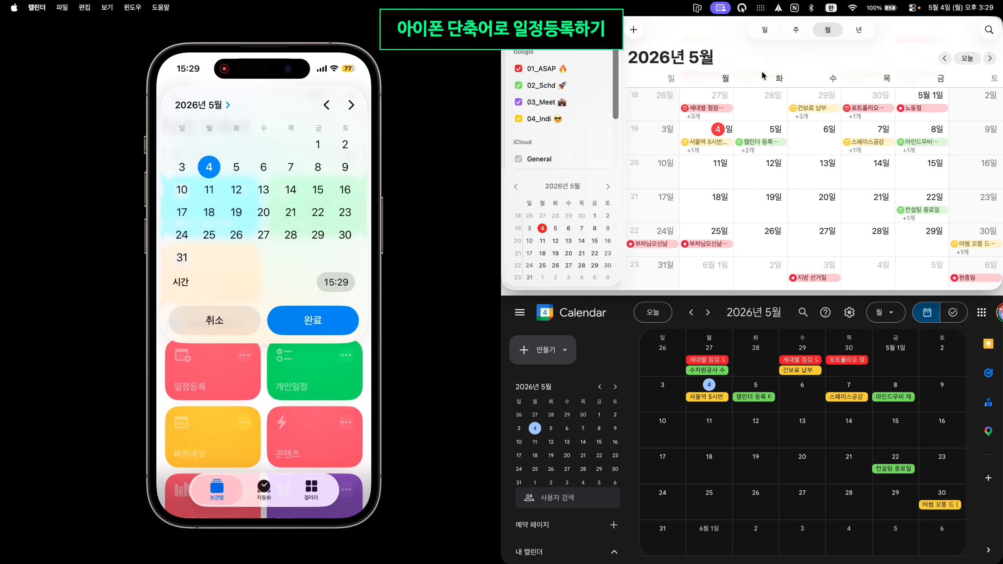
pyautogui.click(318, 190)
pyautogui.click(313, 320)
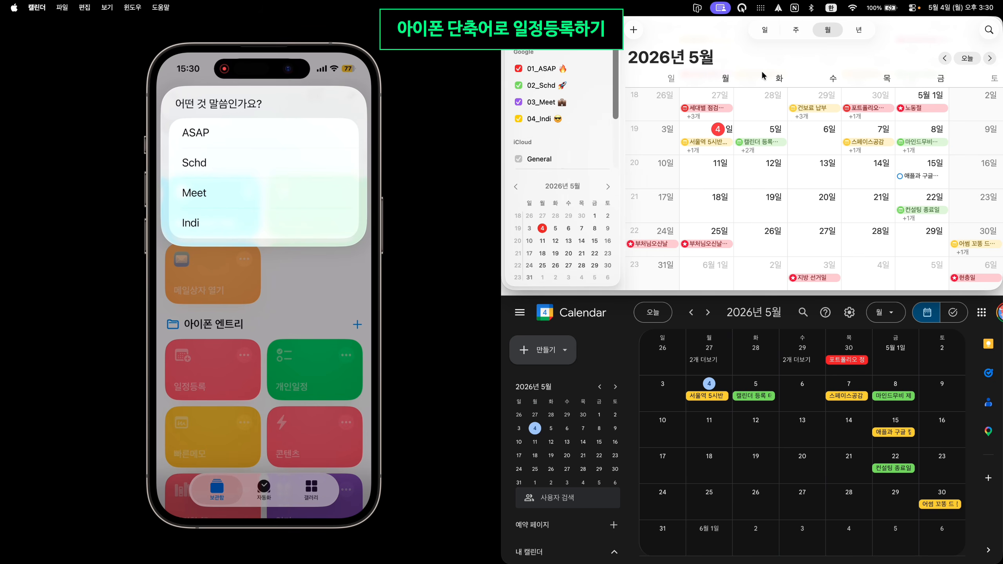
pyautogui.click(191, 222)
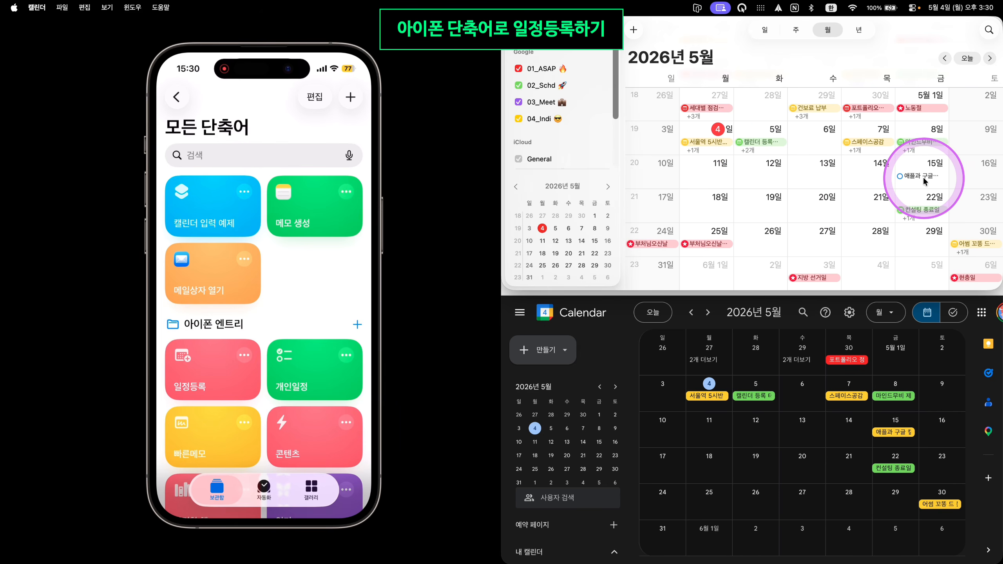
# Open the May 15 event in Google Calendar, then make the Mac Calendar window taller
pyautogui.hotkey('ctrl', 'alt', 'm')
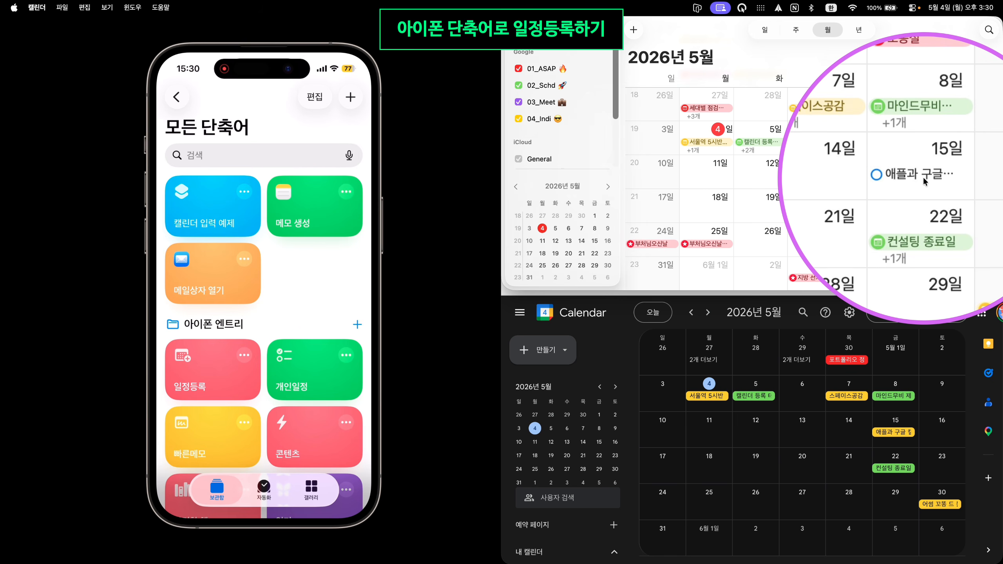
pyautogui.hotkey('ctrl', 'alt', 'm')
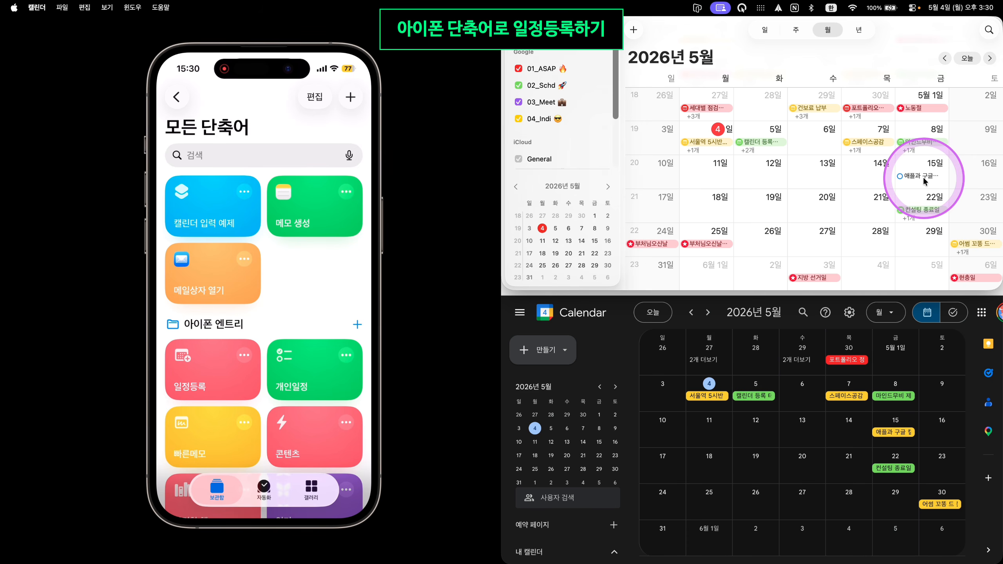
pyautogui.click(901, 432)
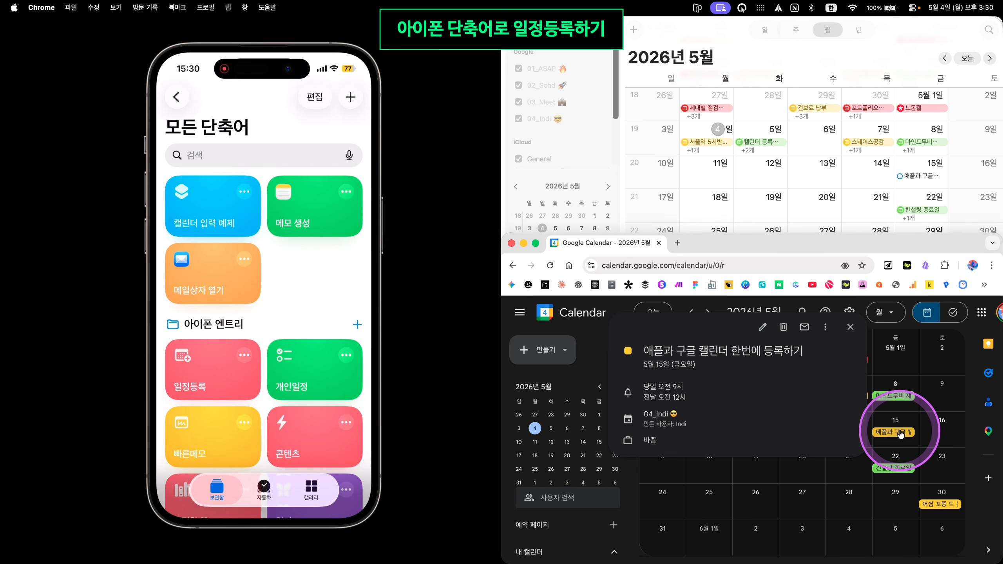
pyautogui.click(905, 156)
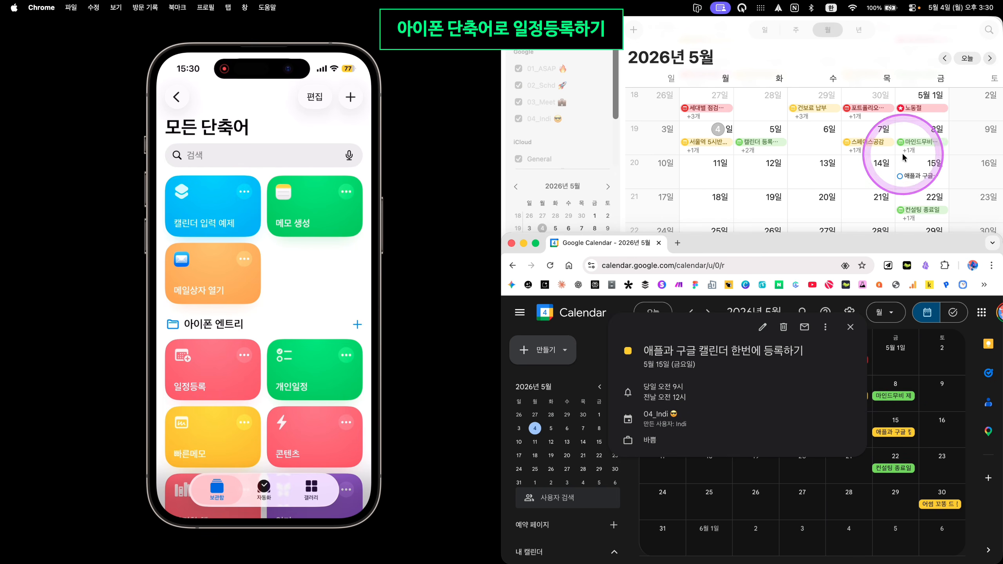
pyautogui.click(926, 176)
pyautogui.moveTo(825, 294); pyautogui.dragTo(833, 467)
pyautogui.click(943, 253)
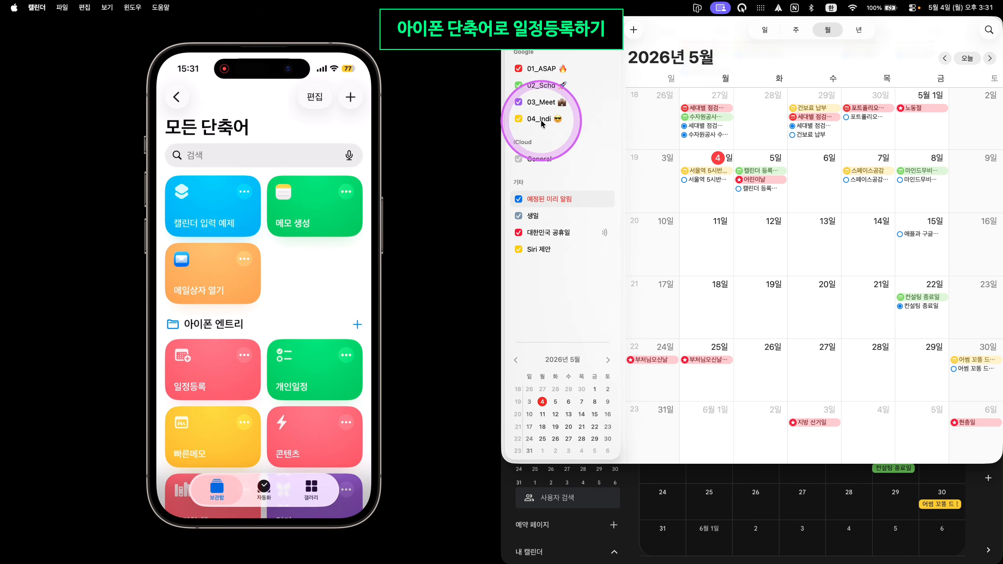
# Toggle 04_Indi off and on to confirm the event belongs to it, then hide Calendar
pyautogui.click(520, 119)
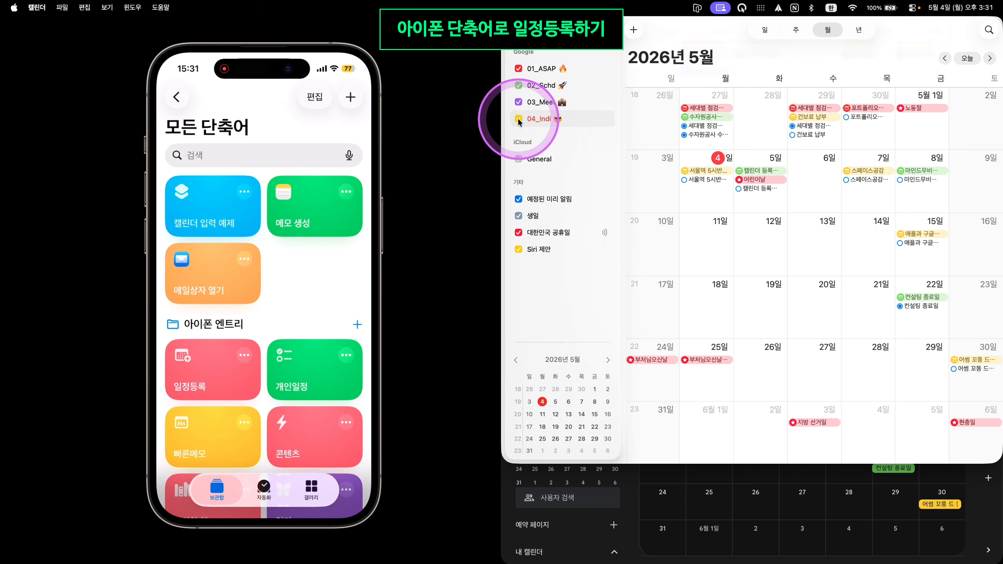
pyautogui.click(518, 120)
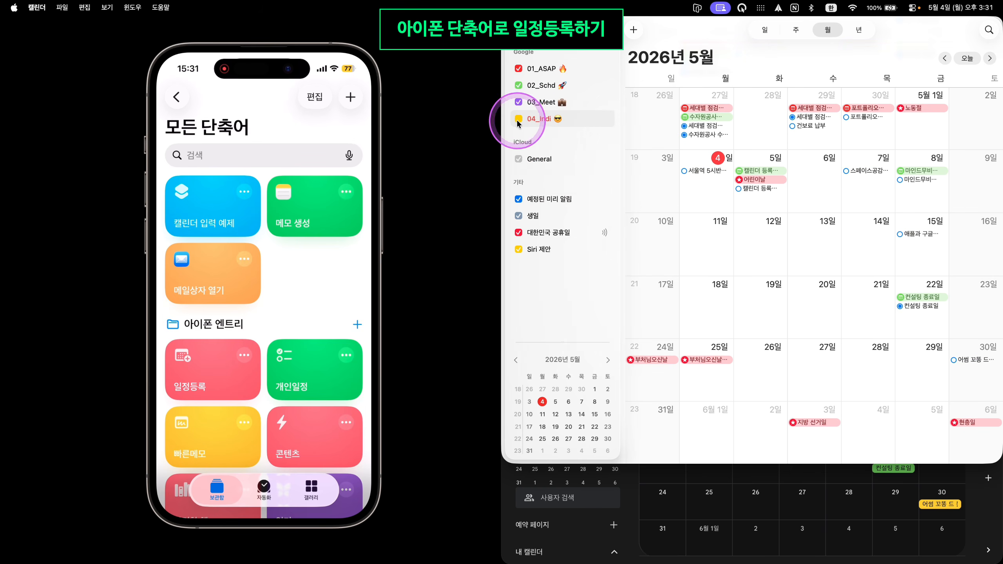
pyautogui.click(518, 119)
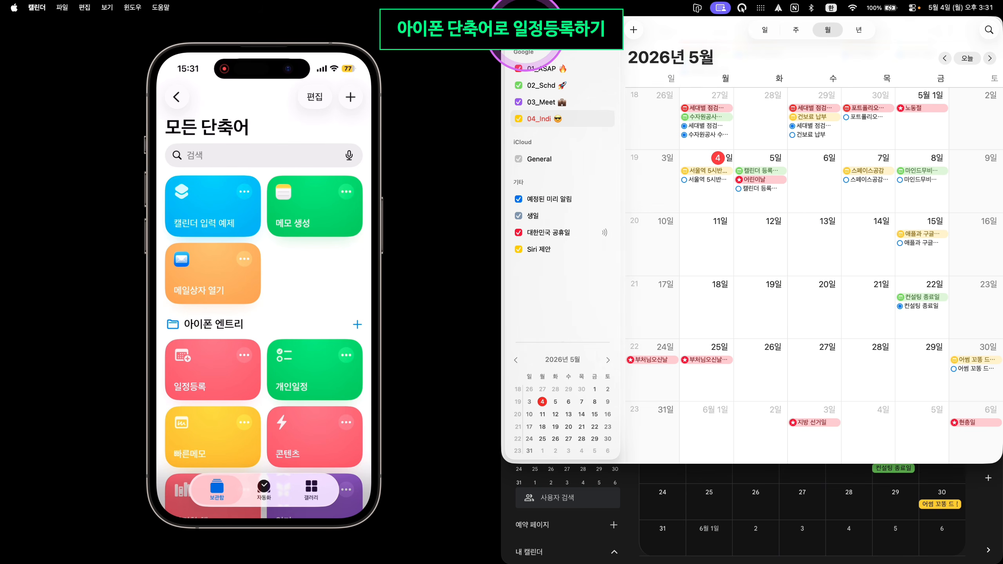
pyautogui.click(523, 30)
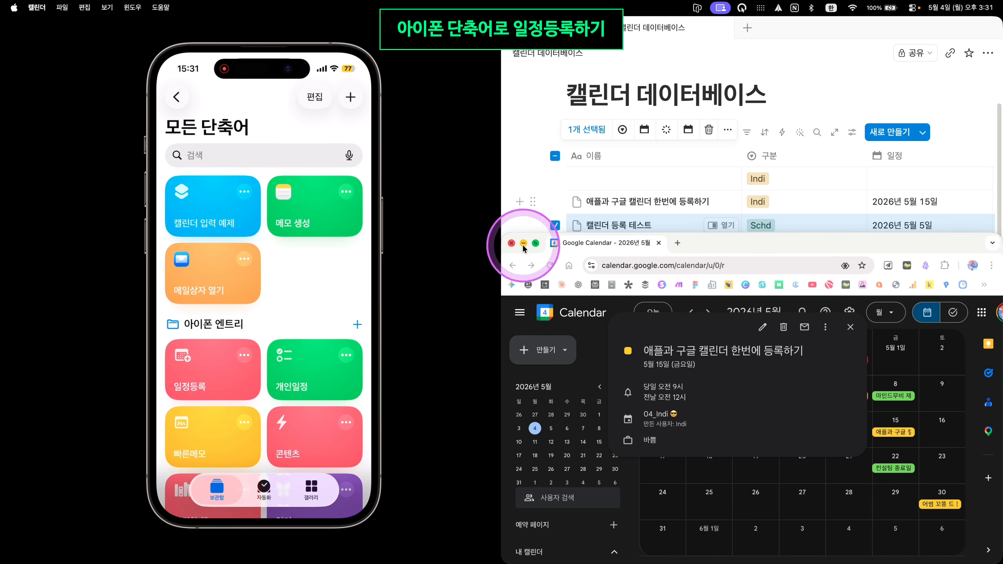
# Minimize Chrome and bring forward the Notion 전체일정DB, showing the new May 15 Indi row
pyautogui.click(522, 244)
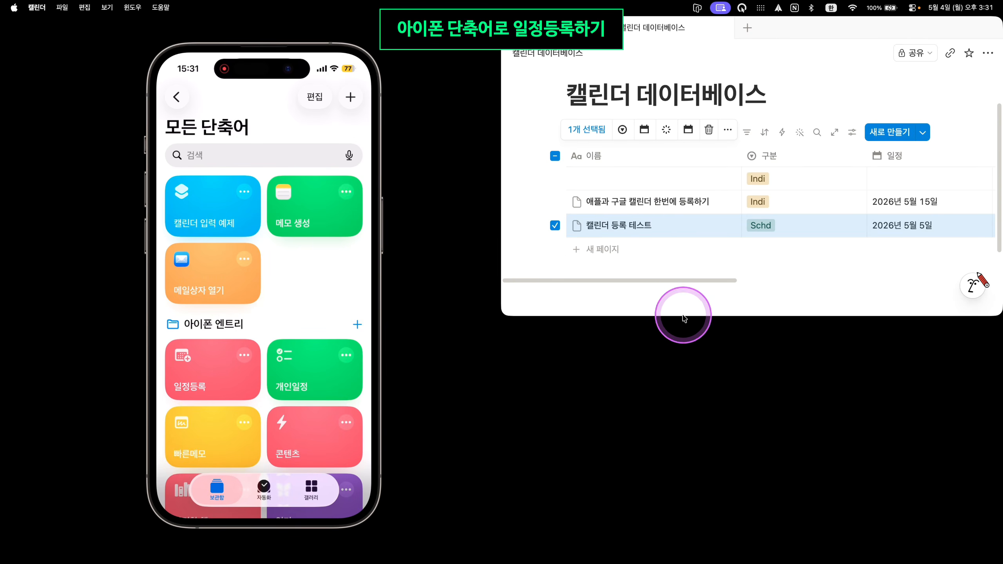
pyautogui.click(684, 319)
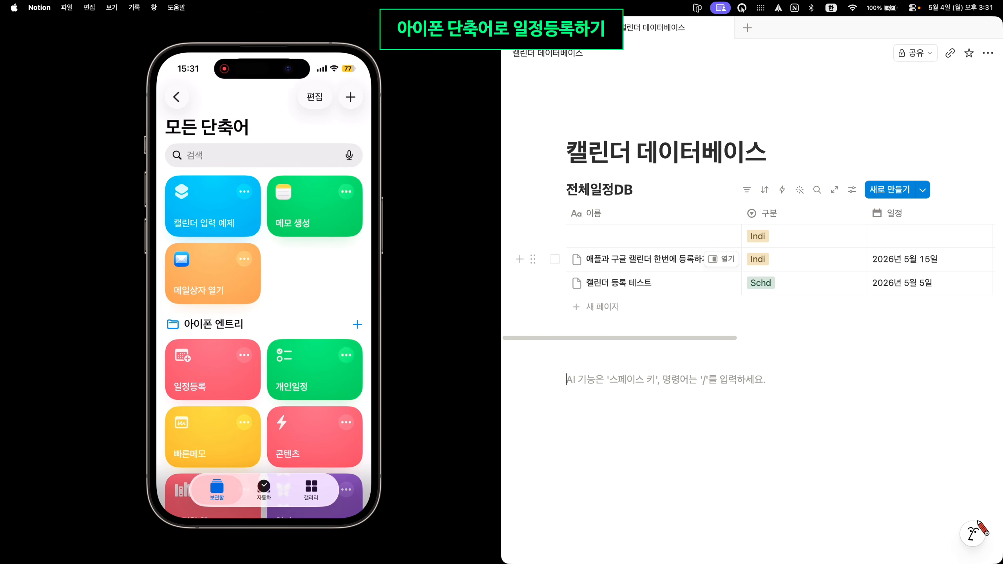
pyautogui.press('super+Tab')
# Maximize Notion Calendar and view the all-day May 15 event in the 04_Indi list
pyautogui.moveTo(476, 36); pyautogui.dragTo(397, 24)
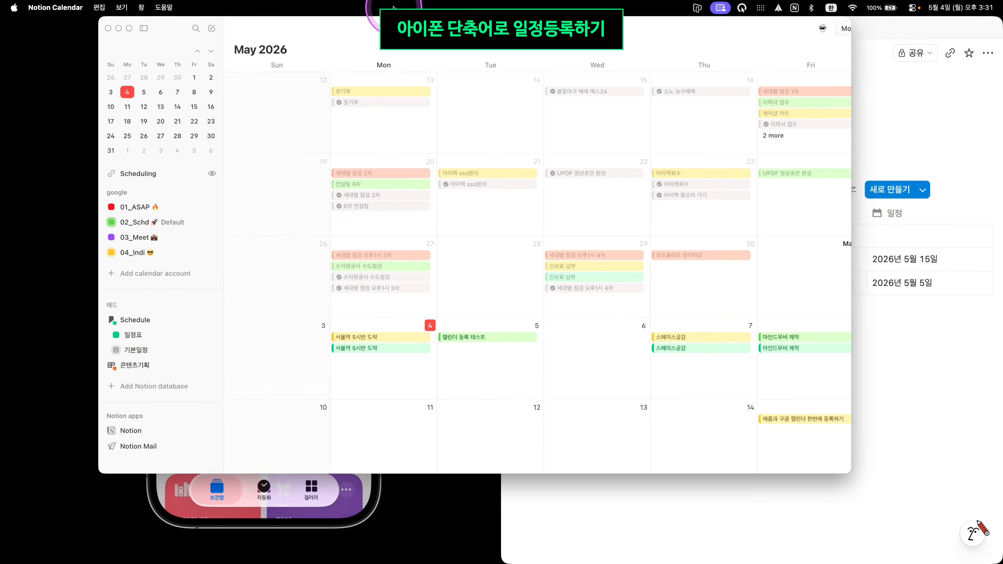
pyautogui.doubleClick(396, 24)
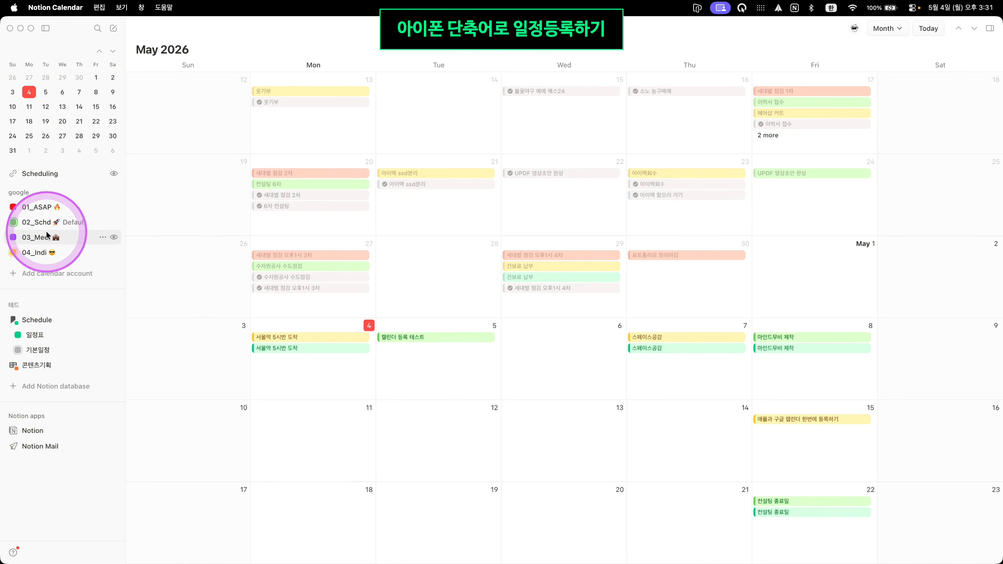
pyautogui.click(40, 223)
pyautogui.click(42, 254)
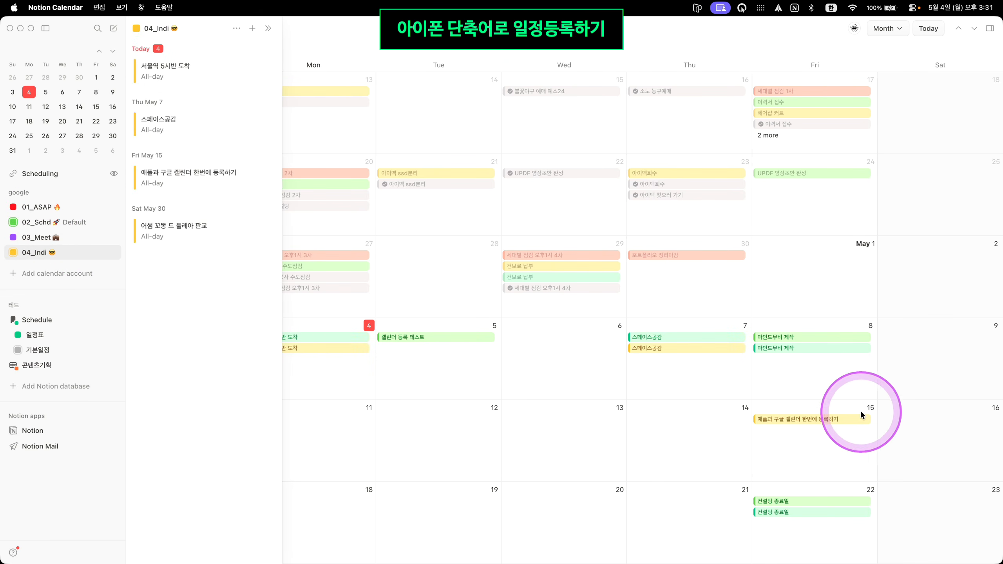
pyautogui.click(849, 418)
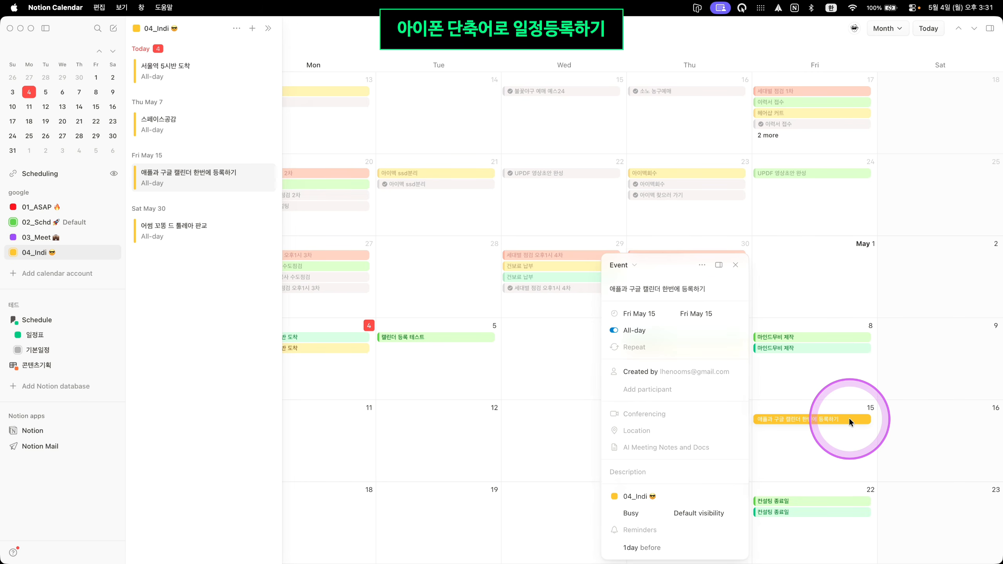
pyautogui.click(421, 427)
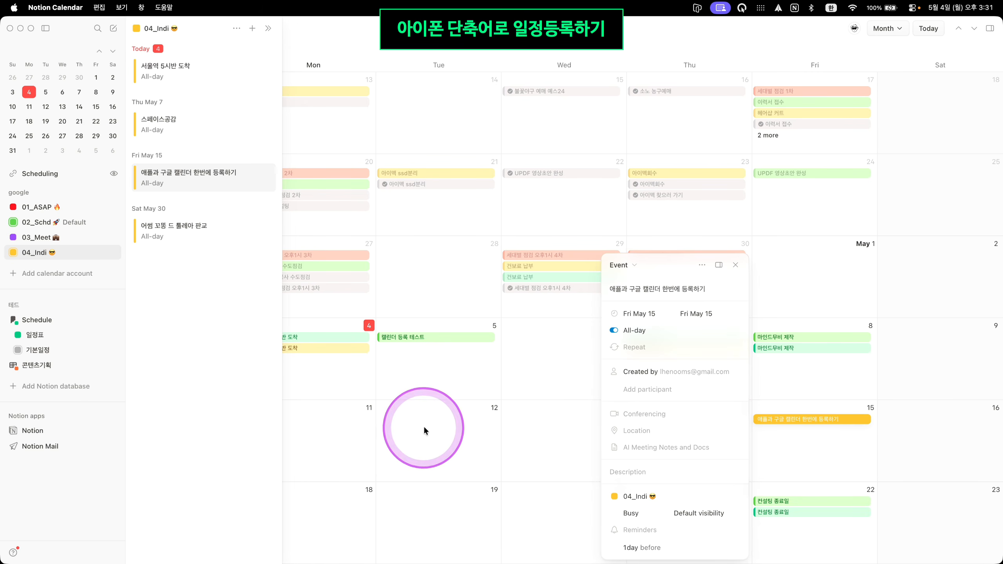